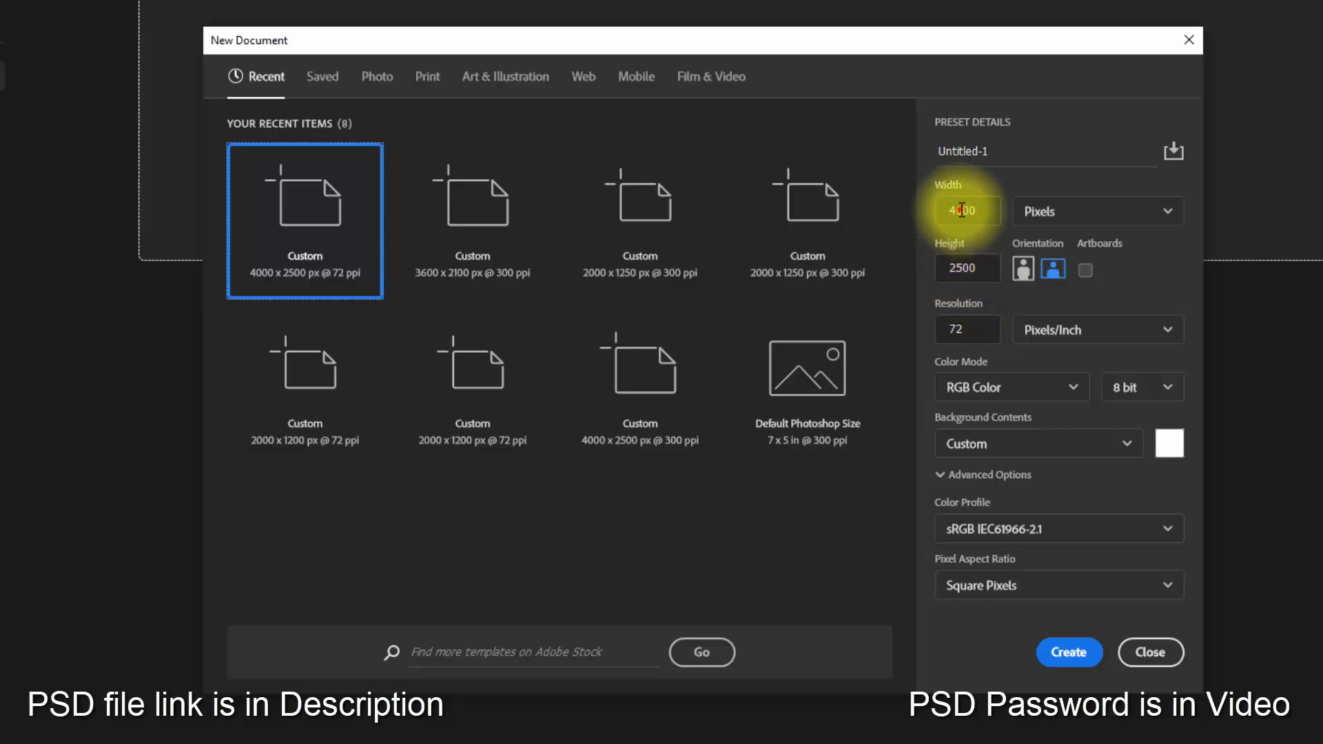
- Create a new document of 4000 x 2500 pixels at a resolution of 300 pixels/inch
{"action": "left_click", "coordinate": [962, 211]}
{"action": "left_click", "coordinate": [963, 268]}
{"action": "left_click", "coordinate": [964, 332]}
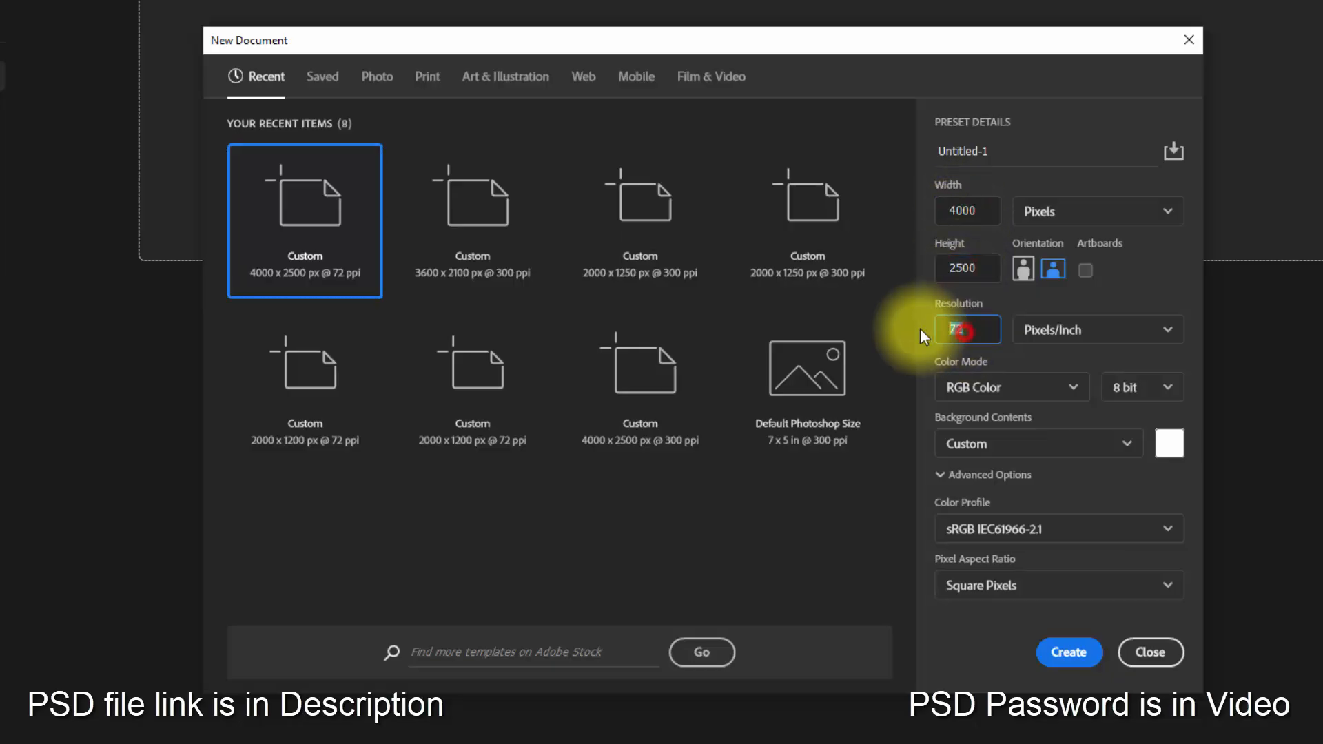
{"action": "type", "text": "300"}
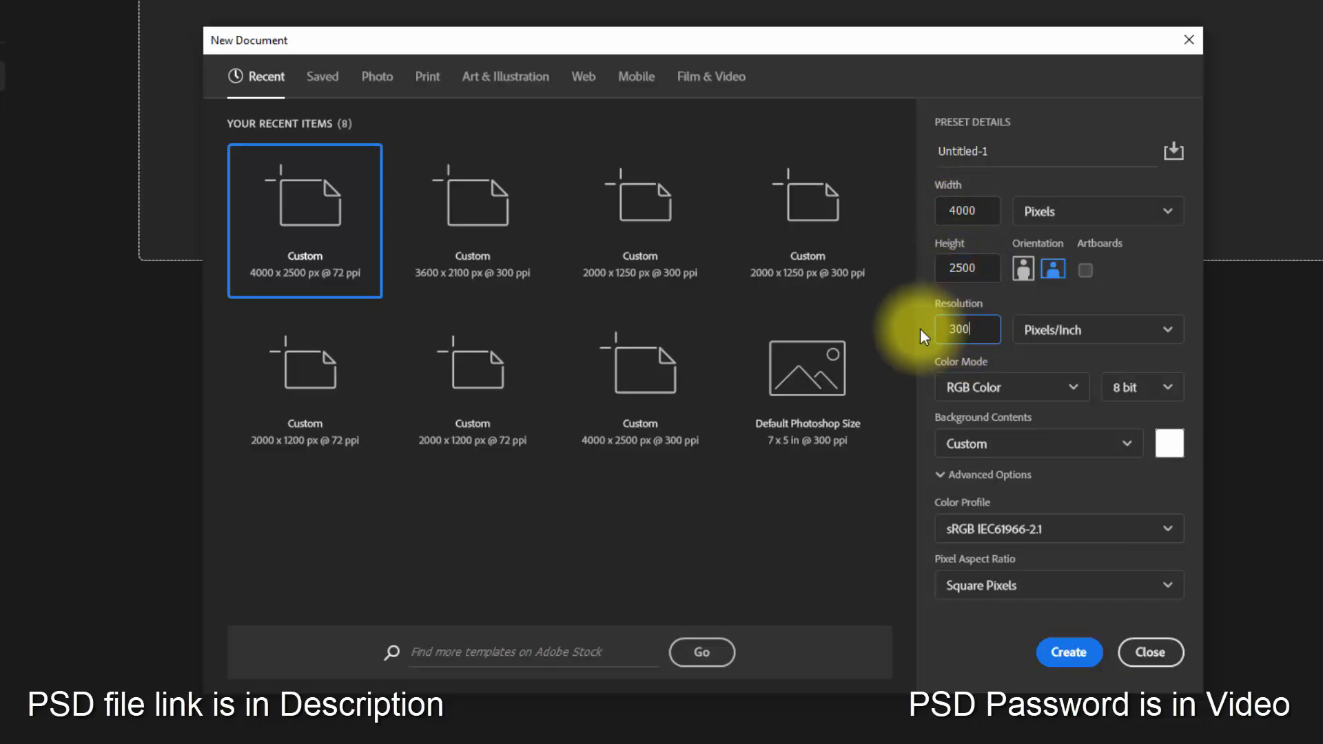
{"action": "left_click", "coordinate": [1078, 658]}
- Place the sunburst background image as an embedded object and scale it up to cover the whole canvas
{"action": "left_click", "coordinate": [41, 11]}
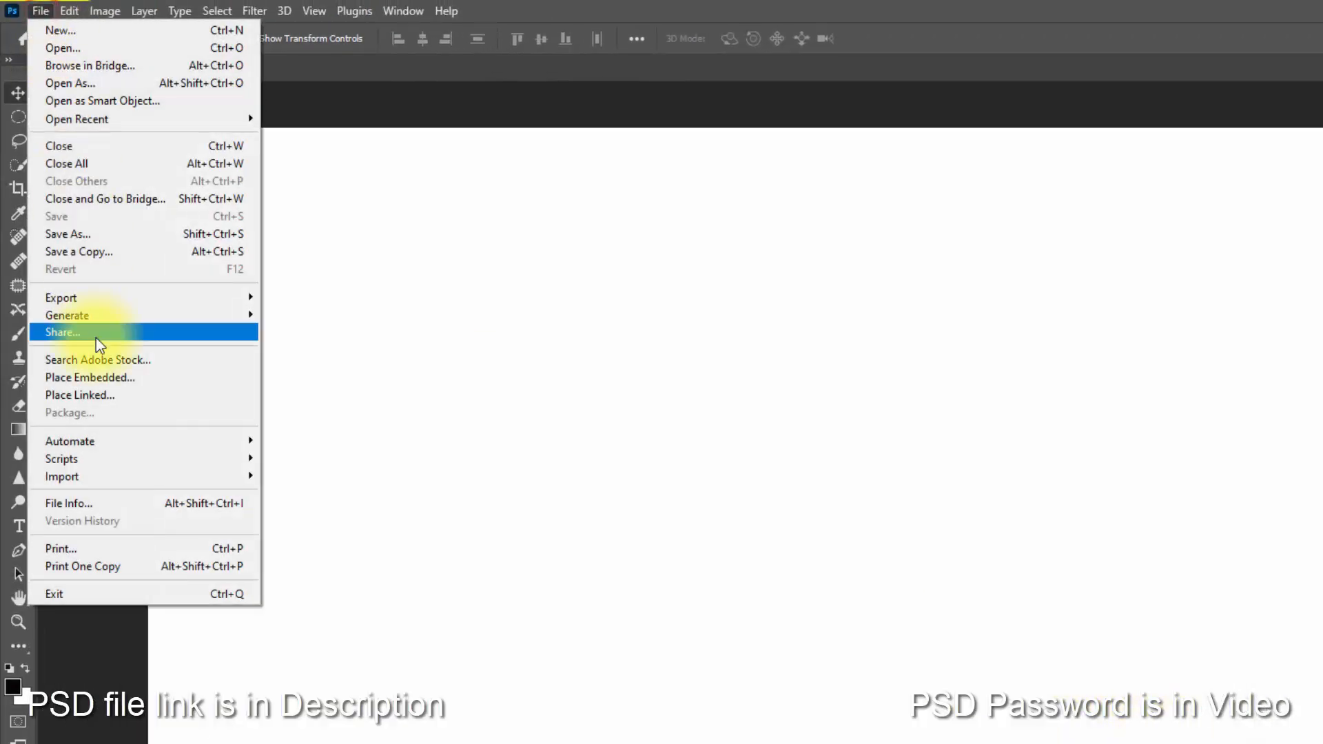
{"action": "left_click", "coordinate": [97, 377]}
{"action": "double_click", "coordinate": [405, 169]}
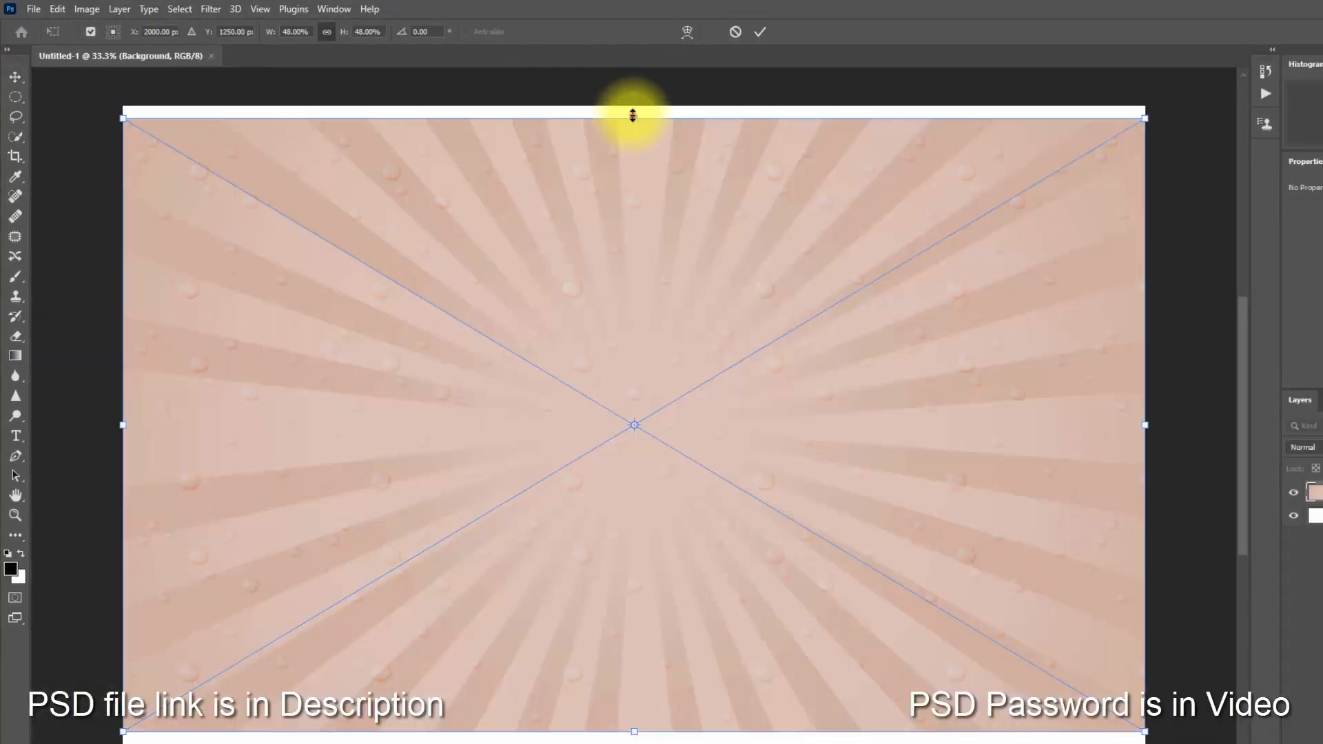
{"action": "left_click_drag", "start_coordinate": [632, 115], "coordinate": [632, 107]}
{"action": "left_click_drag", "start_coordinate": [632, 735], "coordinate": [631, 742]}
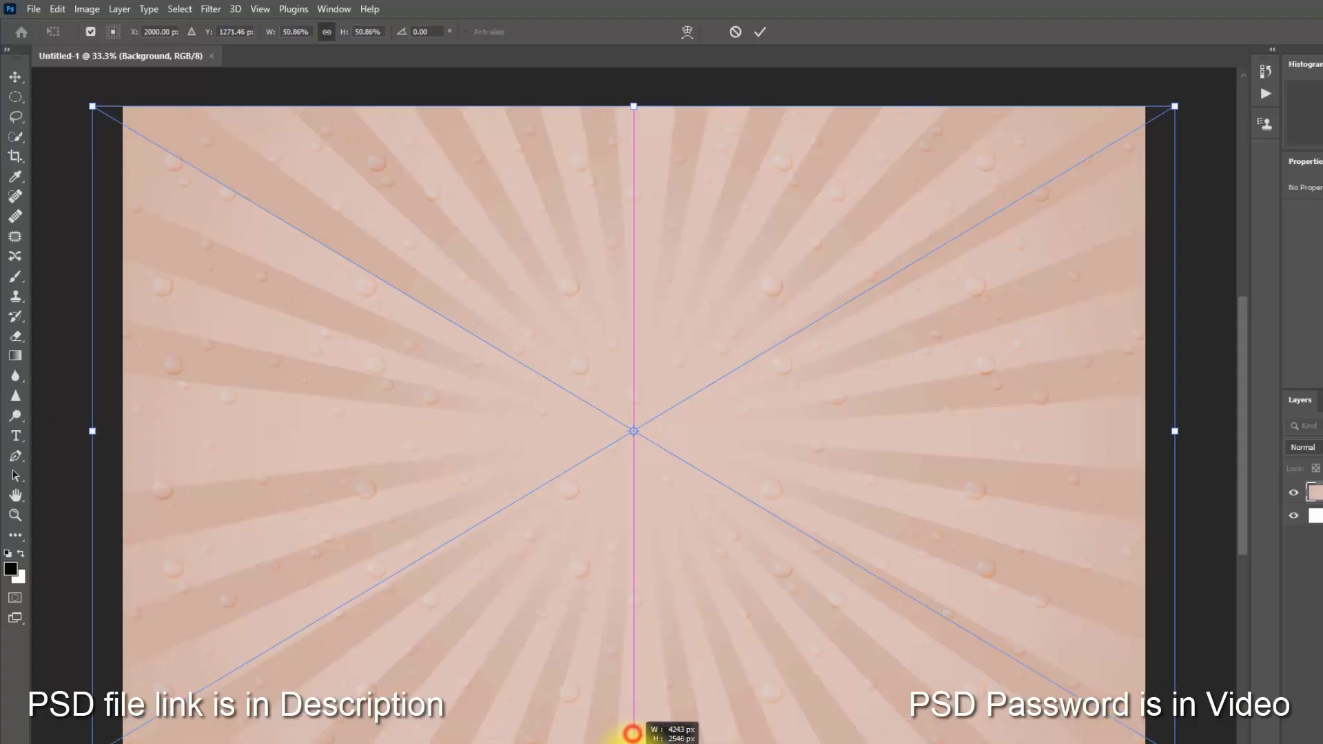
{"action": "left_click", "coordinate": [760, 34]}
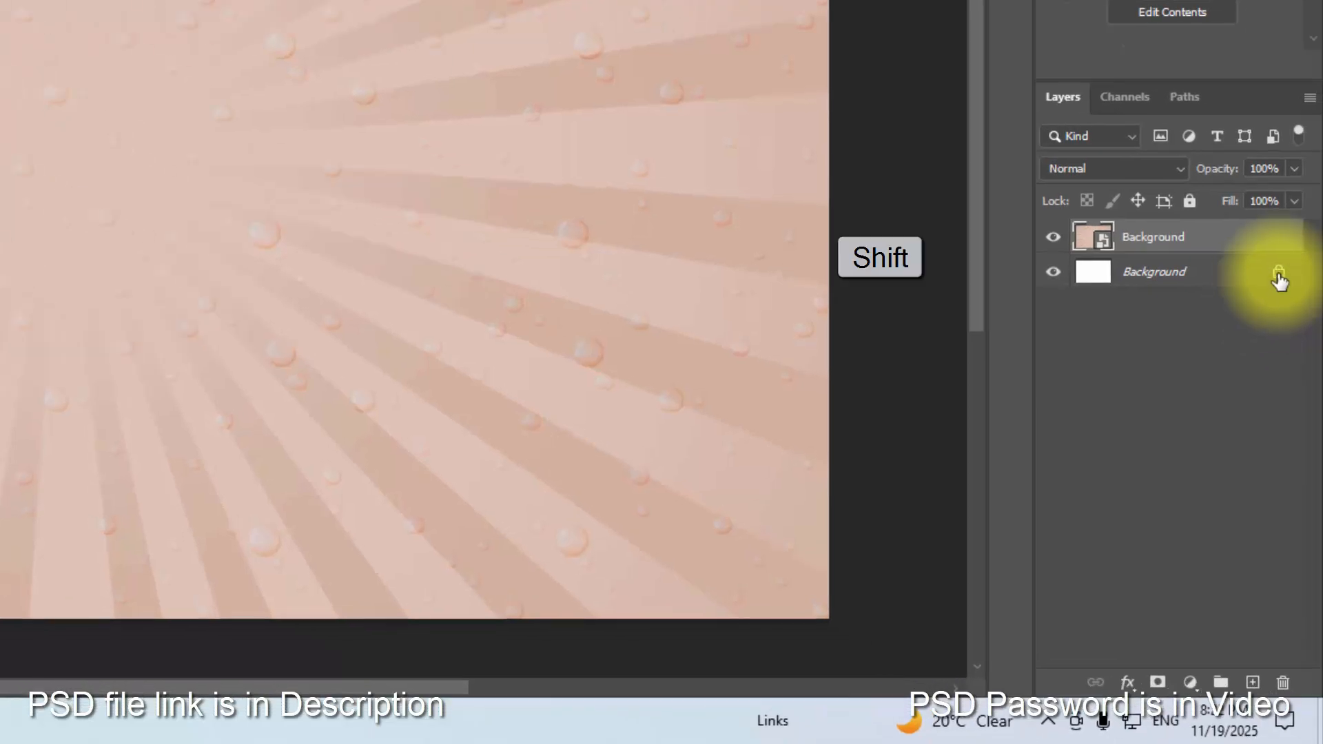
- Unlock the white base layer and merge it with the placed Background image layer
{"action": "left_click", "coordinate": [1276, 279]}
{"action": "left_click", "coordinate": [1230, 237], "text": "shift"}
{"action": "key", "text": "ctrl+e"}
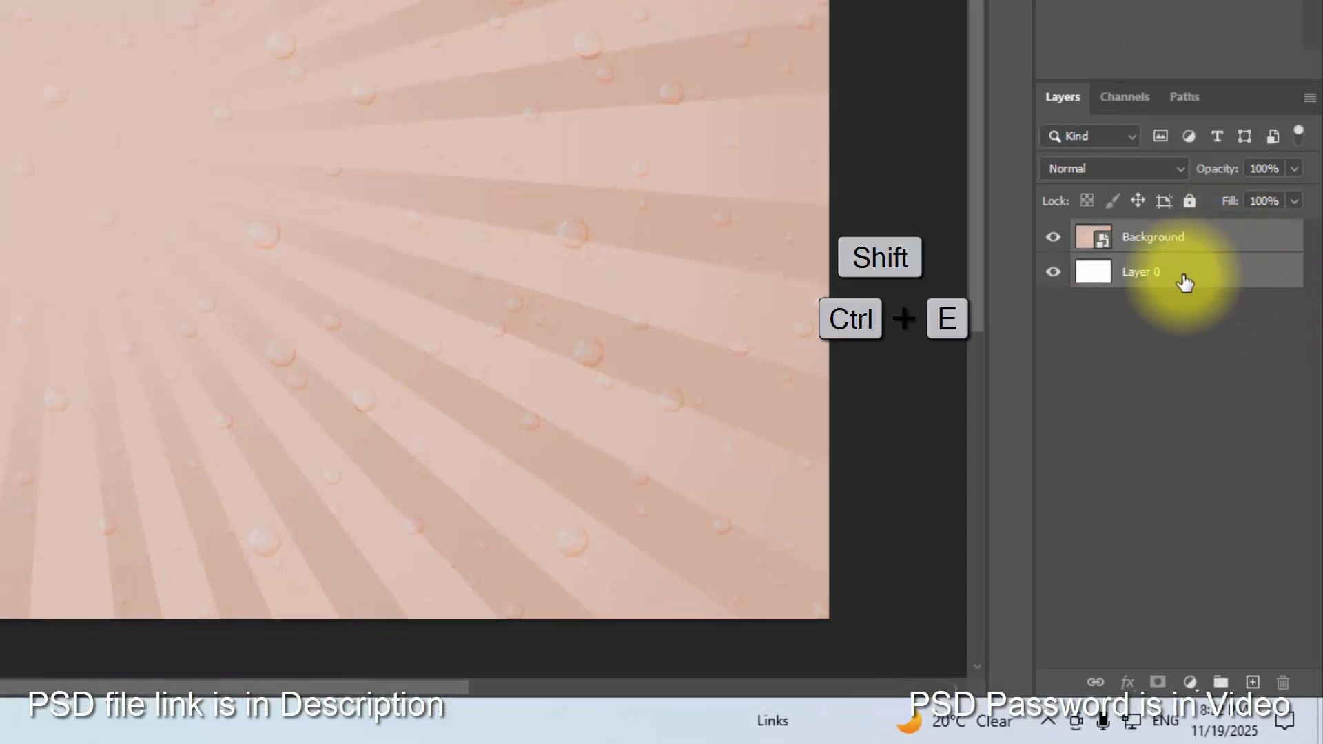
- Put the merged layer into a new group named "Background" and collapse the group
{"action": "left_click", "coordinate": [1221, 682]}
{"action": "double_click", "coordinate": [1135, 234]}
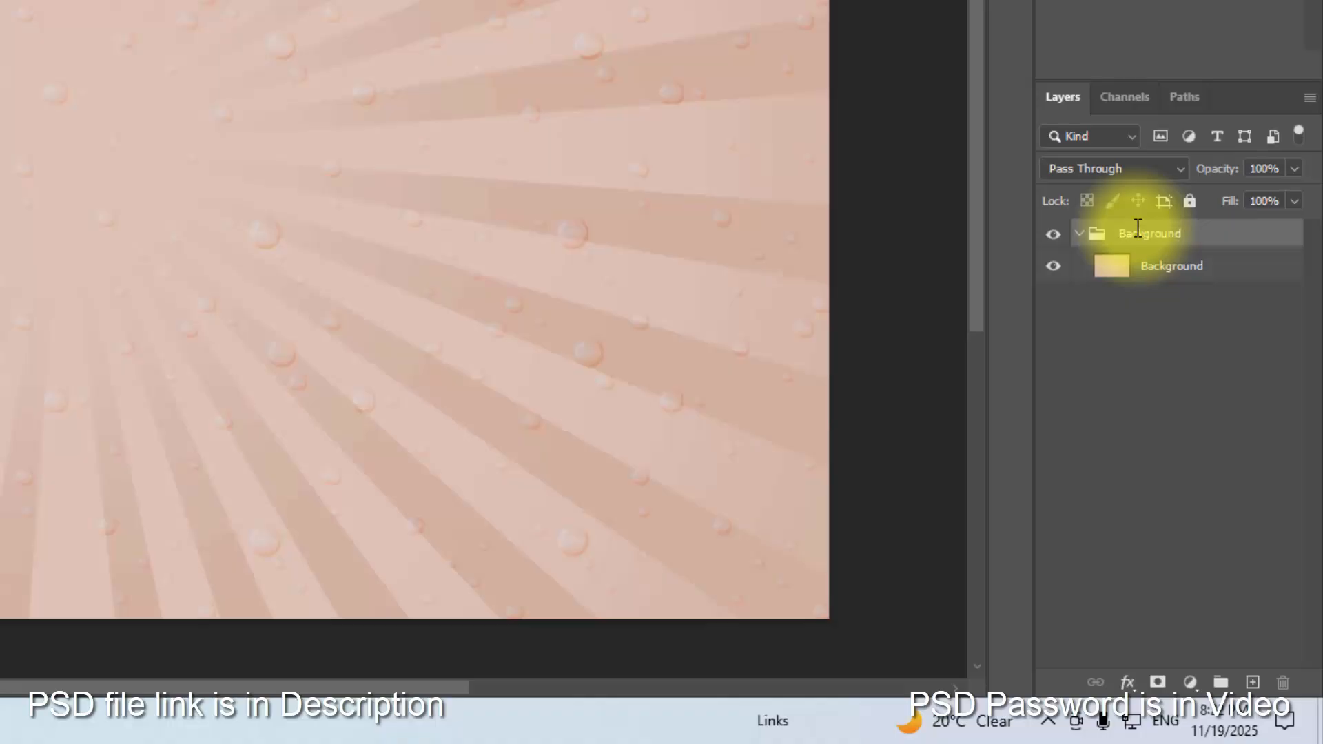
{"action": "left_click", "coordinate": [1082, 241]}
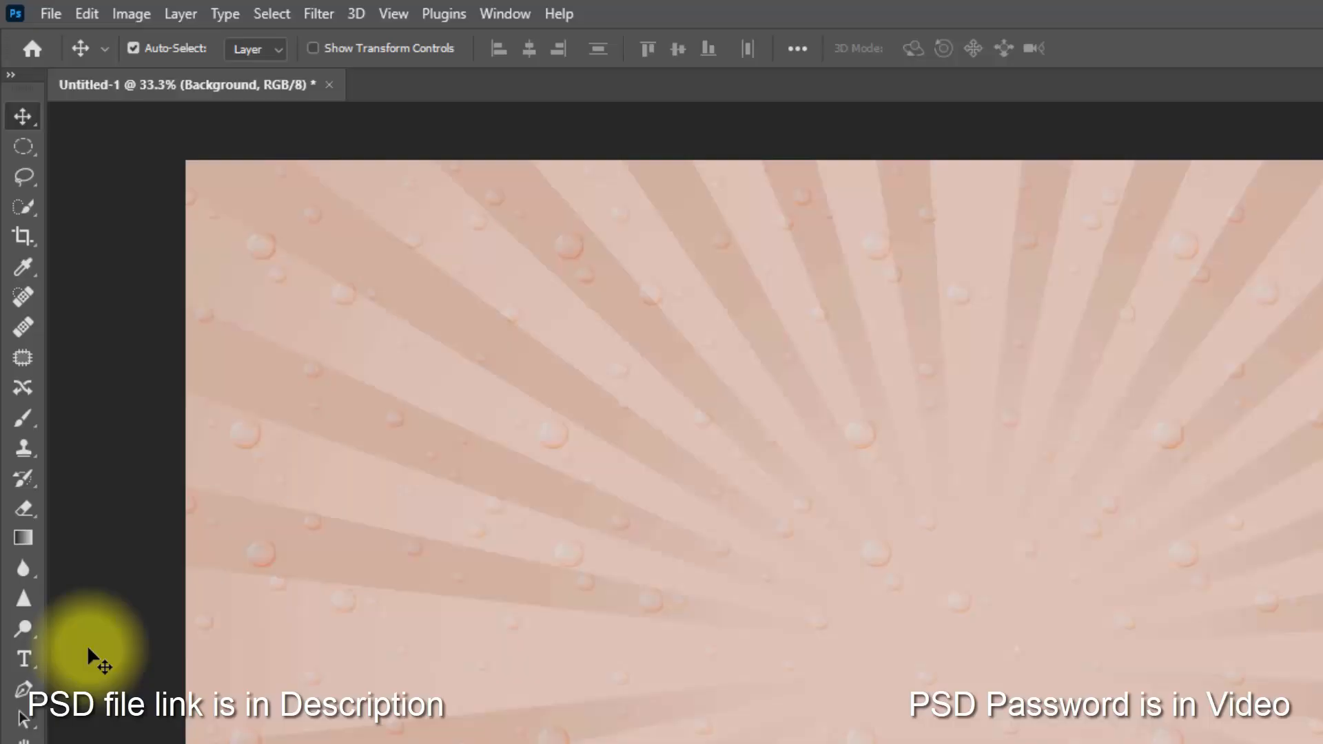
- Add a text layer reading "Candy" on the canvas in the Bhineka Regular font
{"action": "left_click", "coordinate": [31, 670]}
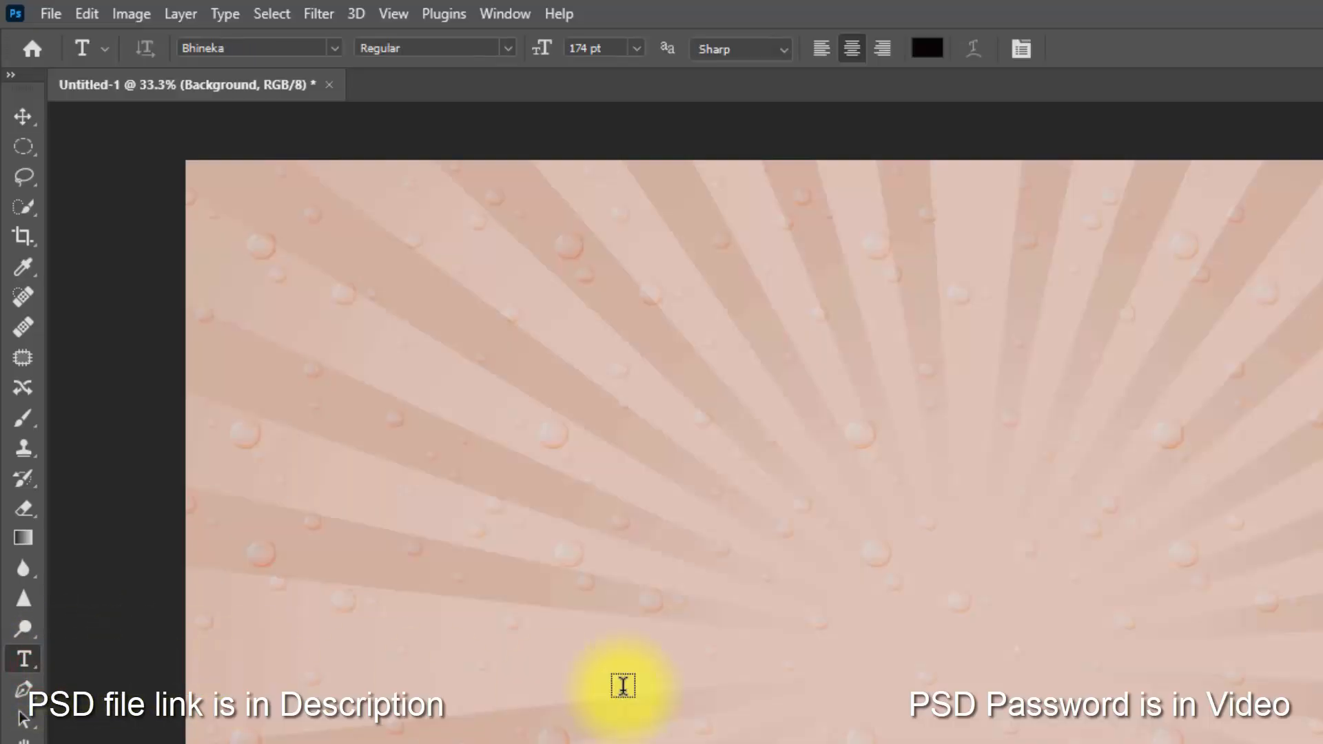
{"action": "left_click", "coordinate": [860, 700]}
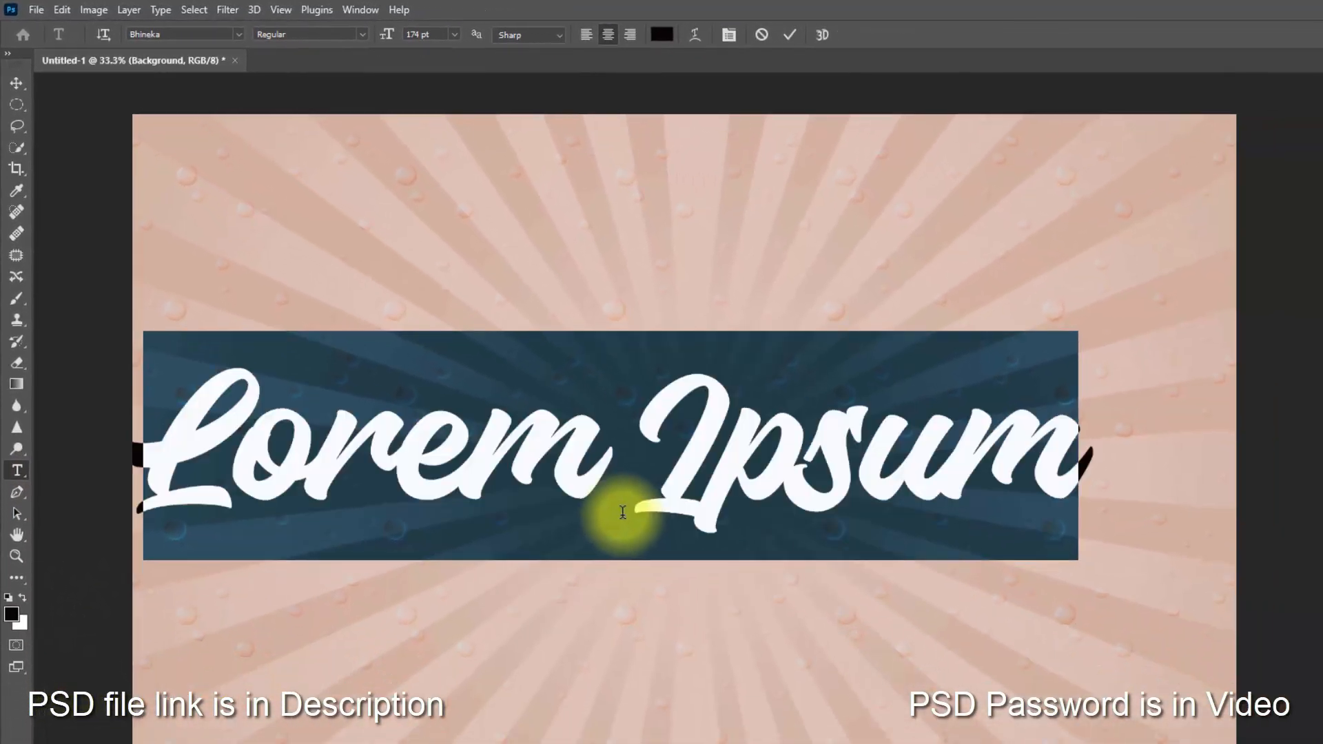
{"action": "type", "text": "candy"}
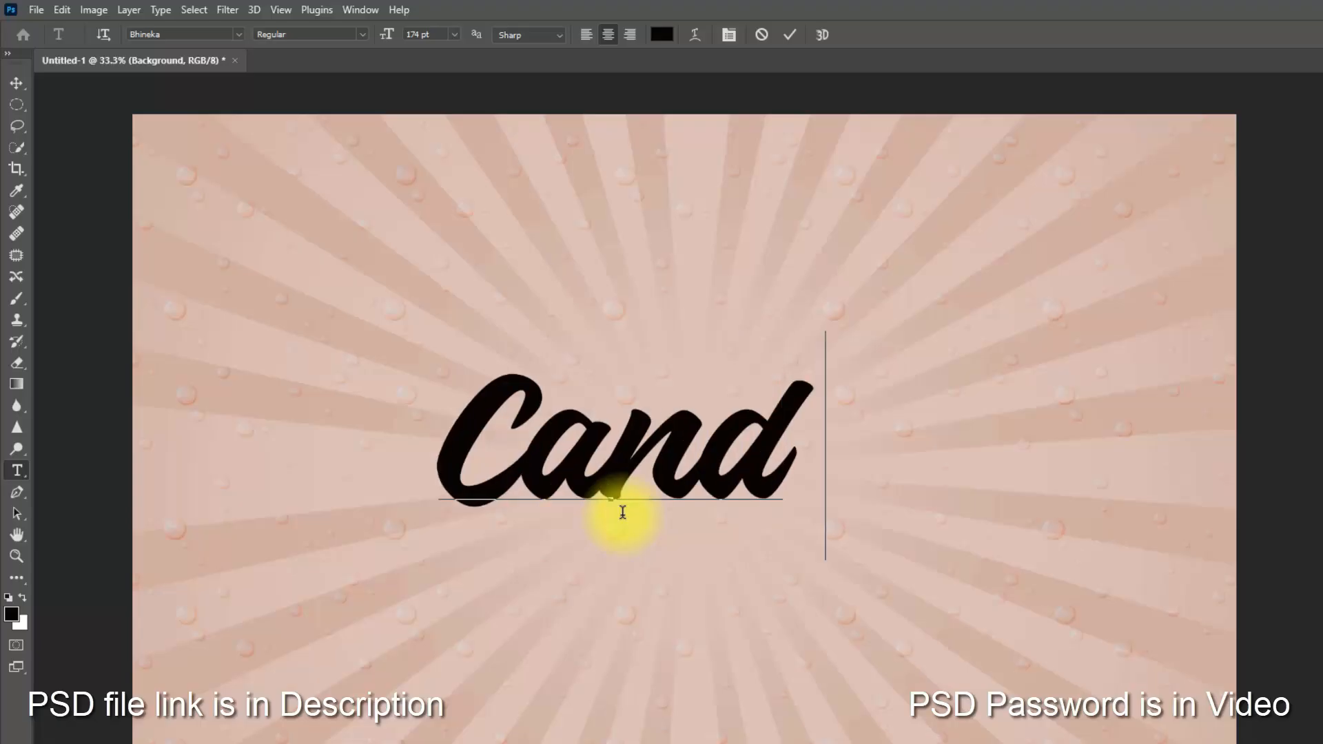
- Set the font size of the whole "Candy" text to 310 pt and commit the text edit
{"action": "key", "text": "ctrl+a"}
{"action": "left_click", "coordinate": [385, 35]}
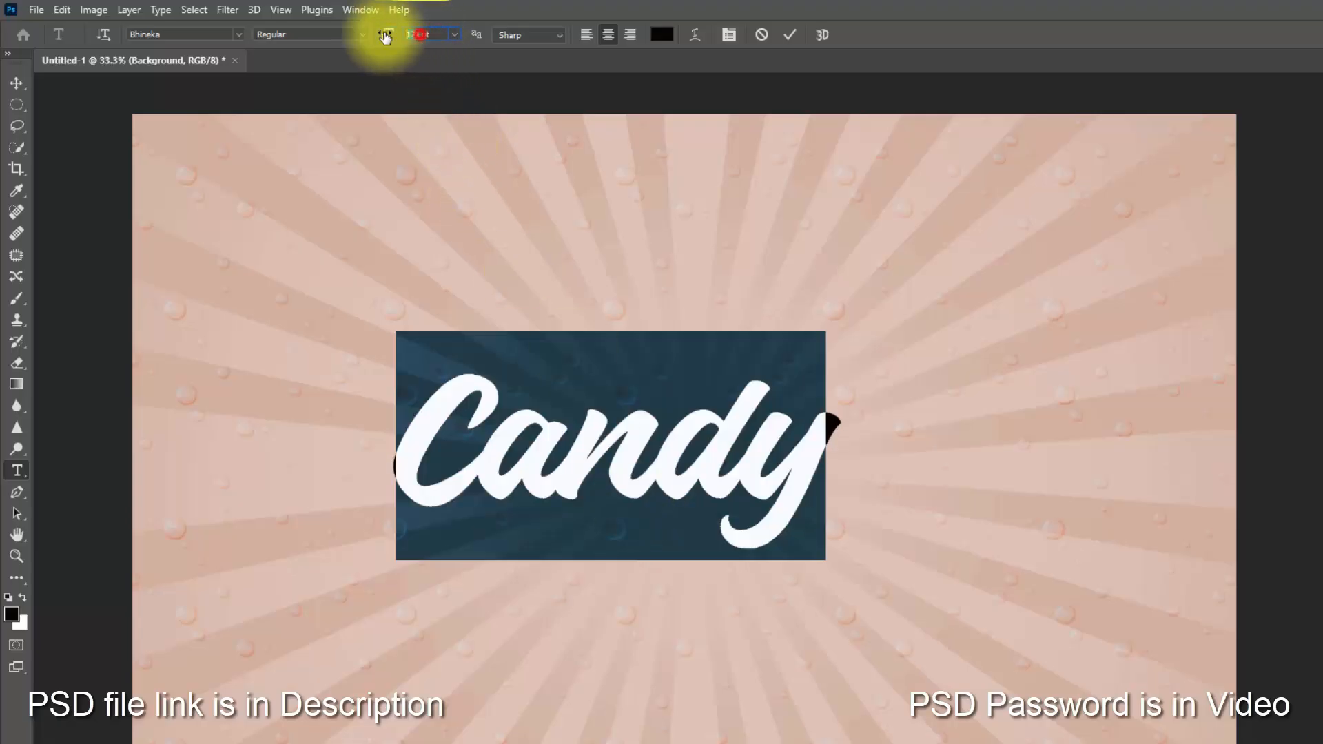
{"action": "type", "text": "250"}
{"action": "left_click", "coordinate": [388, 34]}
{"action": "type", "text": "310"}
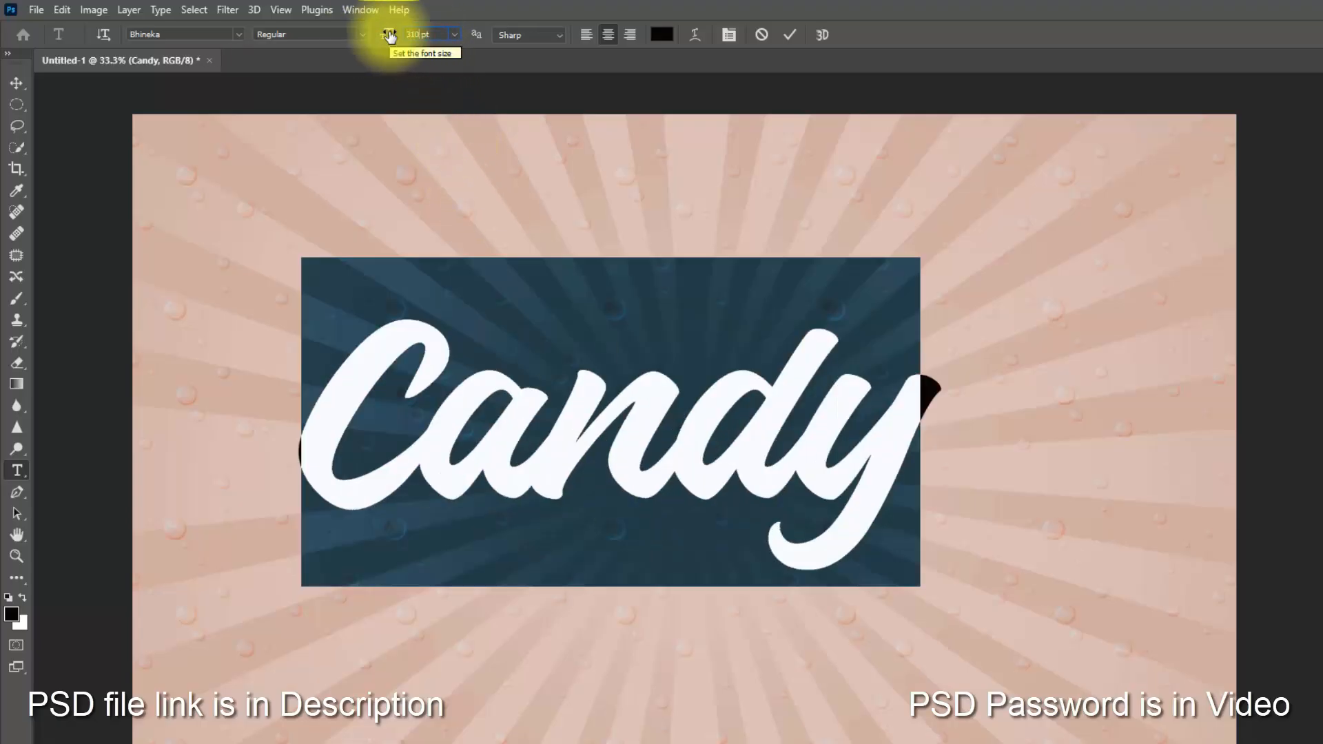
{"action": "key", "text": "Return"}
{"action": "left_click", "coordinate": [789, 34]}
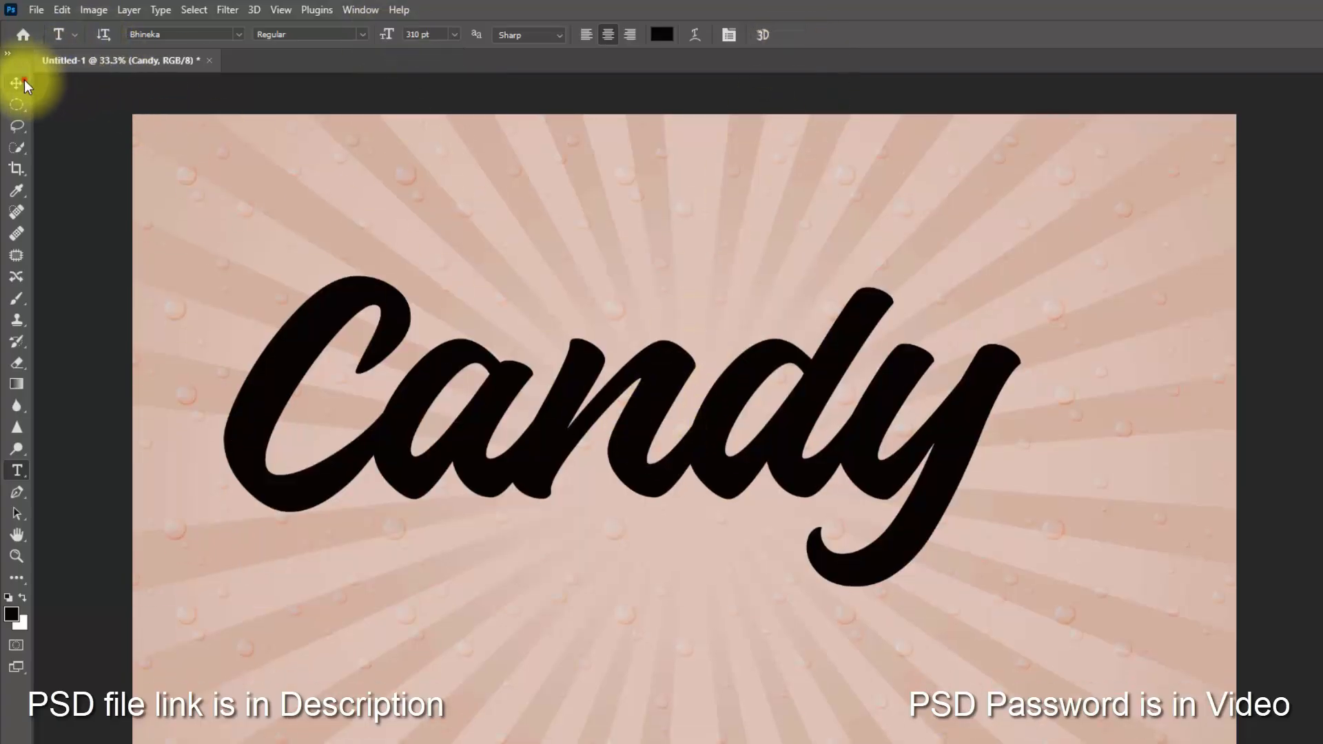
- Center the "Candy" text horizontally and vertically on the canvas, using a full-canvas selection for alignment, and deselect
{"action": "left_click", "coordinate": [24, 81]}
{"action": "left_click", "coordinate": [190, 10]}
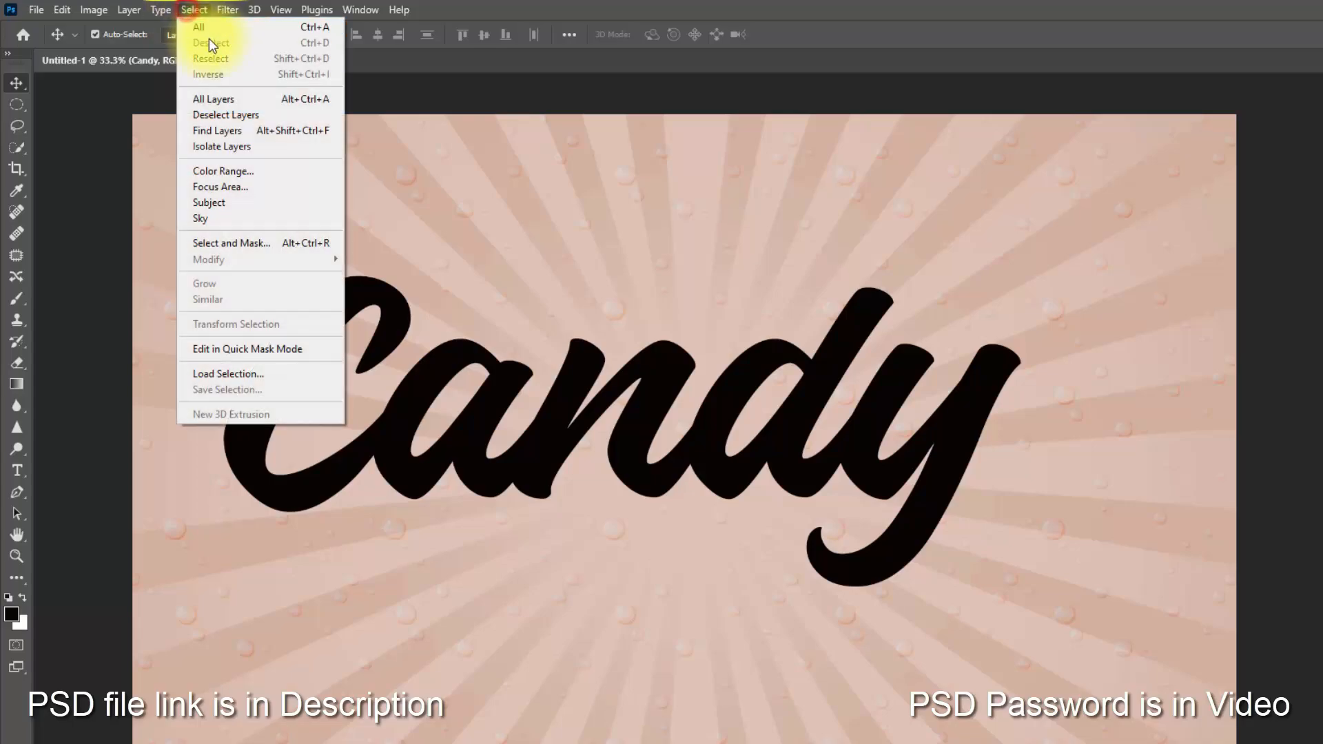
{"action": "left_click", "coordinate": [210, 27]}
{"action": "left_click", "coordinate": [380, 39]}
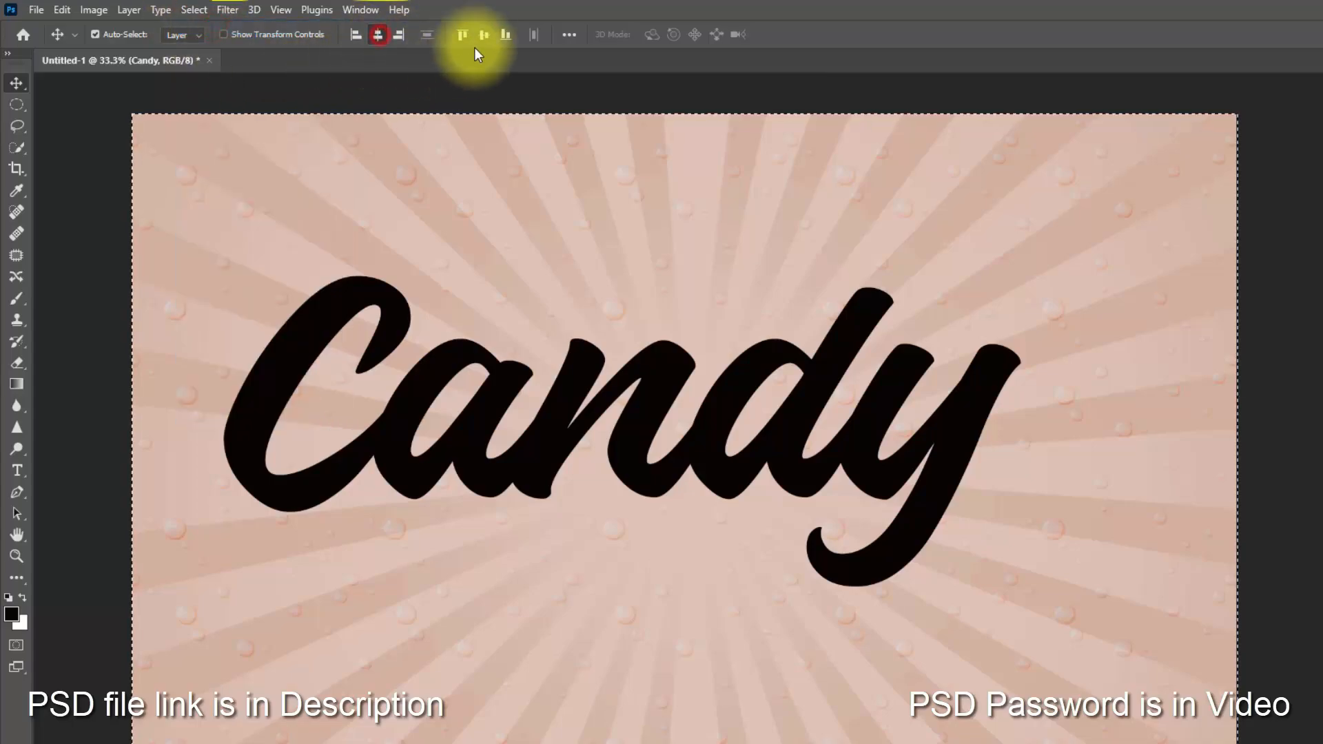
{"action": "left_click", "coordinate": [478, 35]}
{"action": "left_click", "coordinate": [193, 10]}
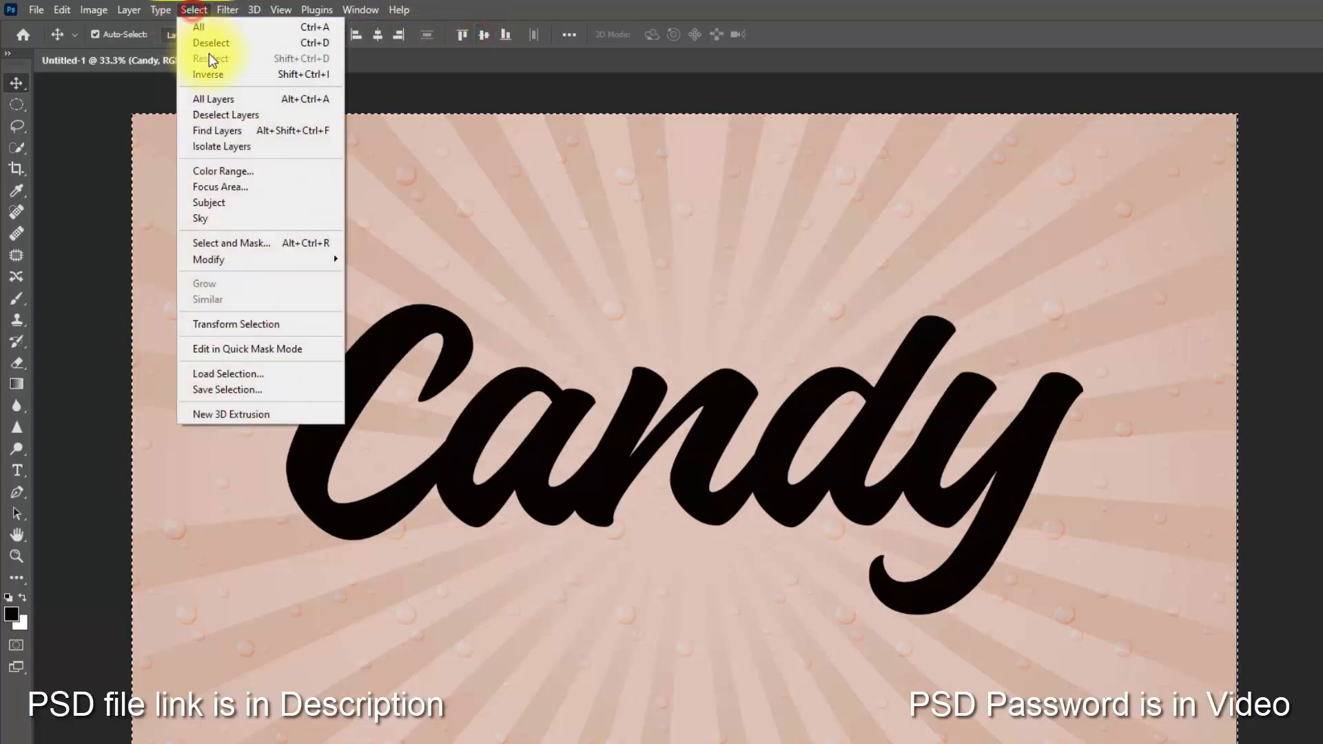
{"action": "left_click", "coordinate": [211, 48]}
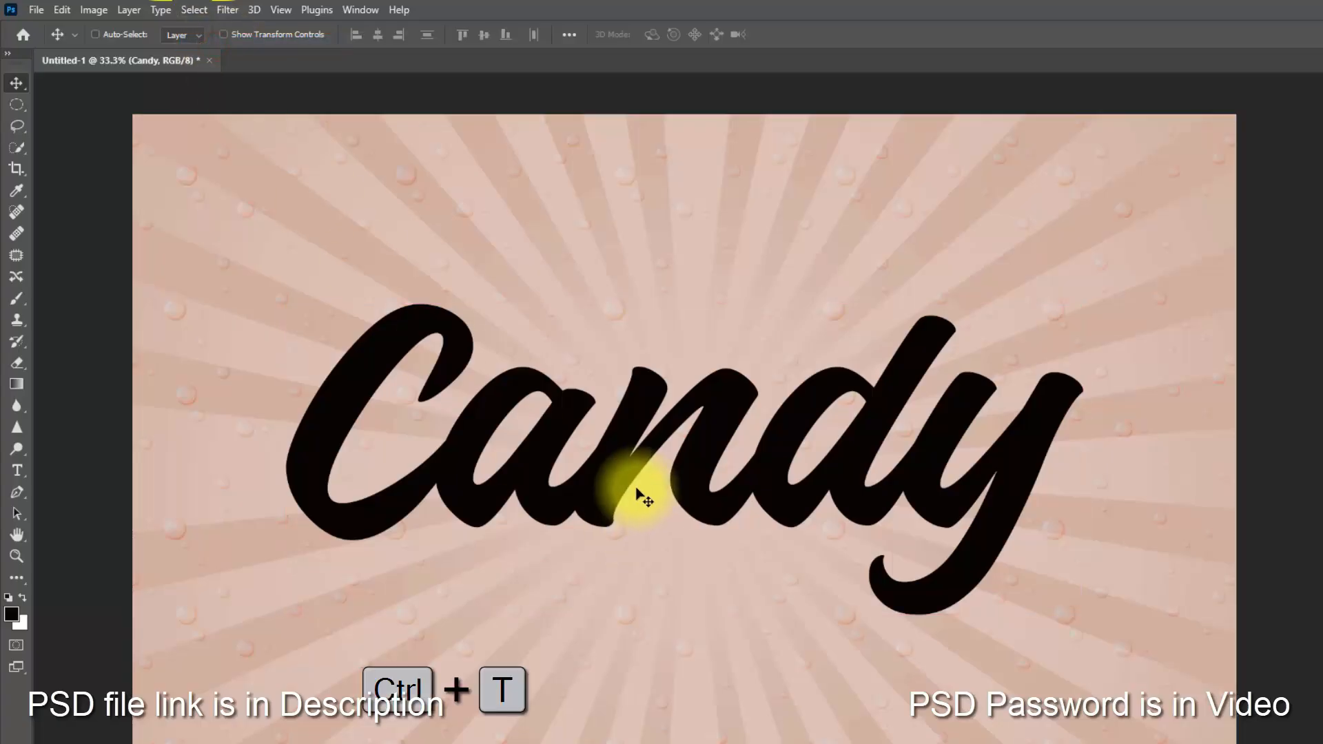
- Free-transform the "Candy" text with the reference point at its box's bottom center, scaling it to 100.20%
{"action": "key", "text": "ctrl+t"}
{"action": "left_click_drag", "start_coordinate": [683, 438], "coordinate": [663, 636]}
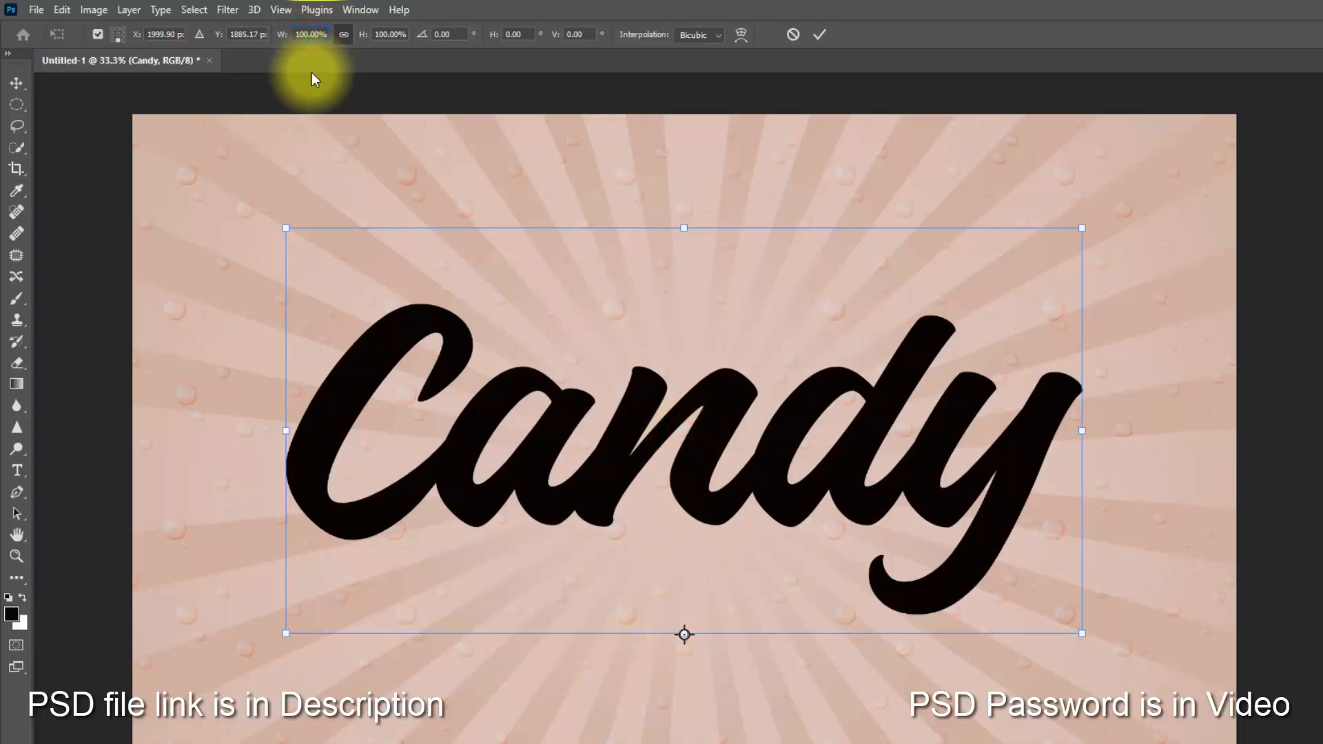
{"action": "type", "text": "2"}
{"action": "key", "text": "Return"}
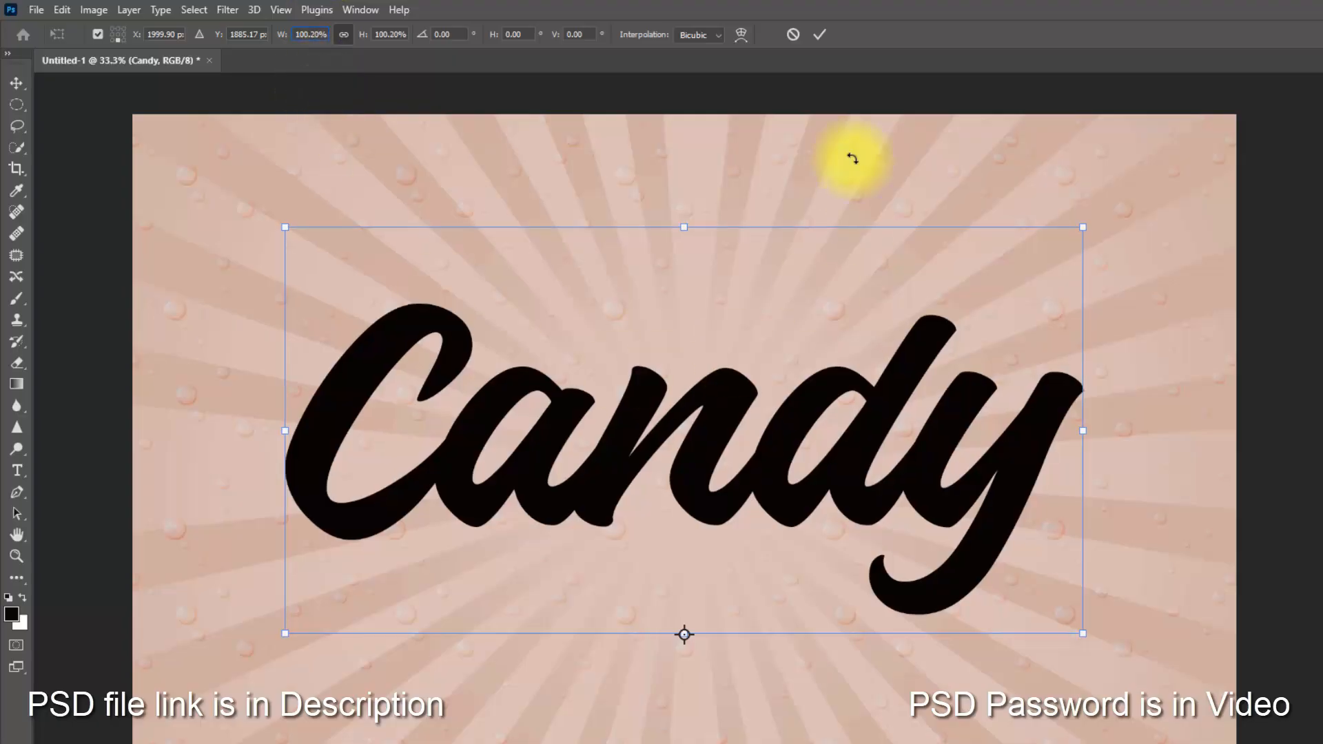
{"action": "left_click", "coordinate": [820, 34]}
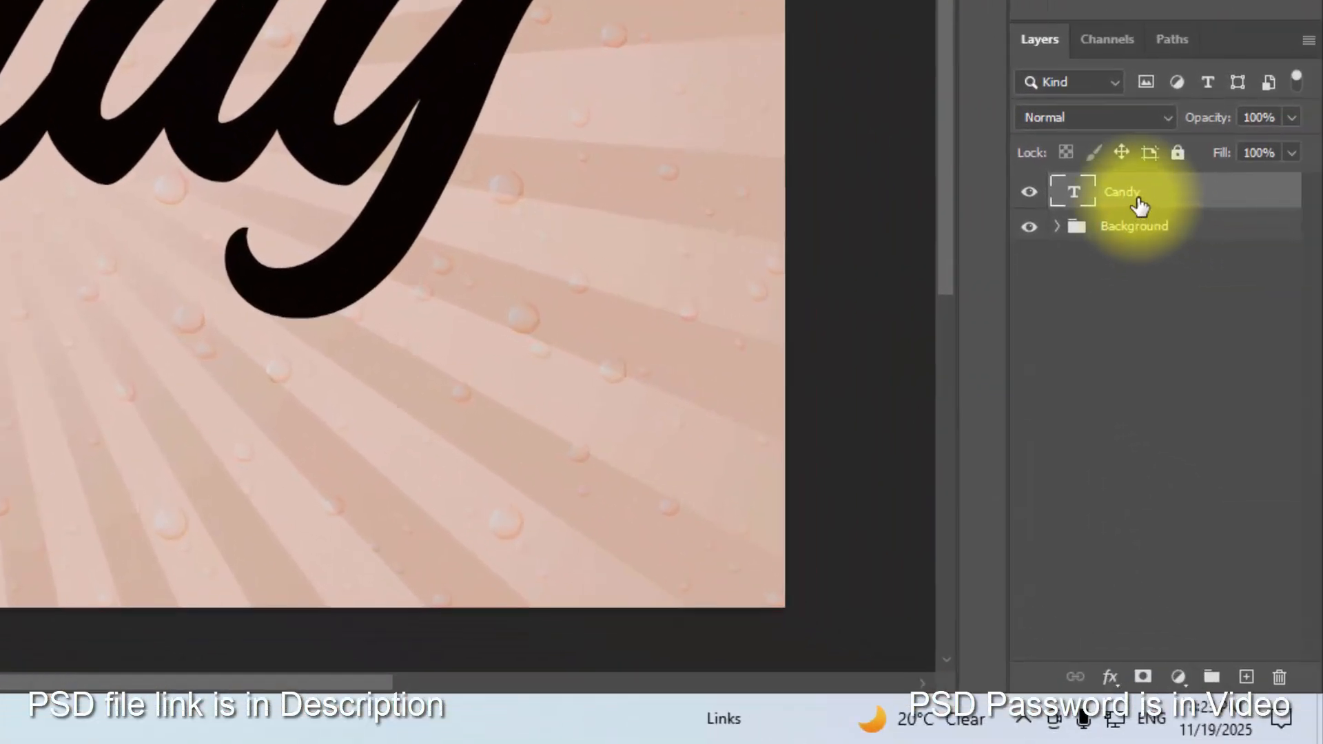
- Convert the Candy text layer to a smart object and rename it "Shadow"
{"action": "right_click", "coordinate": [1139, 205]}
{"action": "left_click", "coordinate": [990, 175]}
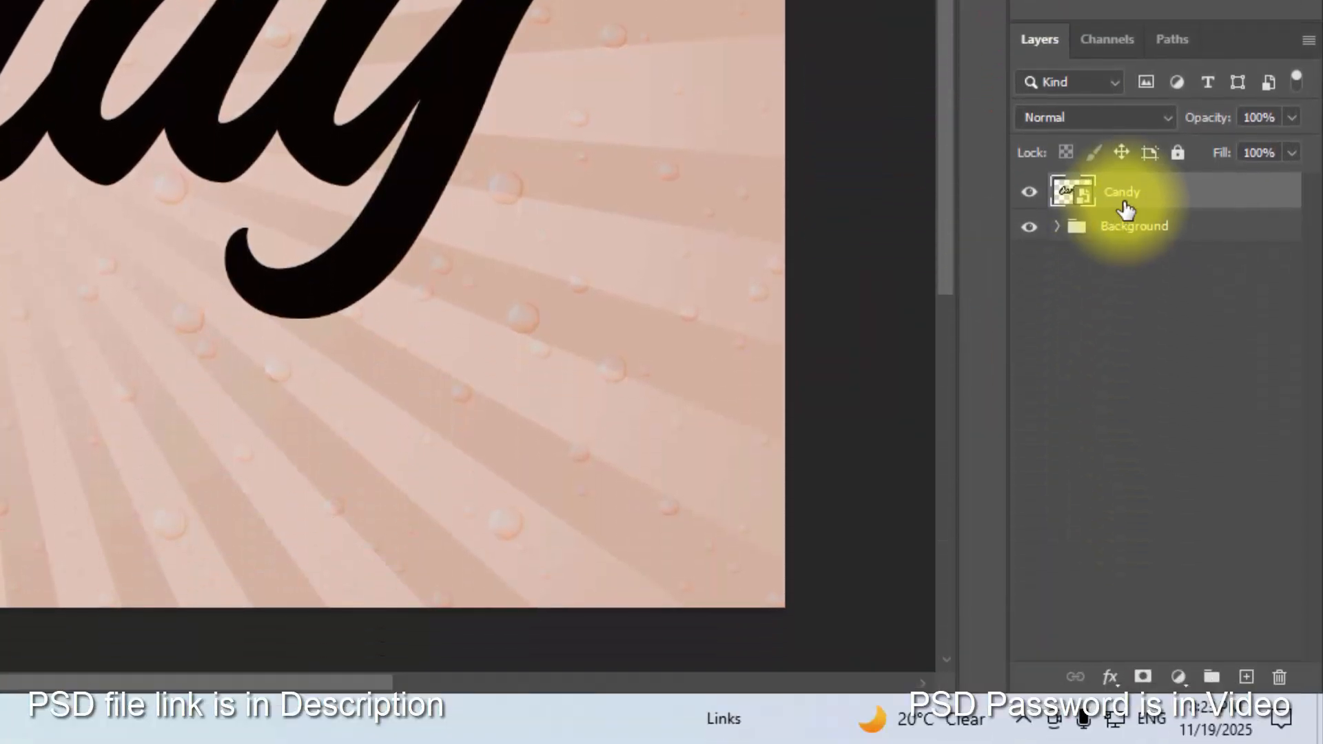
{"action": "double_click", "coordinate": [1130, 358]}
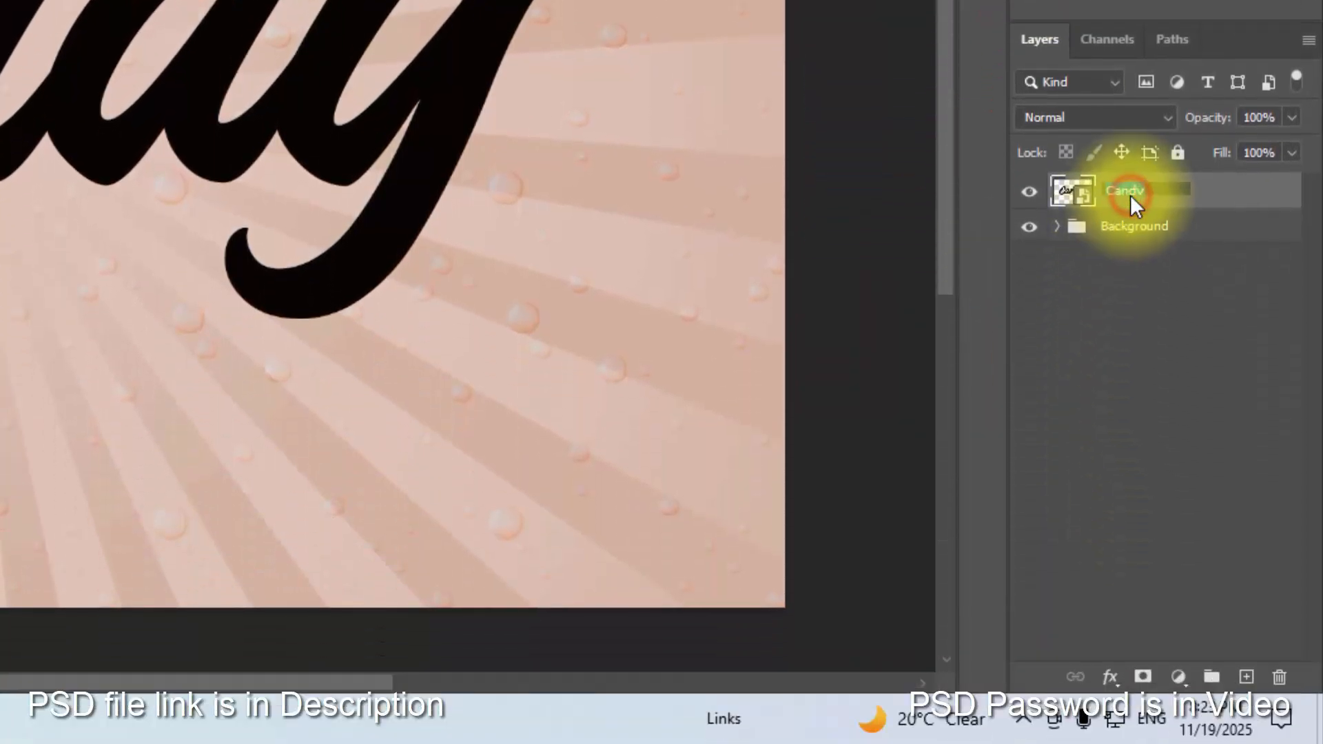
{"action": "type", "text": "Shadow"}
{"action": "key", "text": "Return"}
- Add a drop shadow effect to the Shadow layer and set the shadow color to 7b0020
{"action": "left_click", "coordinate": [1109, 676]}
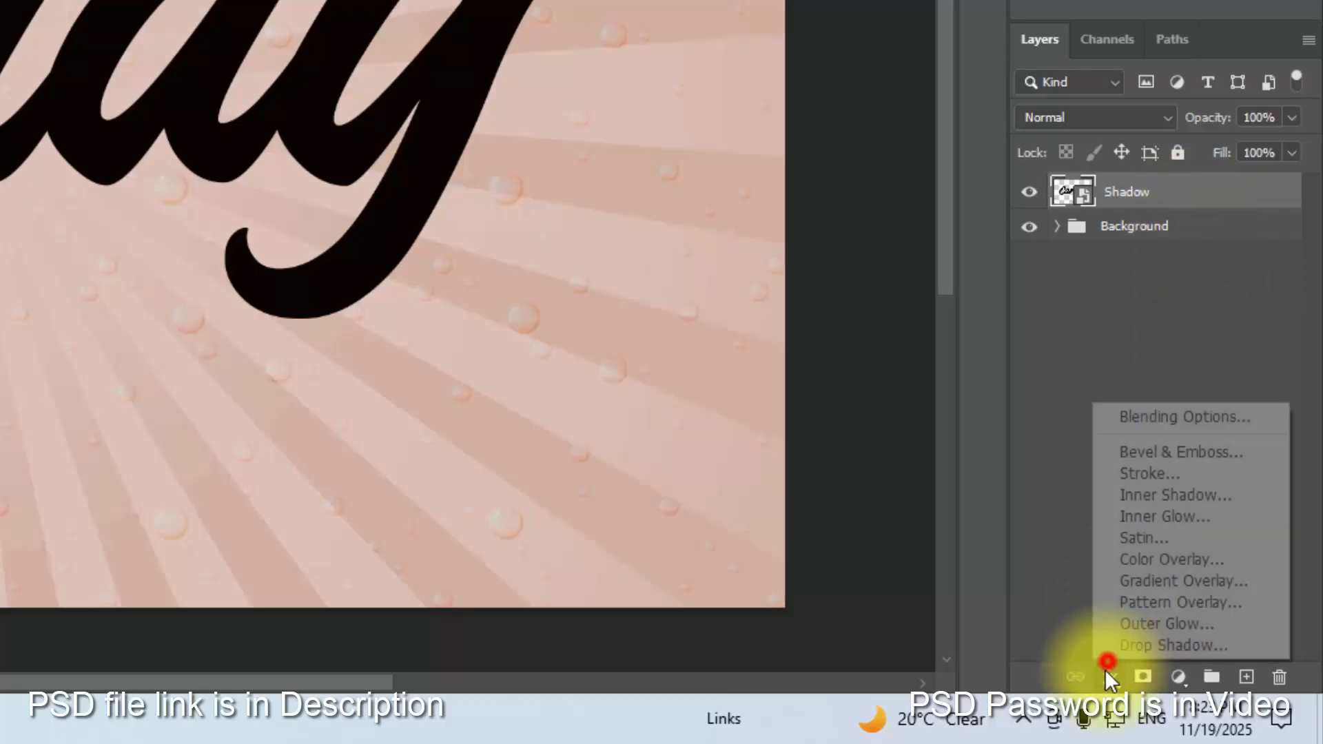
{"action": "left_click", "coordinate": [1136, 422]}
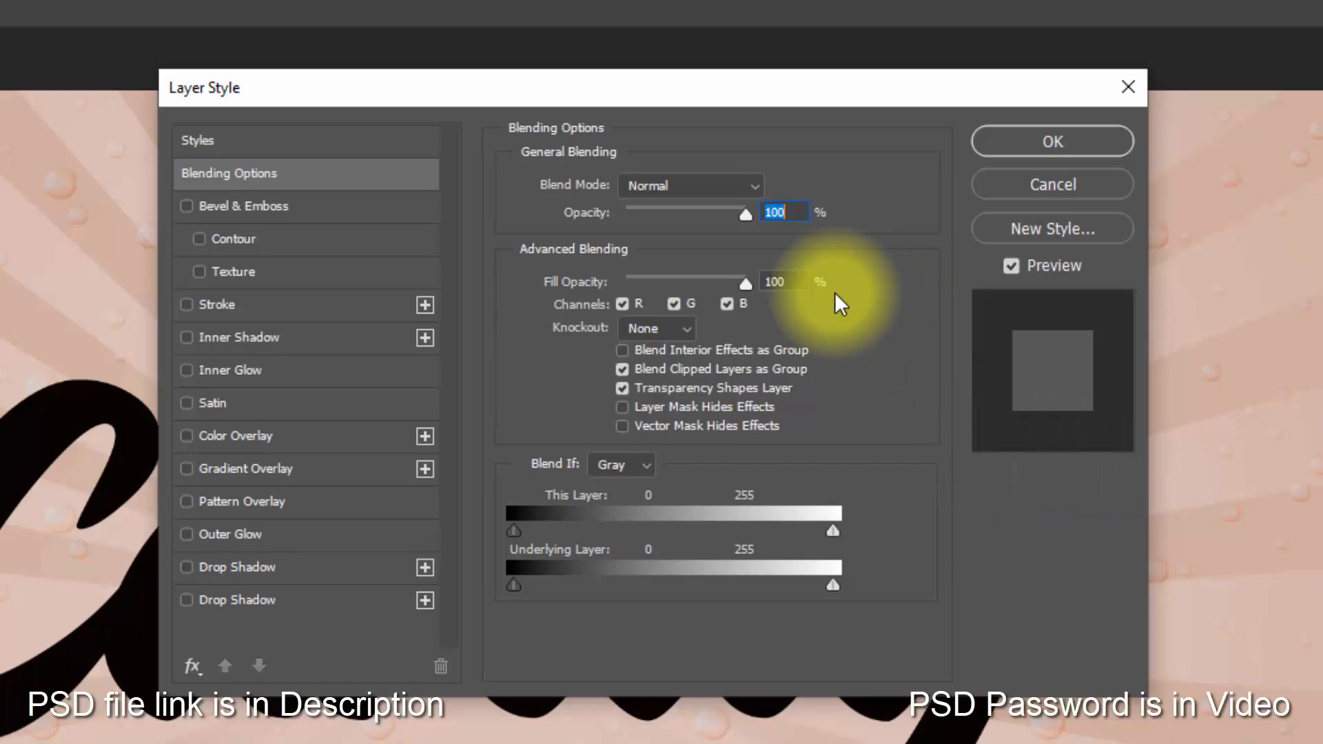
{"action": "left_click", "coordinate": [798, 281]}
{"action": "left_click", "coordinate": [359, 569]}
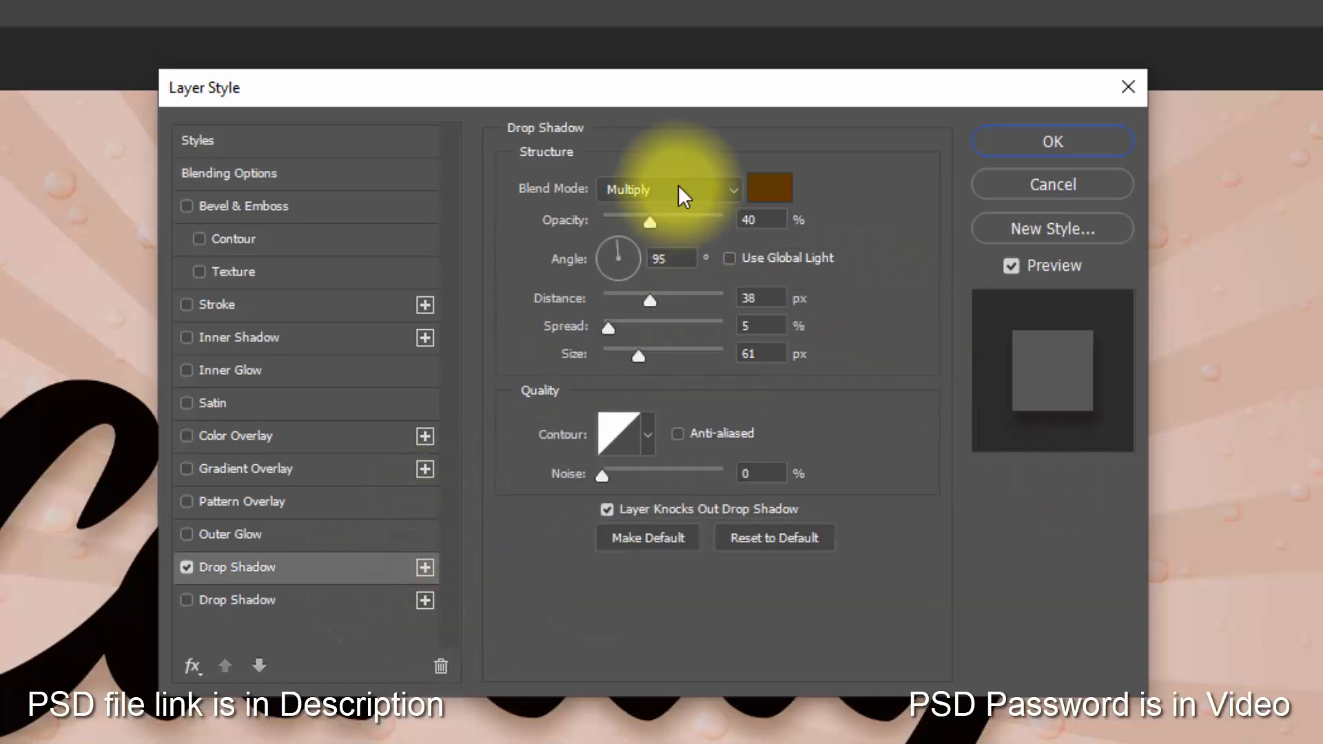
{"action": "left_click", "coordinate": [770, 187]}
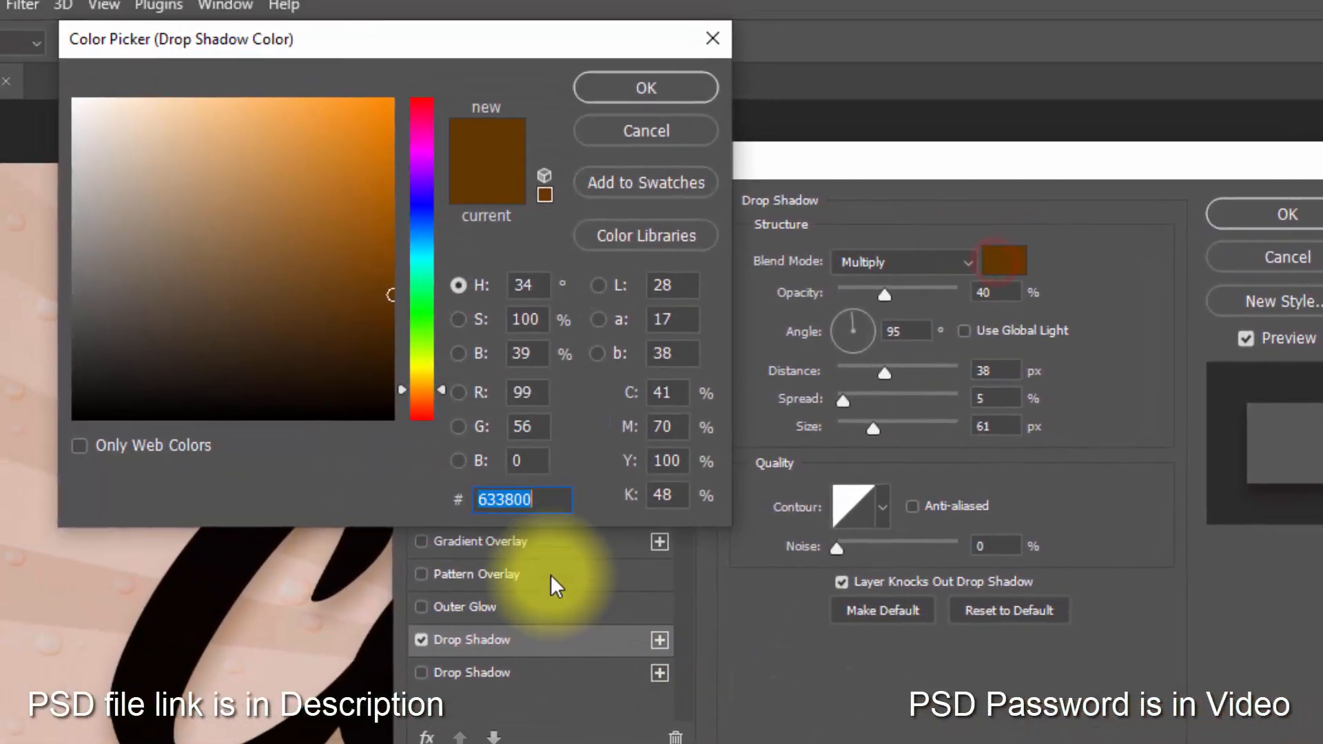
{"action": "type", "text": "7"}
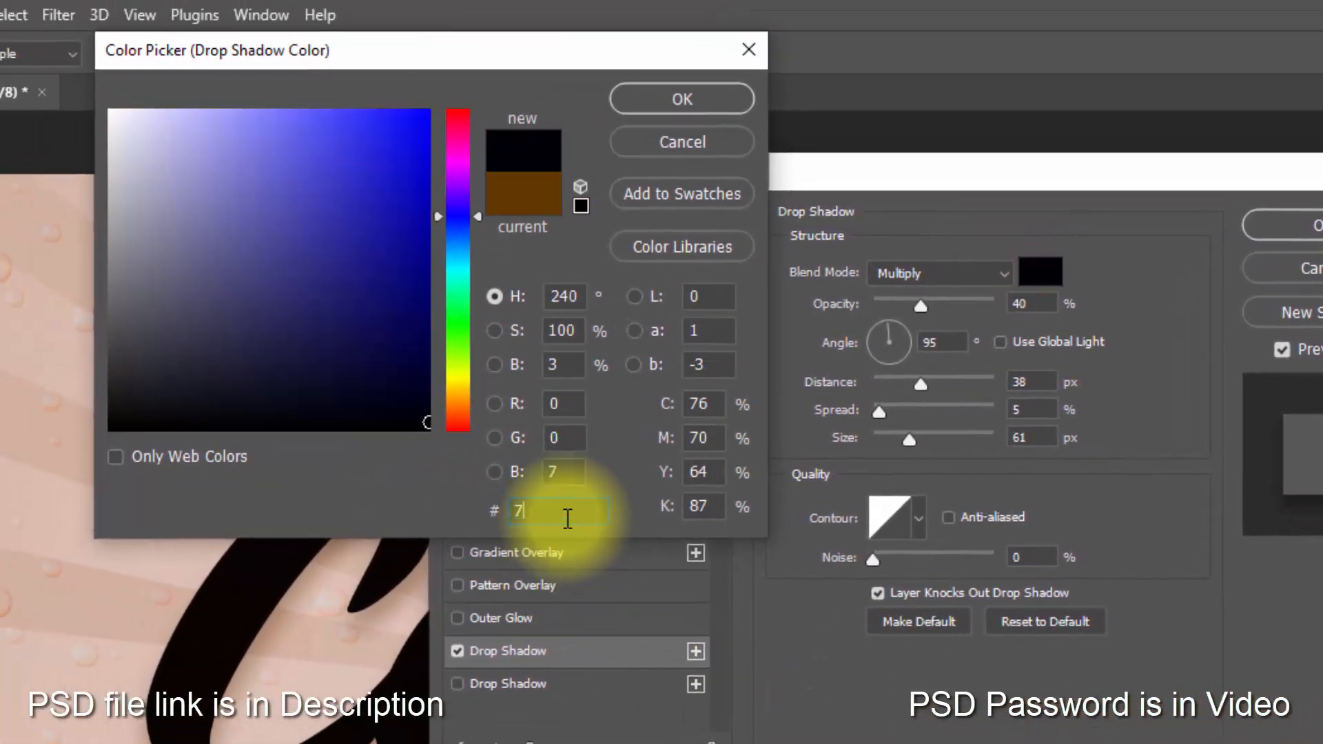
{"action": "type", "text": "b0020"}
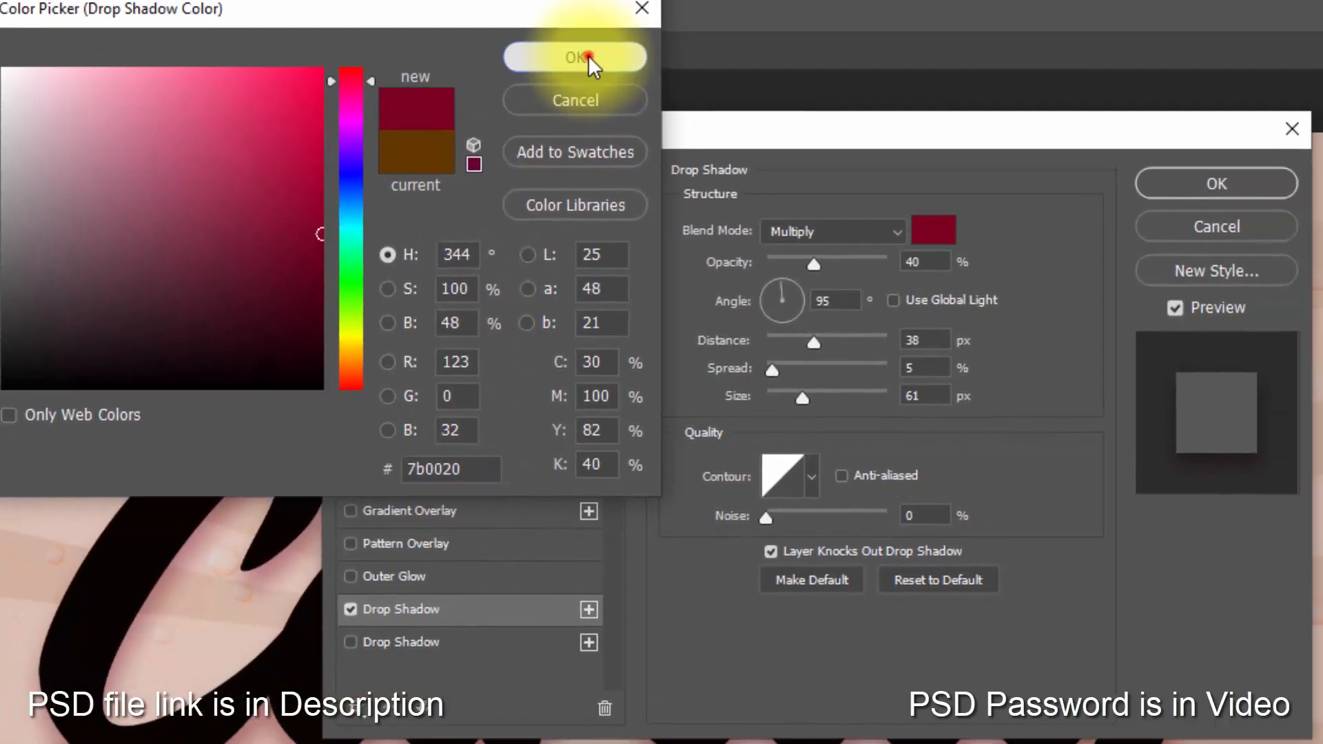
{"action": "left_click", "coordinate": [682, 99]}
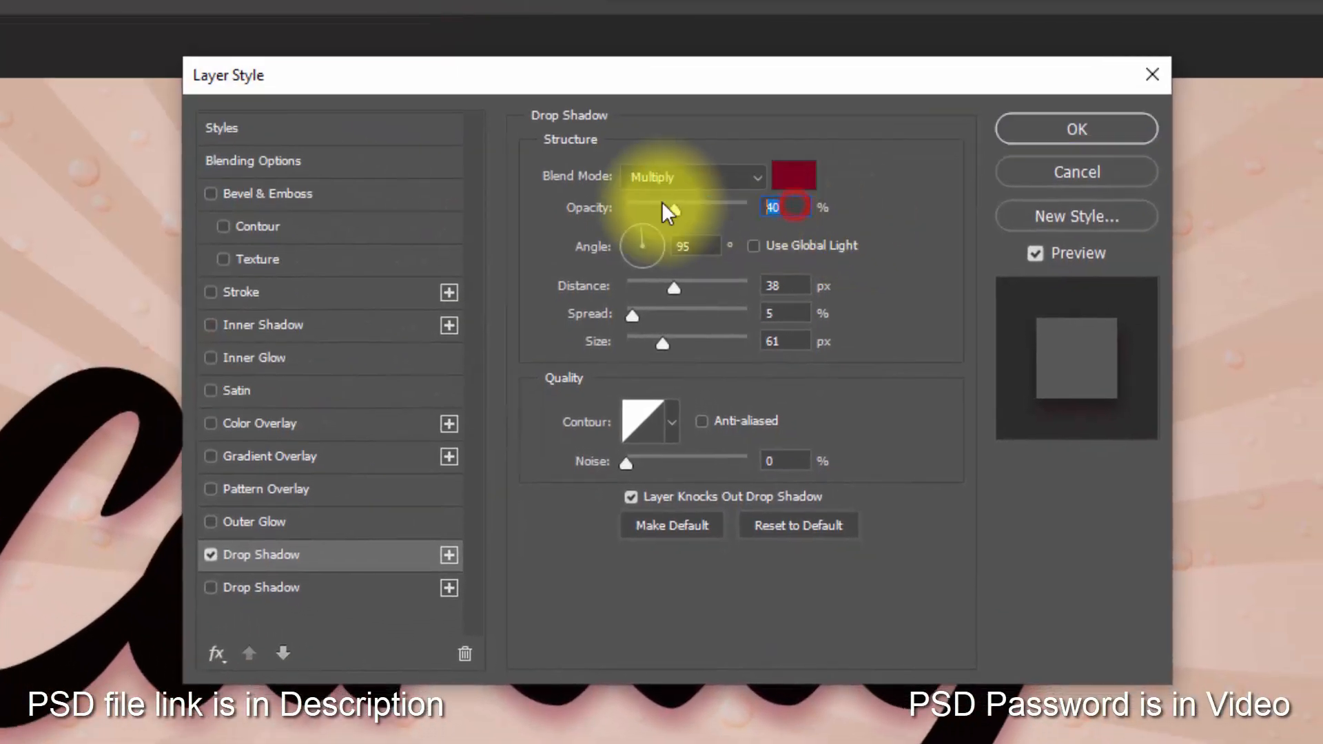
- Set the first drop shadow to 100% opacity, 90° angle, 12 px distance, 10% spread and 14 px size
{"action": "left_click", "coordinate": [665, 208]}
{"action": "type", "text": "100"}
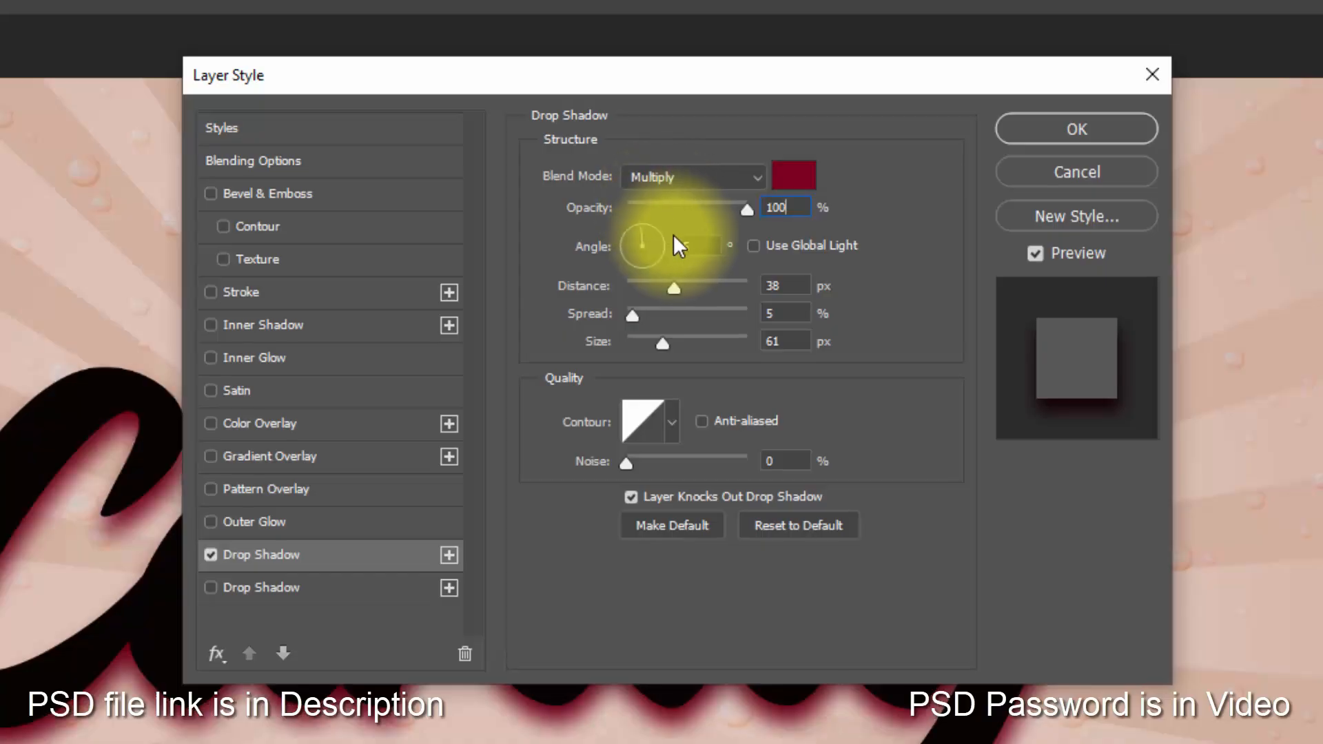
{"action": "left_click", "coordinate": [709, 250]}
{"action": "type", "text": "90"}
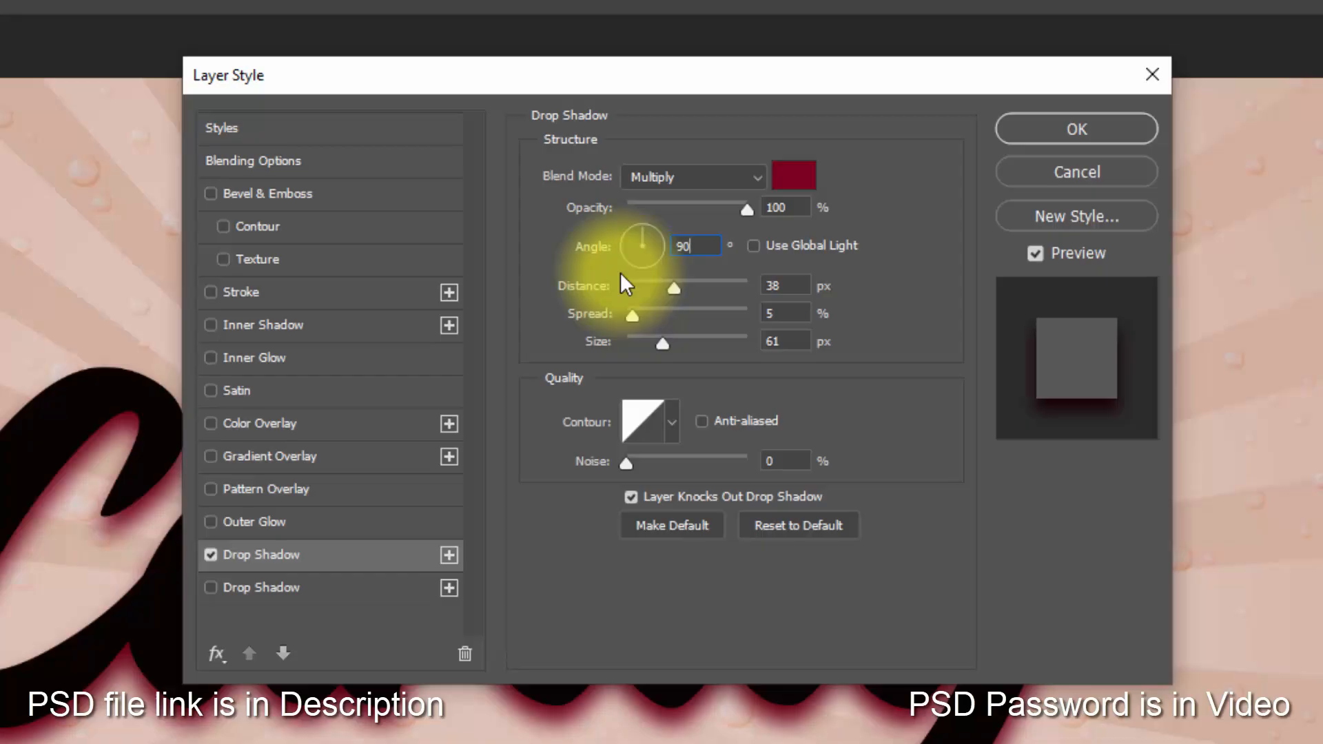
{"action": "left_click", "coordinate": [792, 279]}
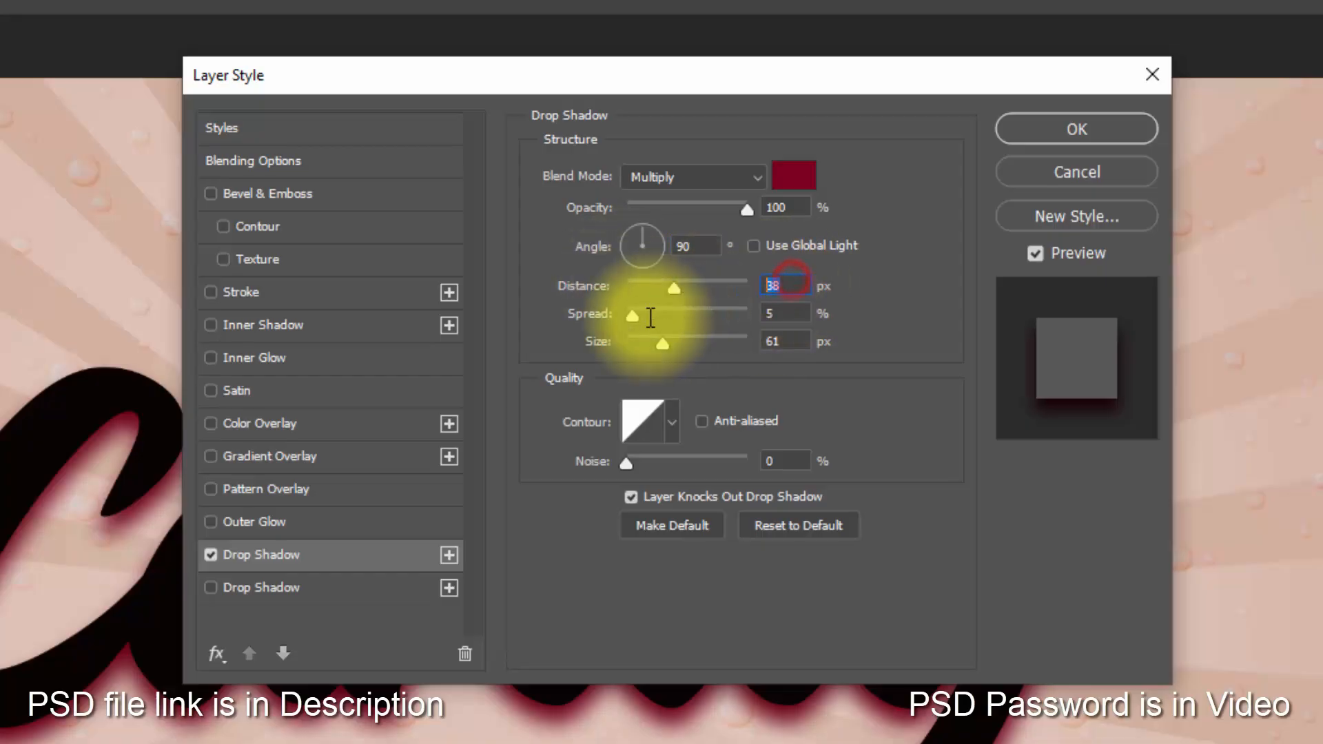
{"action": "type", "text": "12"}
{"action": "left_click", "coordinate": [785, 314]}
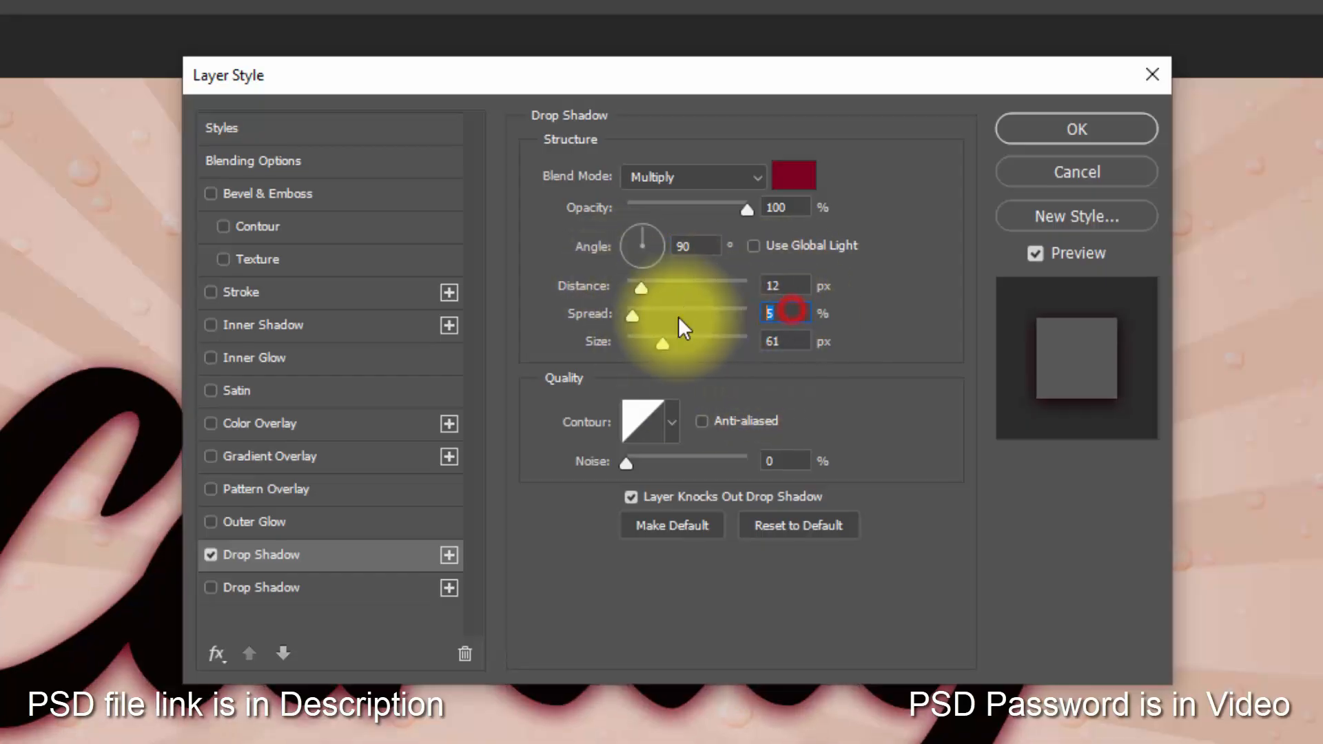
{"action": "type", "text": "10"}
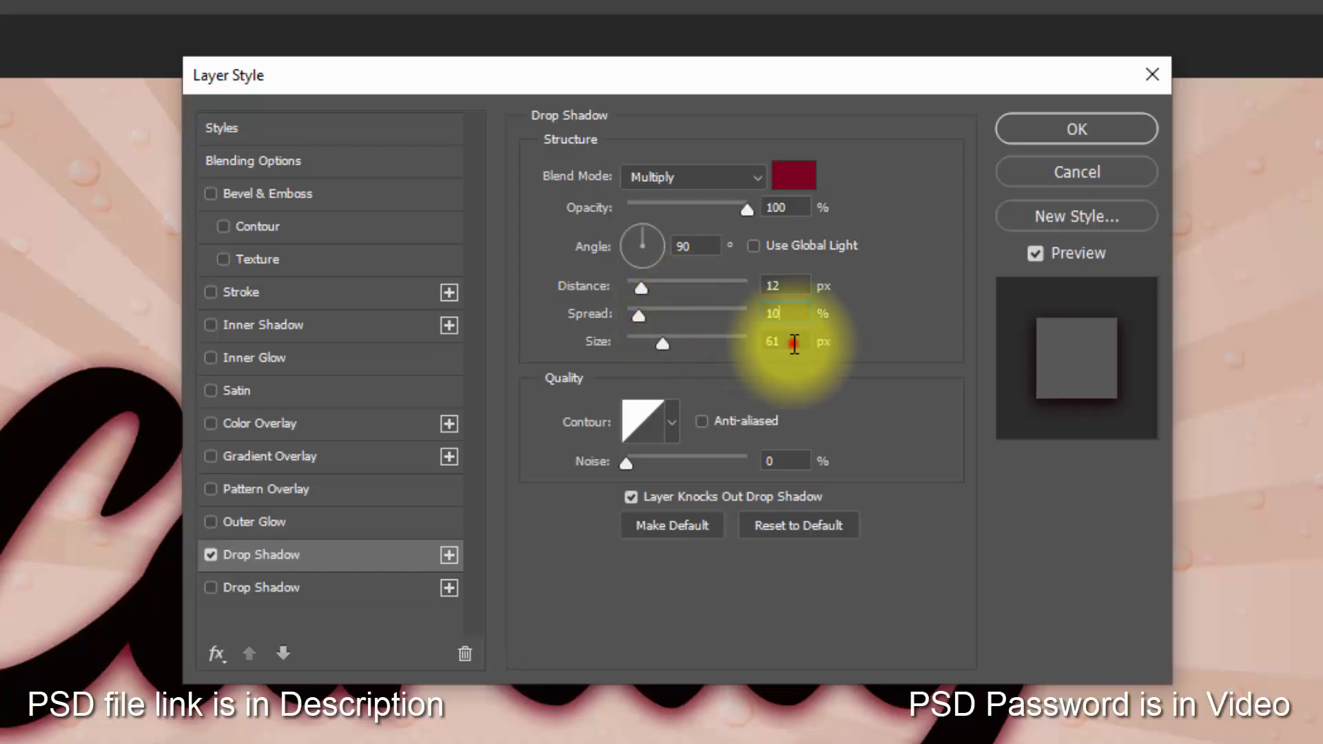
{"action": "left_click", "coordinate": [792, 341]}
{"action": "type", "text": "14"}
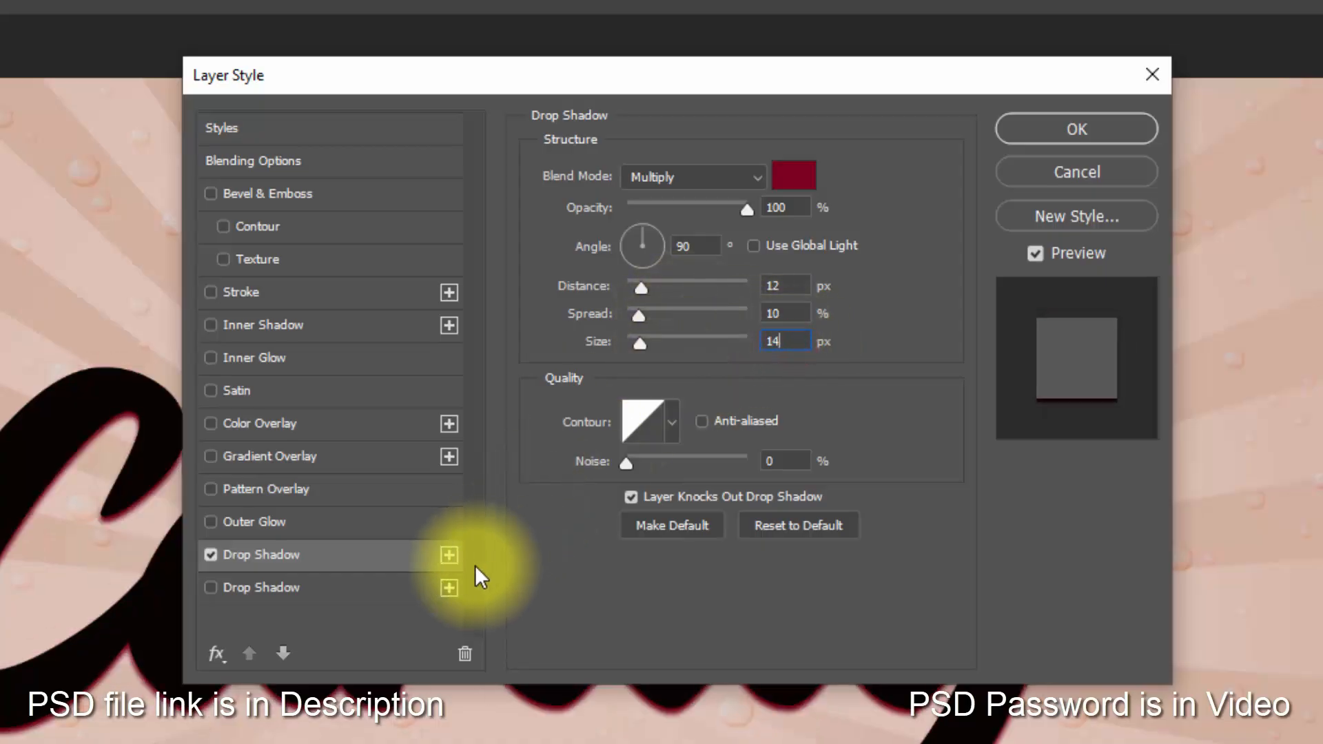
- Enable the second drop shadow on the Shadow layer and set its color to 8d0038
{"action": "left_click", "coordinate": [328, 587]}
{"action": "left_click", "coordinate": [794, 176]}
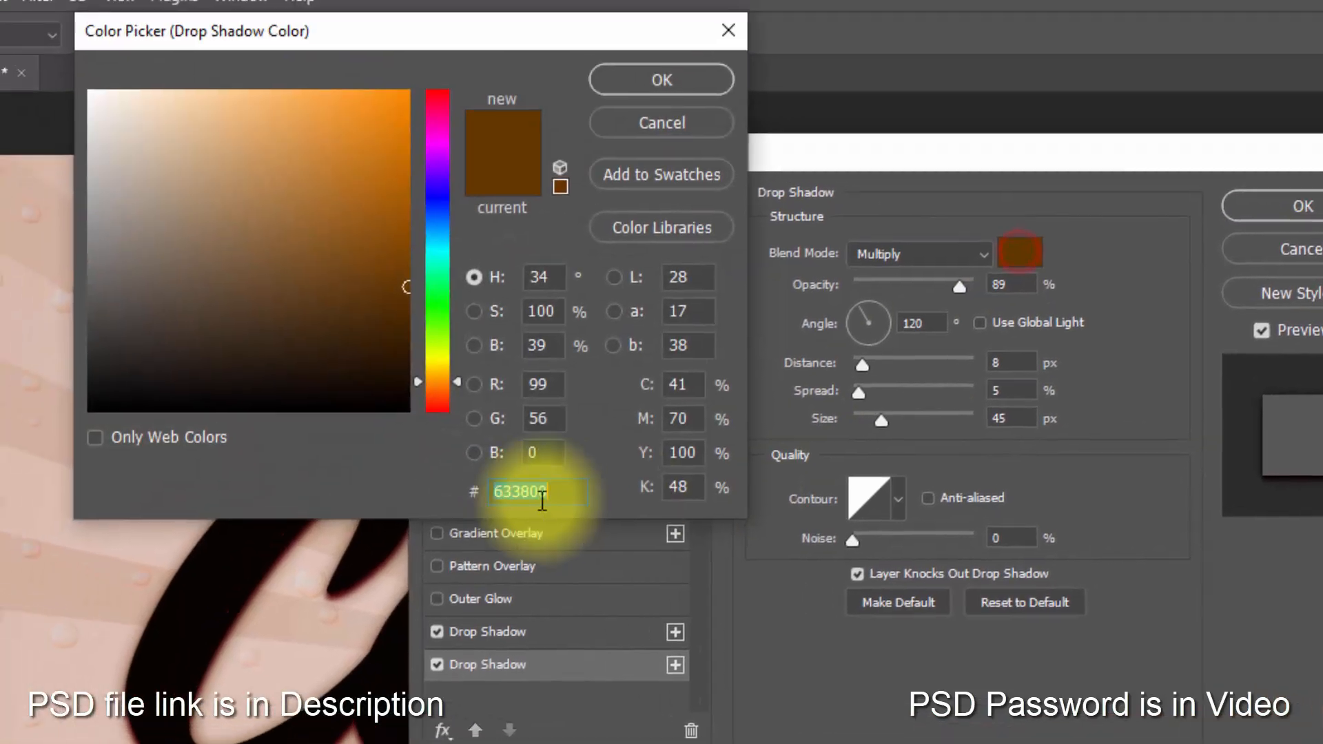
{"action": "type", "text": "8d"}
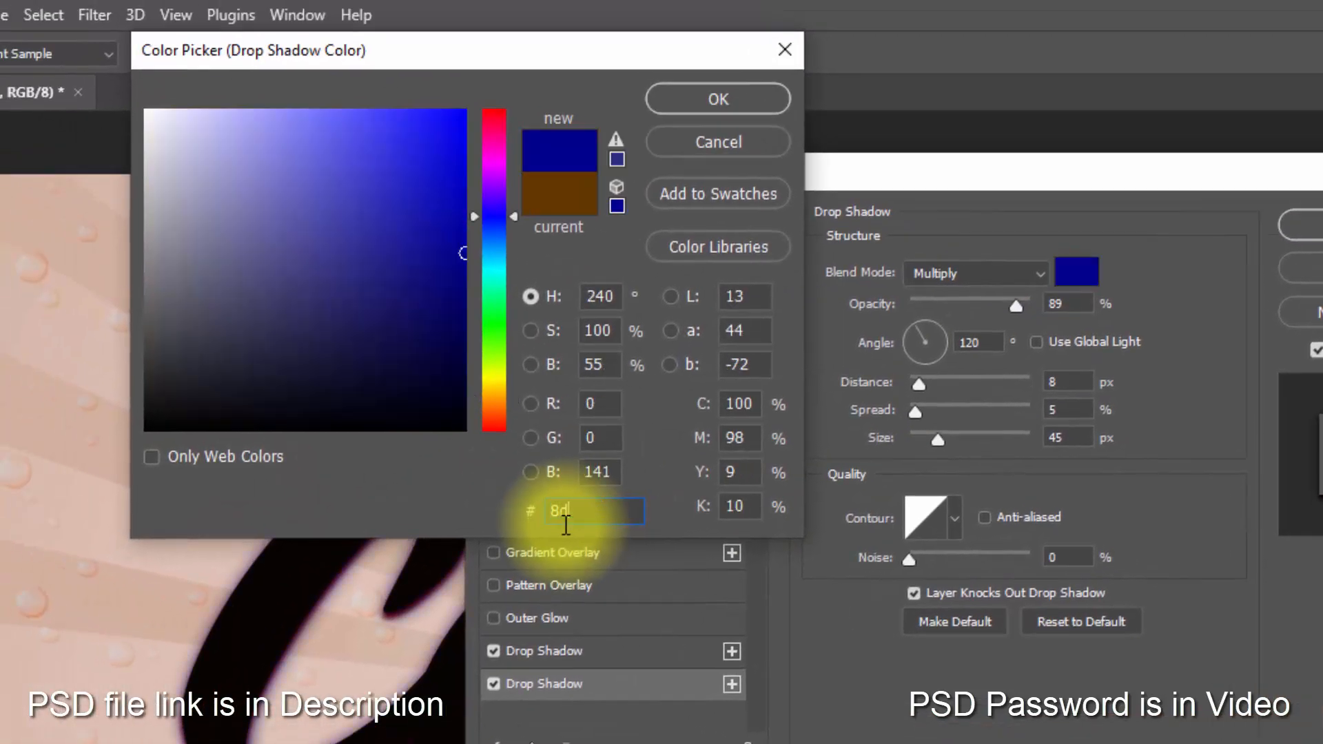
{"action": "type", "text": "0038"}
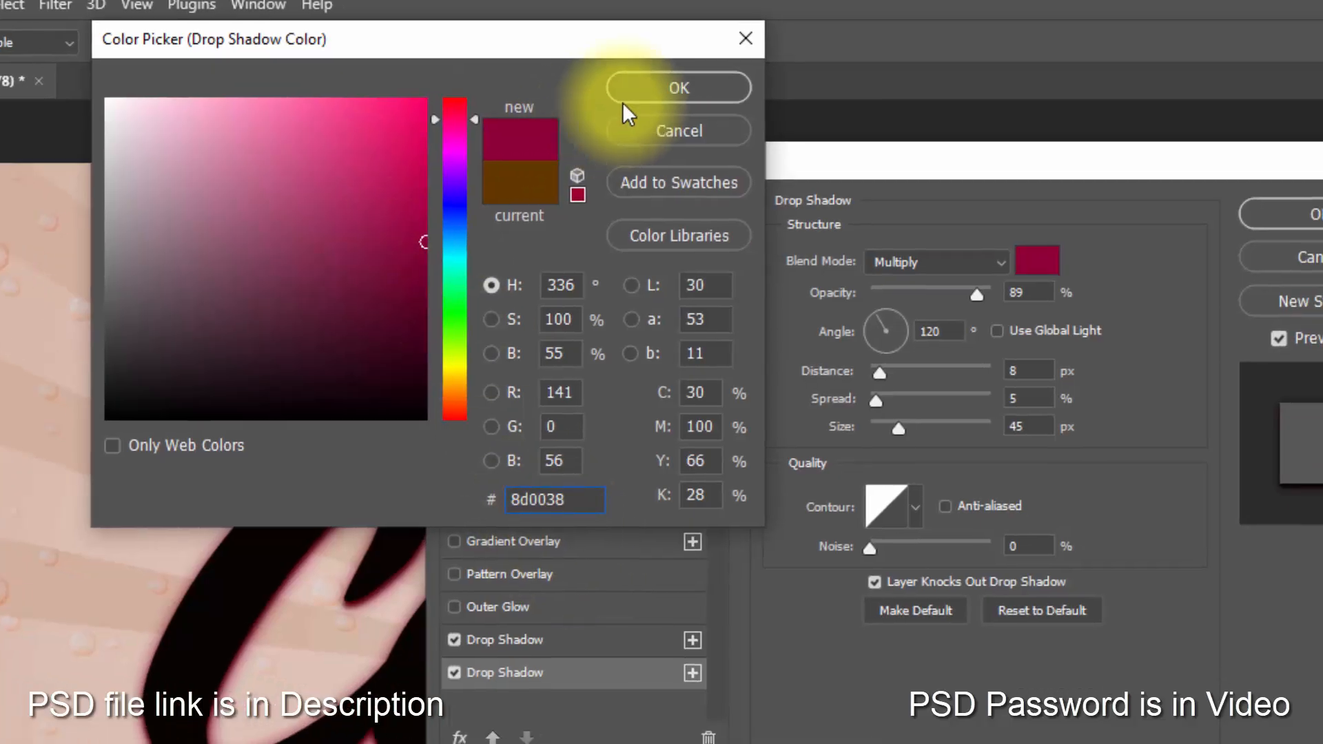
{"action": "left_click", "coordinate": [675, 102]}
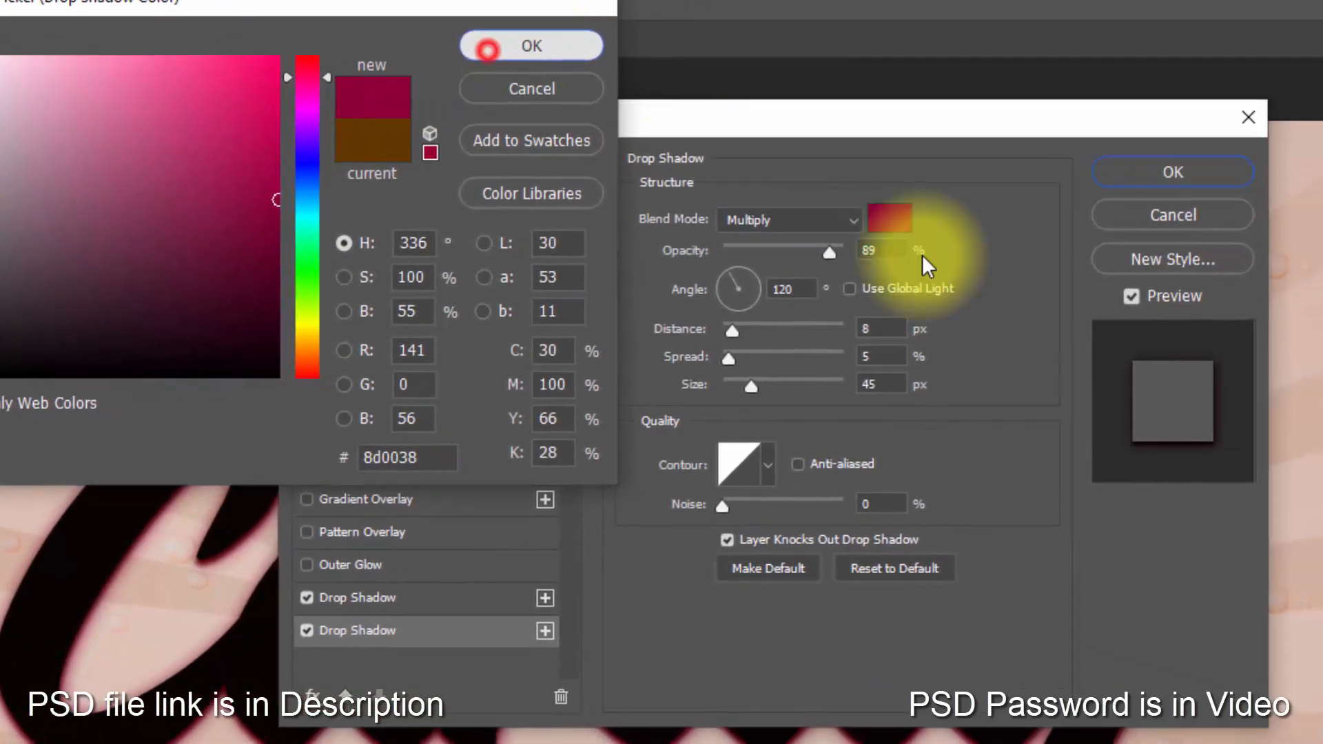
- Set the second drop shadow to 35% opacity, 90° angle, 25 px distance, 10% spread and 25 px size
{"action": "double_click", "coordinate": [900, 248]}
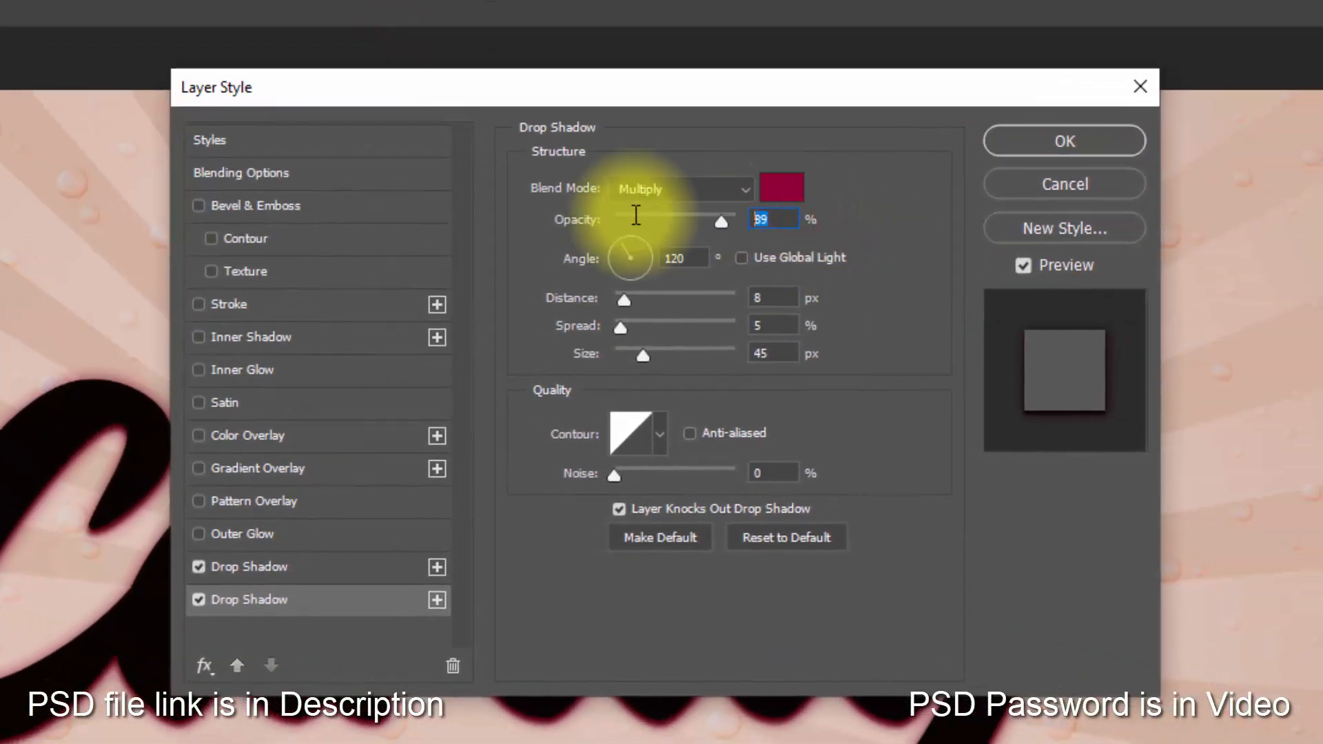
{"action": "type", "text": "35"}
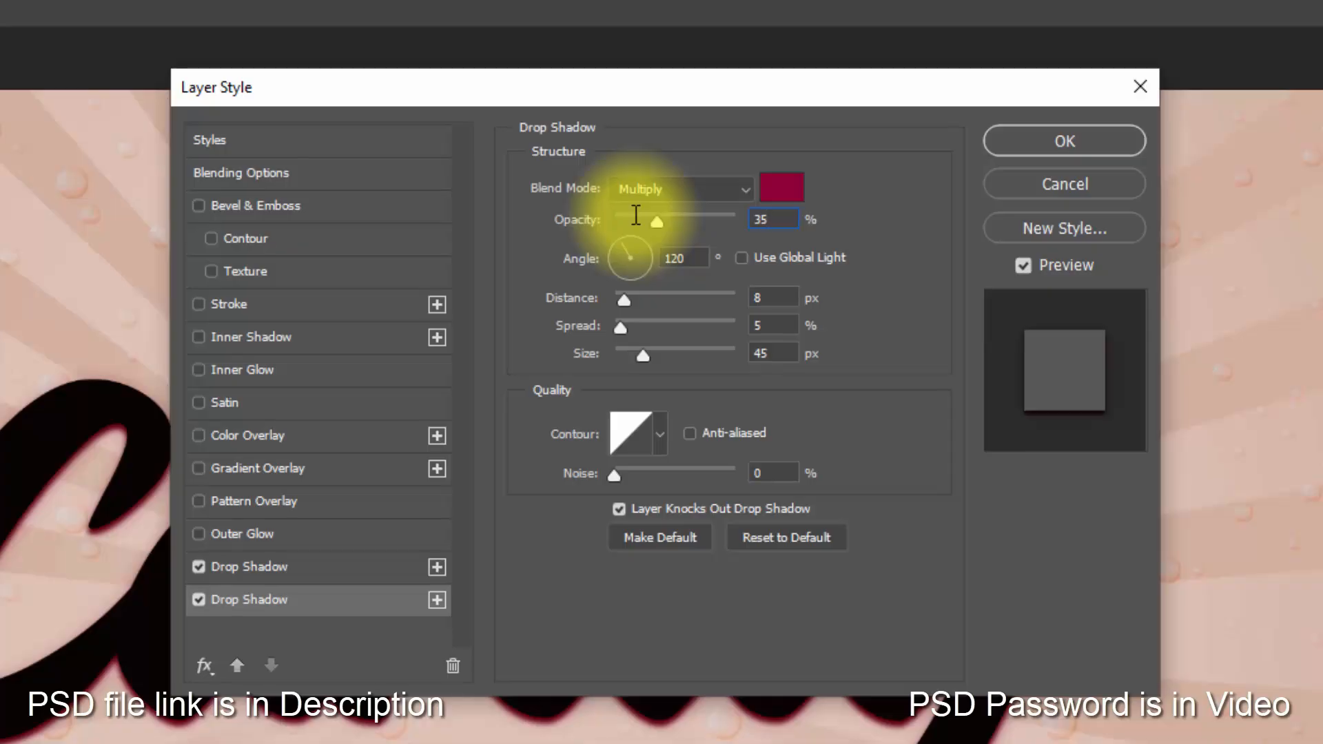
{"action": "double_click", "coordinate": [784, 296]}
{"action": "type", "text": "25"}
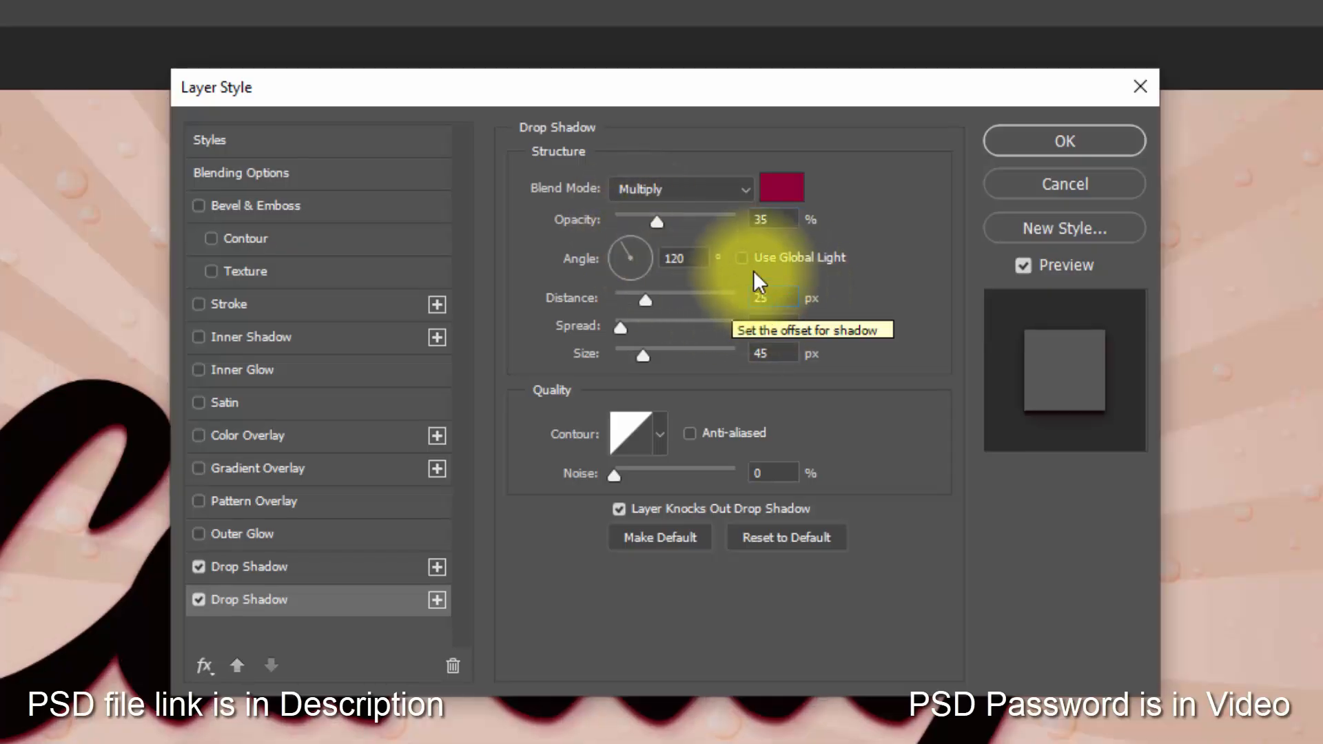
{"action": "double_click", "coordinate": [689, 257]}
{"action": "type", "text": "90"}
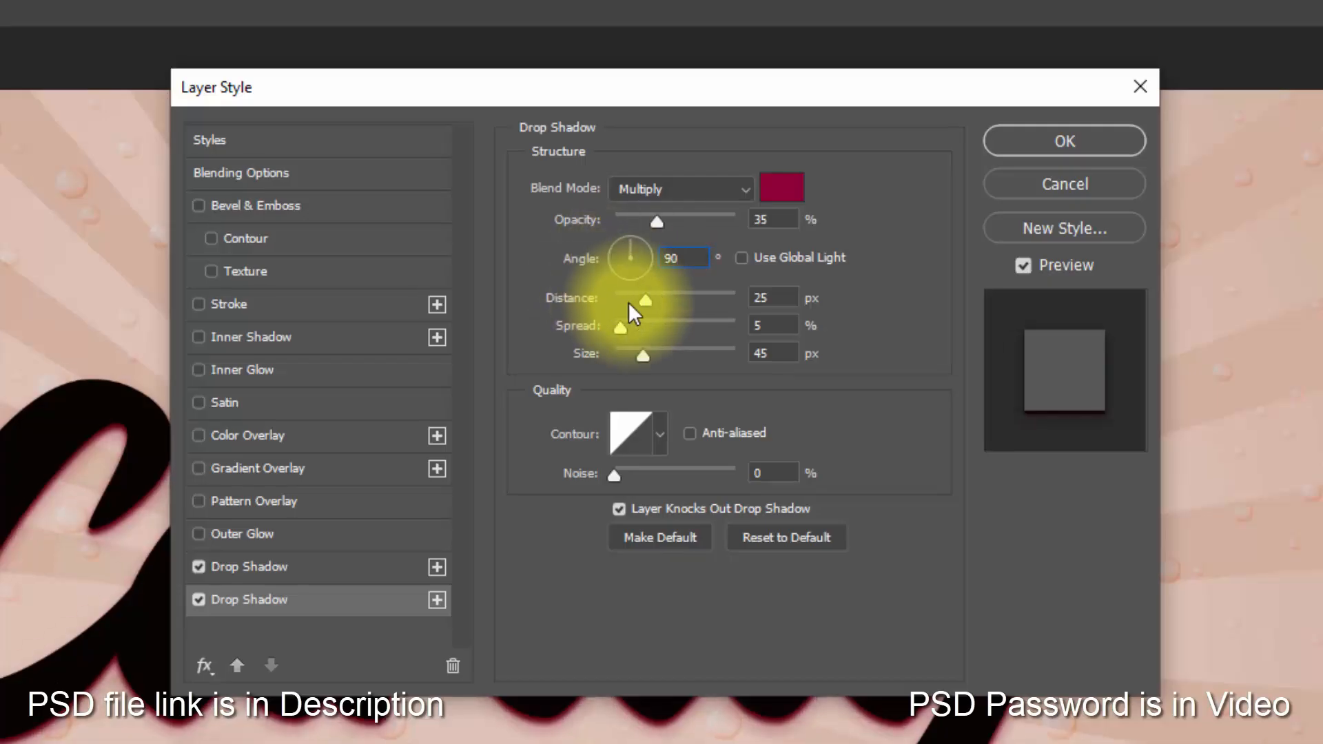
{"action": "double_click", "coordinate": [772, 325]}
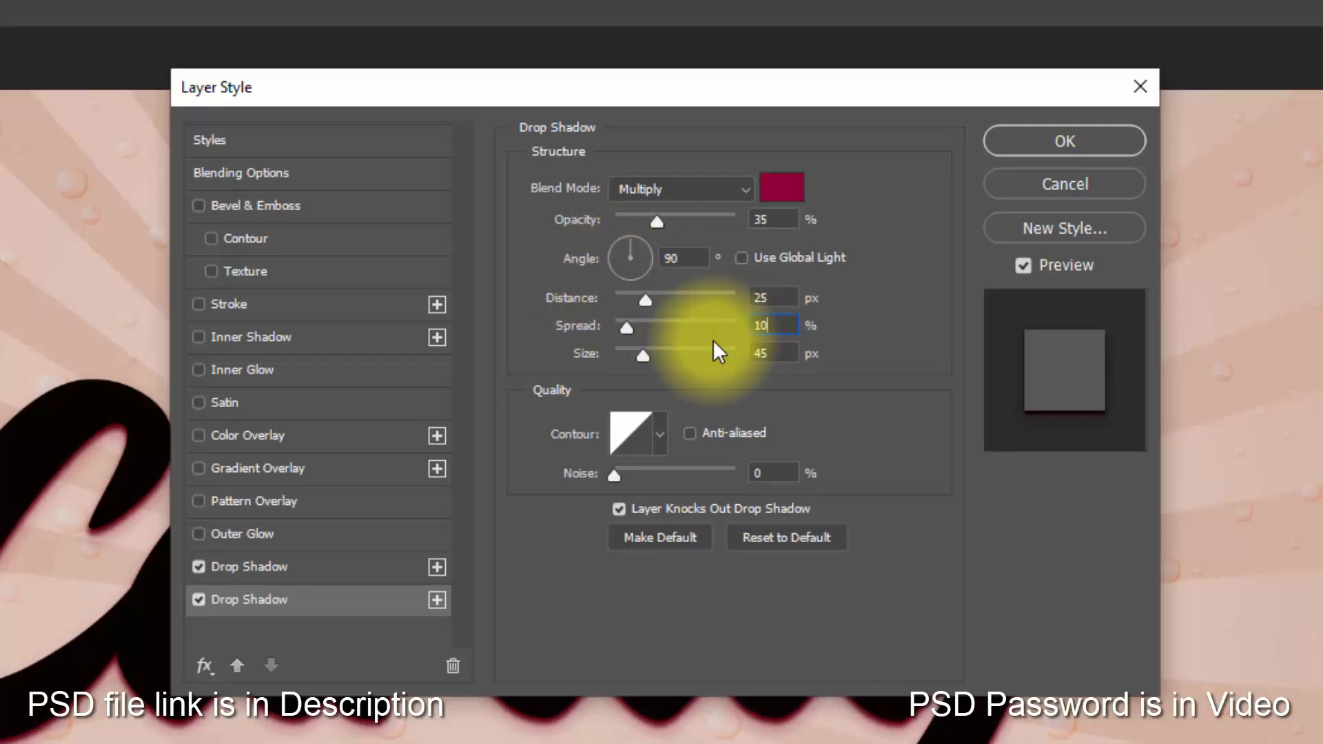
{"action": "double_click", "coordinate": [772, 353]}
{"action": "type", "text": "25"}
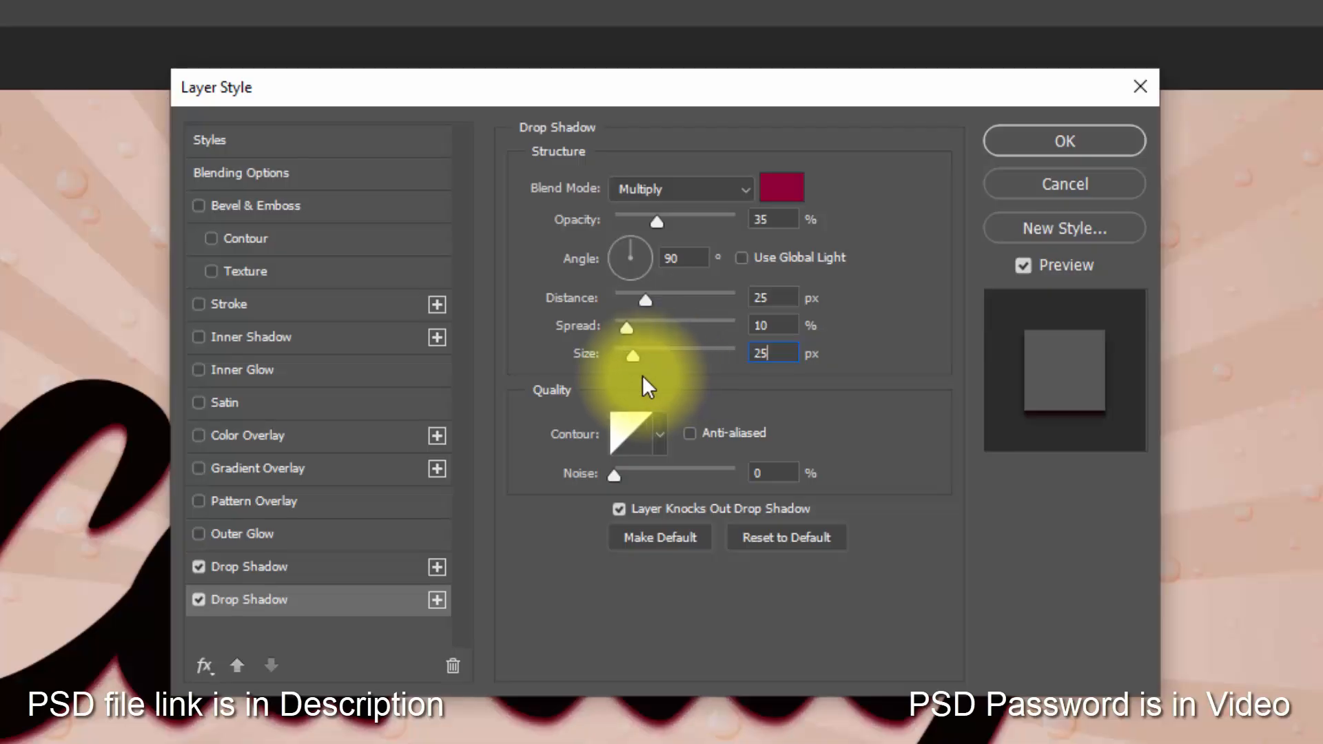
- Add a third drop shadow, keeping color 8d0038, with 22% opacity, 40 px distance and 40 px size
{"action": "left_click", "coordinate": [438, 600]}
{"action": "left_click", "coordinate": [344, 635]}
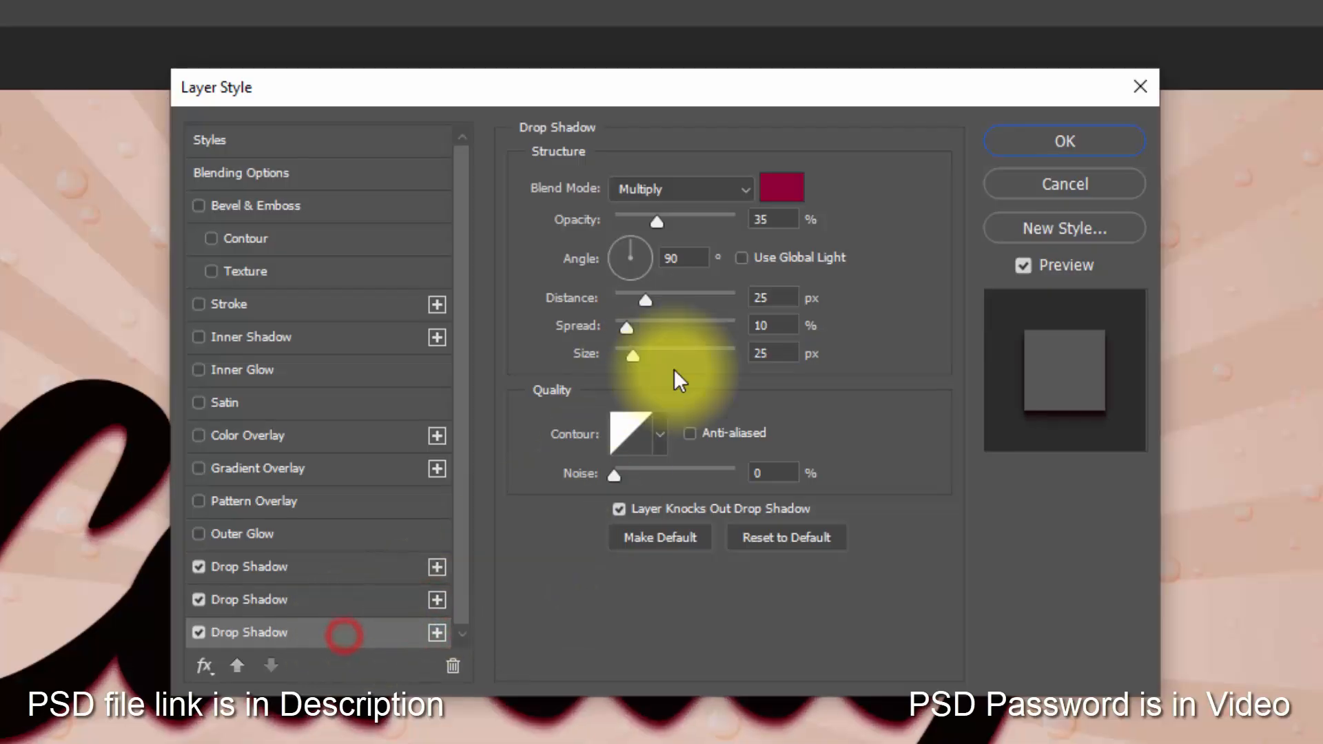
{"action": "left_click", "coordinate": [782, 187]}
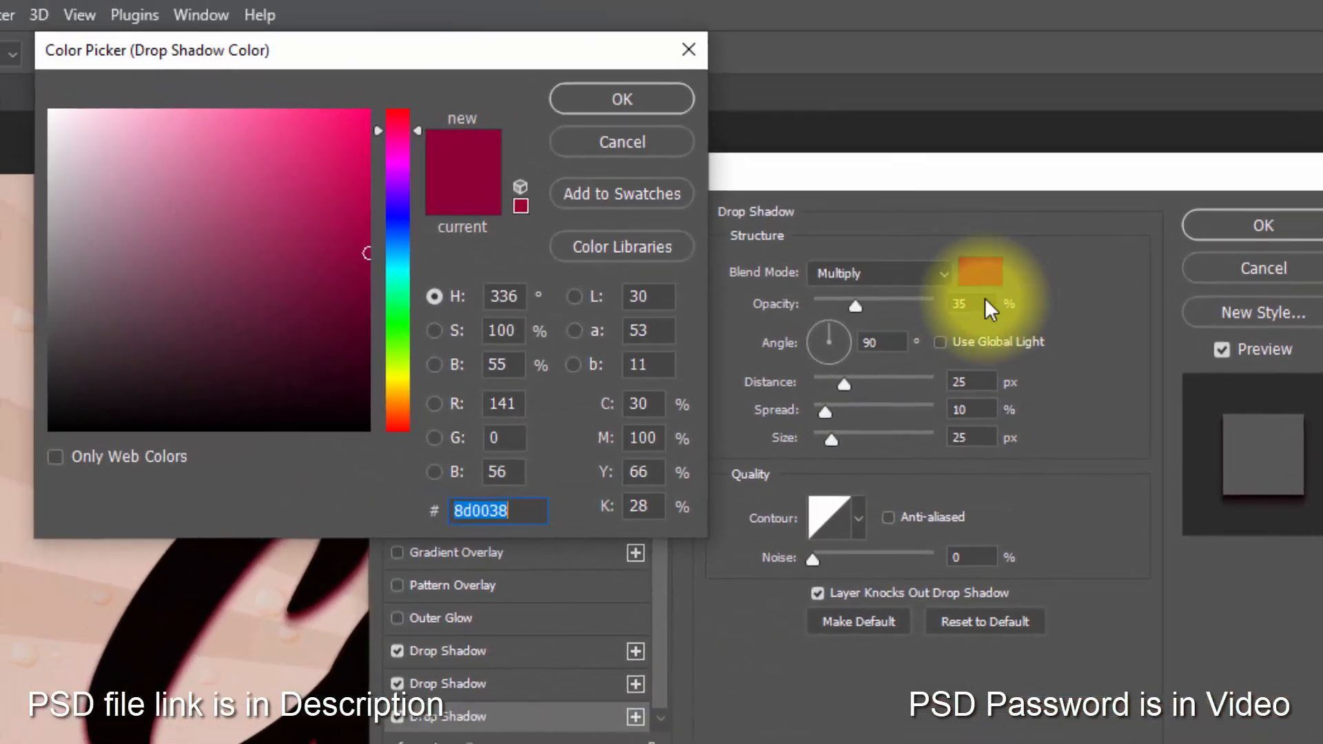
{"action": "left_click", "coordinate": [676, 103]}
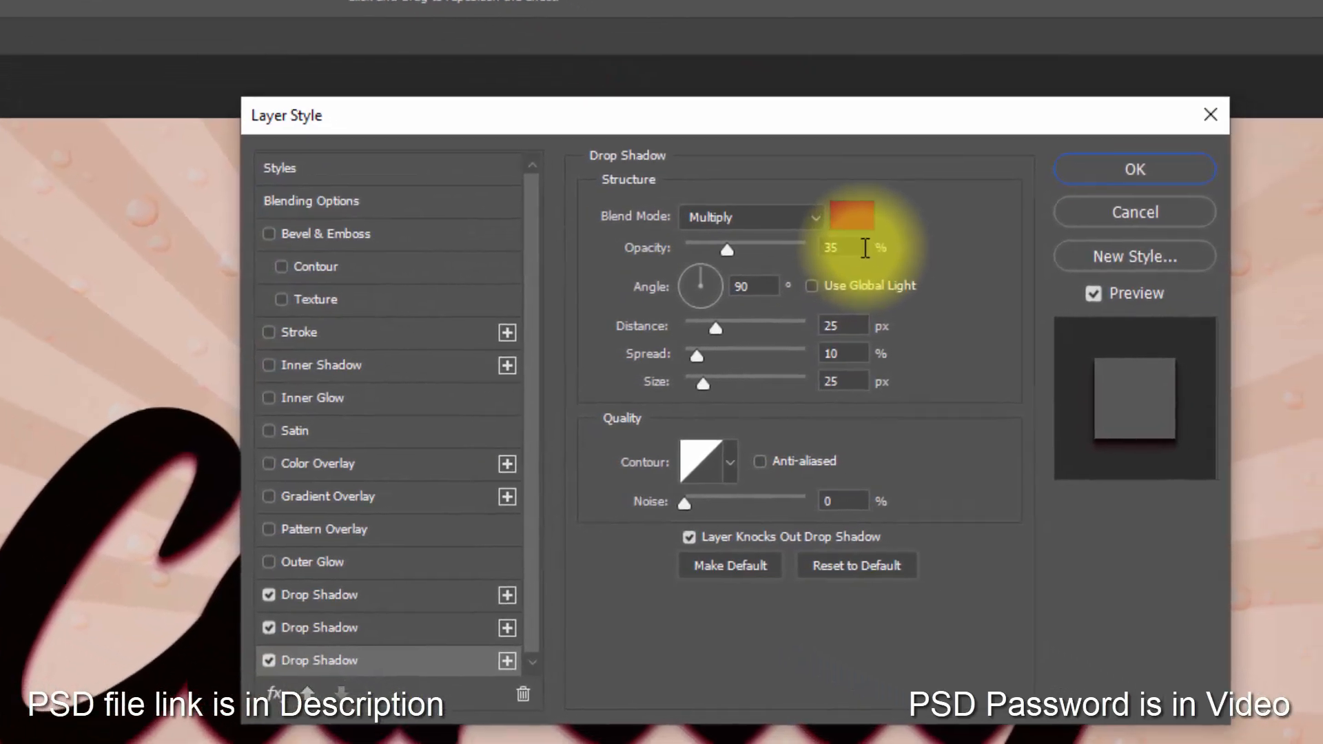
{"action": "double_click", "coordinate": [862, 248]}
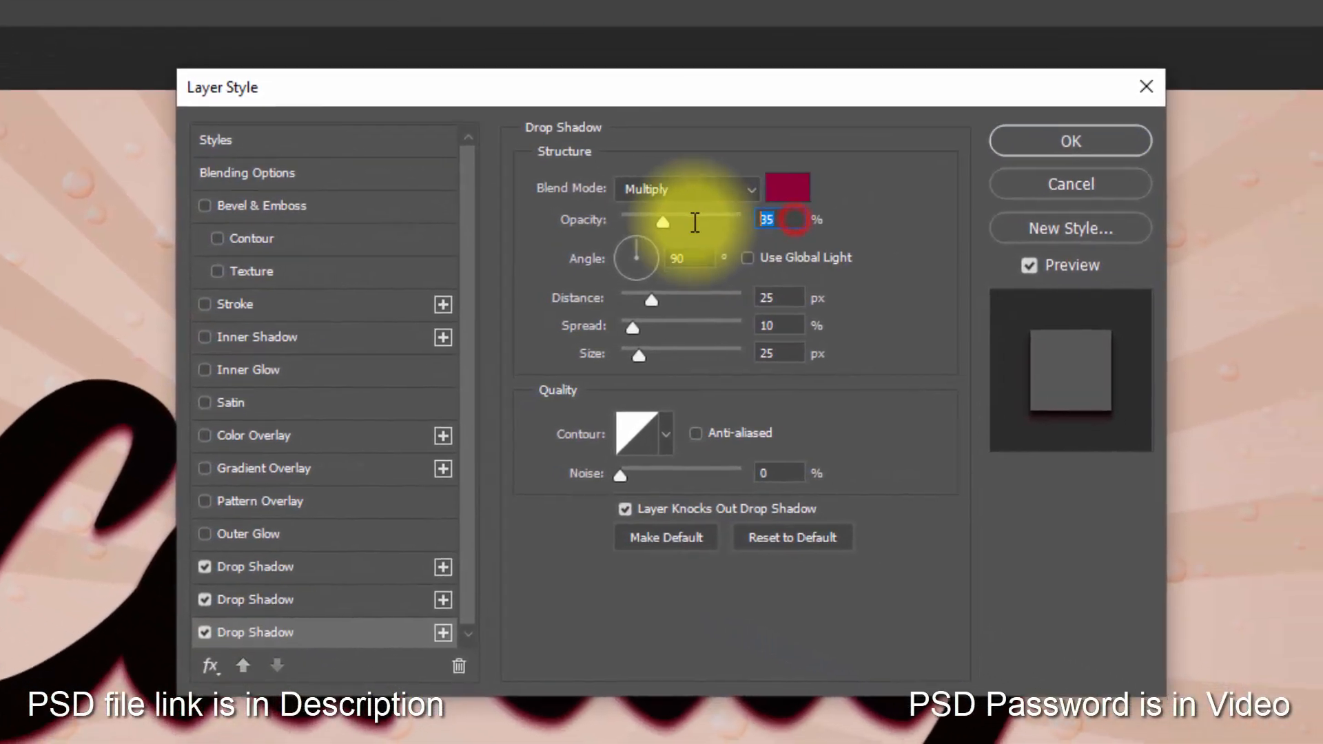
{"action": "type", "text": "22"}
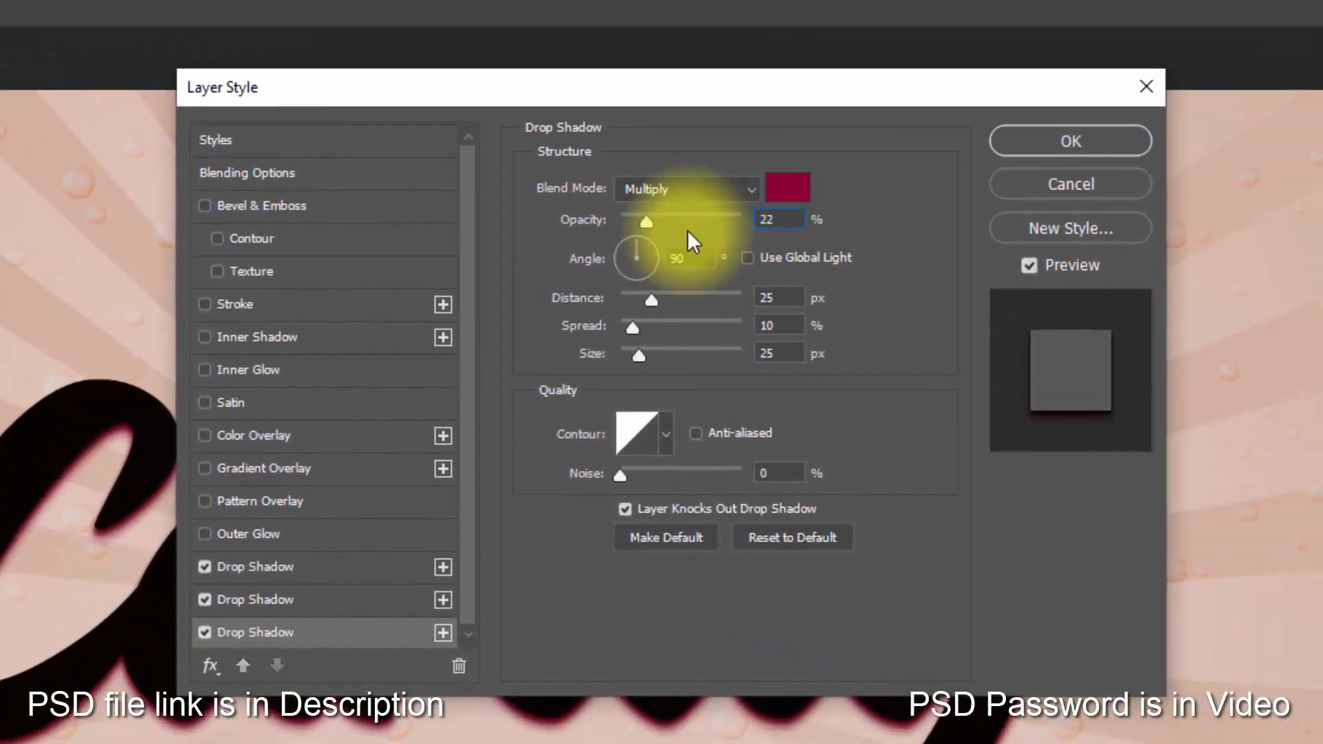
{"action": "double_click", "coordinate": [760, 298]}
{"action": "type", "text": "40"}
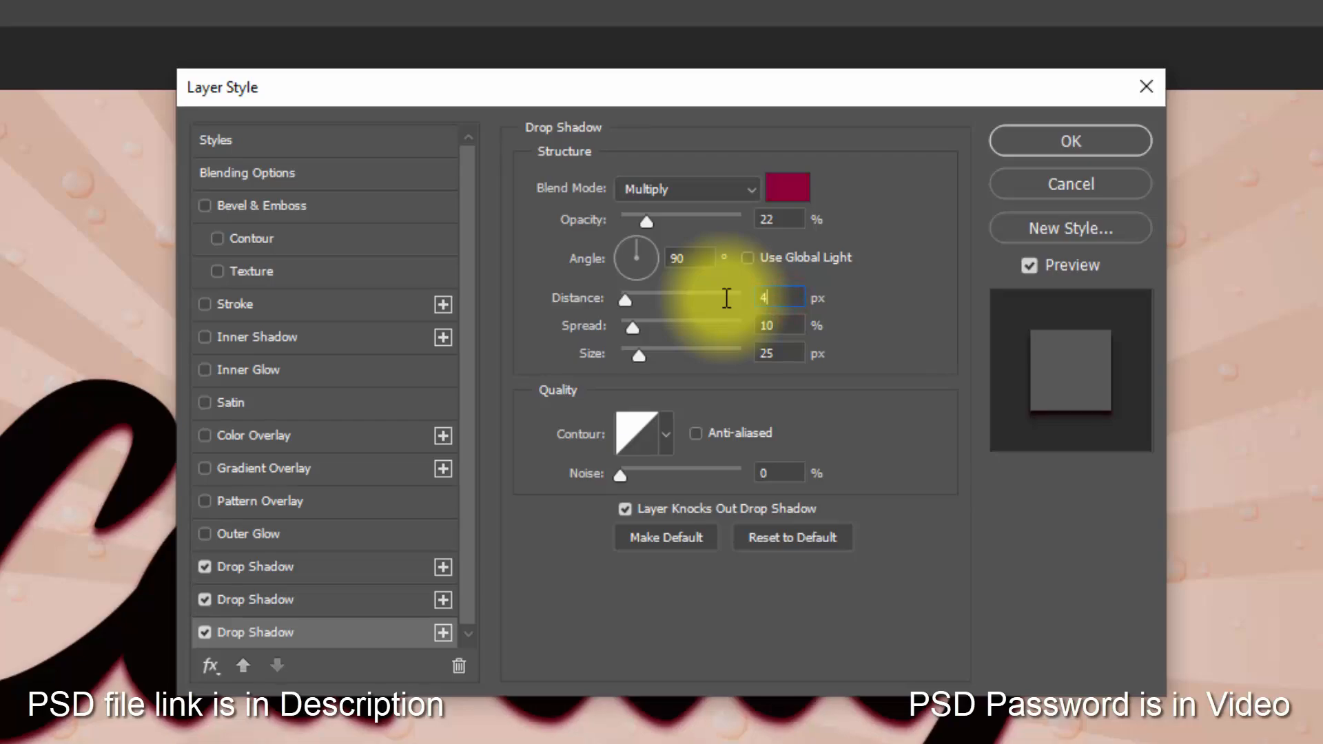
{"action": "double_click", "coordinate": [775, 353]}
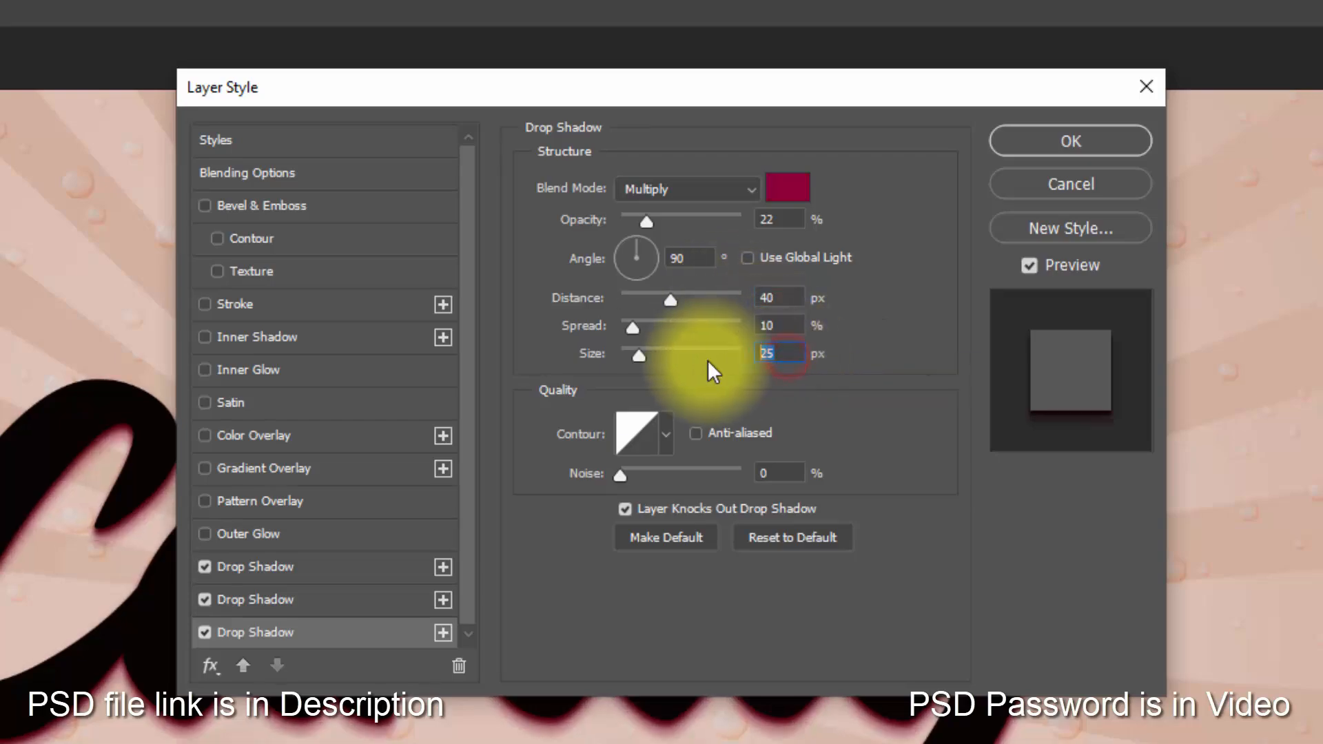
{"action": "type", "text": "40"}
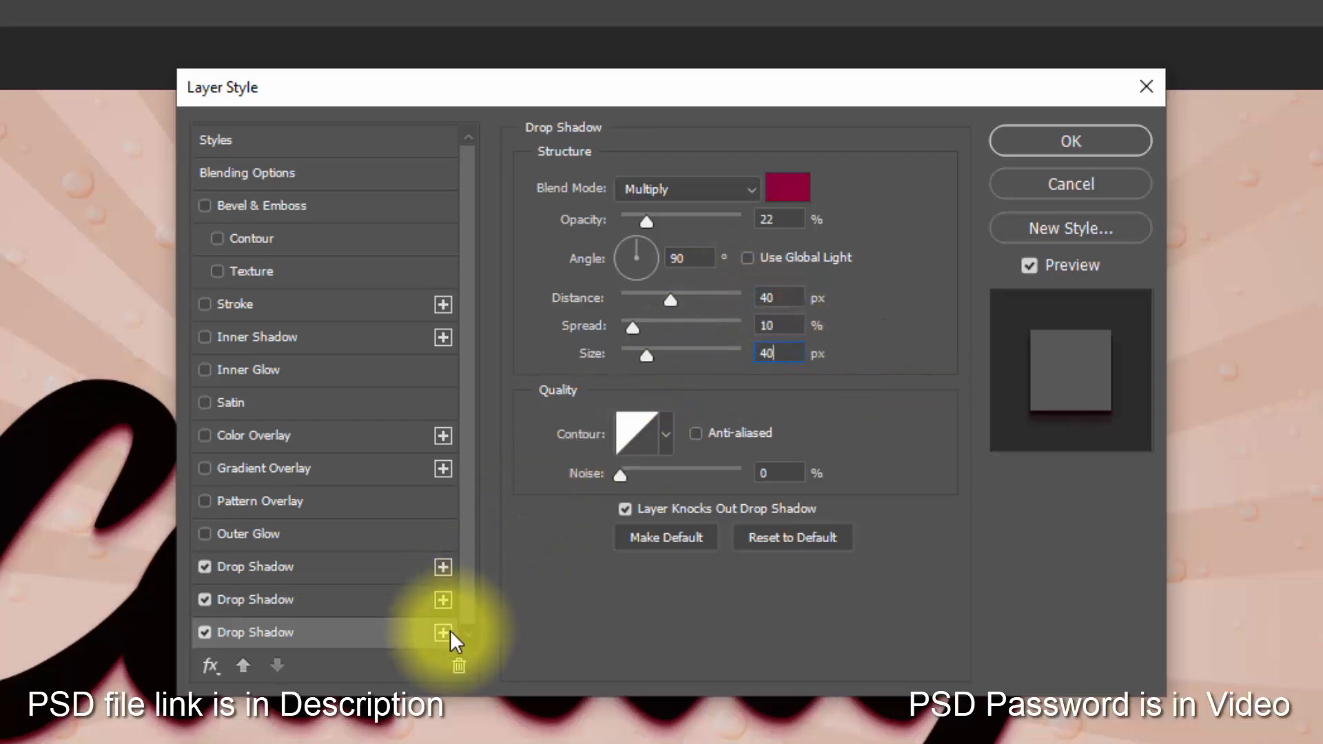
- Add a fourth drop shadow with 15% opacity, 45 px distance and 45 px size
{"action": "left_click", "coordinate": [443, 604]}
{"action": "left_click", "coordinate": [371, 628]}
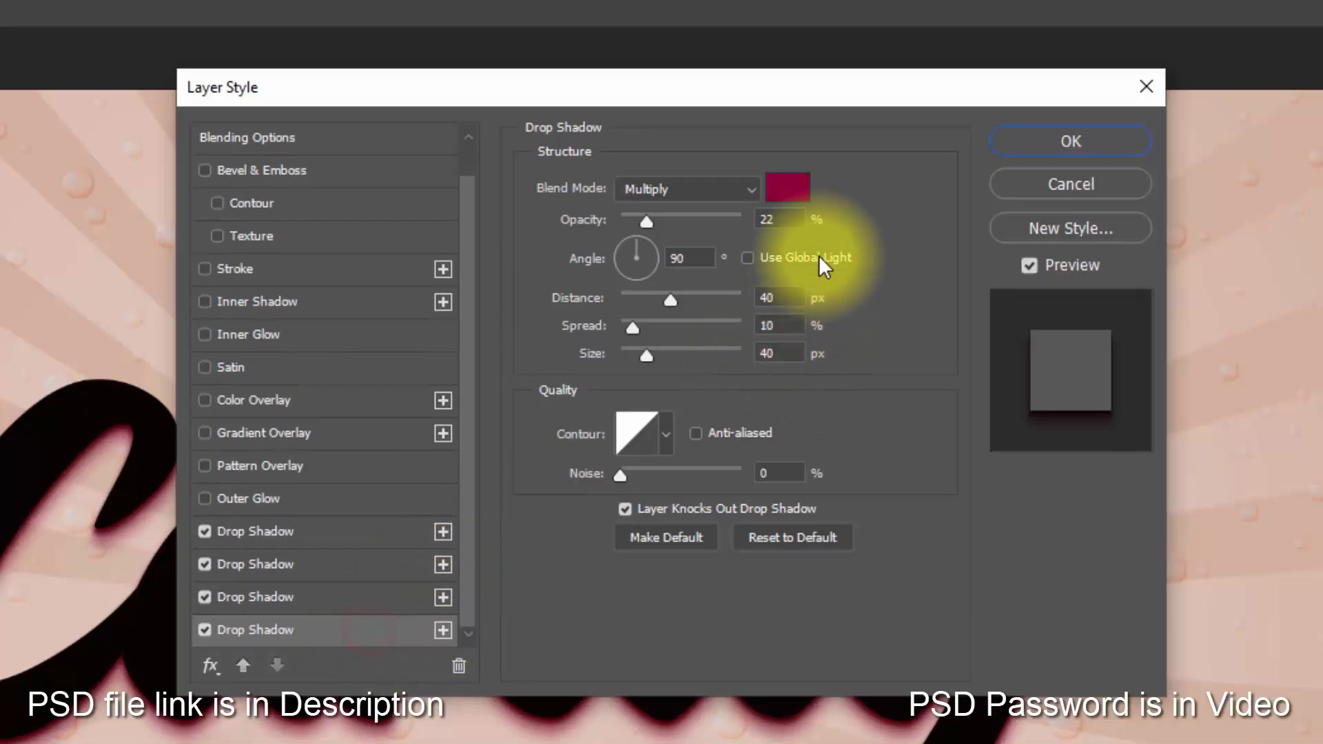
{"action": "double_click", "coordinate": [803, 218]}
{"action": "type", "text": "15"}
{"action": "double_click", "coordinate": [775, 298]}
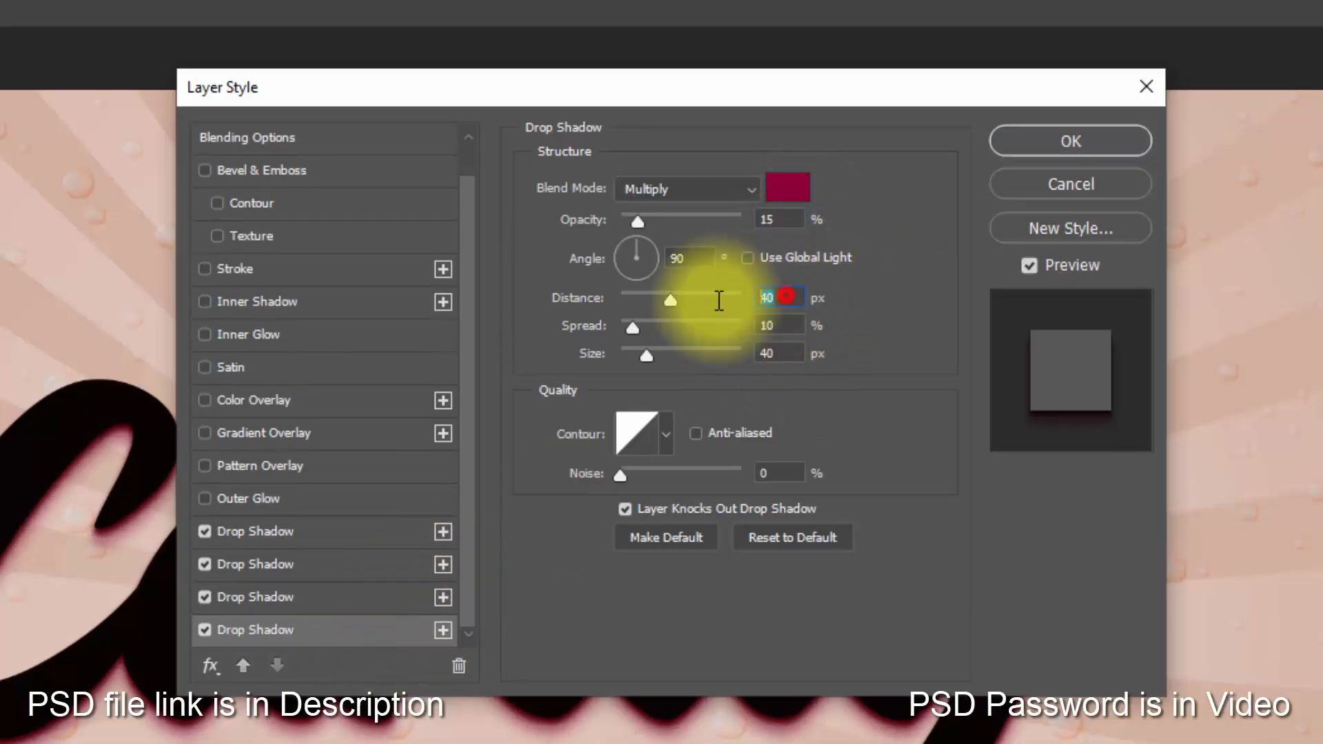
{"action": "type", "text": "45"}
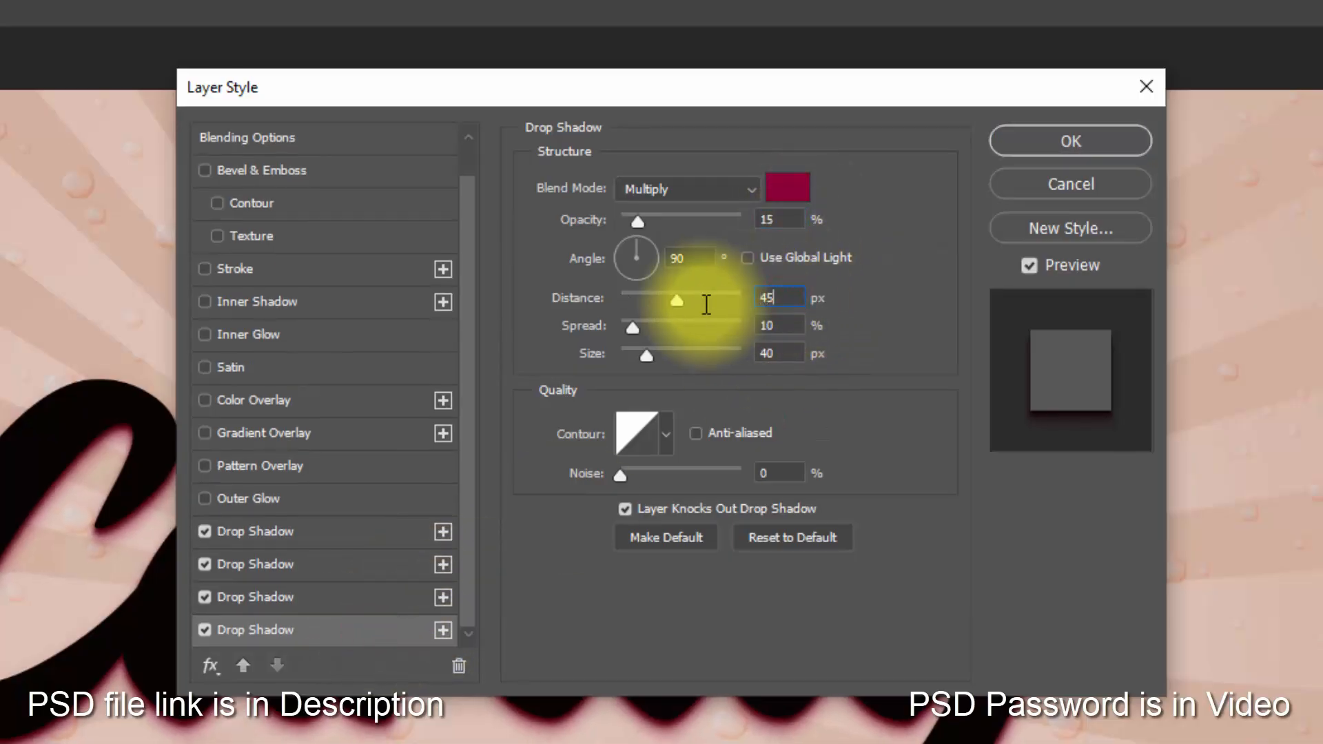
{"action": "double_click", "coordinate": [785, 354]}
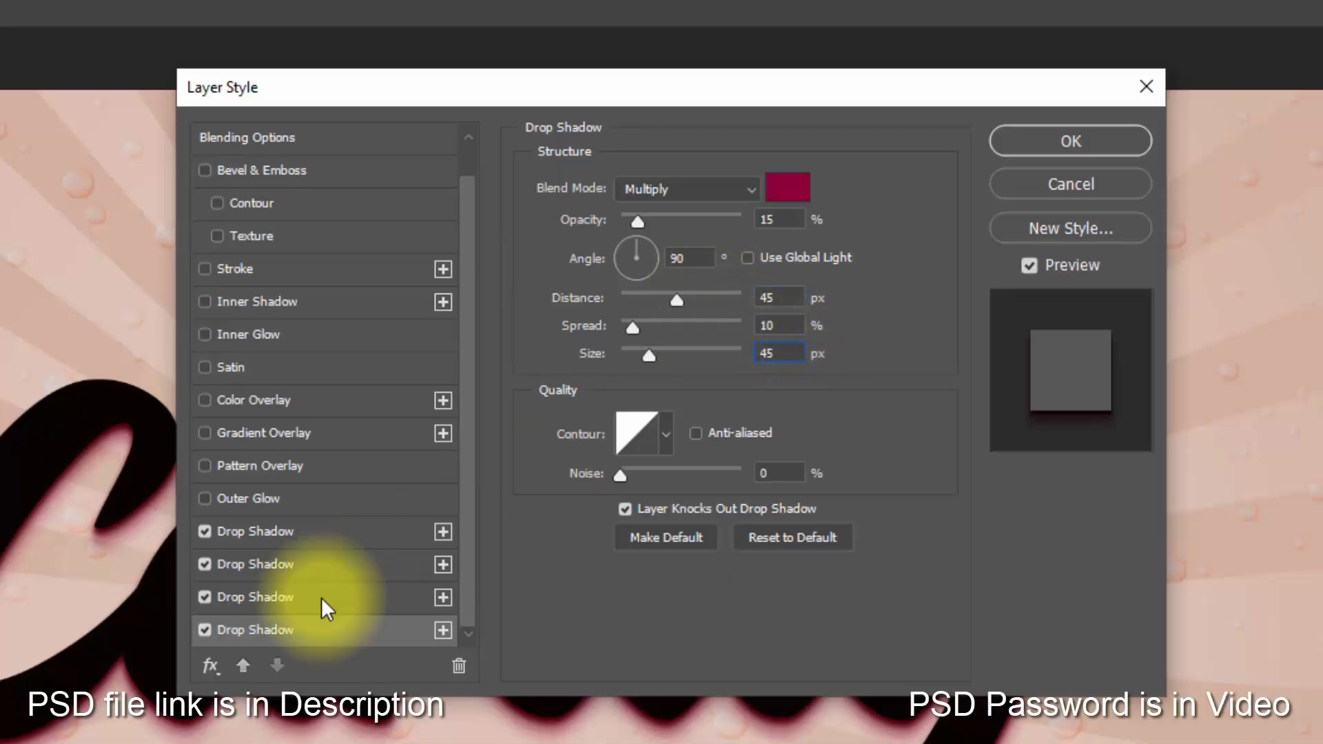
- Add a fifth drop shadow with 10% opacity, 60 px distance and 60 px size, and apply the layer style
{"action": "left_click", "coordinate": [442, 631]}
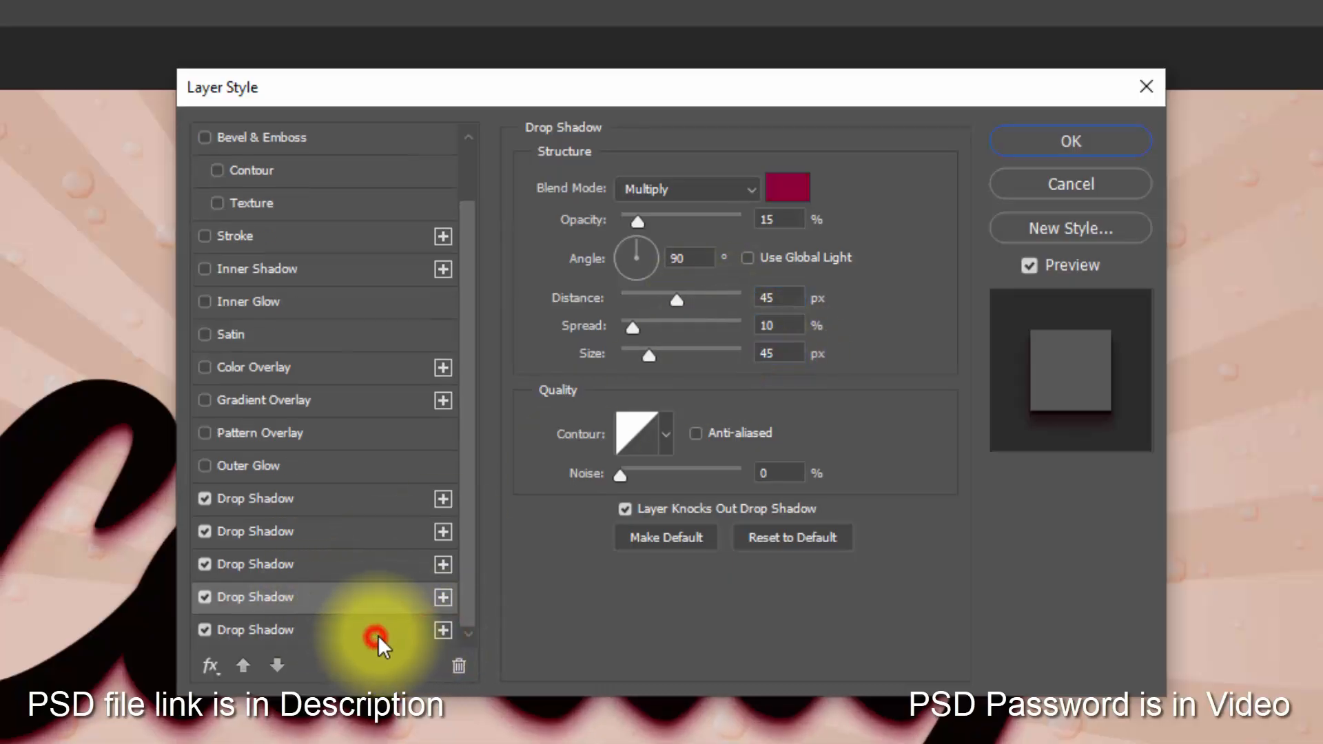
{"action": "left_click", "coordinate": [378, 634]}
{"action": "double_click", "coordinate": [784, 219]}
{"action": "type", "text": "10"}
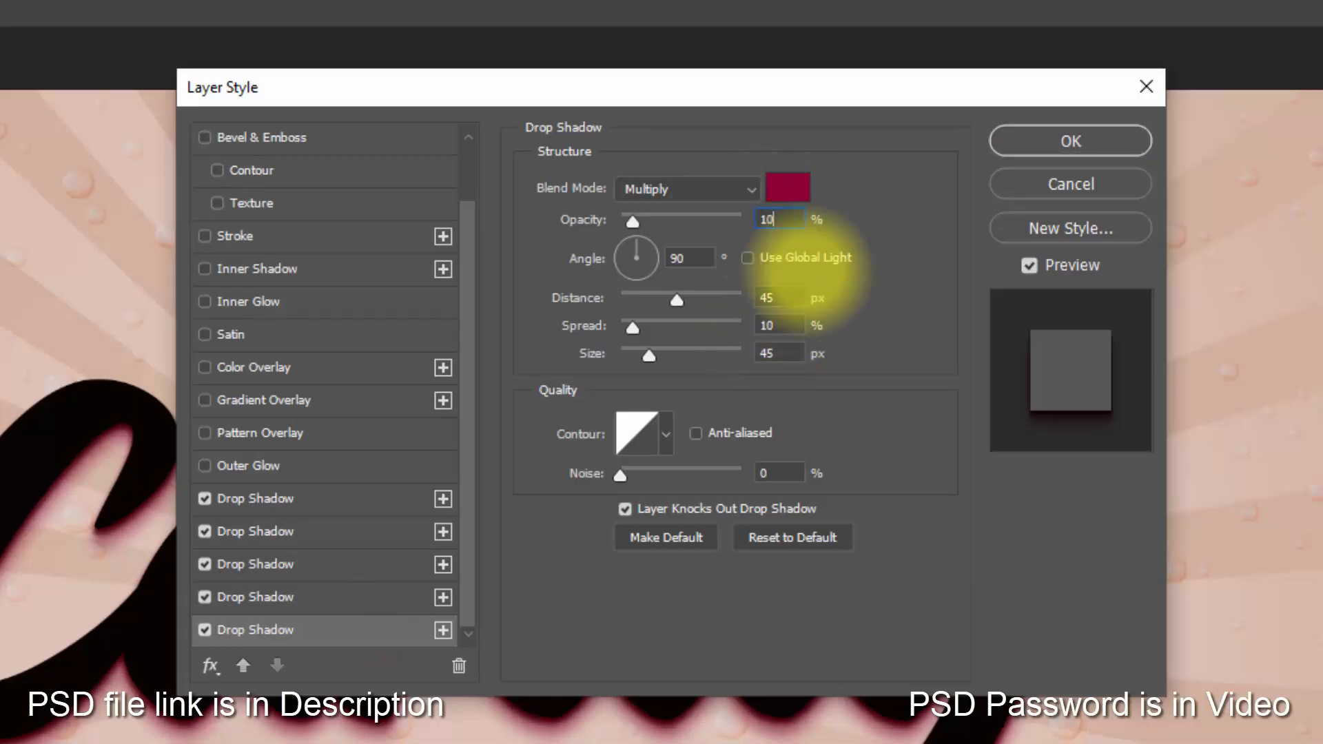
{"action": "double_click", "coordinate": [770, 296]}
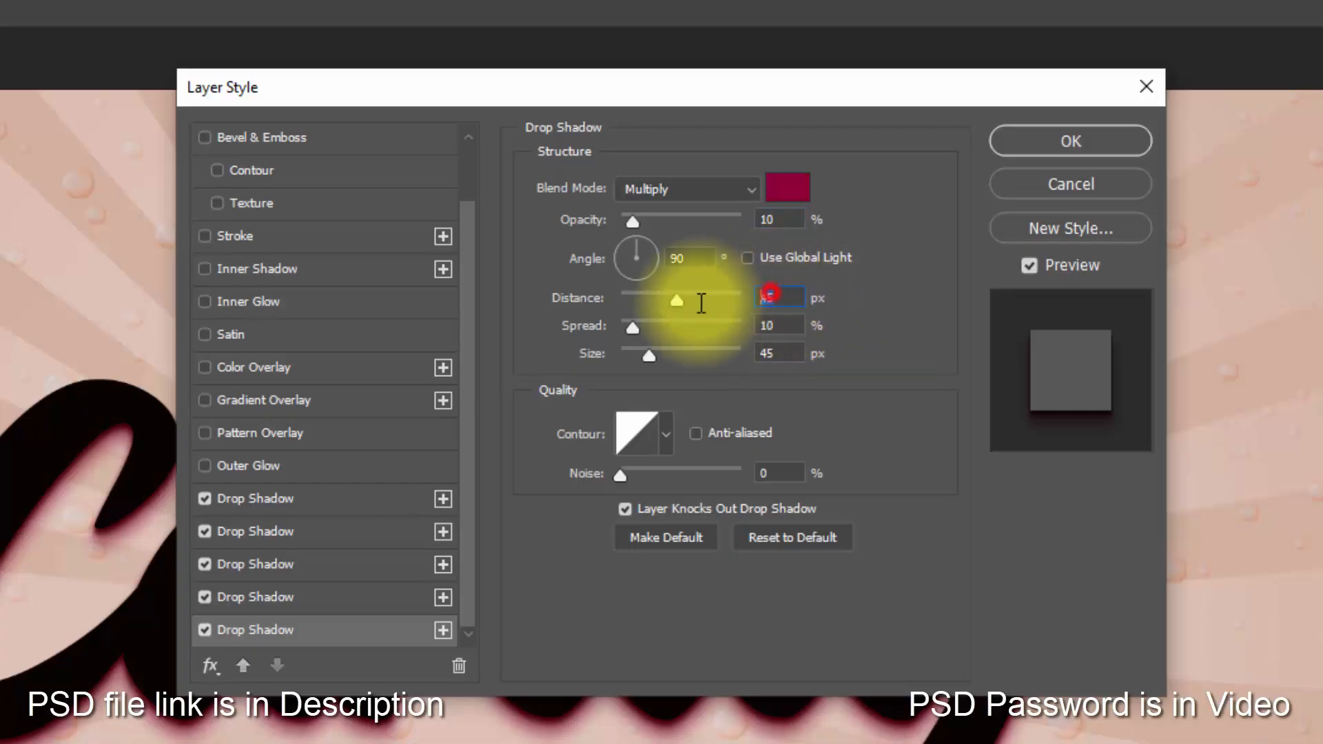
{"action": "type", "text": "60"}
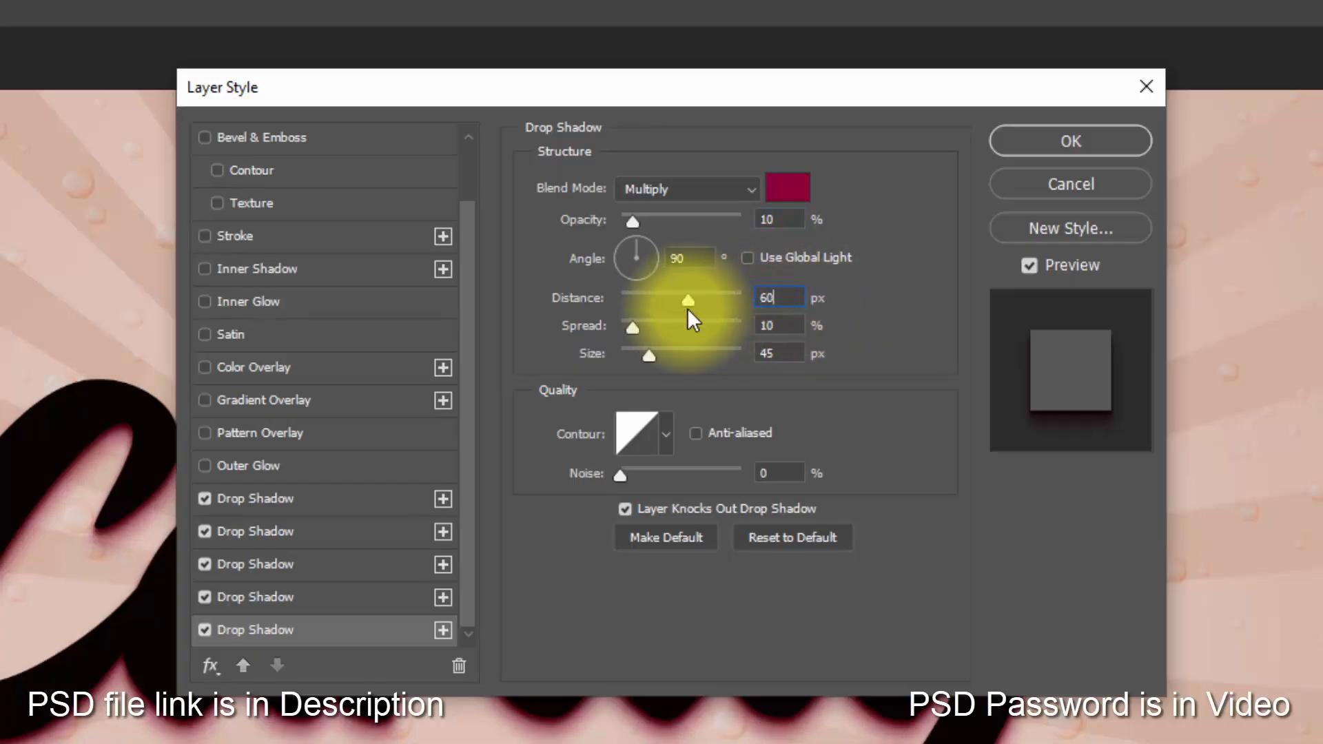
{"action": "double_click", "coordinate": [787, 353]}
{"action": "type", "text": "60"}
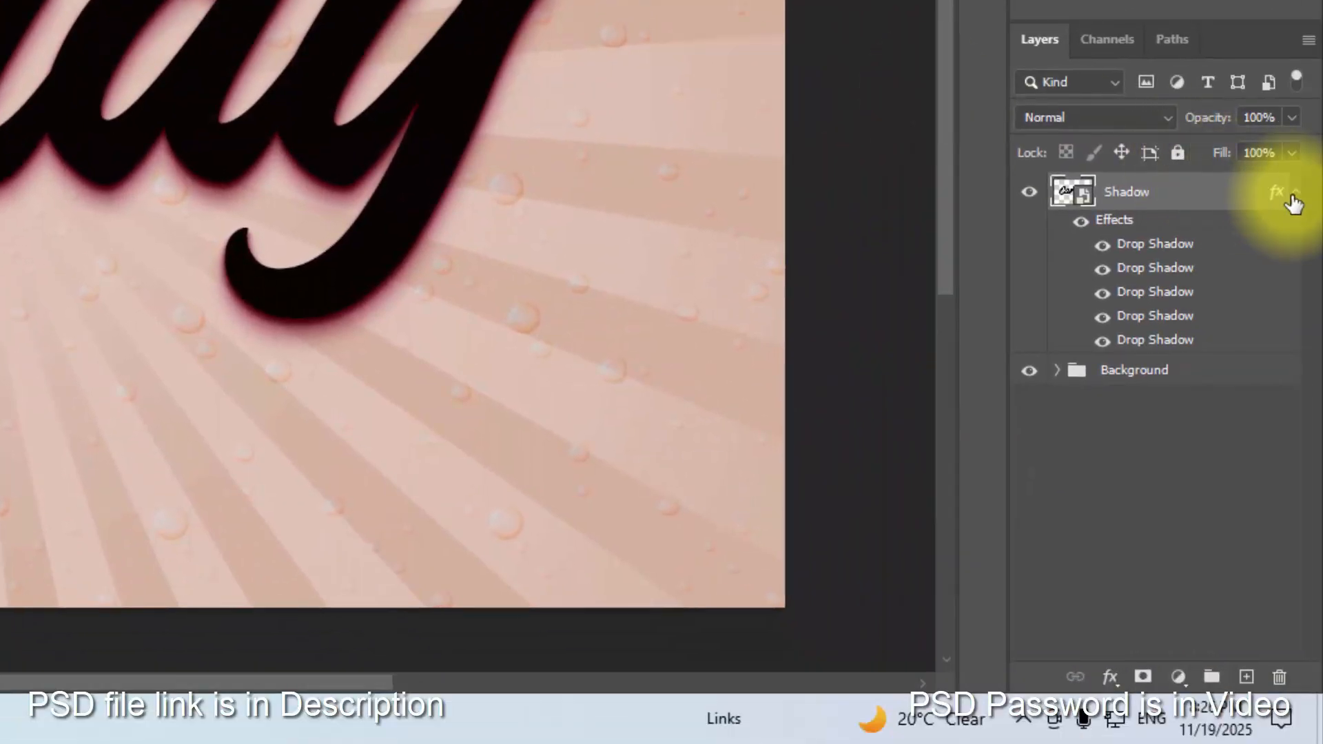
- Collapse the Shadow layer's effects list, duplicate the layer, and select the original Shadow layer
{"action": "left_click", "coordinate": [1295, 193]}
{"action": "key", "text": "ctrl+j"}
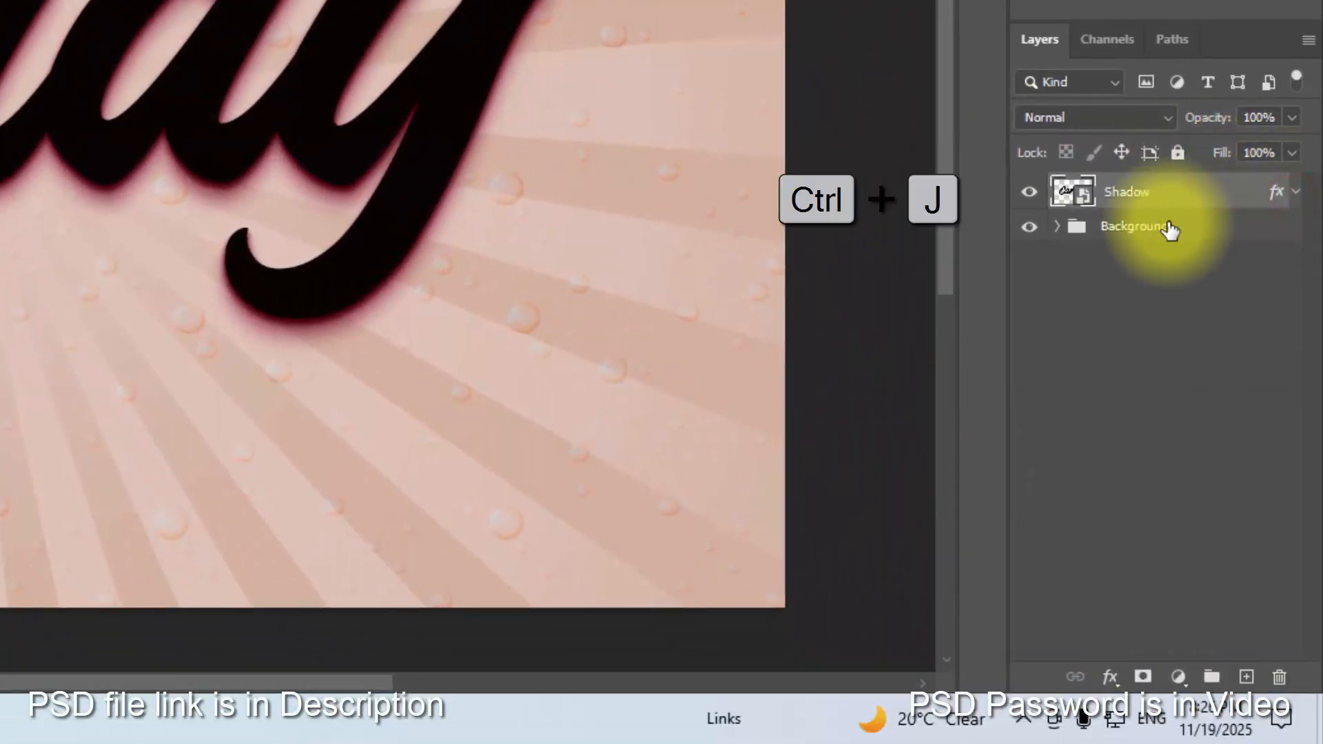
{"action": "left_click", "coordinate": [1170, 229], "text": "shift"}
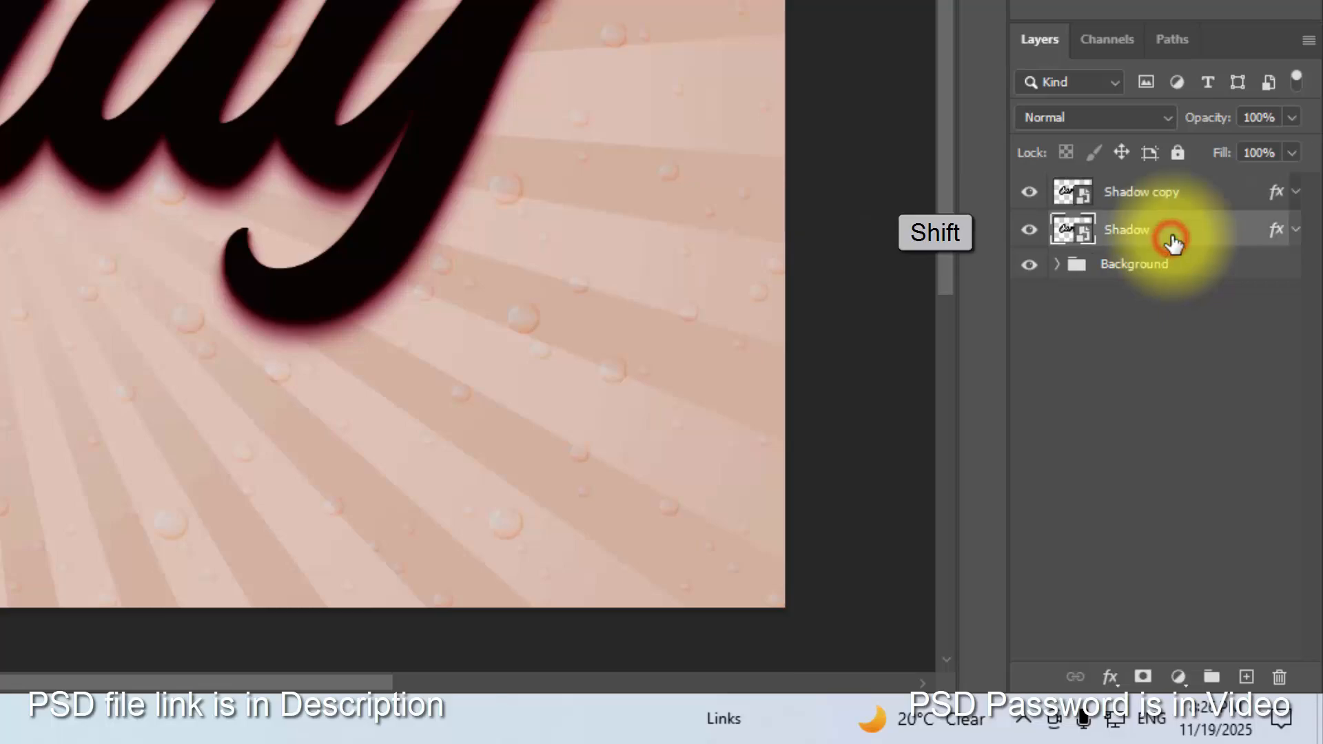
- Put the original Shadow layer into a new group named "Shadow" and collapse the group
{"action": "left_click", "coordinate": [1207, 681]}
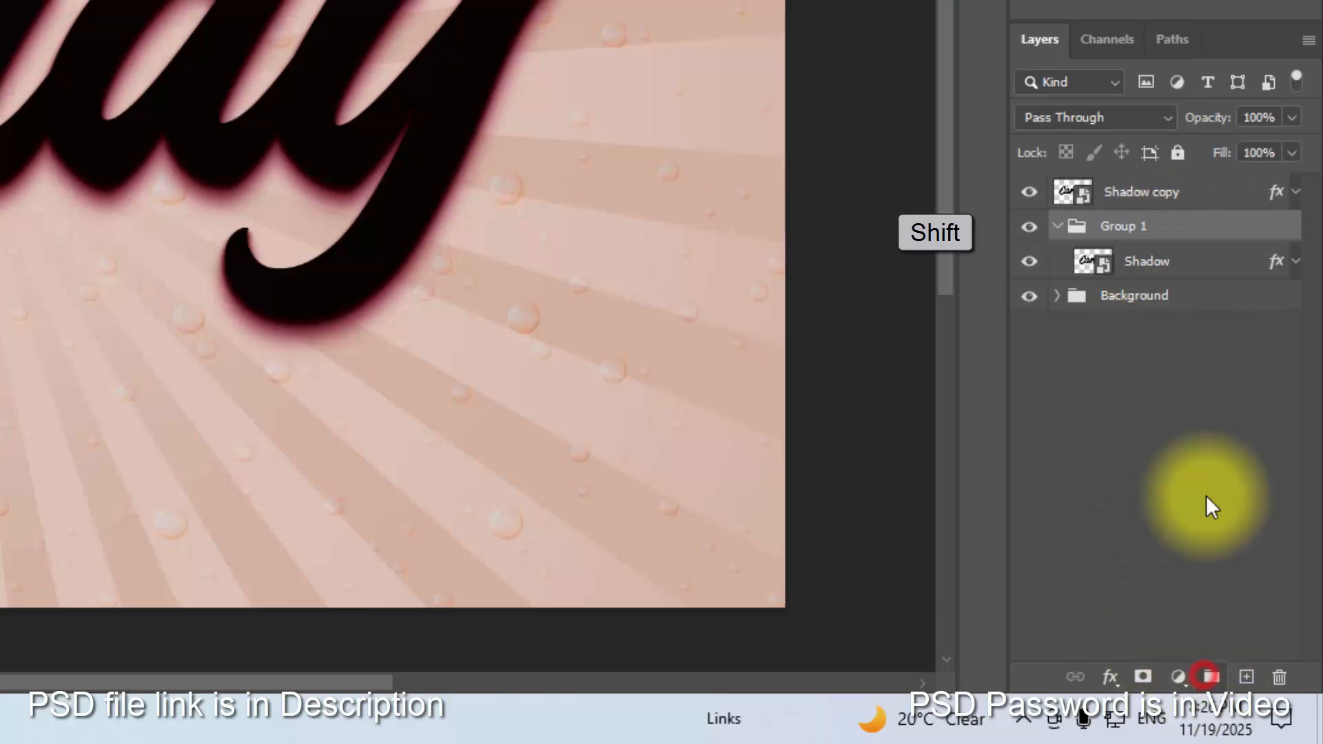
{"action": "double_click", "coordinate": [1133, 228]}
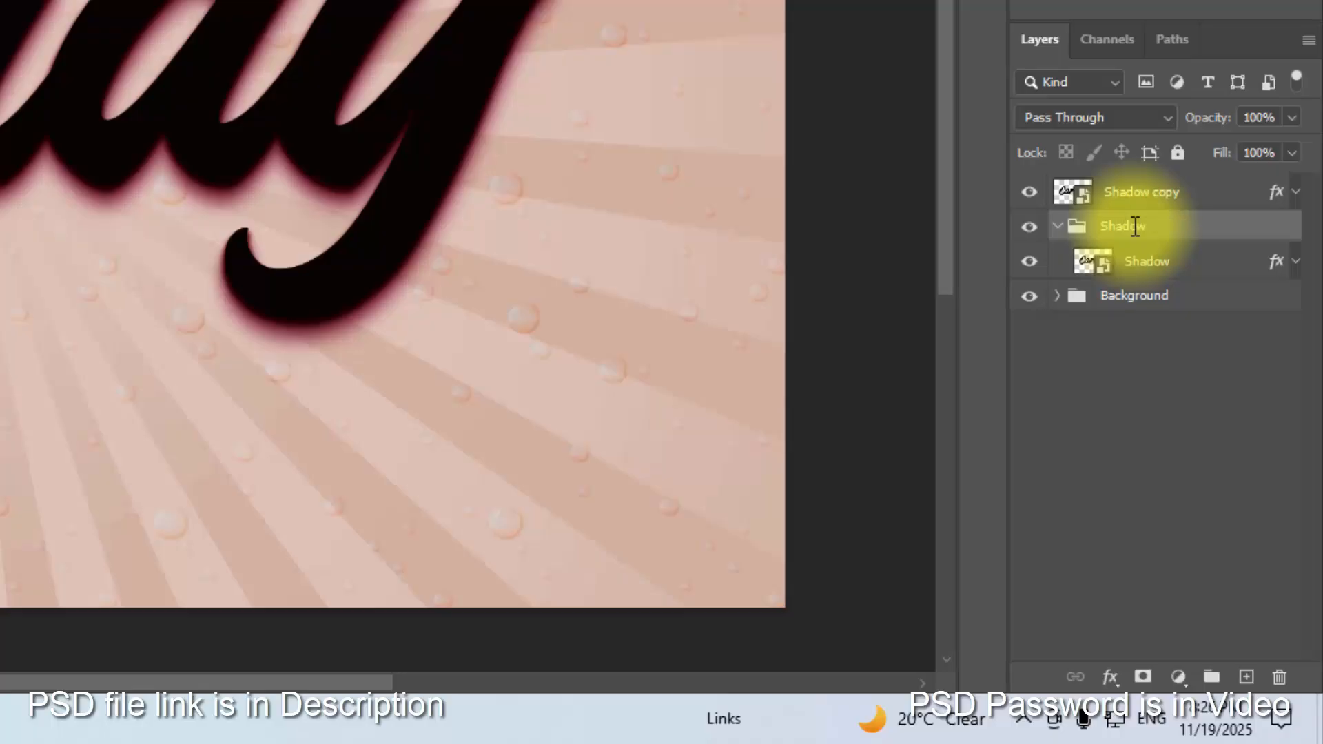
{"action": "left_click", "coordinate": [1057, 227]}
- Rename the Shadow copy layer as "Border" and clear its layer style
{"action": "double_click", "coordinate": [1131, 193]}
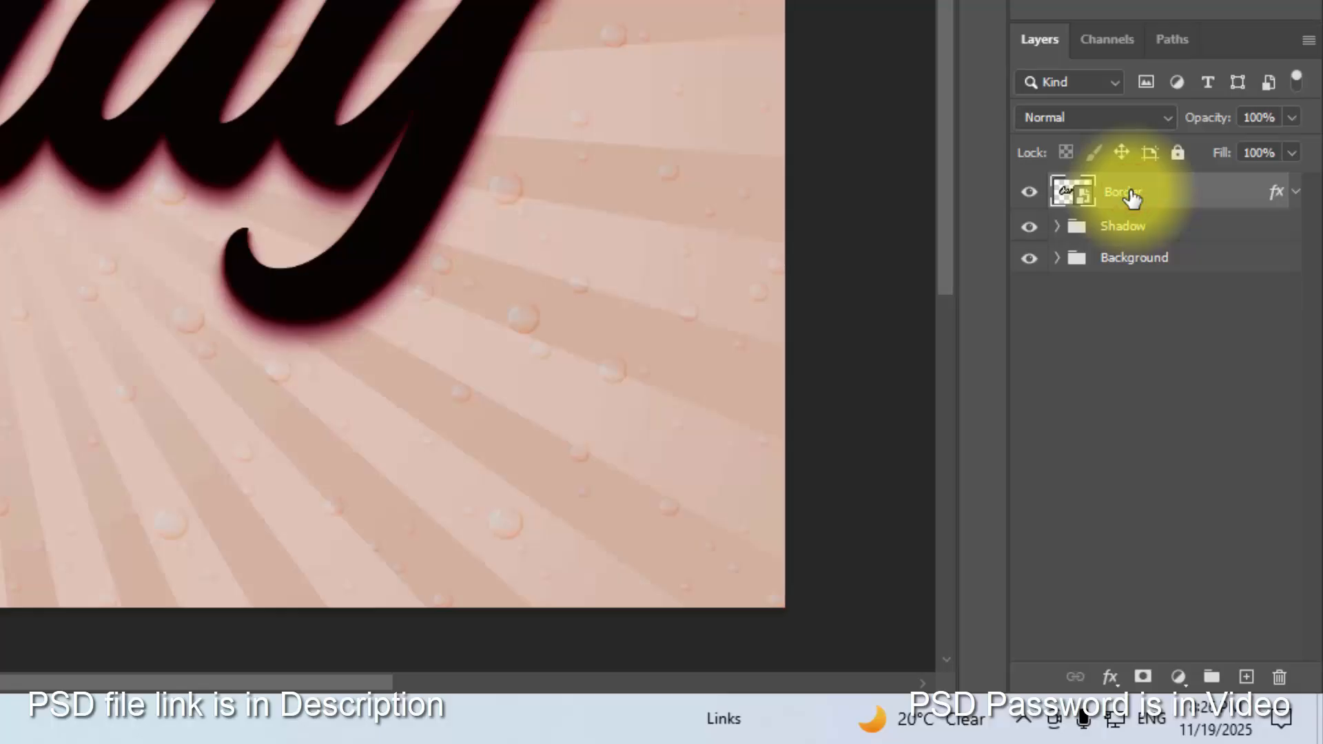
{"action": "right_click", "coordinate": [1133, 197]}
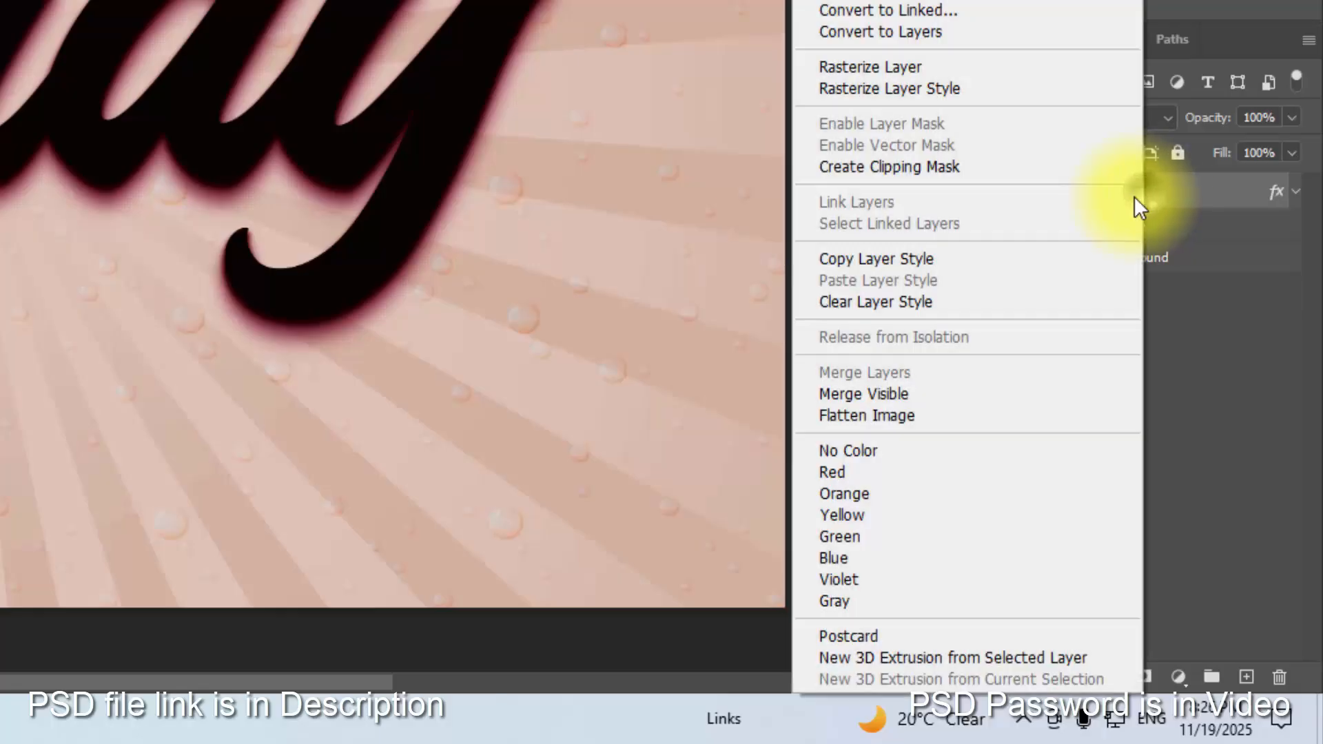
{"action": "left_click", "coordinate": [921, 301]}
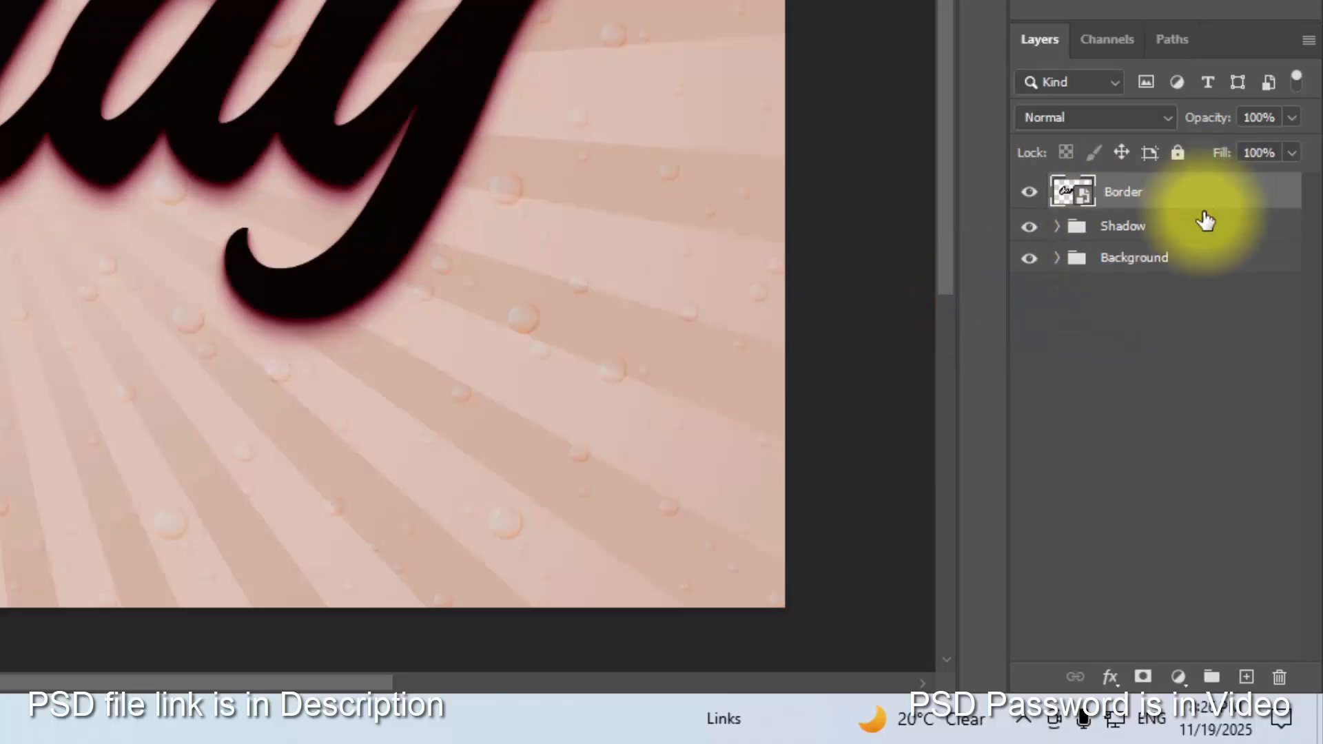
- Open the Border layer's blending options and enable Bevel & Emboss with the Stroke Emboss style
{"action": "left_click", "coordinate": [1111, 677]}
{"action": "left_click", "coordinate": [1171, 438]}
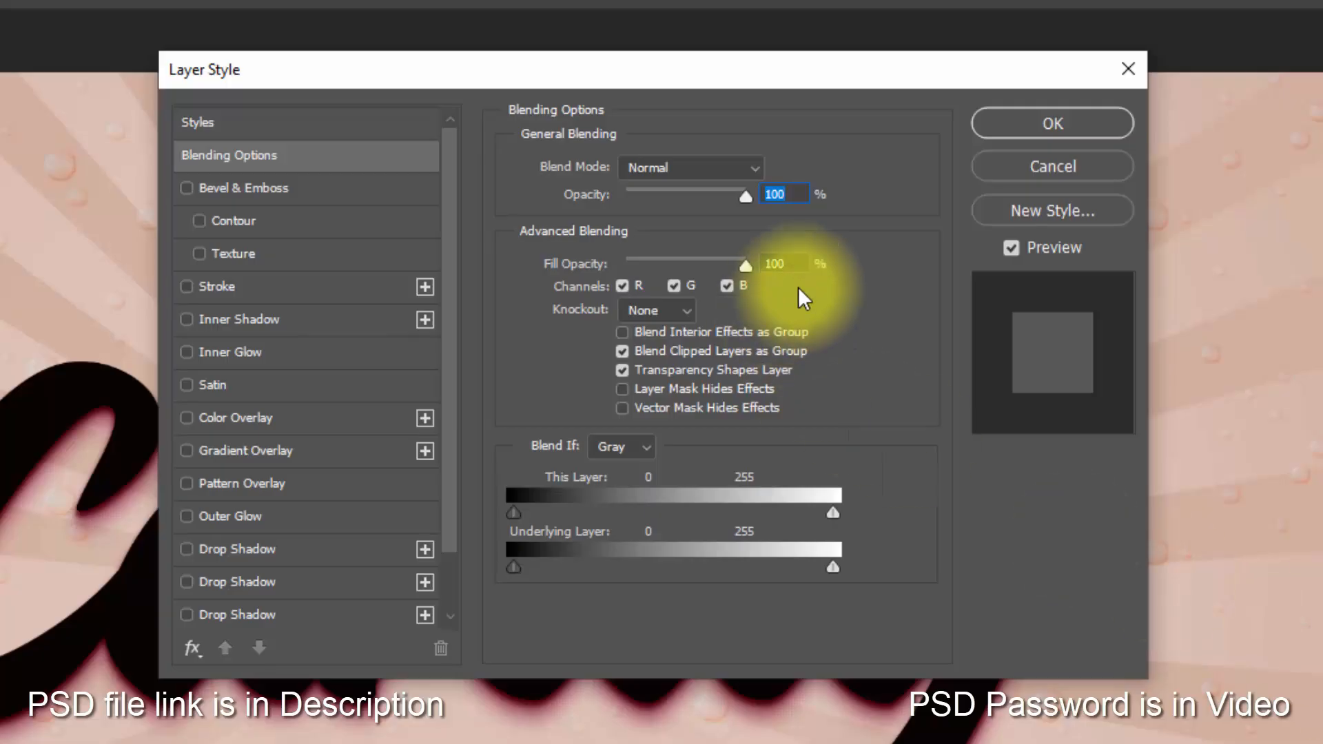
{"action": "left_click_drag", "start_coordinate": [800, 261], "coordinate": [739, 267]}
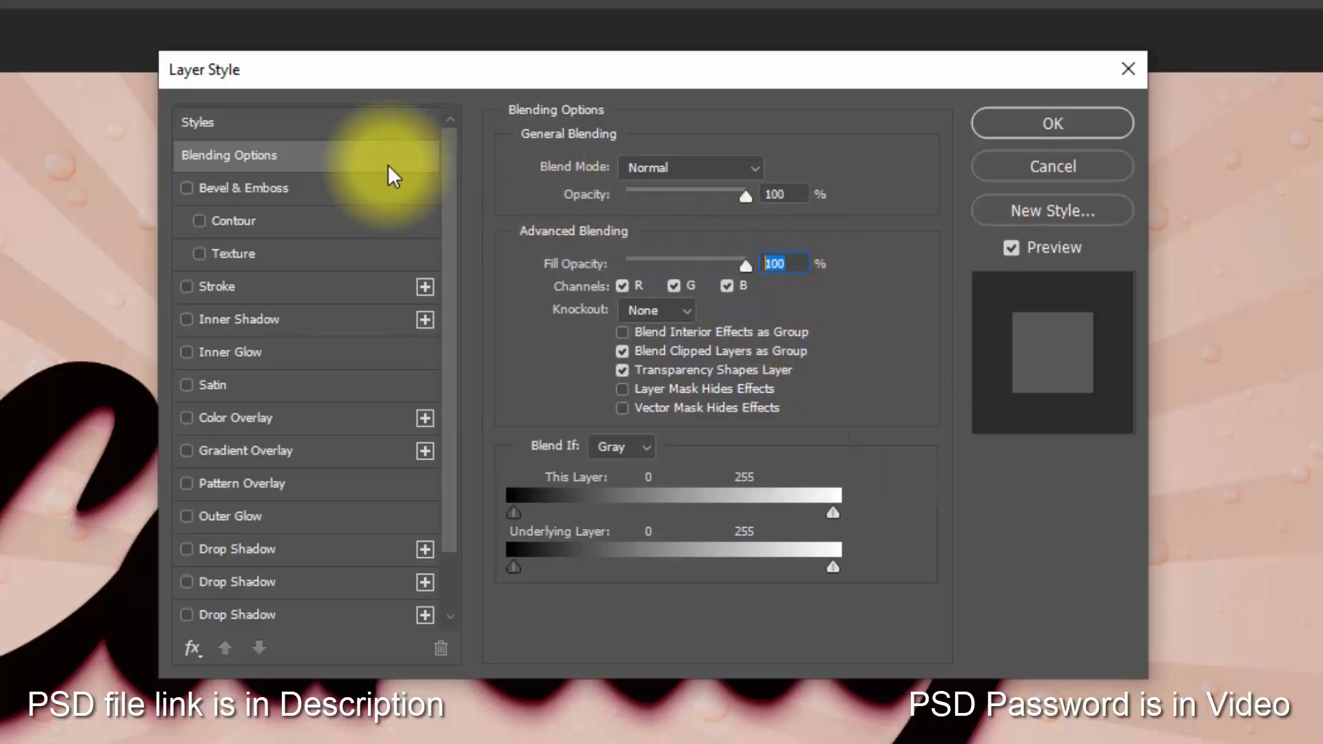
{"action": "left_click", "coordinate": [360, 189]}
{"action": "left_click", "coordinate": [664, 166]}
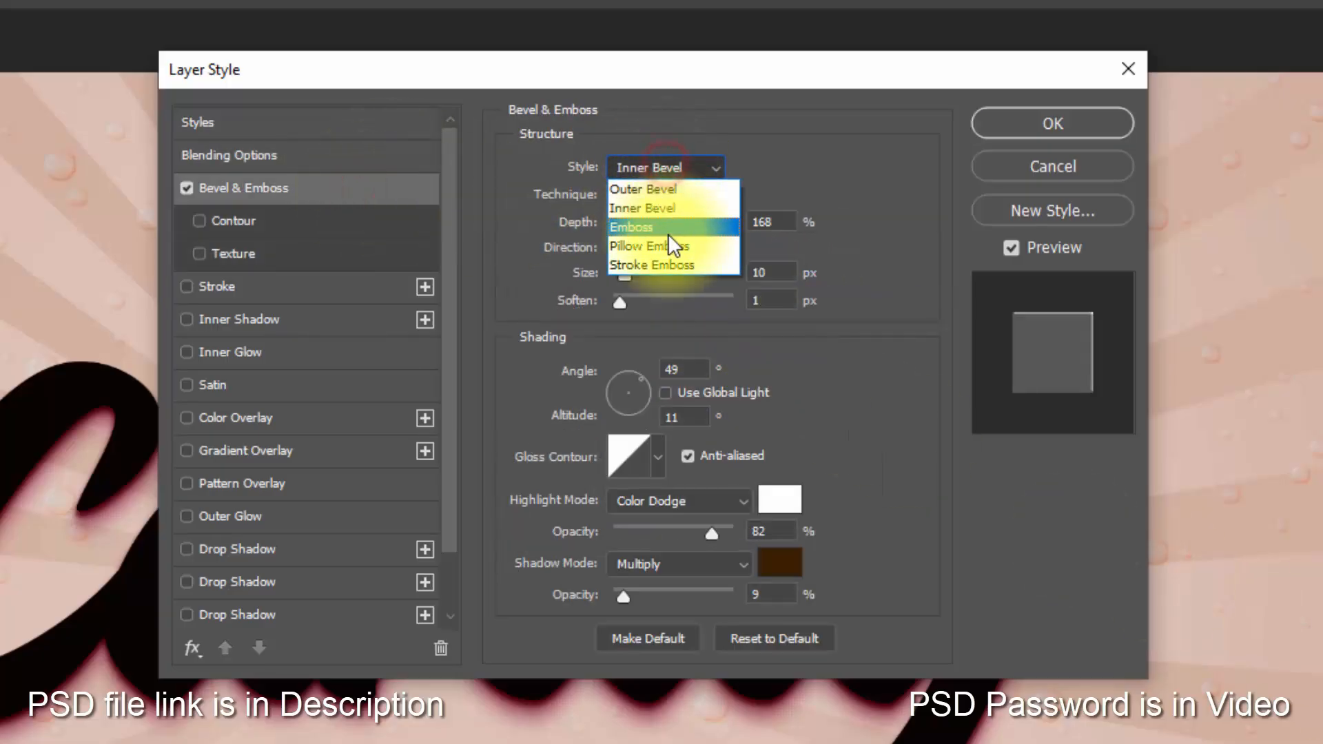
{"action": "left_click", "coordinate": [671, 265]}
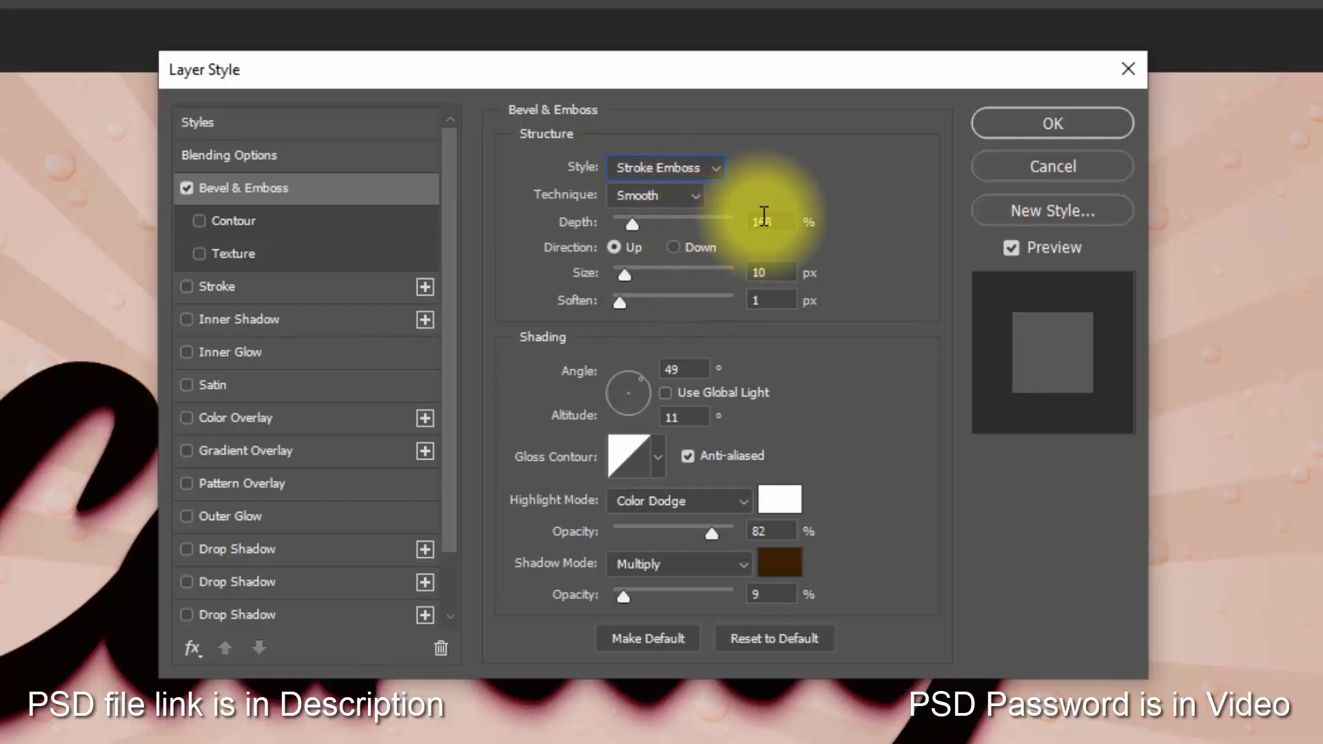
- Set the bevel's depth to 625%, direction to Down, size to 67 px and soften to 0 px
{"action": "left_click", "coordinate": [767, 221]}
{"action": "double_click", "coordinate": [767, 221]}
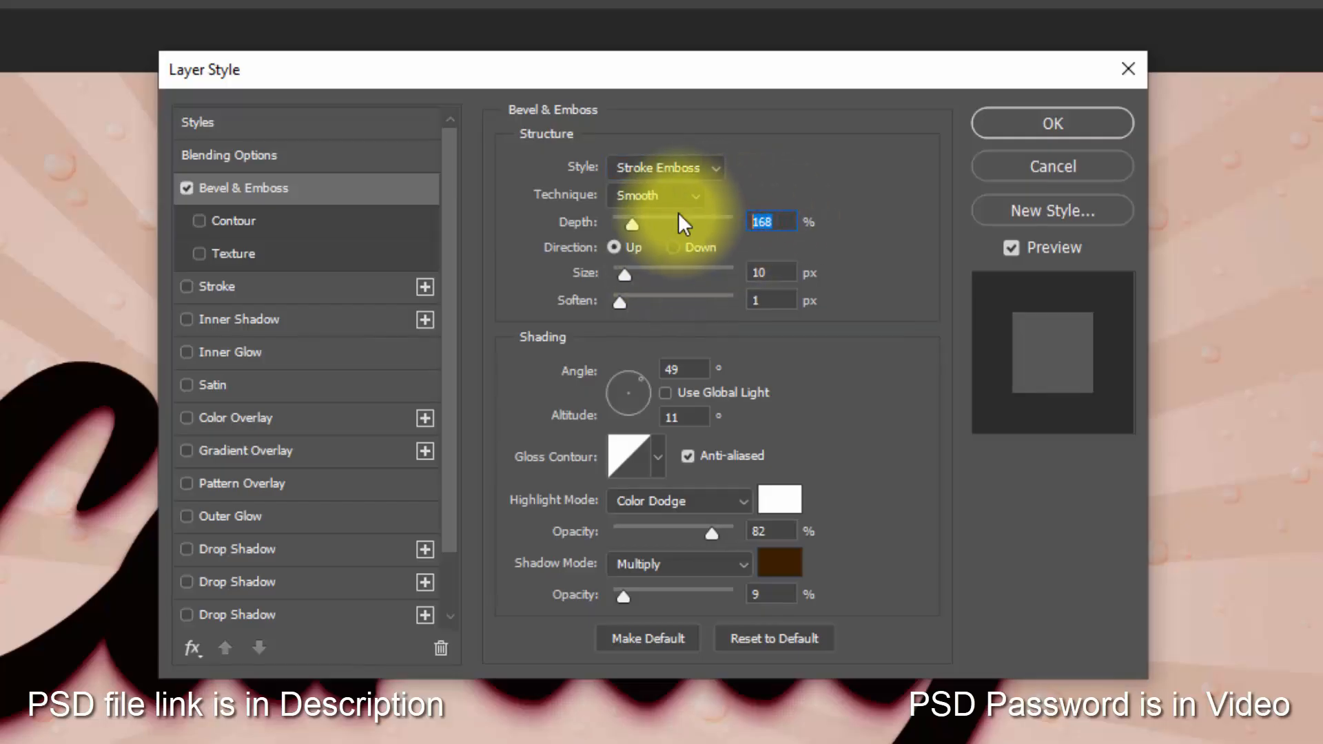
{"action": "type", "text": "625"}
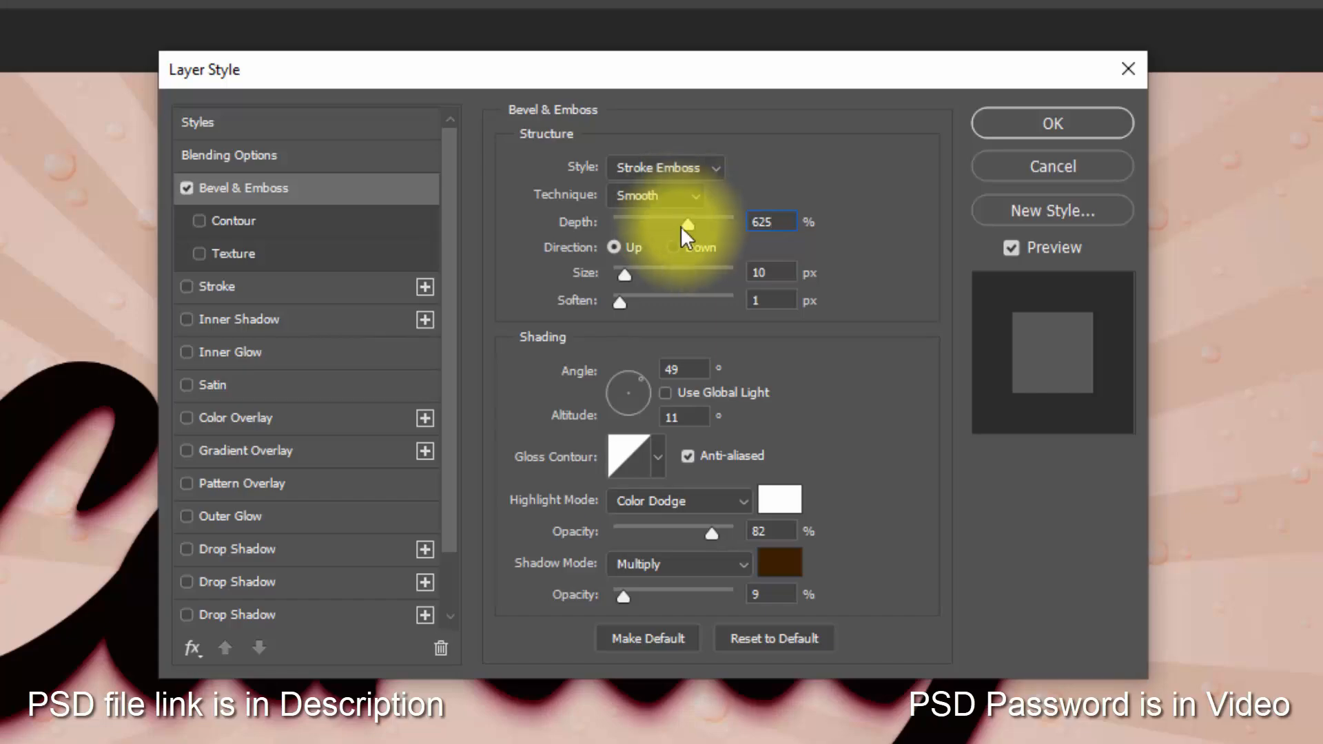
{"action": "left_click", "coordinate": [690, 244]}
{"action": "left_click", "coordinate": [780, 271]}
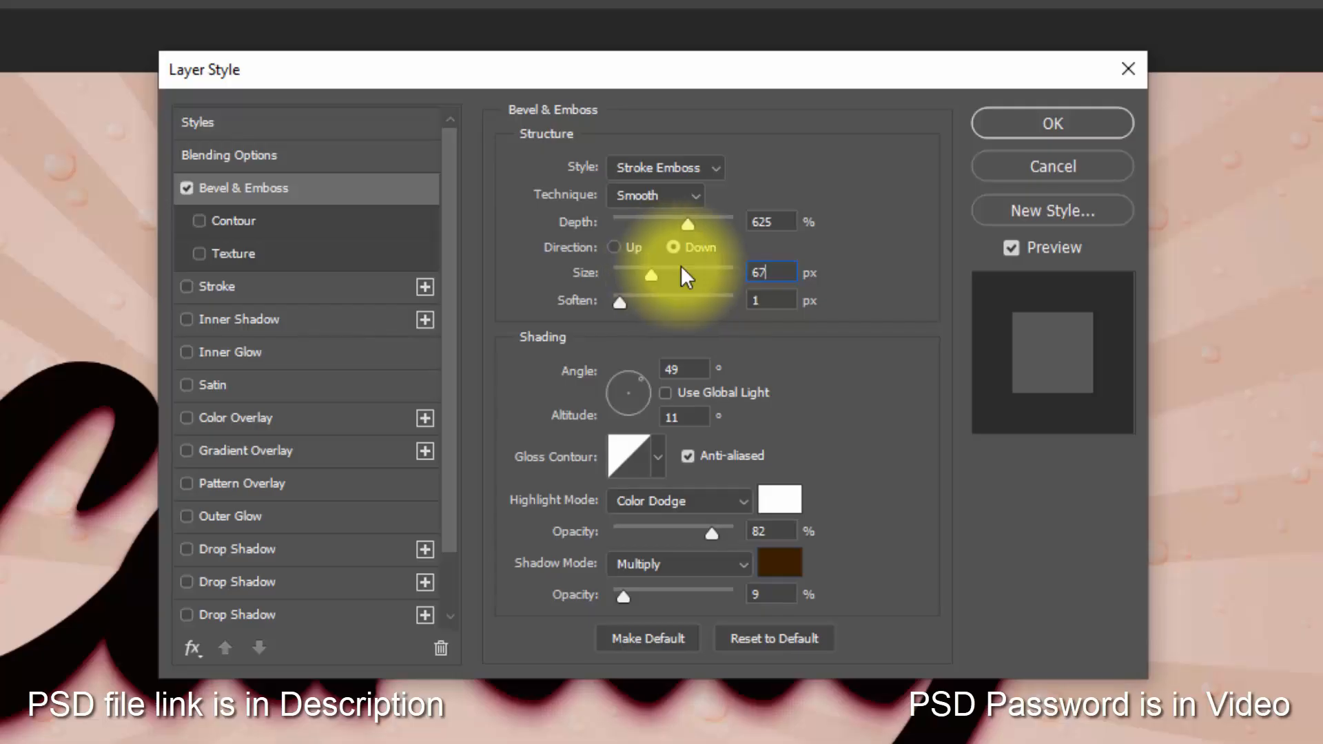
{"action": "left_click", "coordinate": [770, 297]}
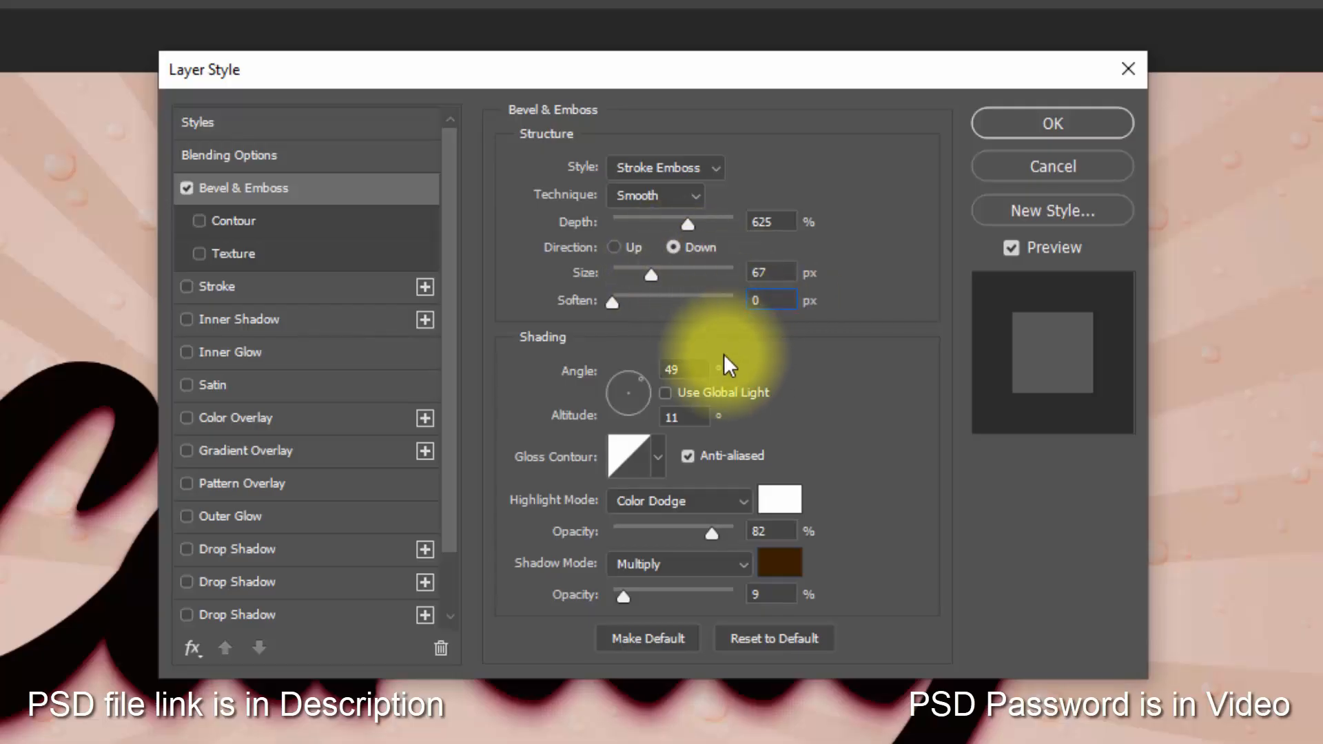
- Set the bevel's shading angle to 90° and altitude to 30°, turn off anti-aliasing, and choose the double-ring gloss contour
{"action": "left_click", "coordinate": [684, 369]}
{"action": "type", "text": "90"}
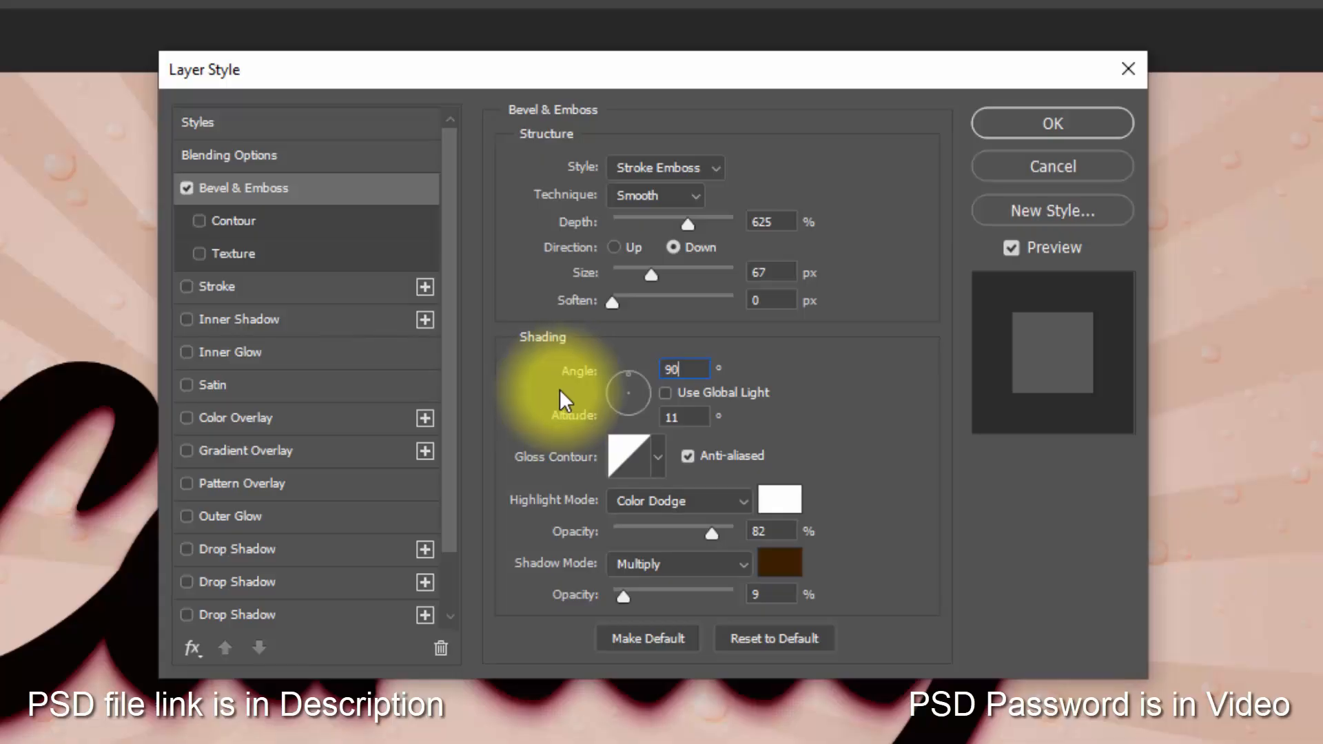
{"action": "left_click", "coordinate": [692, 415]}
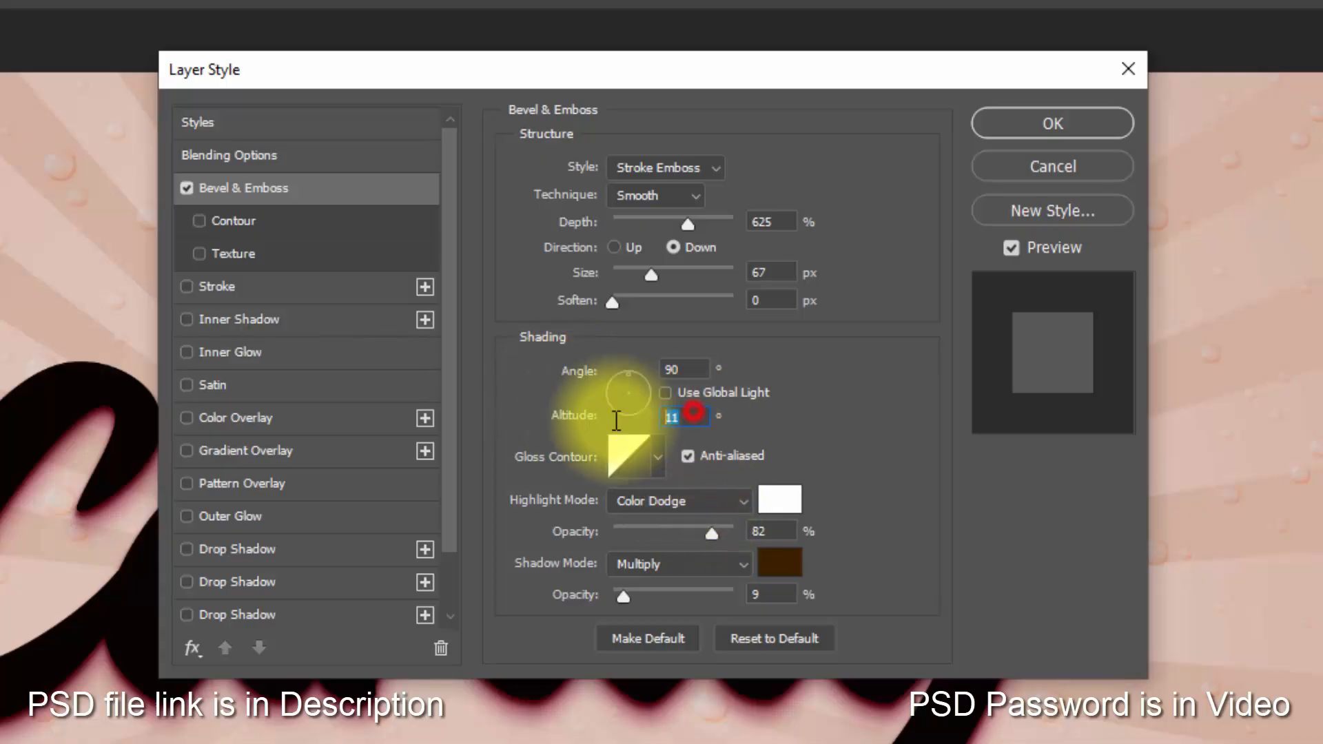
{"action": "left_click", "coordinate": [687, 456]}
{"action": "left_click", "coordinate": [652, 458]}
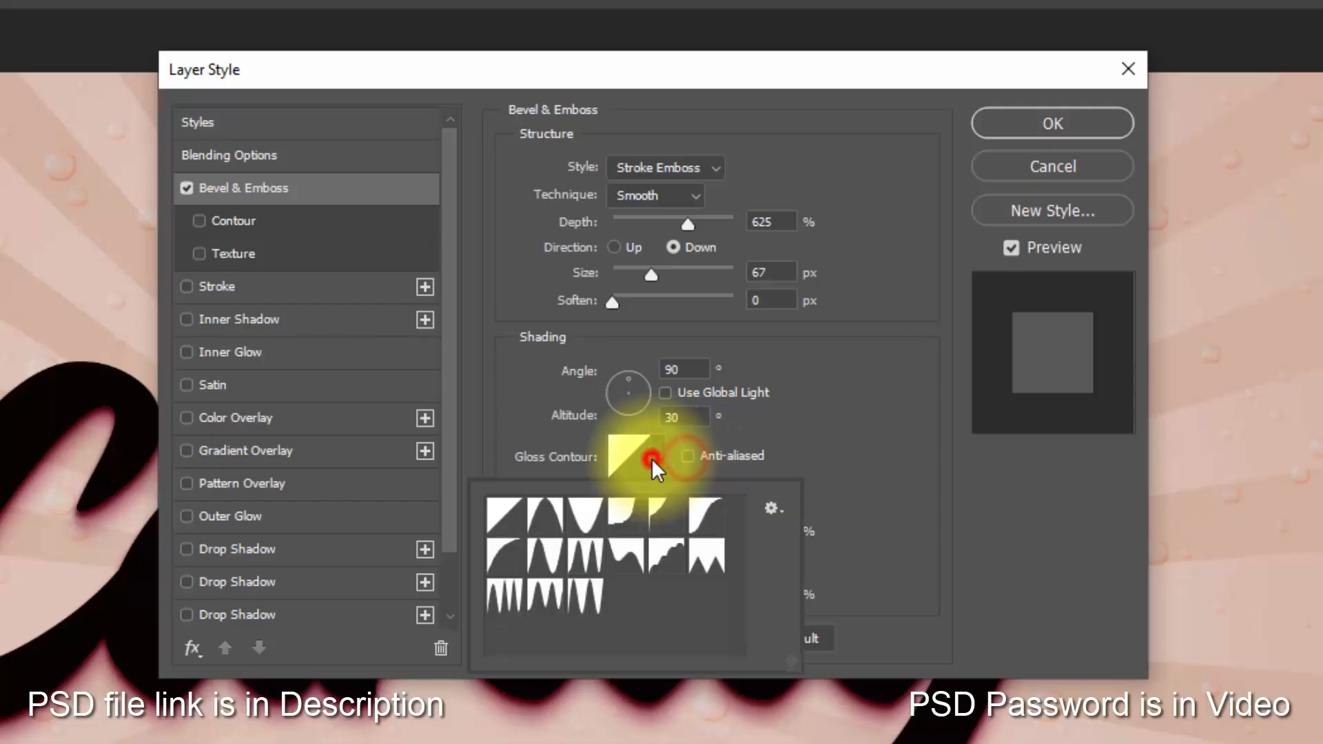
{"action": "left_click", "coordinate": [585, 555]}
{"action": "left_click", "coordinate": [812, 452]}
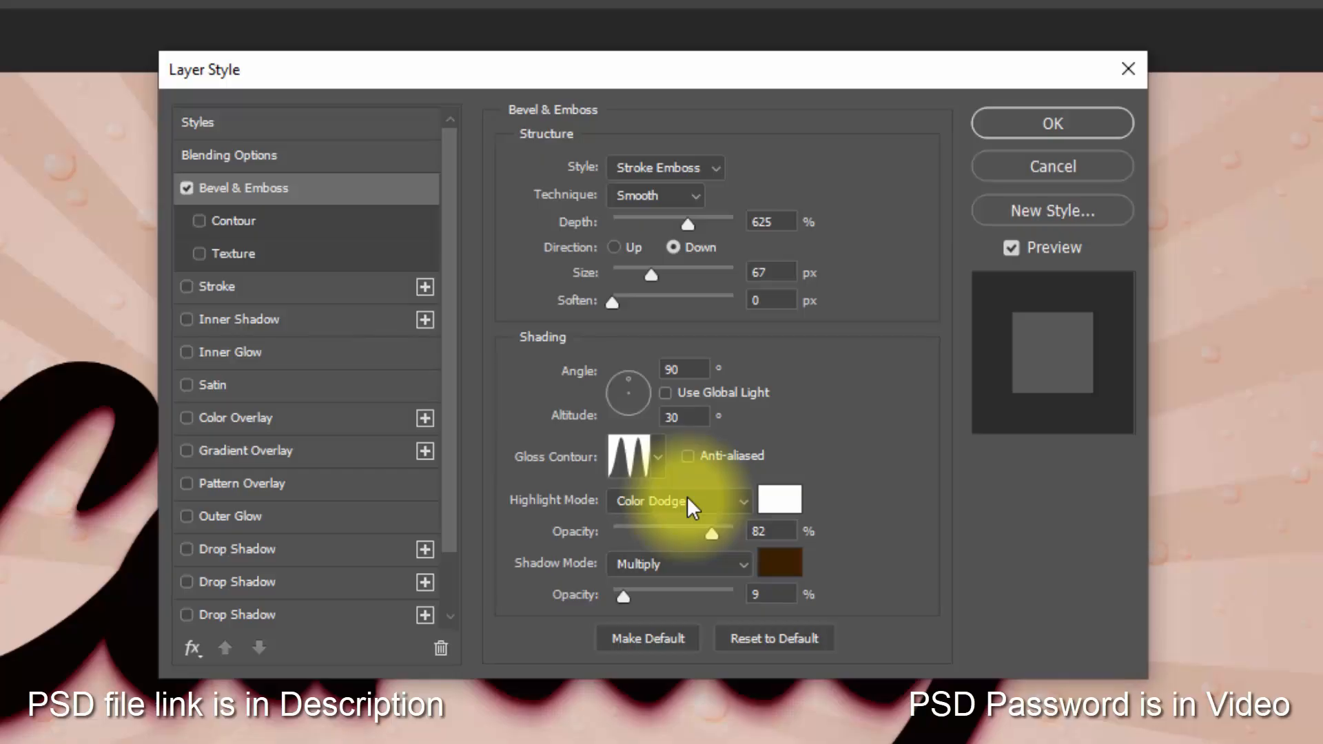
- Set the bevel's highlight opacity to 32% and its shadow to Linear Burn with color 000000 and 18% opacity
{"action": "double_click", "coordinate": [767, 529]}
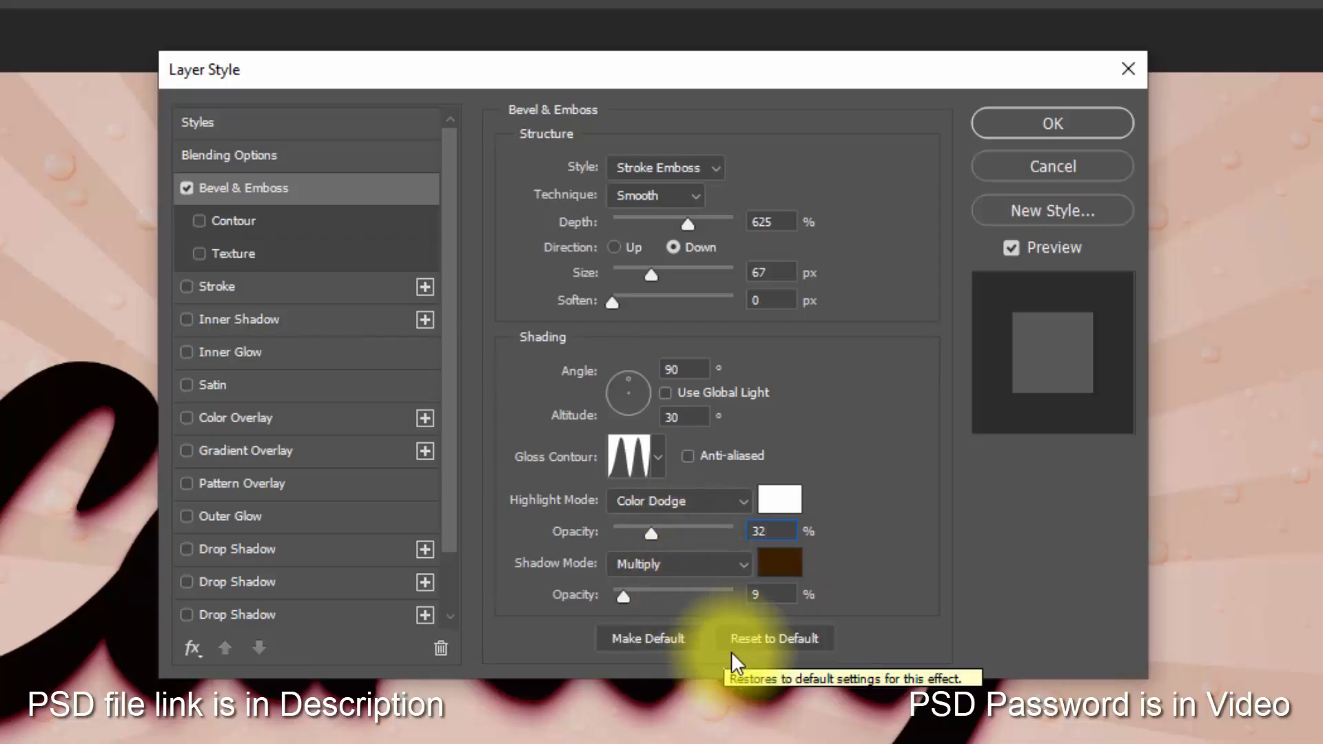
{"action": "left_click", "coordinate": [709, 564]}
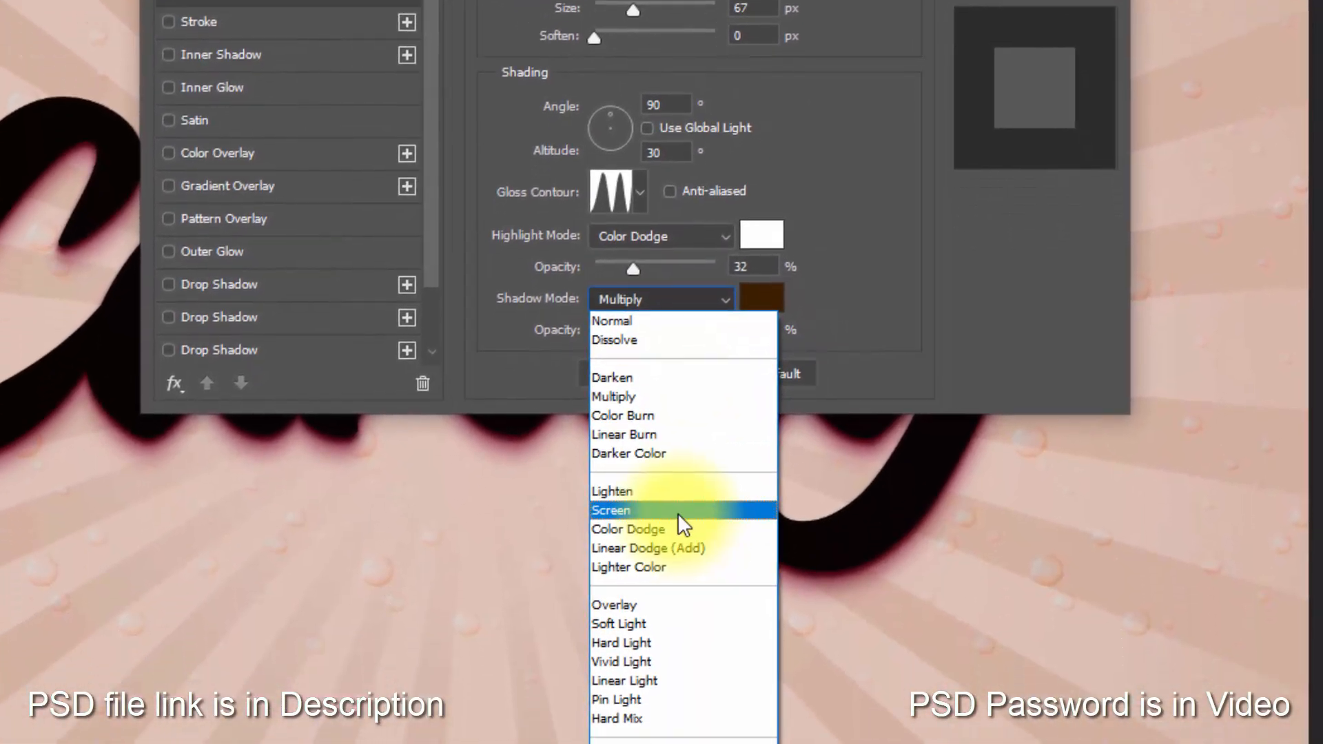
{"action": "left_click", "coordinate": [671, 557]}
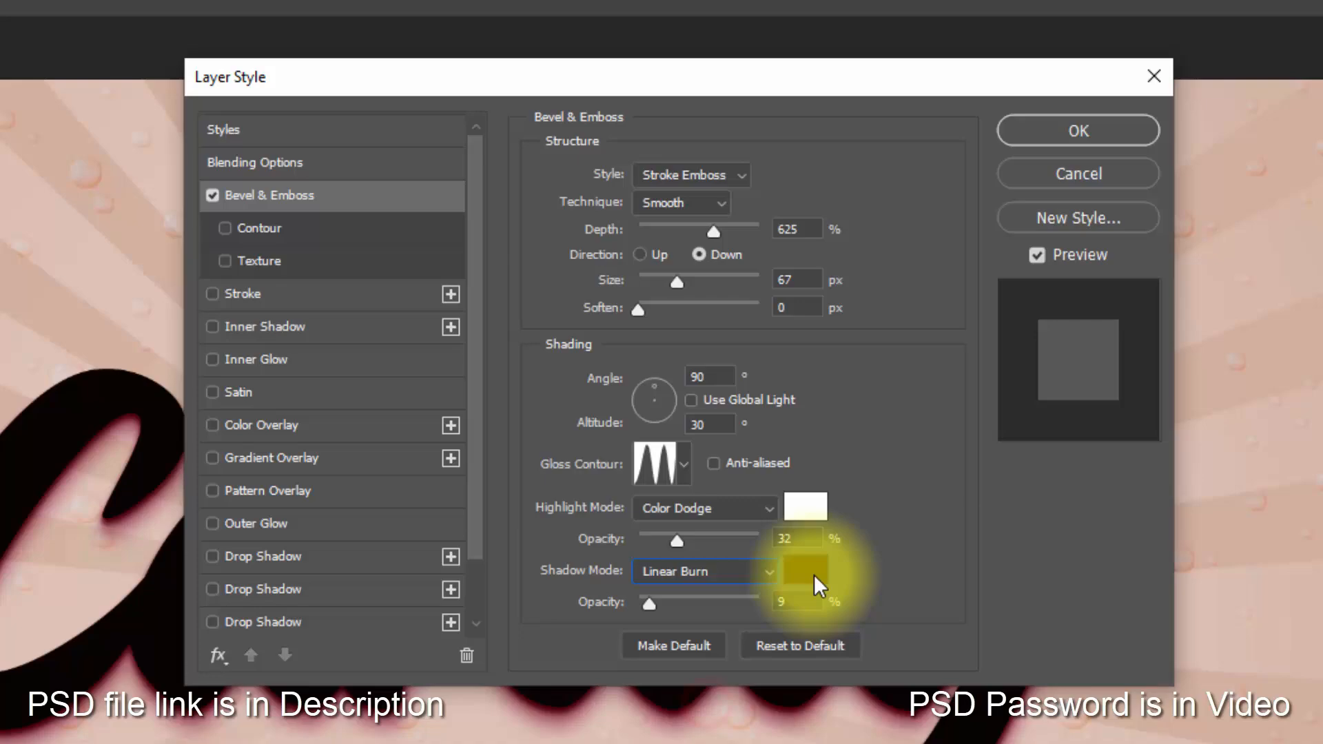
{"action": "left_click", "coordinate": [813, 582]}
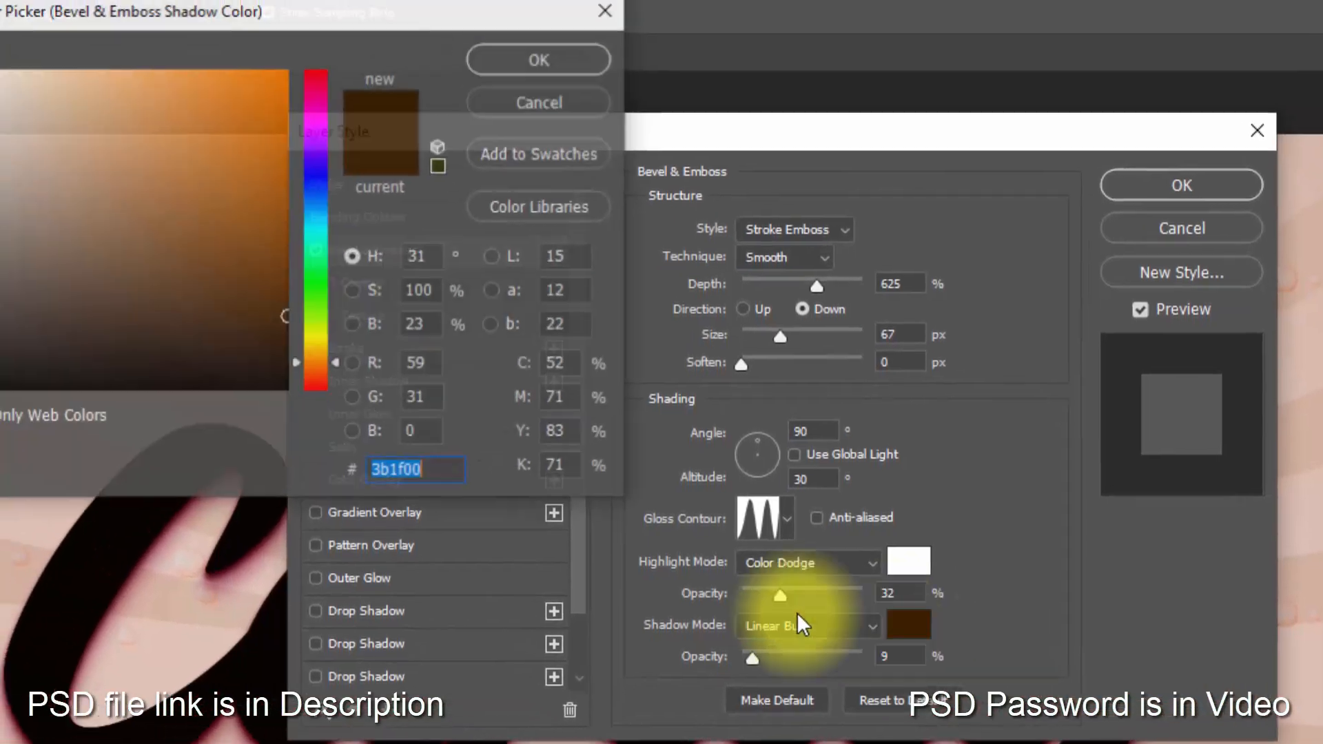
{"action": "left_click_drag", "start_coordinate": [145, 278], "coordinate": [228, 425]}
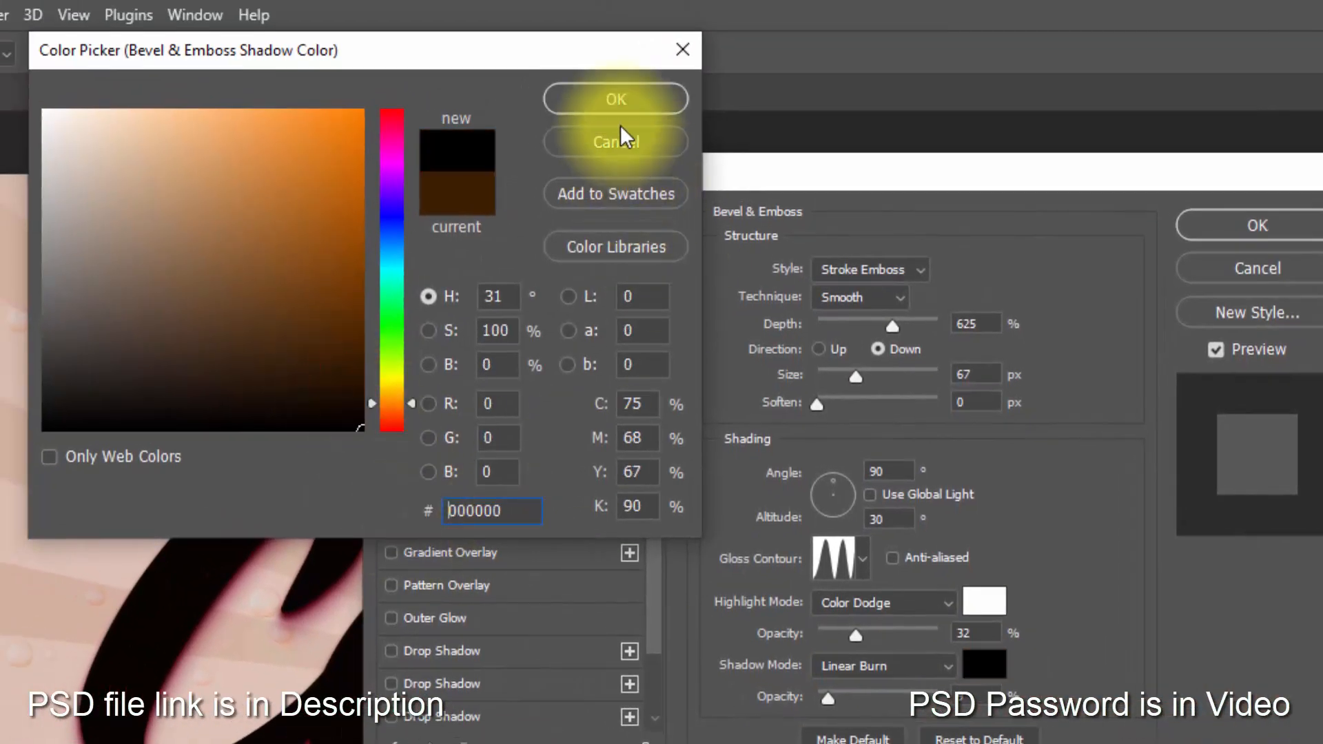
{"action": "left_click", "coordinate": [616, 99]}
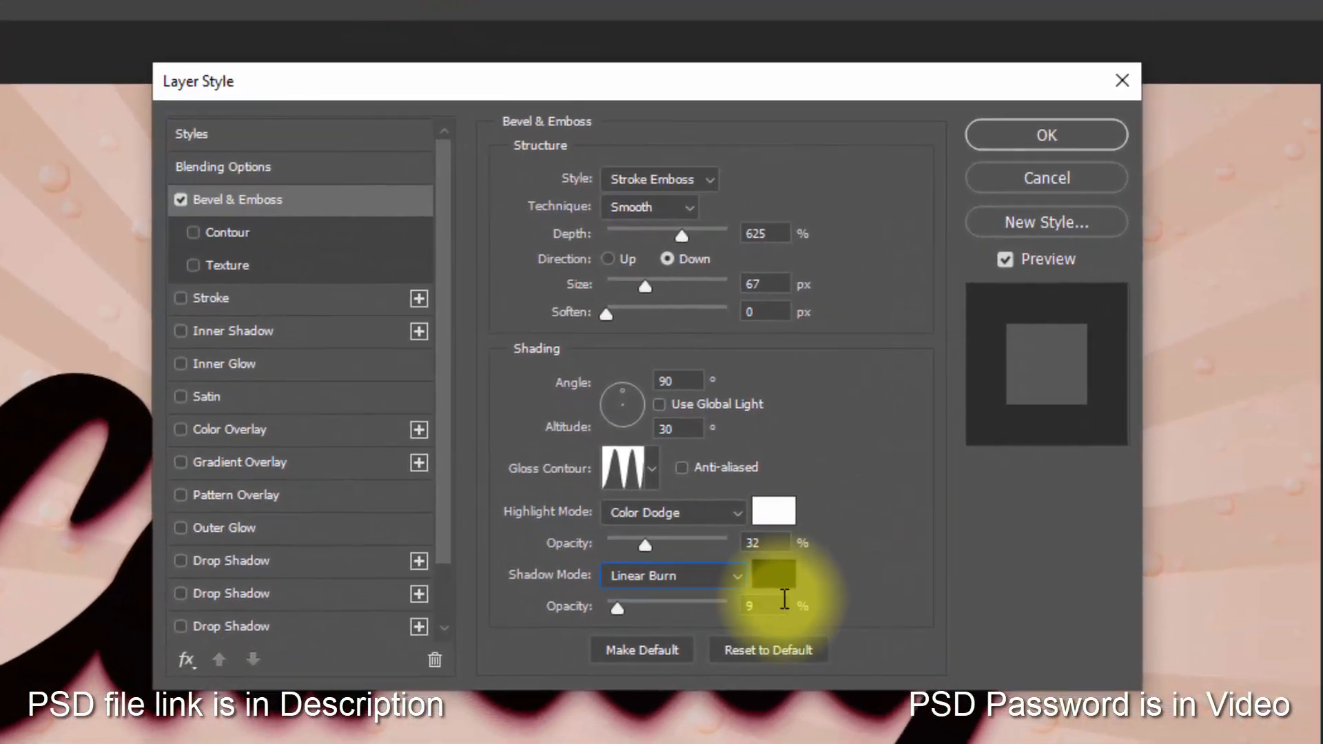
{"action": "left_click", "coordinate": [962, 699]}
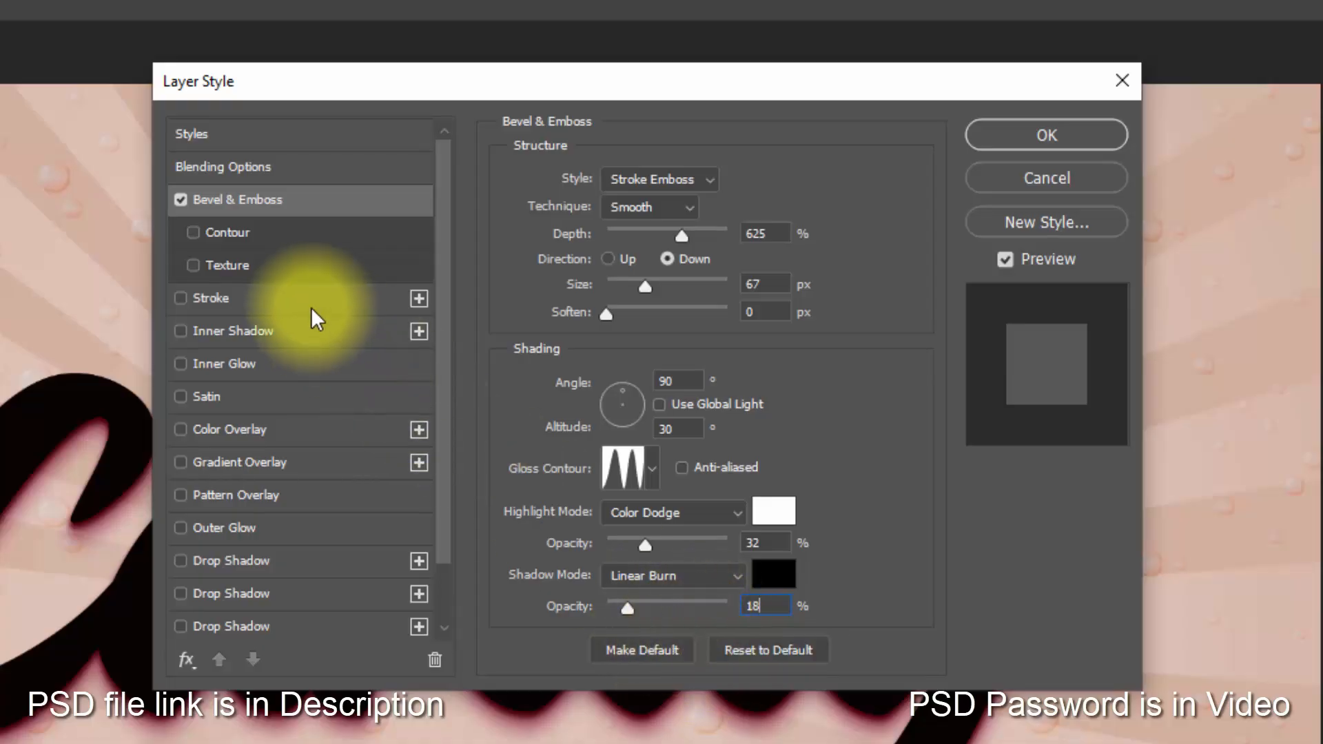
- Add a Gradient Overlay to the Border layer and import the BG 1 Gradients file into the gradient presets
{"action": "left_click", "coordinate": [297, 463]}
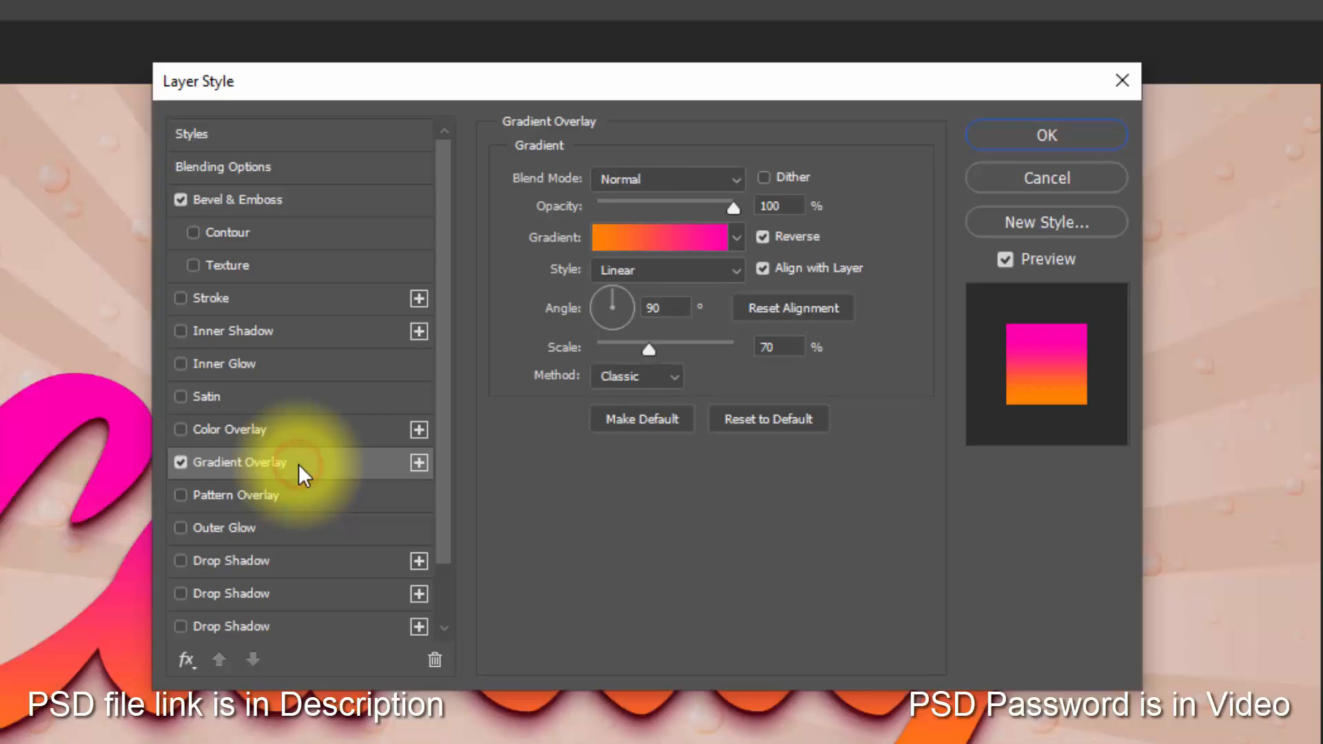
{"action": "left_click", "coordinate": [665, 243]}
{"action": "left_click_drag", "start_coordinate": [638, 182], "coordinate": [637, 277]}
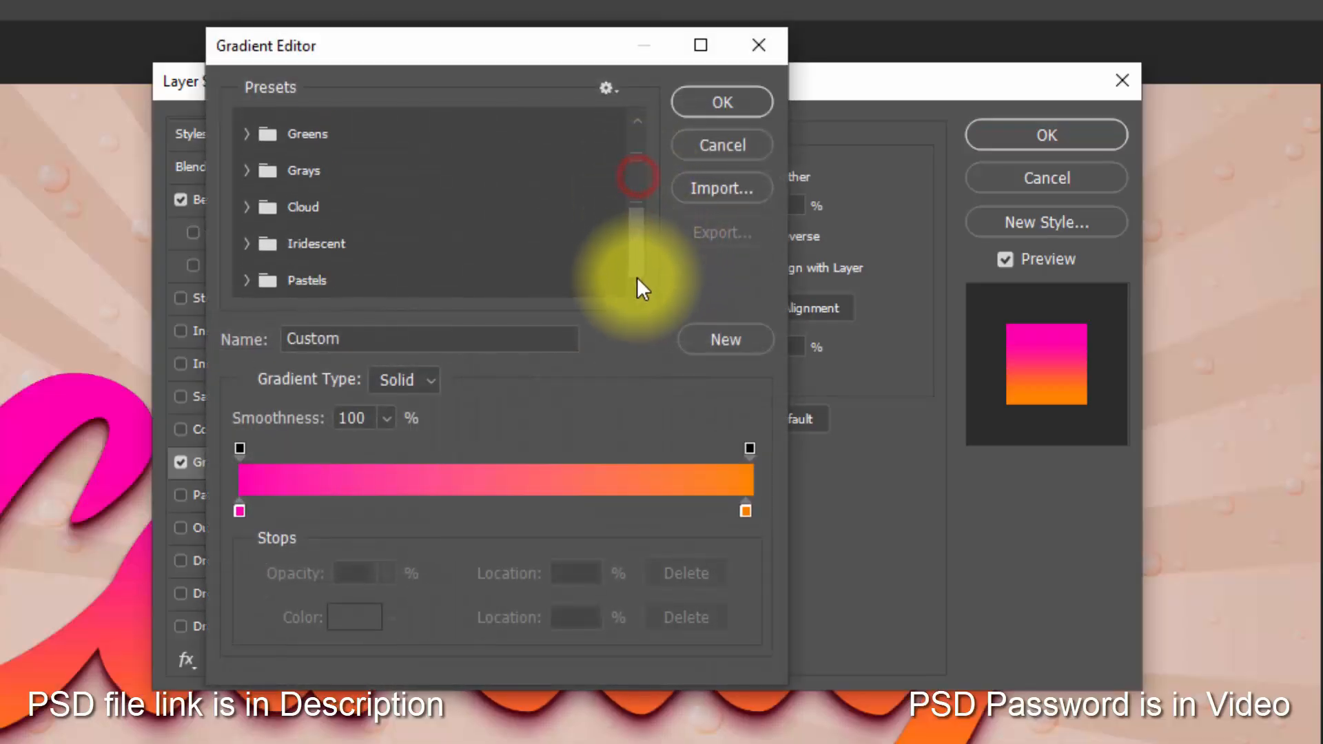
{"action": "left_click", "coordinate": [721, 188]}
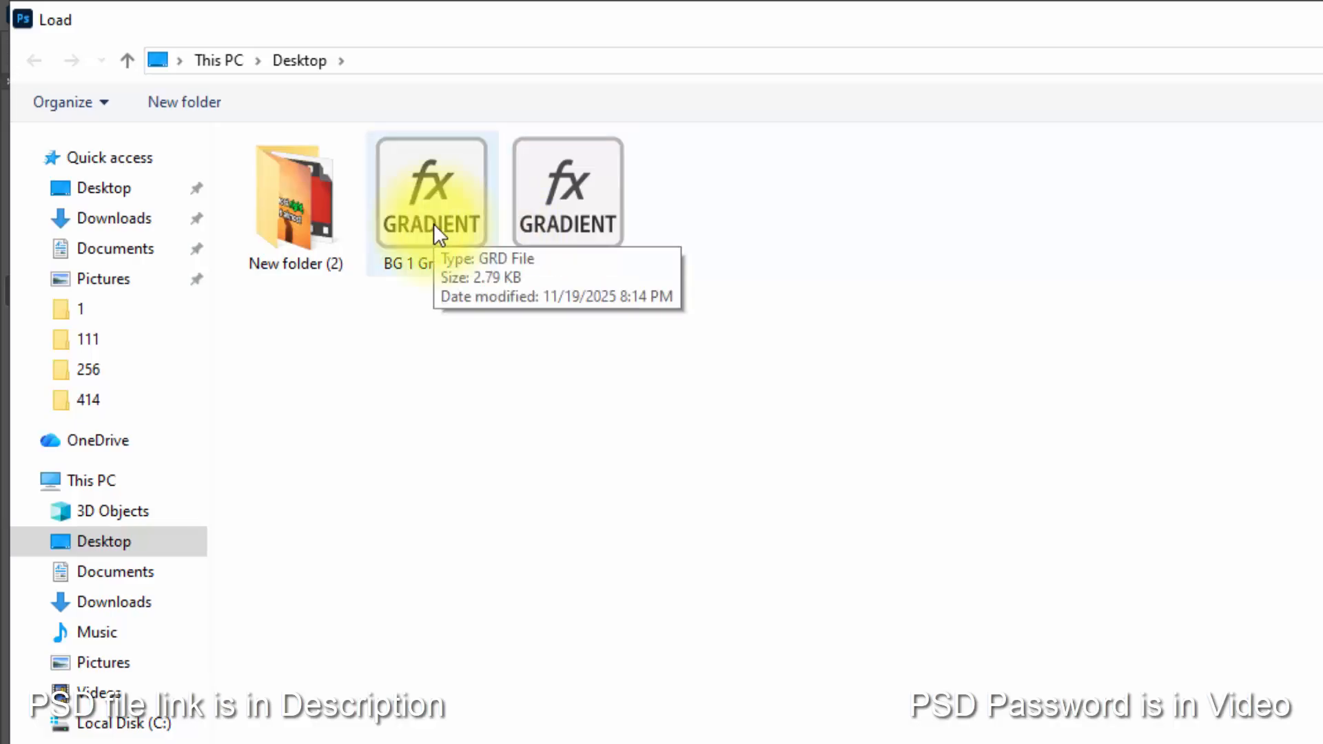
{"action": "double_click", "coordinate": [433, 228]}
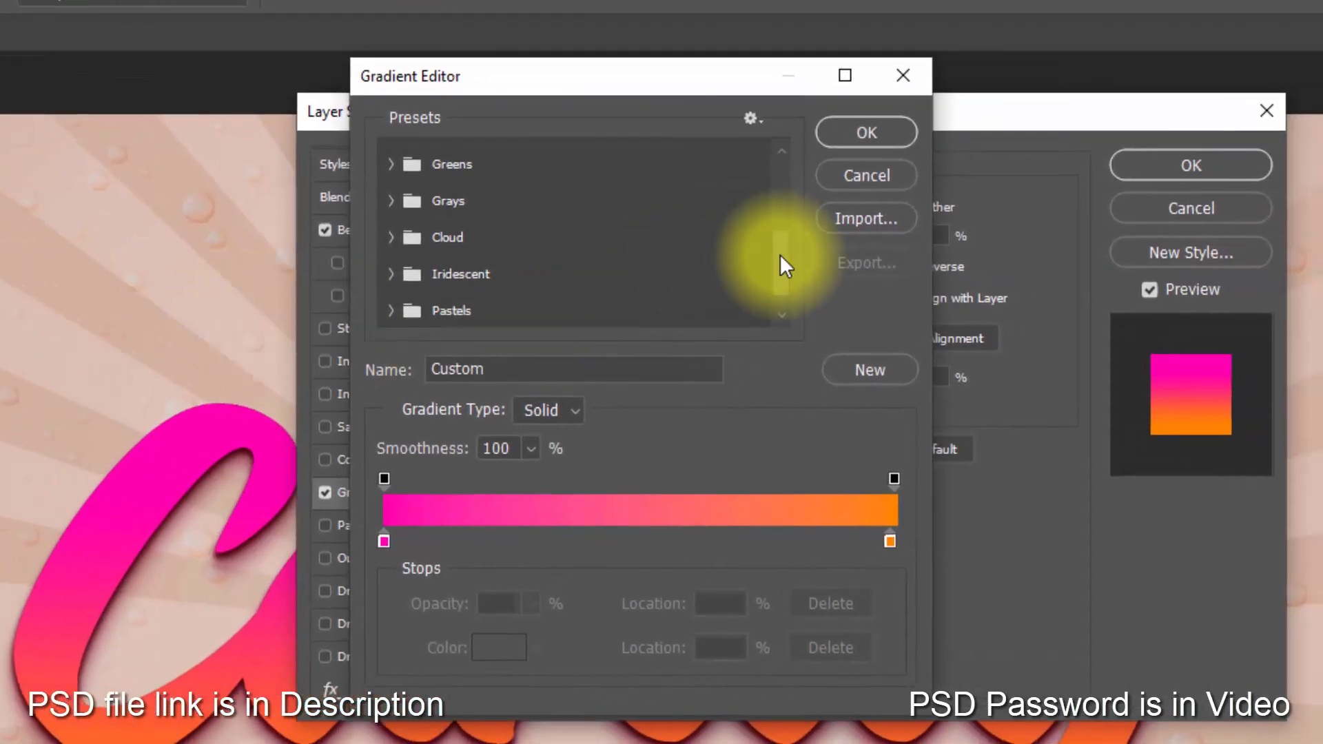
- Apply the silver gradient from the BG 1 Gradients preset group to the overlay
{"action": "left_click_drag", "start_coordinate": [786, 266], "coordinate": [783, 314]}
{"action": "left_click", "coordinate": [391, 304]}
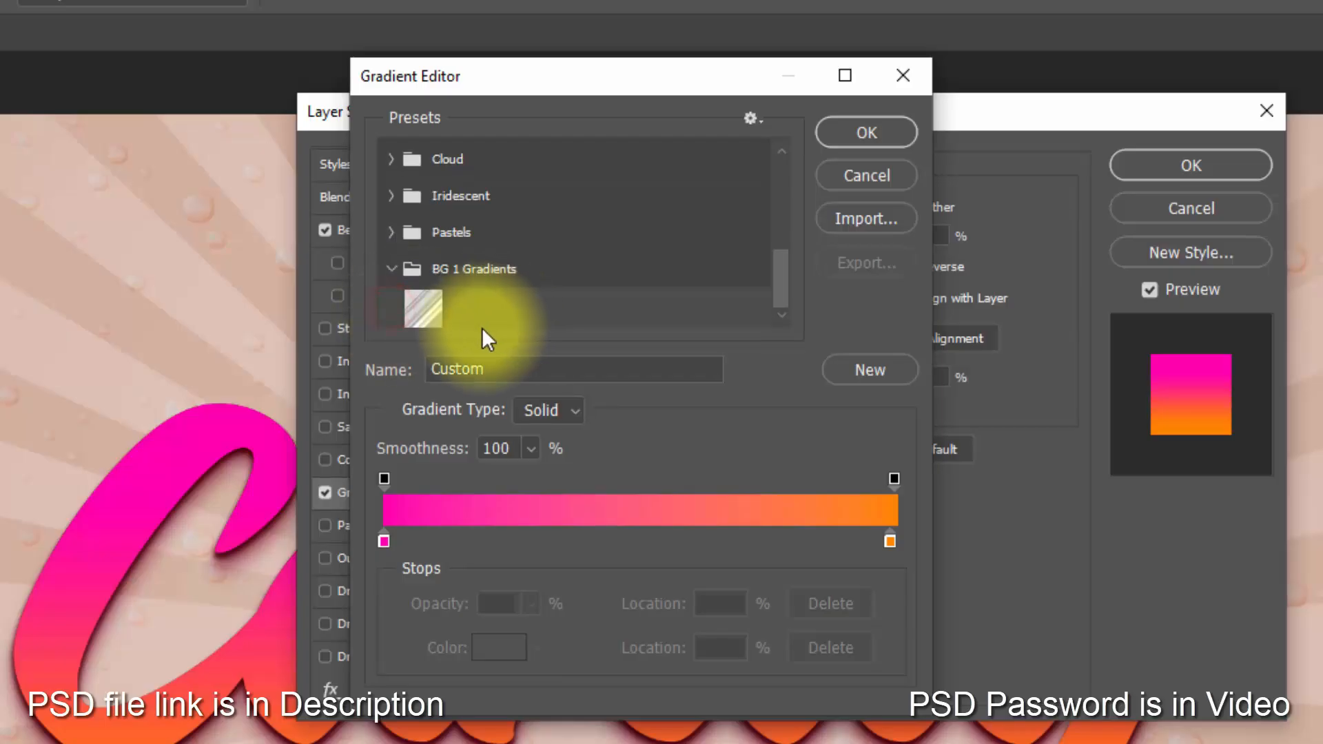
{"action": "left_click", "coordinate": [414, 305]}
{"action": "left_click", "coordinate": [854, 139]}
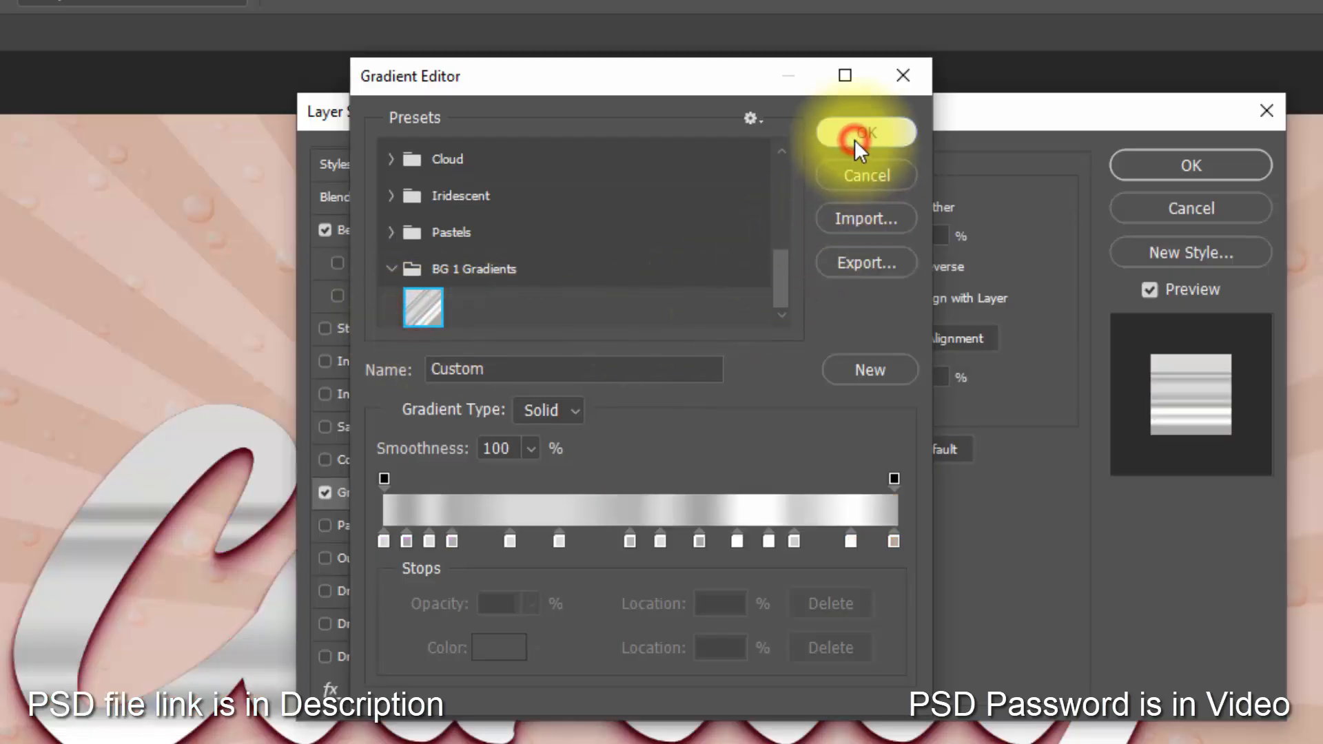
- Set the gradient overlay's angle to 90° and scale to 39%, turn off Reverse and Align with Layer, and apply the layer style
{"action": "left_click", "coordinate": [805, 338]}
{"action": "left_click", "coordinate": [920, 377]}
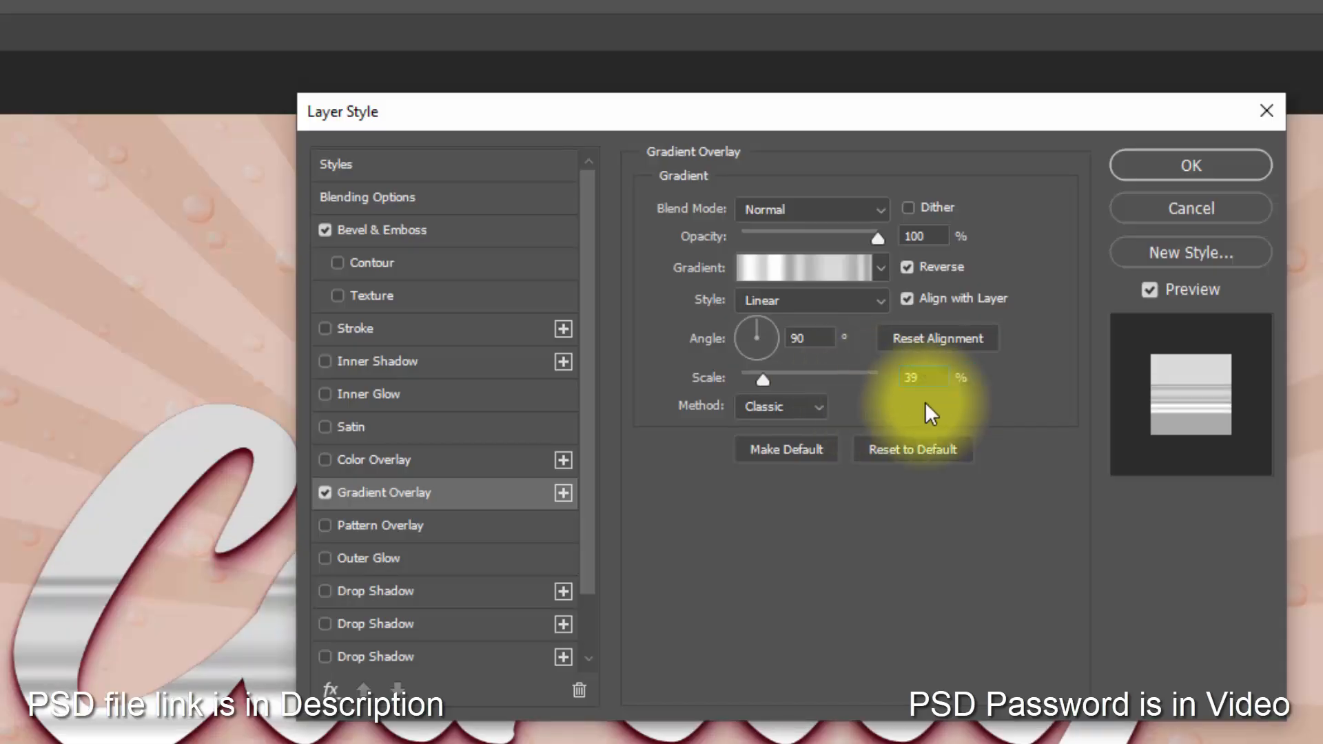
{"action": "left_click", "coordinate": [911, 269]}
{"action": "left_click", "coordinate": [908, 301]}
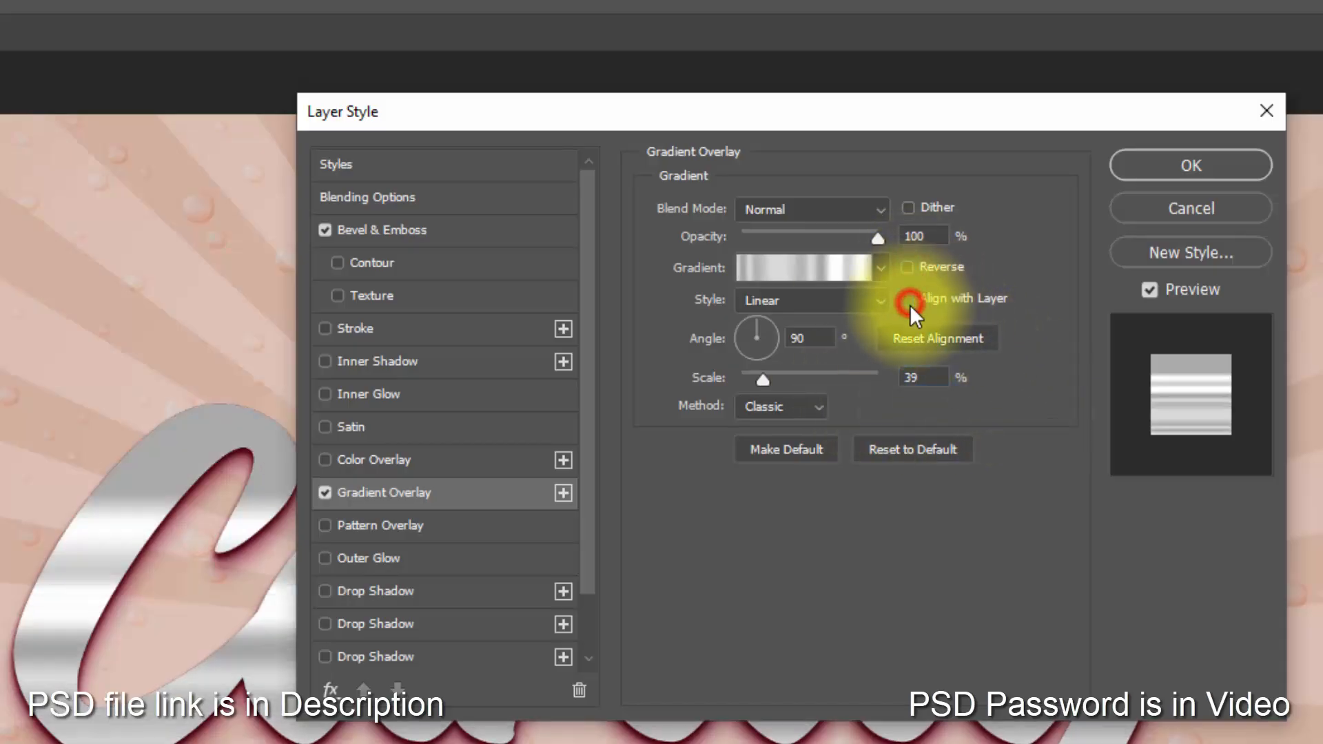
{"action": "left_click", "coordinate": [1185, 171]}
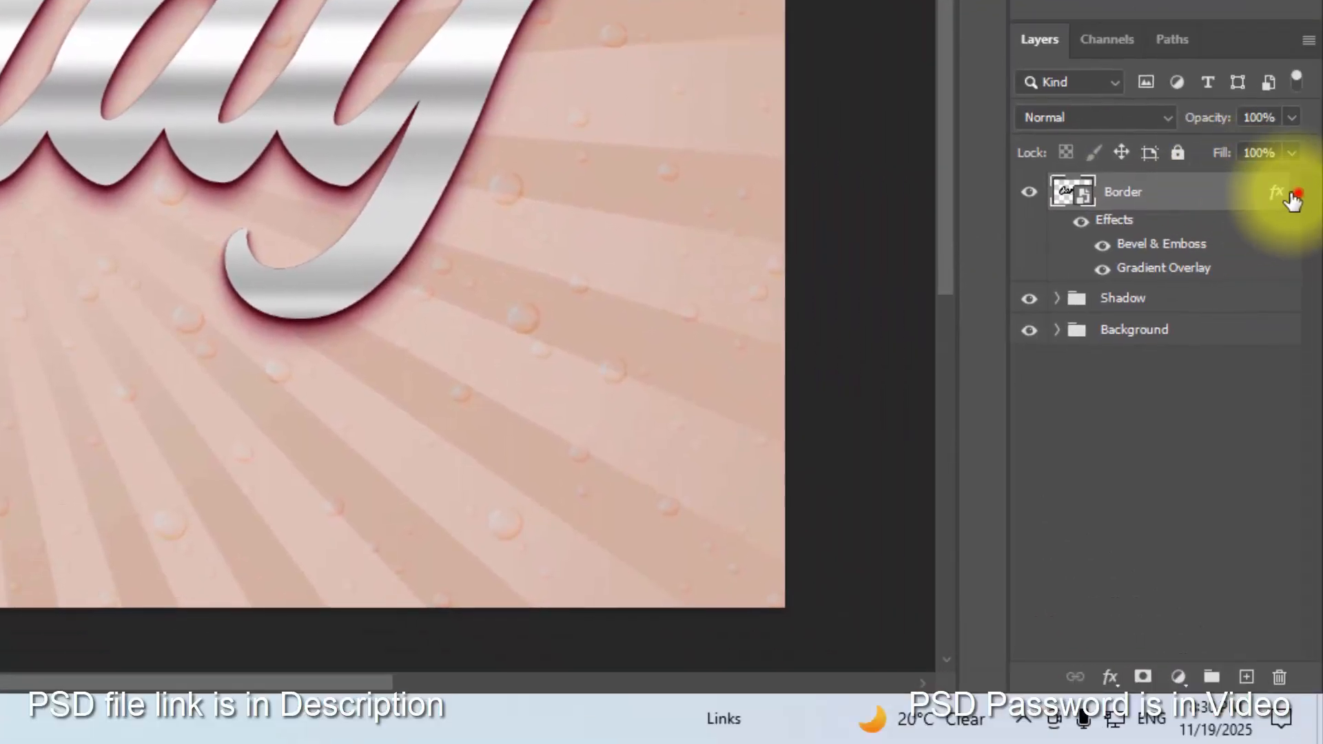
- Collapse the Border layer's effects list and create three stacked copies of the layer by repeating the last transform on duplicates
{"action": "left_click", "coordinate": [1296, 192]}
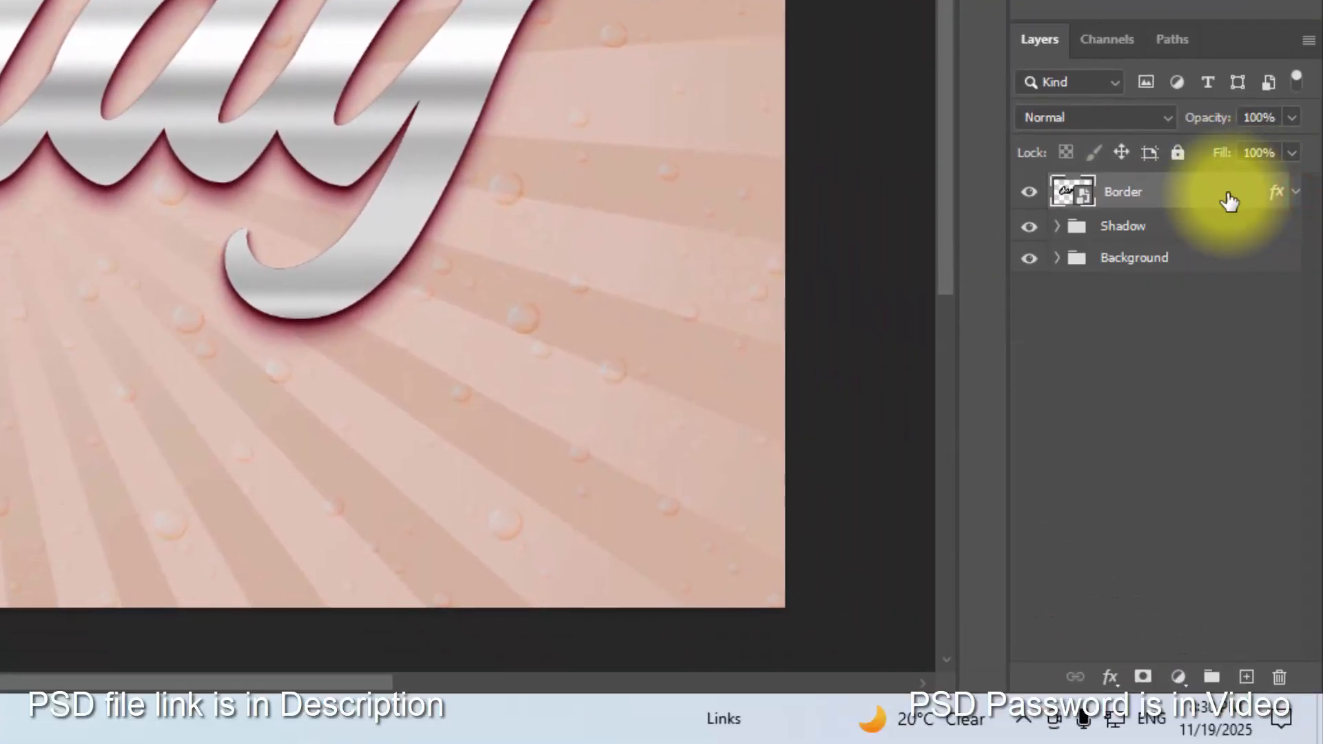
{"action": "key", "text": "ctrl+shift+alt+t"}
{"action": "key", "text": "ctrl+shift+alt+t"}
{"action": "key", "text": "ctrl+shift+alt+t"}
{"action": "key", "text": "ctrl+shift+alt+t"}
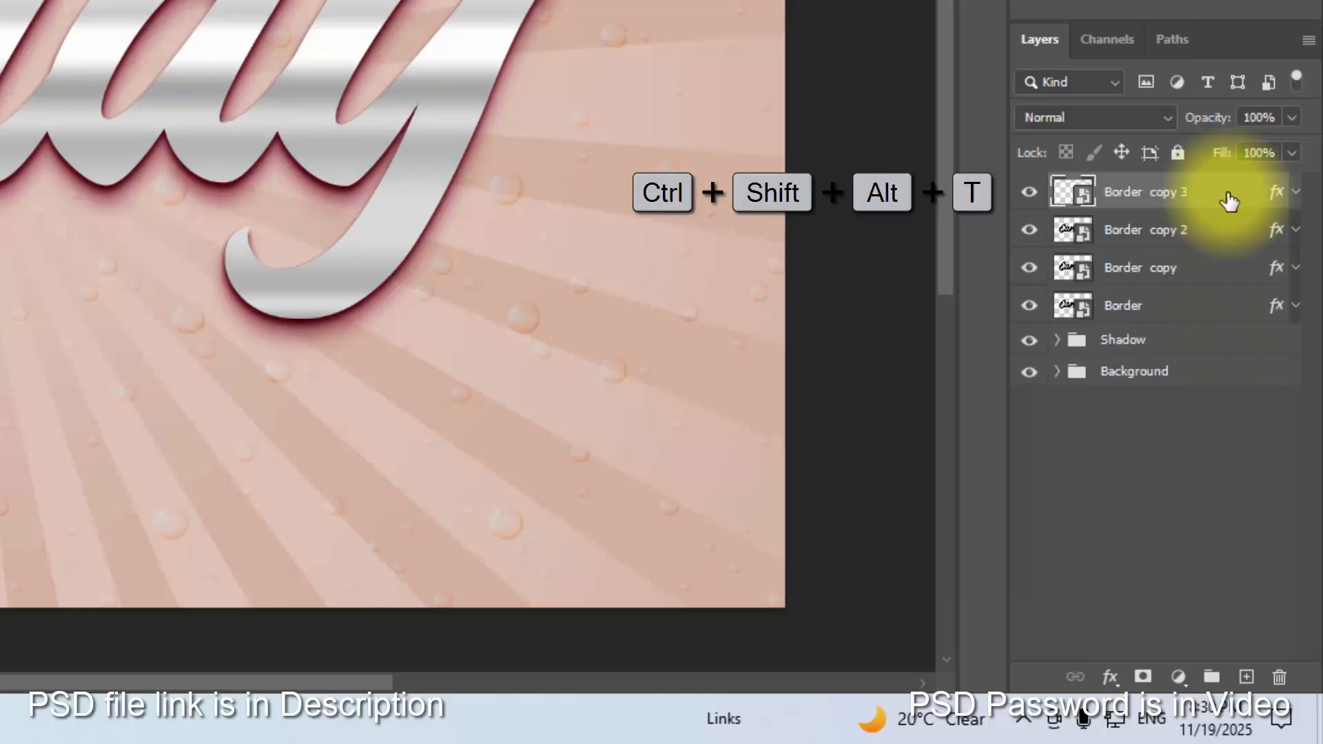
- Keep repeating the transformed duplication up to Border copy 16, and clear the layer style from that top copy
{"action": "key", "text": "ctrl+shift+alt+t"}
{"action": "key", "text": "ctrl+shift+alt+t"}
{"action": "key", "text": "ctrl+shift+alt+t"}
{"action": "key", "text": "ctrl+shift+alt+t"}
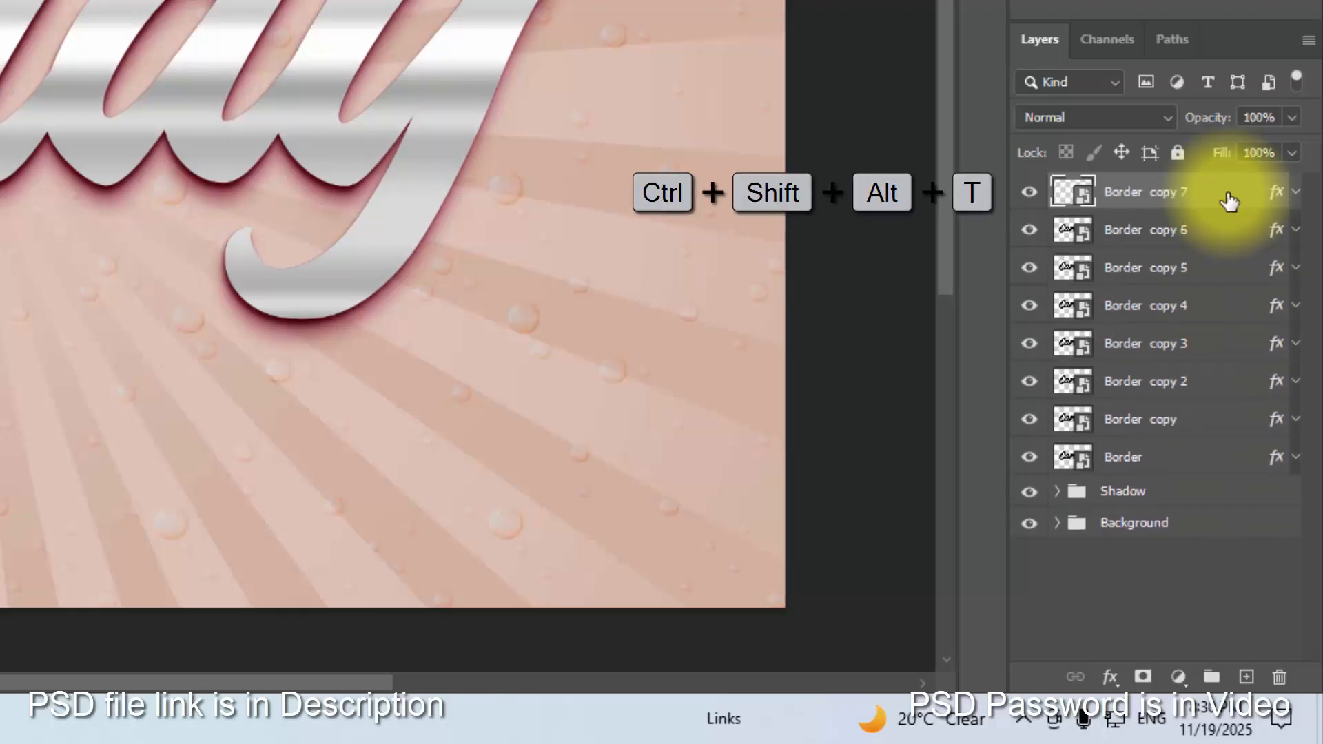
{"action": "key", "text": "ctrl+shift+alt+t"}
{"action": "key", "text": "ctrl+shift+alt+t"}
{"action": "key", "text": "ctrl+shift+alt+t"}
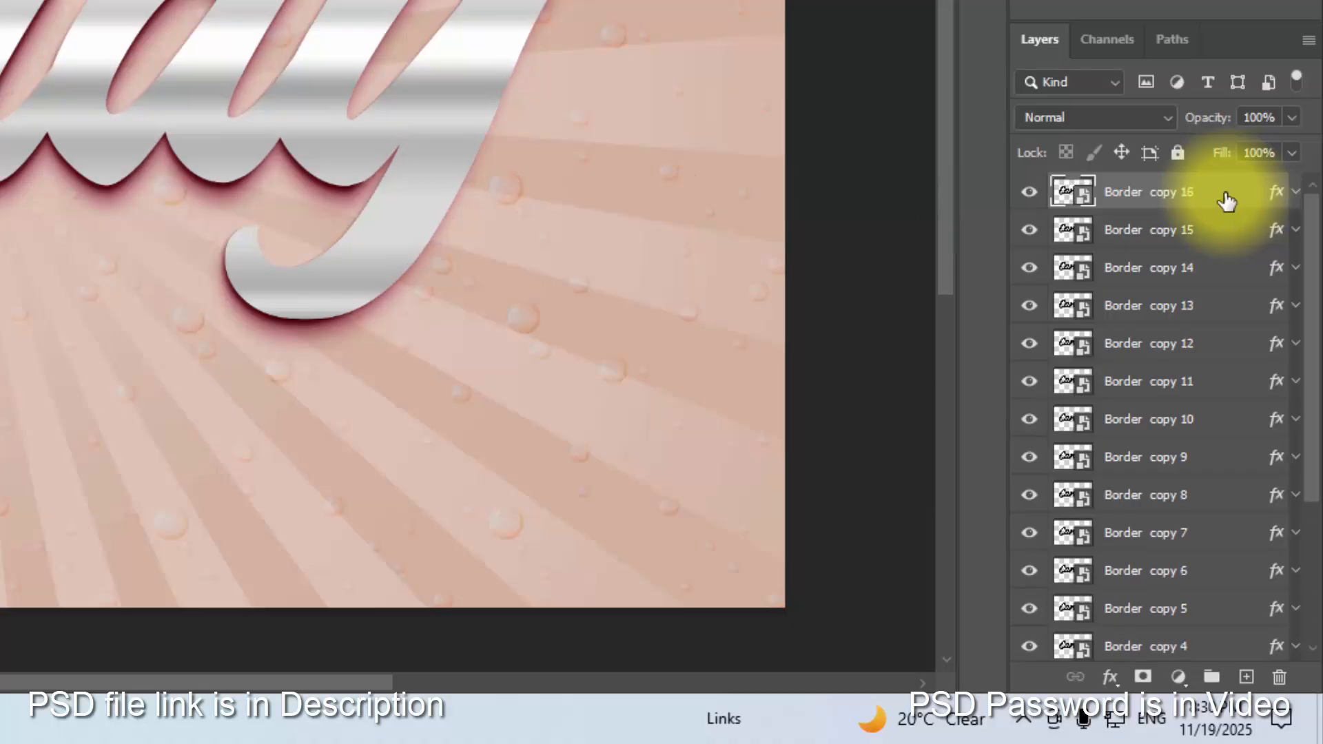
{"action": "right_click", "coordinate": [1225, 201]}
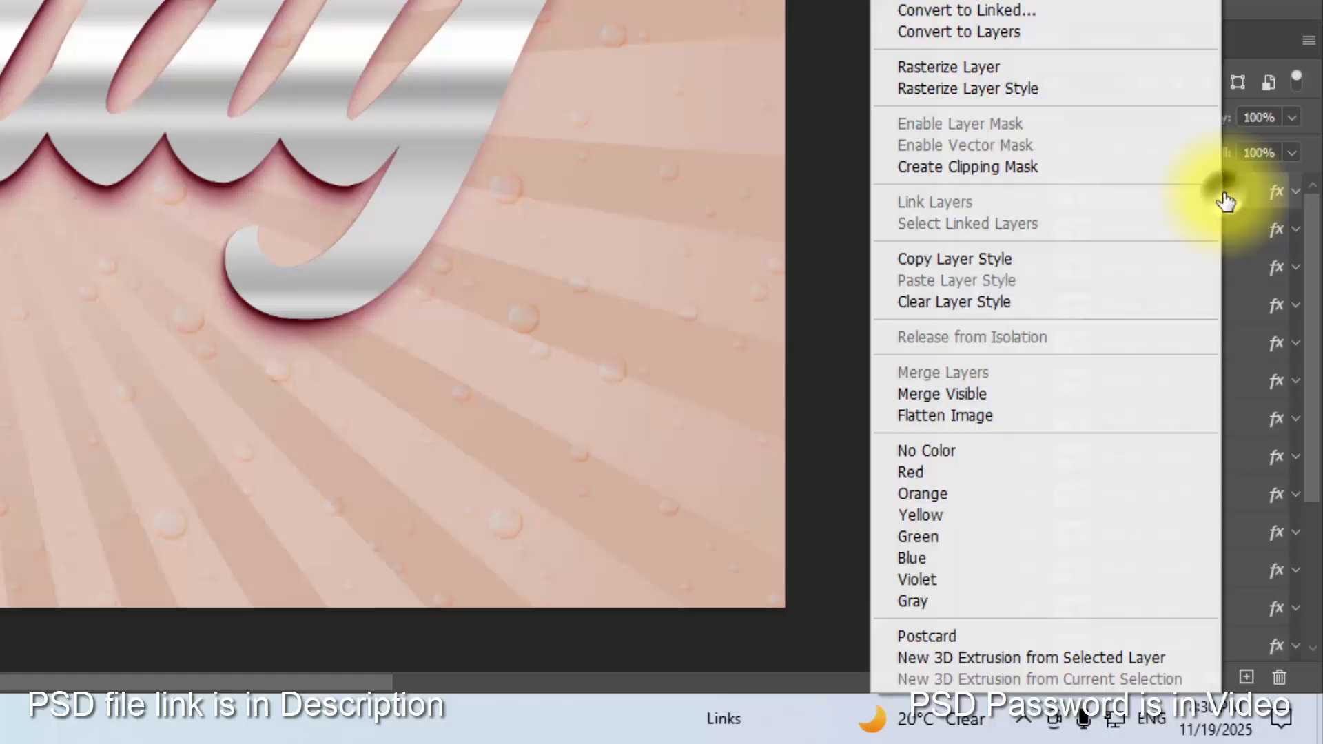
{"action": "left_click", "coordinate": [1029, 296]}
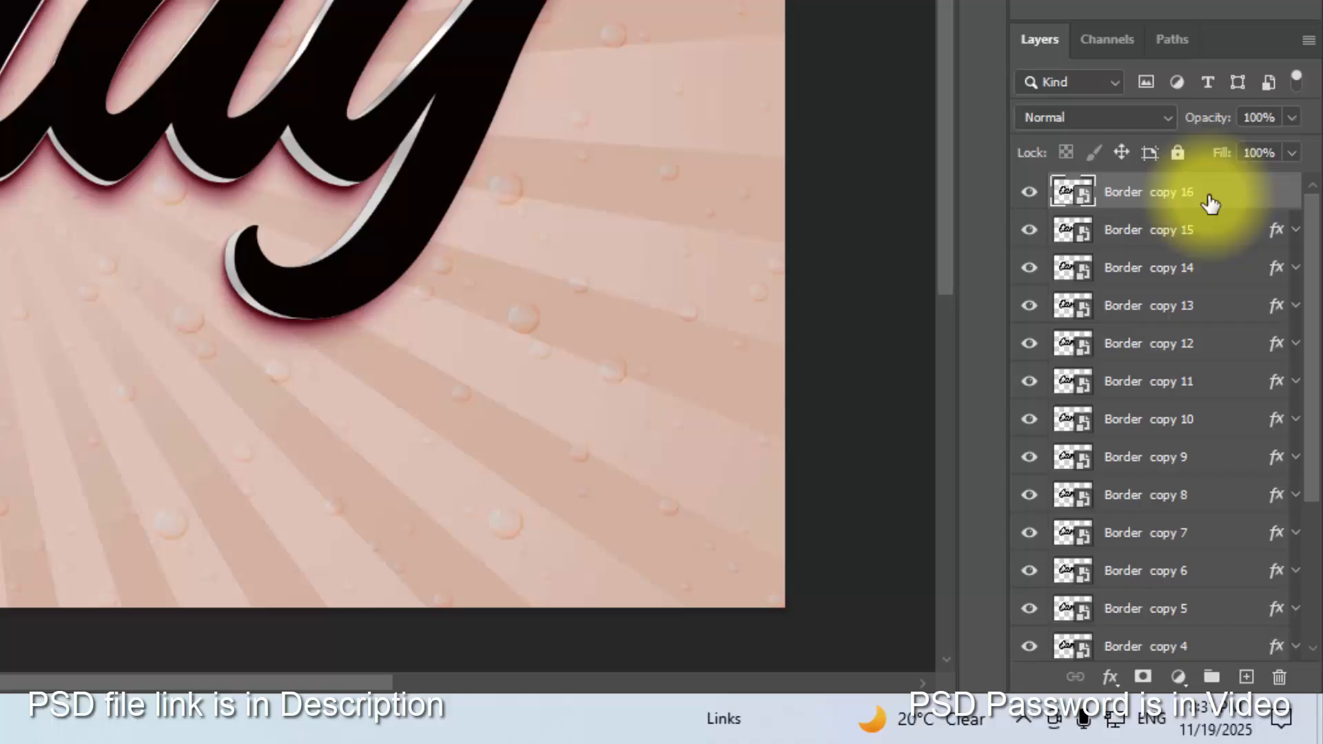
- Group all the Border layers from Border copy 15 down to the original Border and name the group Border
{"action": "scroll", "coordinate": [1213, 372], "scroll_direction": "down", "scroll_amount": 5}
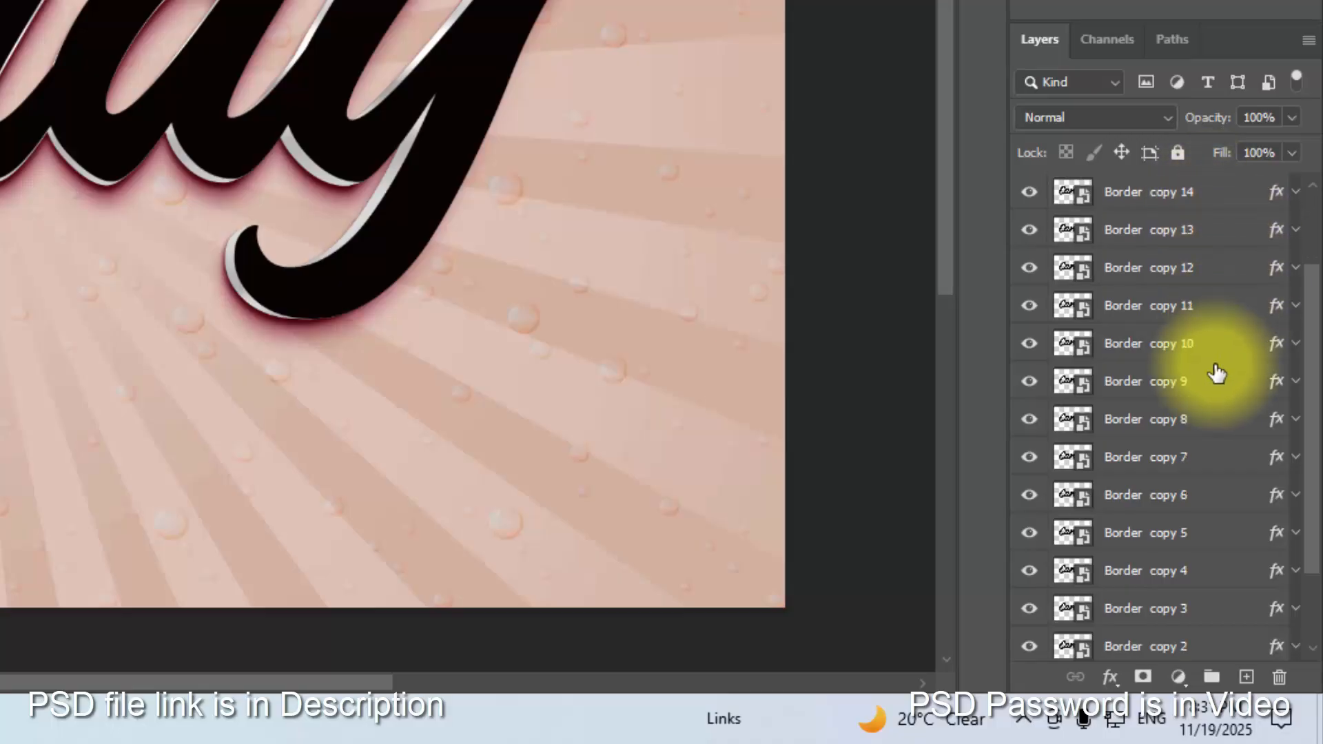
{"action": "left_click", "coordinate": [1173, 580], "text": "shift"}
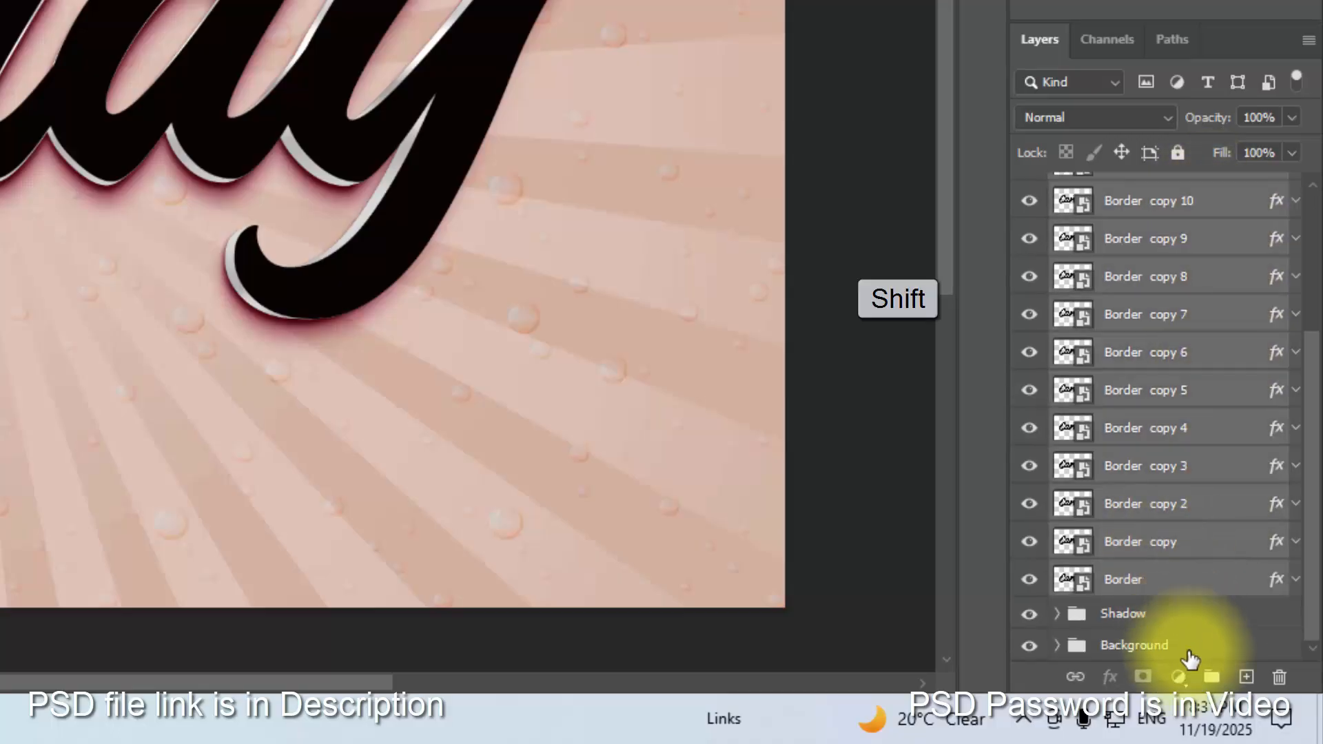
{"action": "left_click", "coordinate": [1213, 678]}
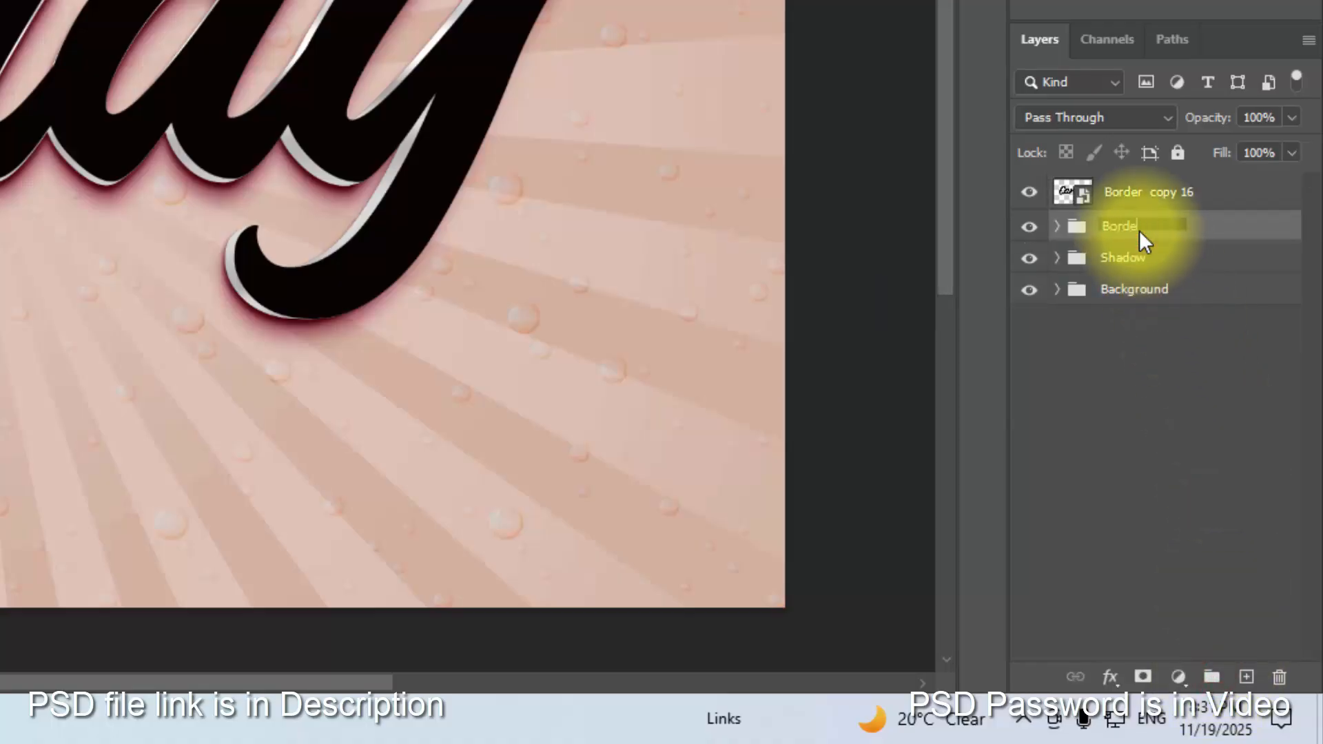
{"action": "type", "text": "r"}
- Rename the Border copy 16 layer as Surface and hide it
{"action": "left_click", "coordinate": [1142, 195]}
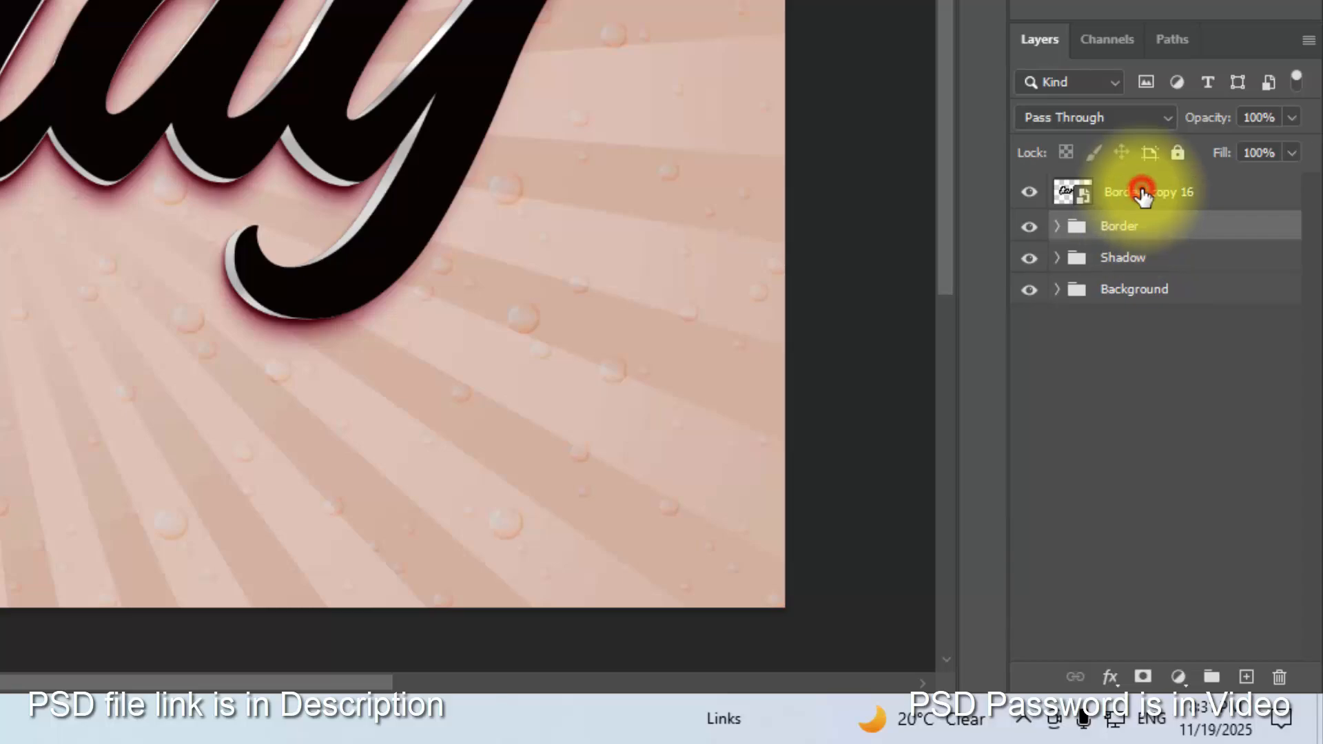
{"action": "double_click", "coordinate": [1142, 194]}
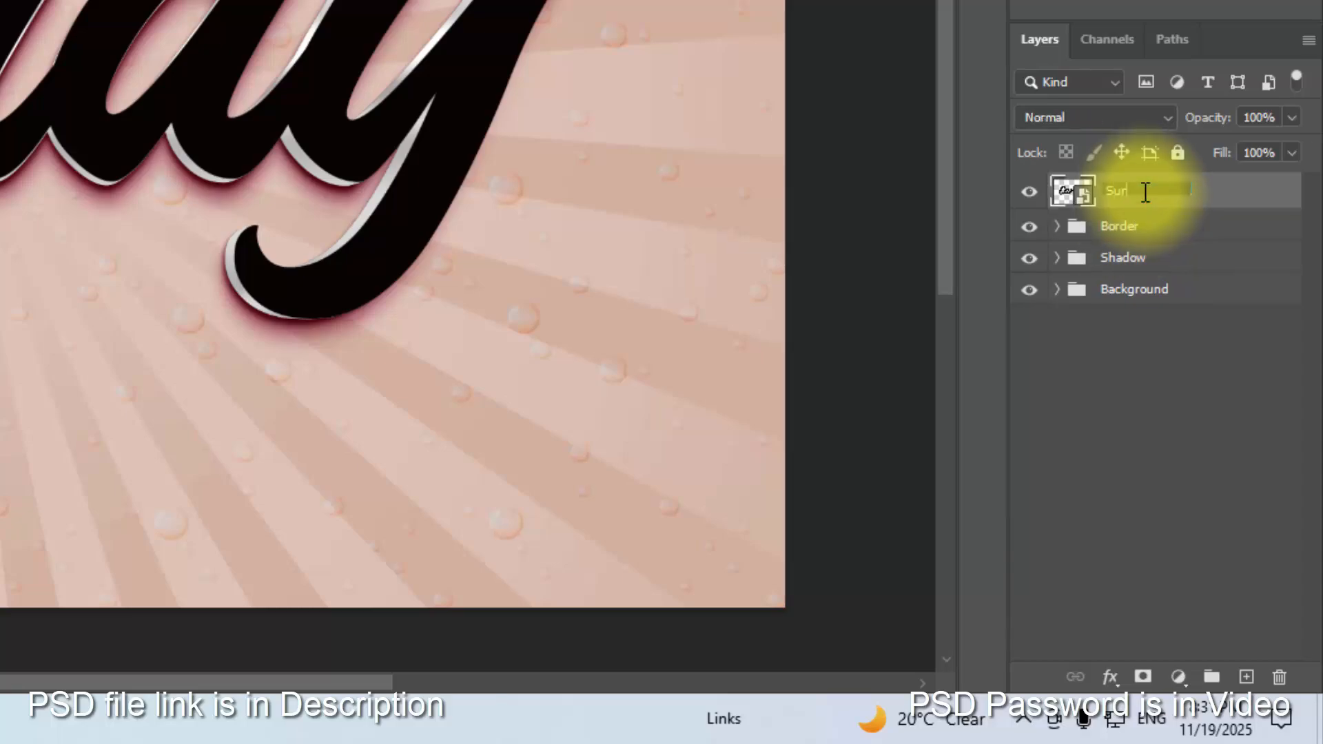
{"action": "type", "text": "Surface"}
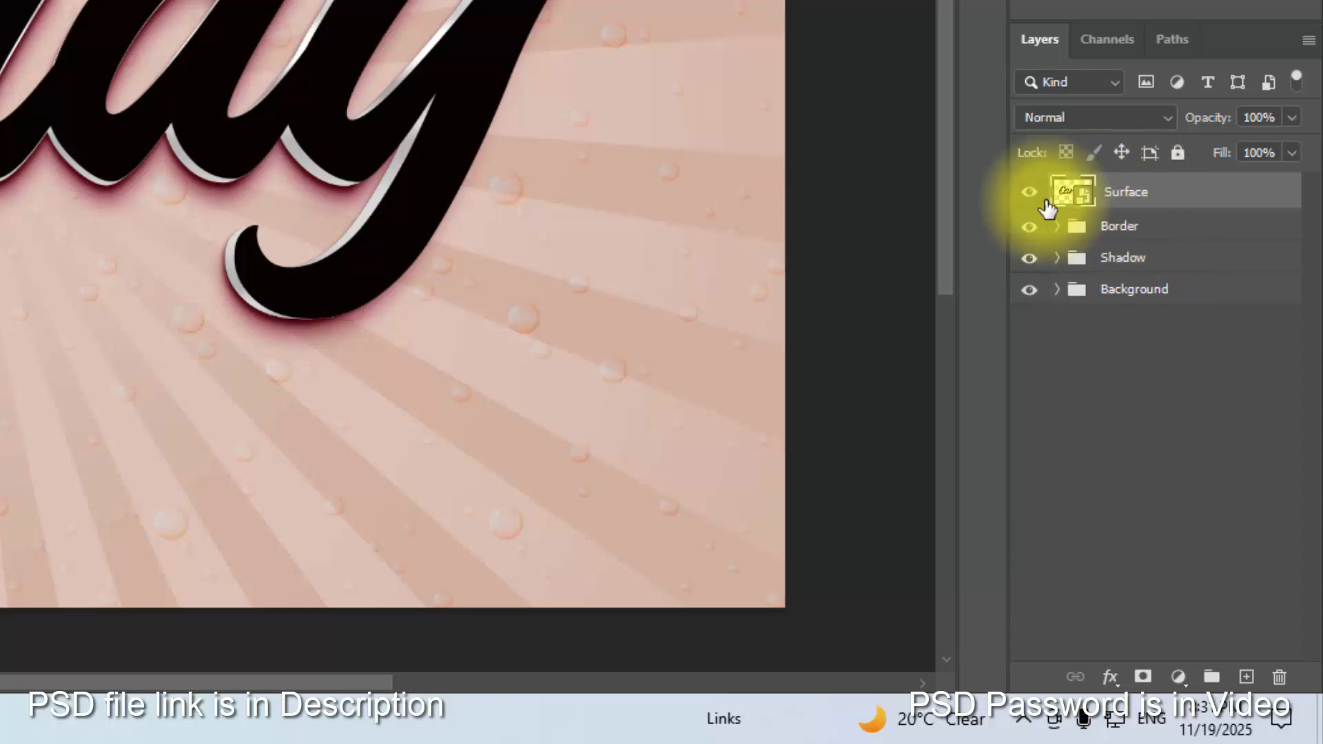
{"action": "left_click", "coordinate": [1032, 192]}
- Add an Inner Glow effect to the Border group with the Color Dodge blend mode
{"action": "left_click", "coordinate": [1132, 238]}
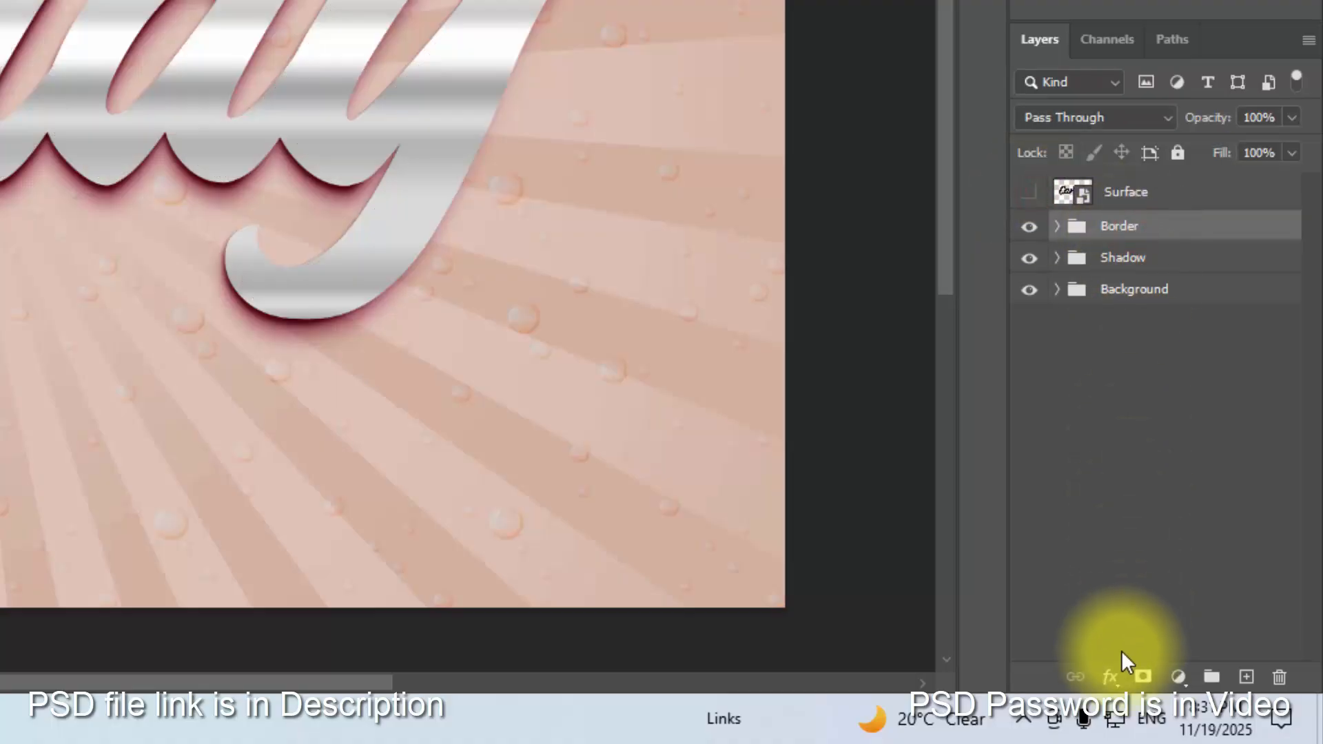
{"action": "left_click", "coordinate": [1109, 677]}
{"action": "left_click", "coordinate": [1171, 437]}
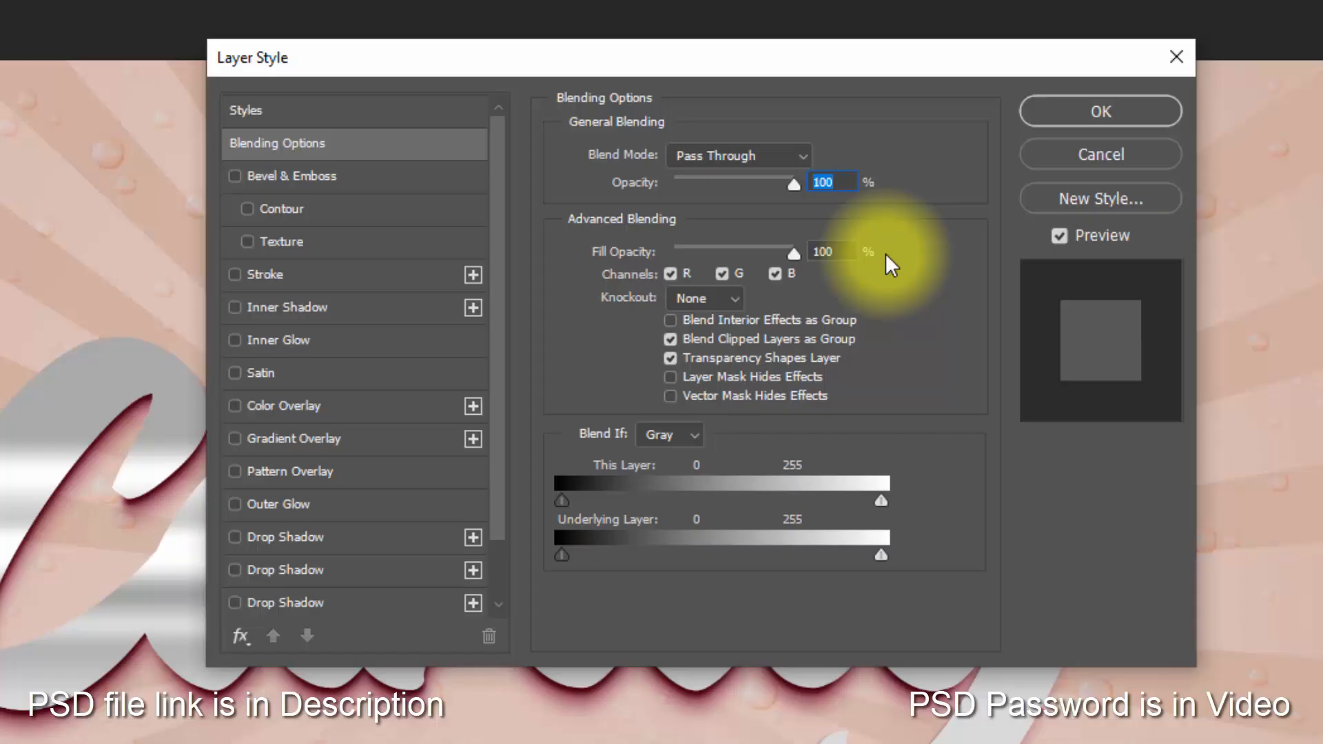
{"action": "left_click", "coordinate": [837, 252]}
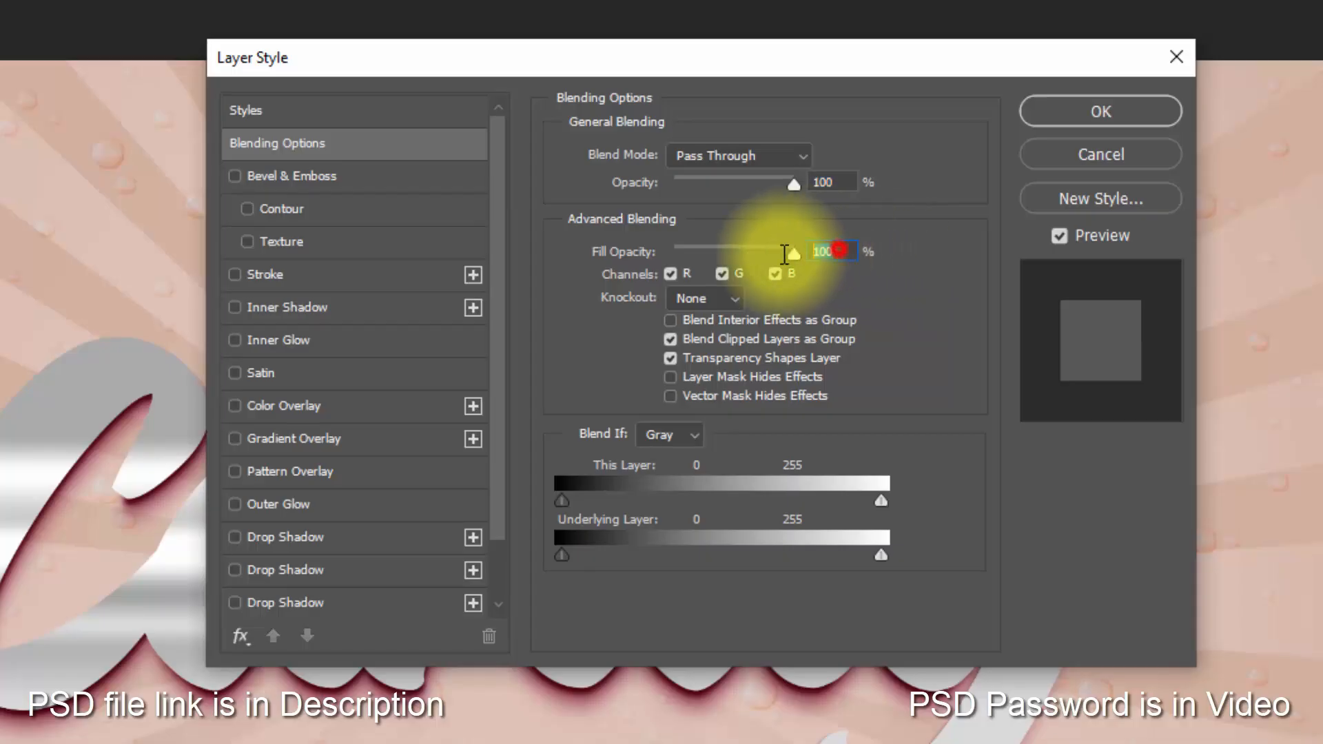
{"action": "left_click", "coordinate": [326, 341]}
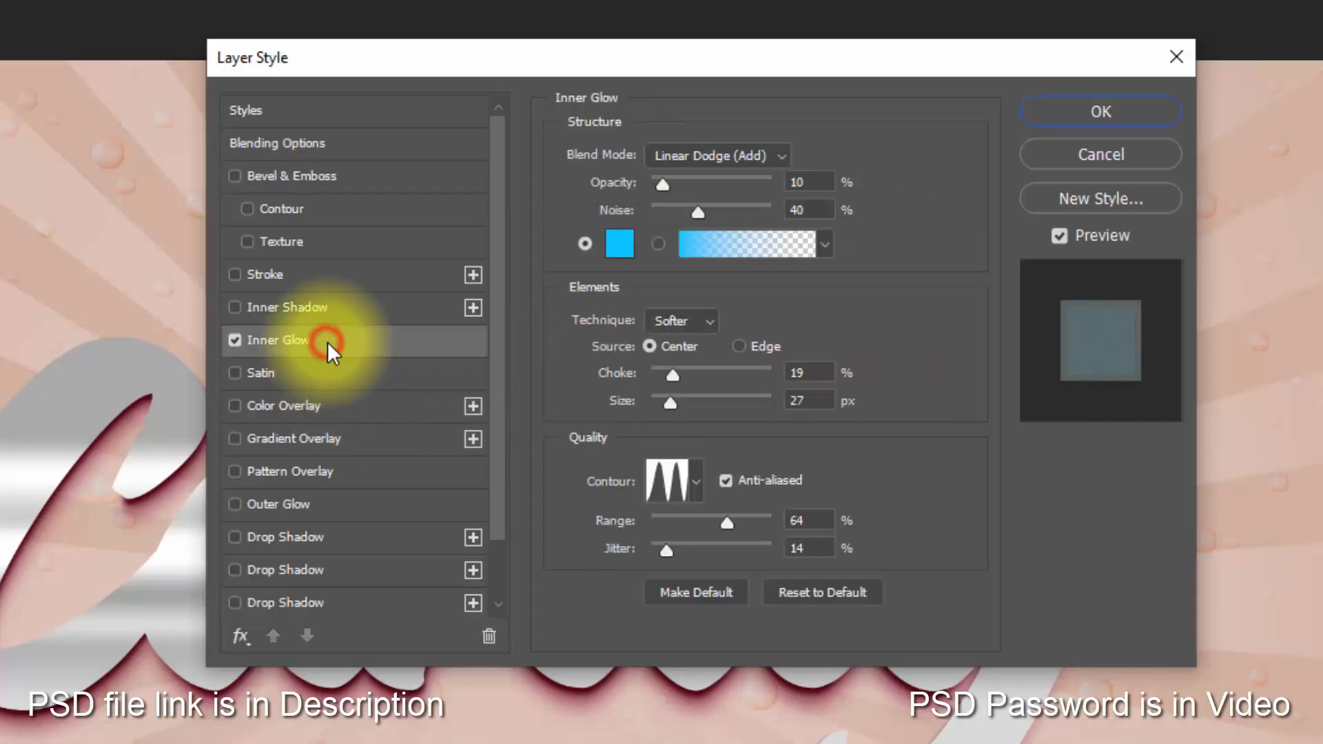
{"action": "left_click", "coordinate": [743, 159]}
{"action": "left_click", "coordinate": [714, 385]}
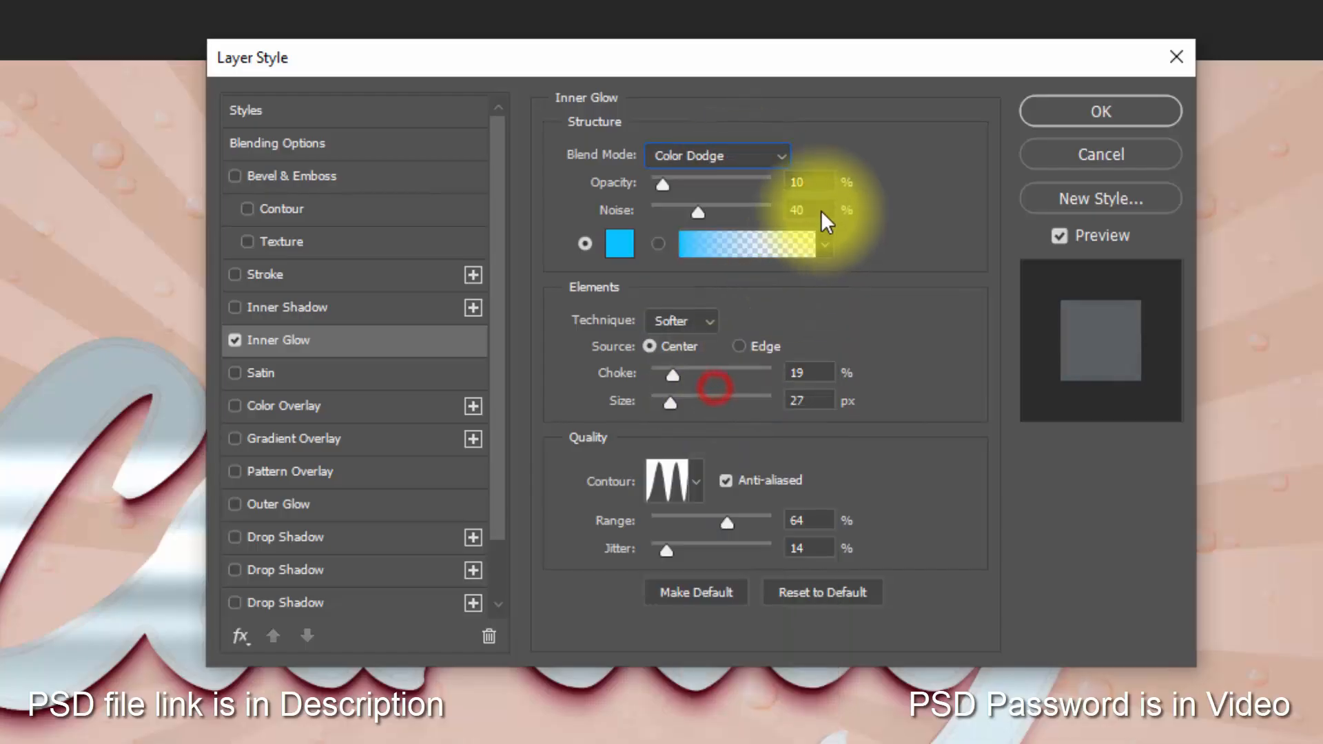
- Set the inner glow's opacity to 23%, its noise to 0% and its color to white
{"action": "left_click", "coordinate": [803, 182]}
{"action": "type", "text": "23"}
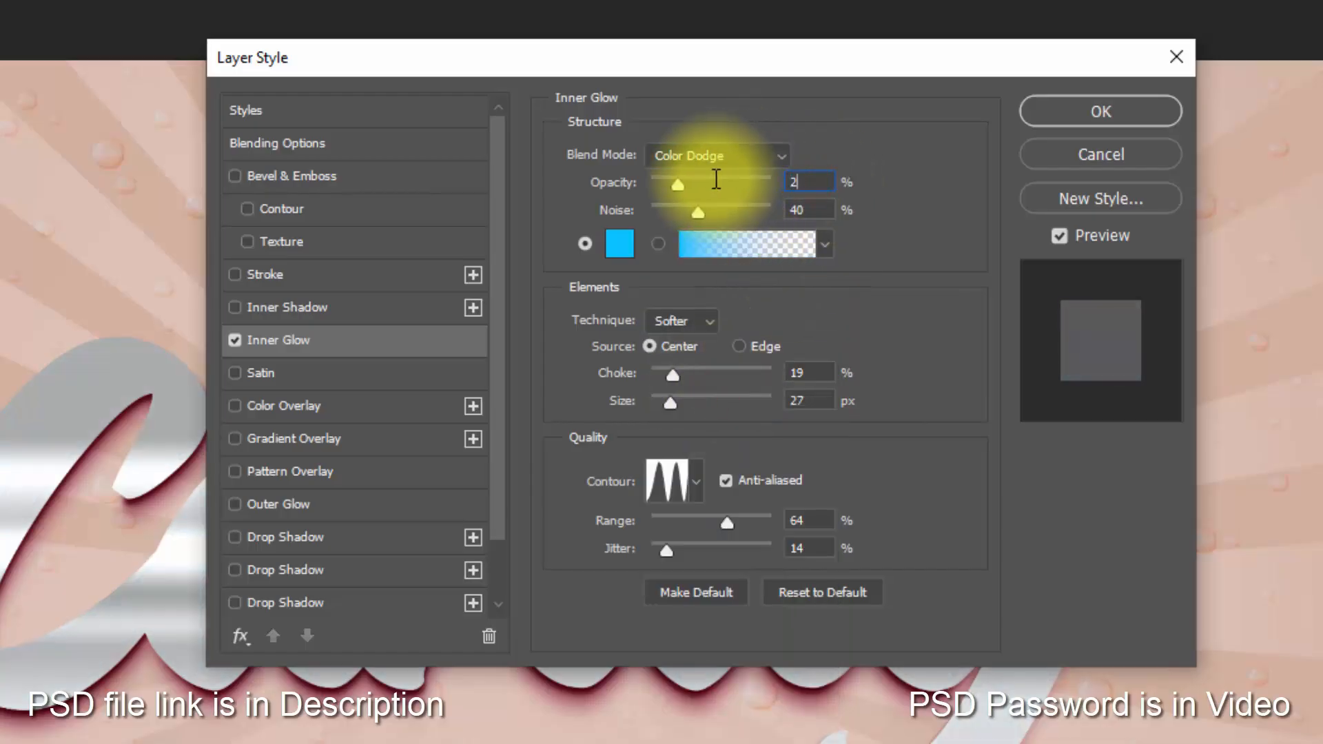
{"action": "left_click", "coordinate": [806, 207]}
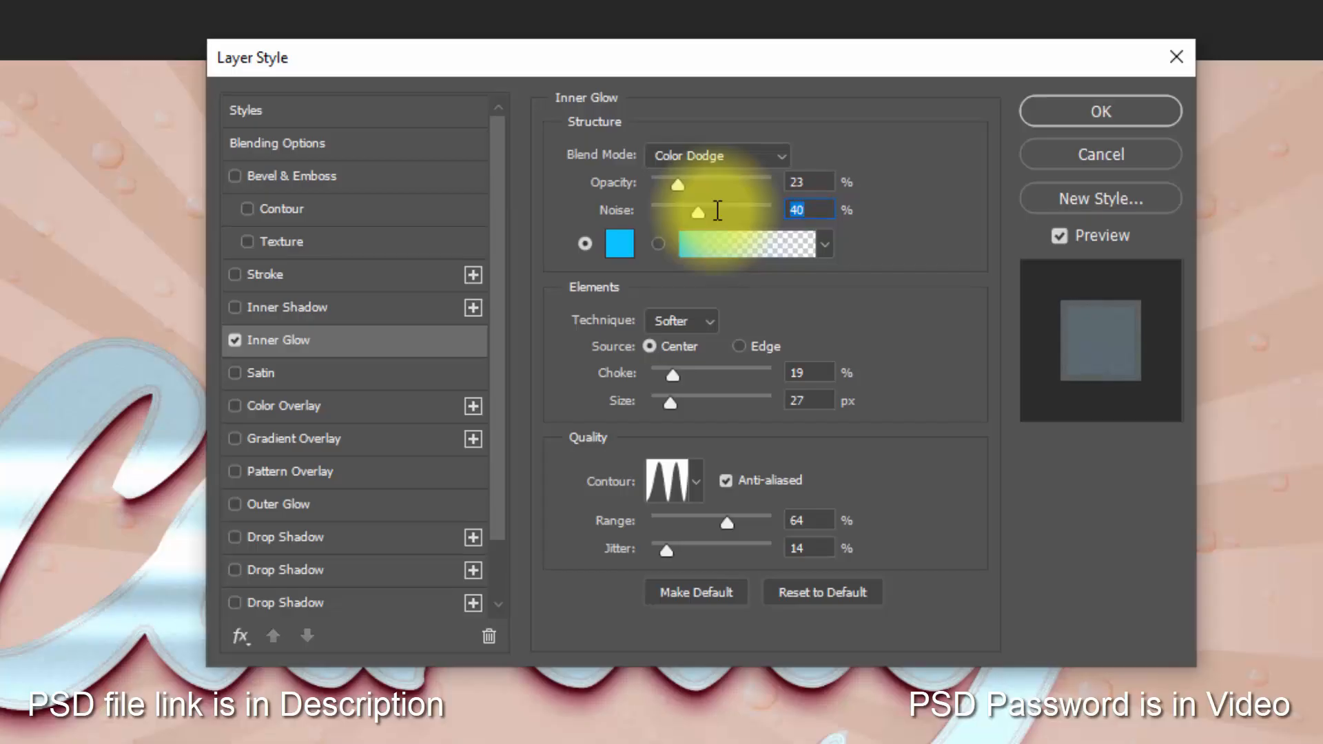
{"action": "type", "text": "0"}
{"action": "left_click", "coordinate": [624, 244]}
{"action": "left_click_drag", "start_coordinate": [255, 250], "coordinate": [142, 114]}
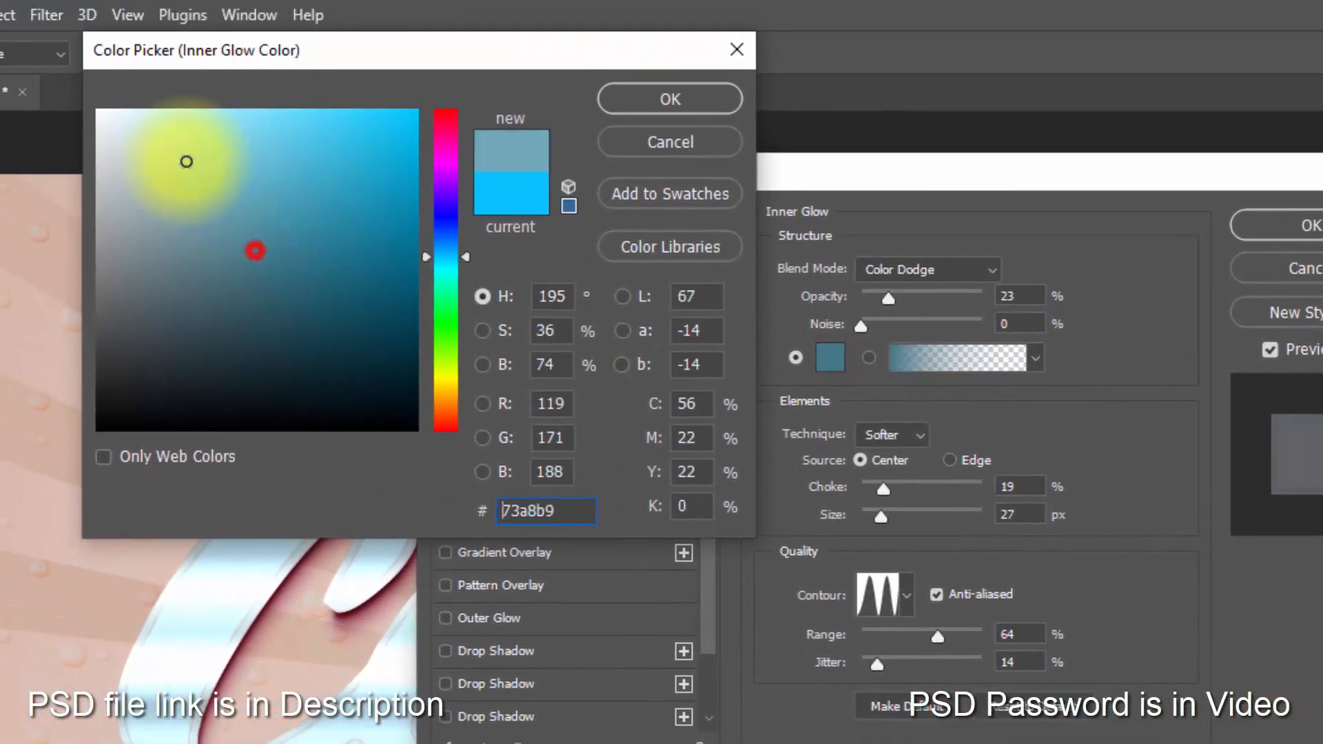
{"action": "left_click", "coordinate": [670, 99]}
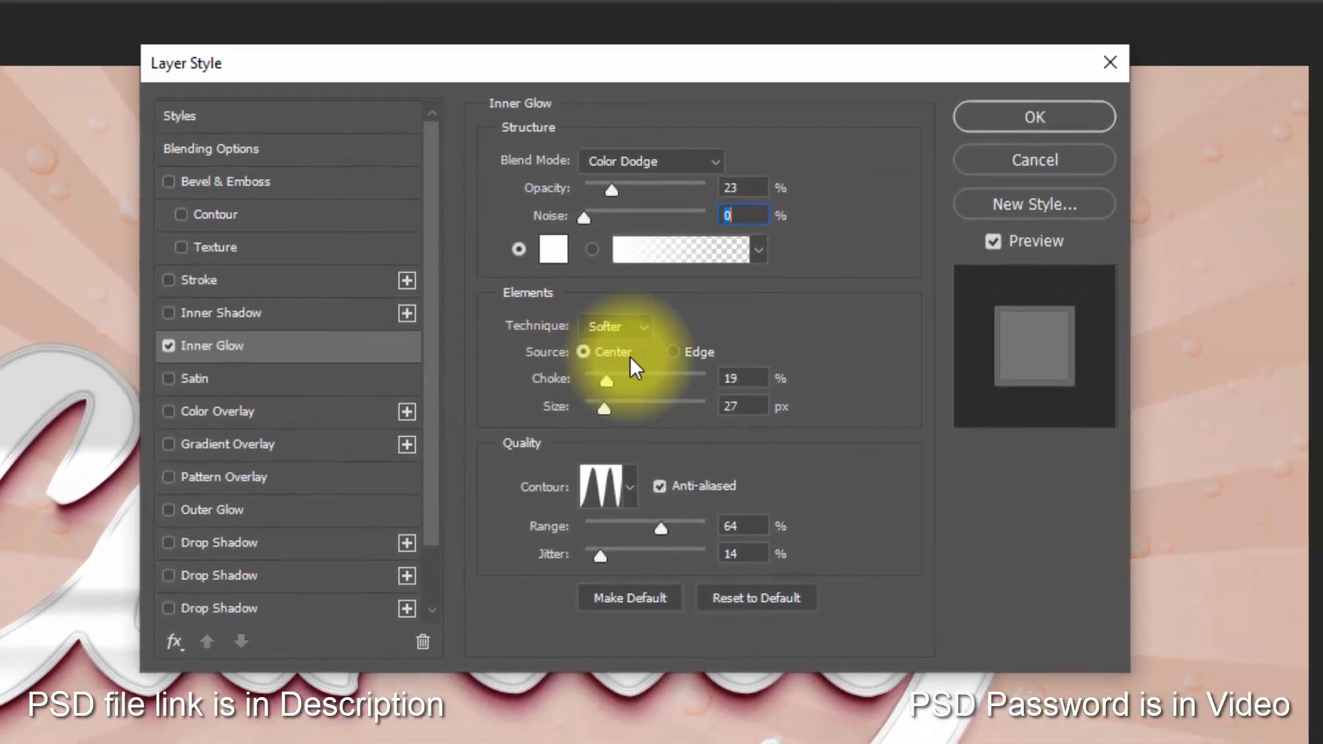
- Set the inner glow's source to Edge with 0% choke and a size of 16 px
{"action": "left_click", "coordinate": [672, 352]}
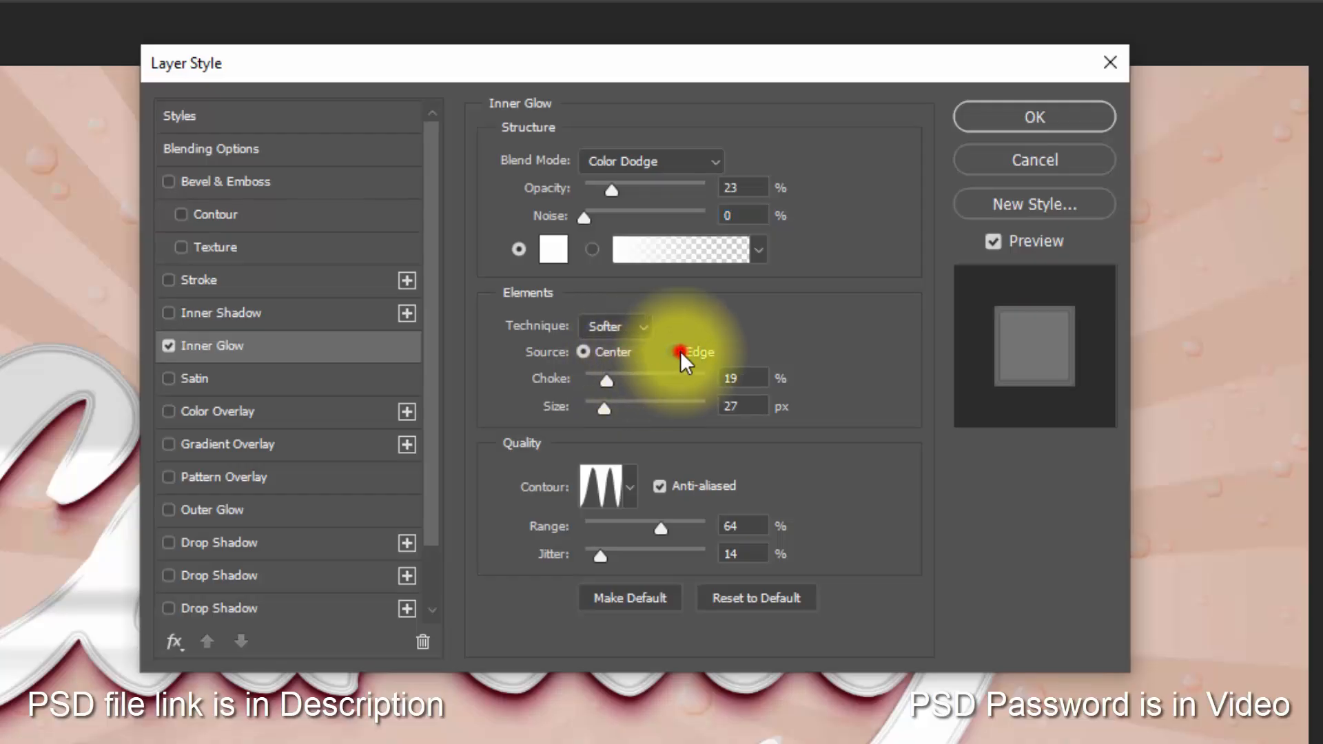
{"action": "left_click_drag", "start_coordinate": [748, 377], "coordinate": [688, 378]}
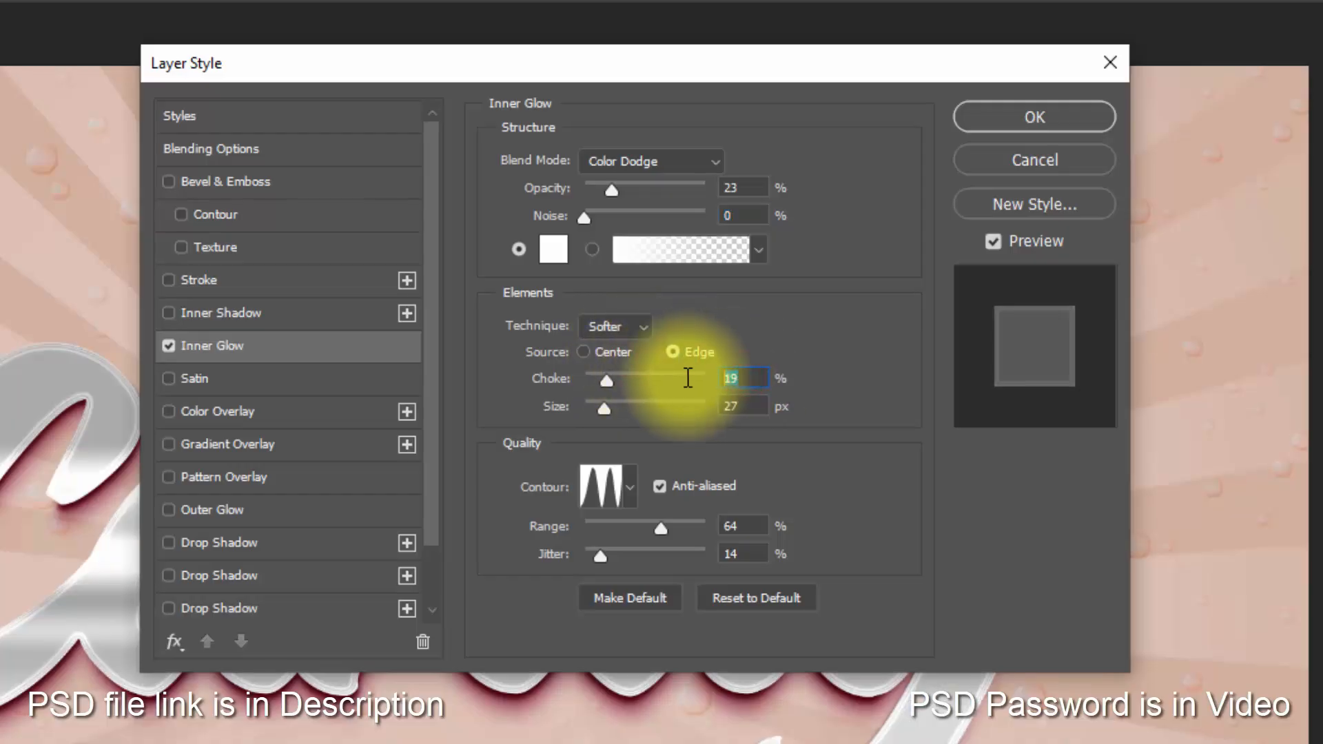
{"action": "type", "text": "0"}
{"action": "left_click_drag", "start_coordinate": [758, 407], "coordinate": [674, 401]}
{"action": "type", "text": "16"}
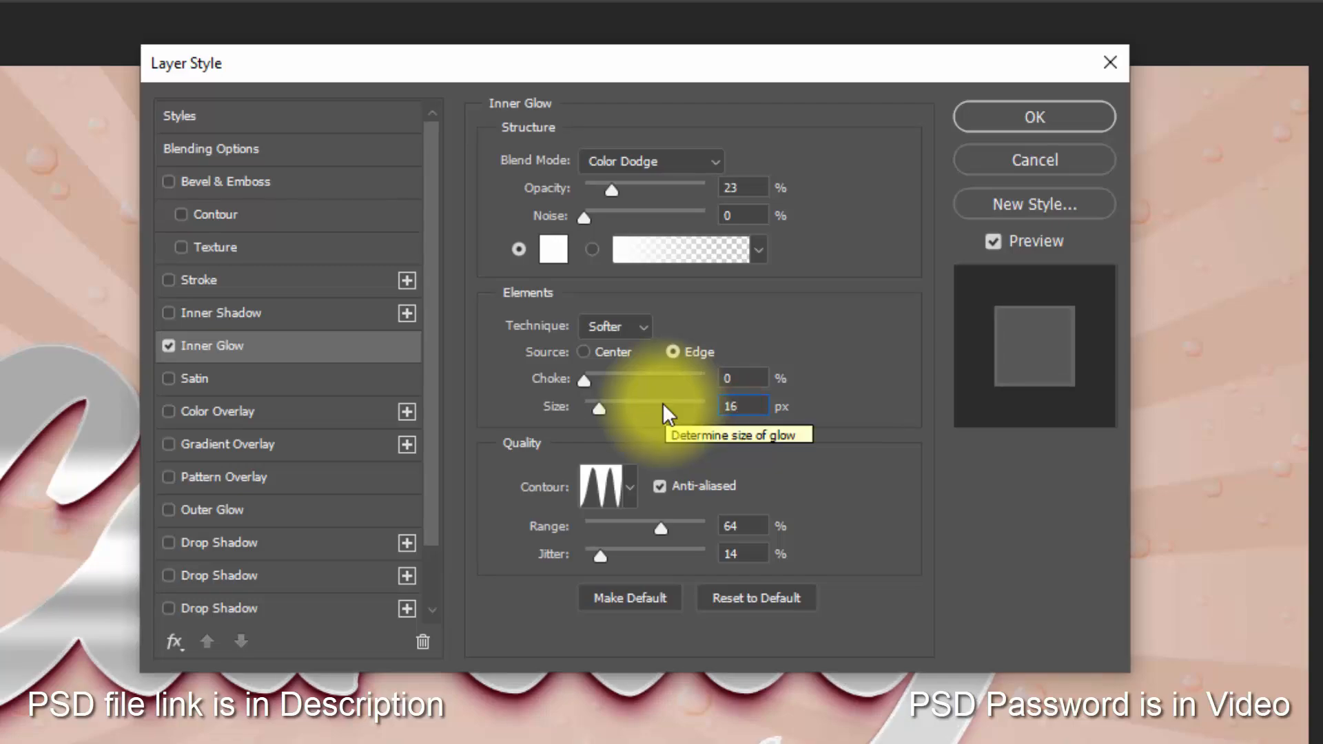
- Apply the Linear contour preset to the inner glow and set its range to 50% and jitter to 0%
{"action": "left_click", "coordinate": [603, 484]}
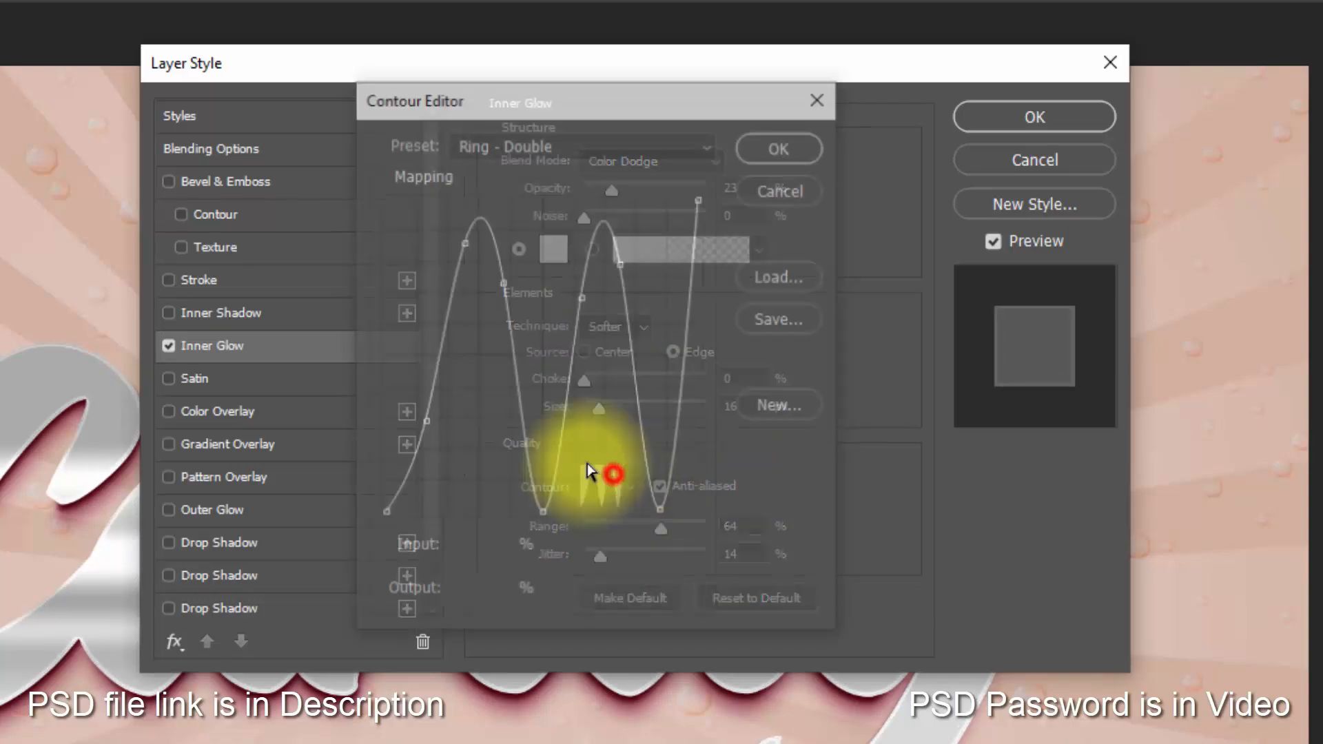
{"action": "left_click", "coordinate": [491, 145]}
{"action": "left_click", "coordinate": [488, 254]}
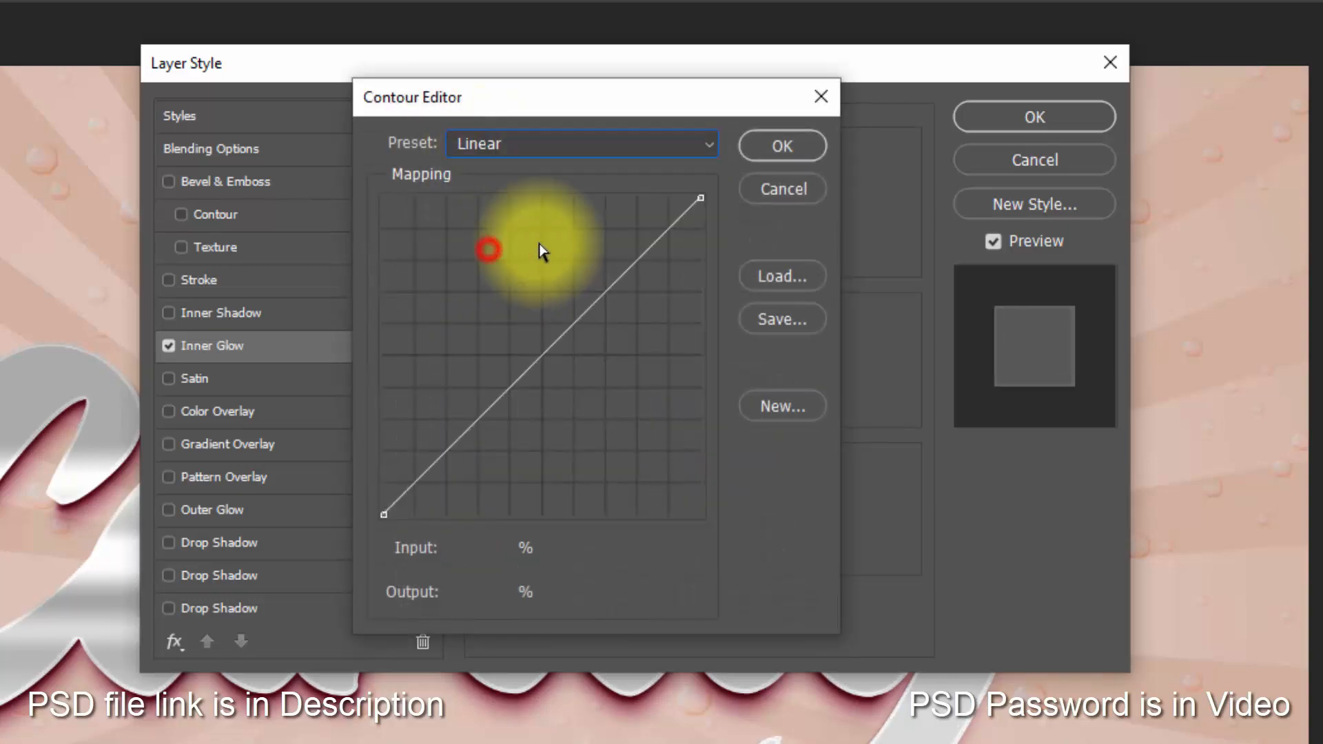
{"action": "left_click", "coordinate": [771, 155]}
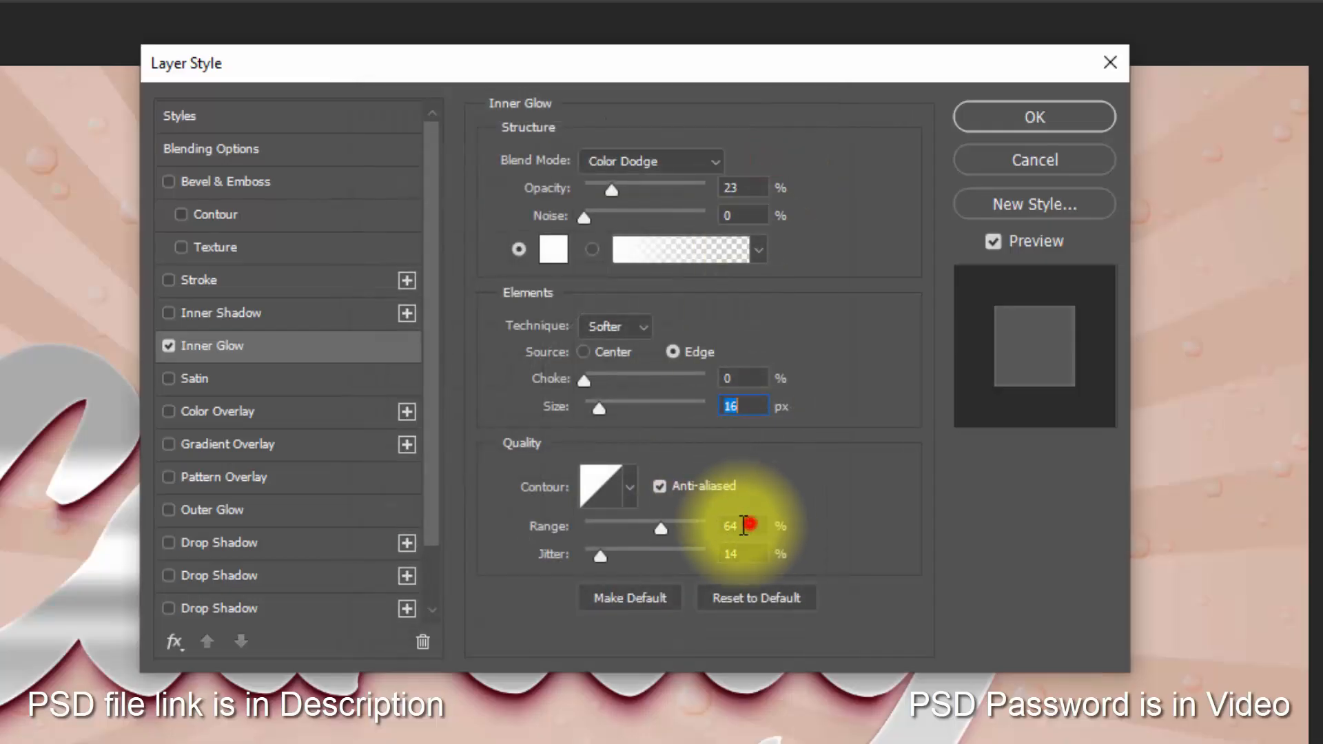
{"action": "left_click_drag", "start_coordinate": [747, 523], "coordinate": [670, 526]}
{"action": "type", "text": "50"}
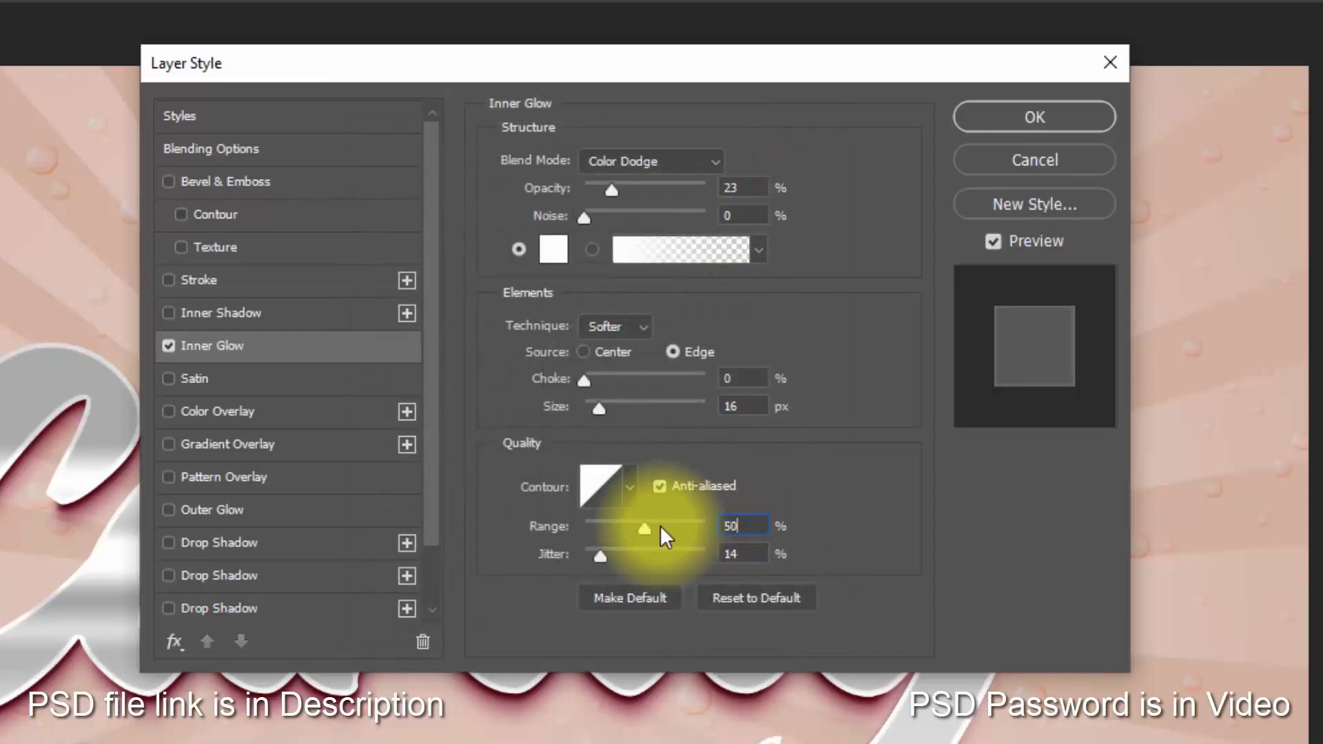
{"action": "left_click_drag", "start_coordinate": [744, 554], "coordinate": [640, 555]}
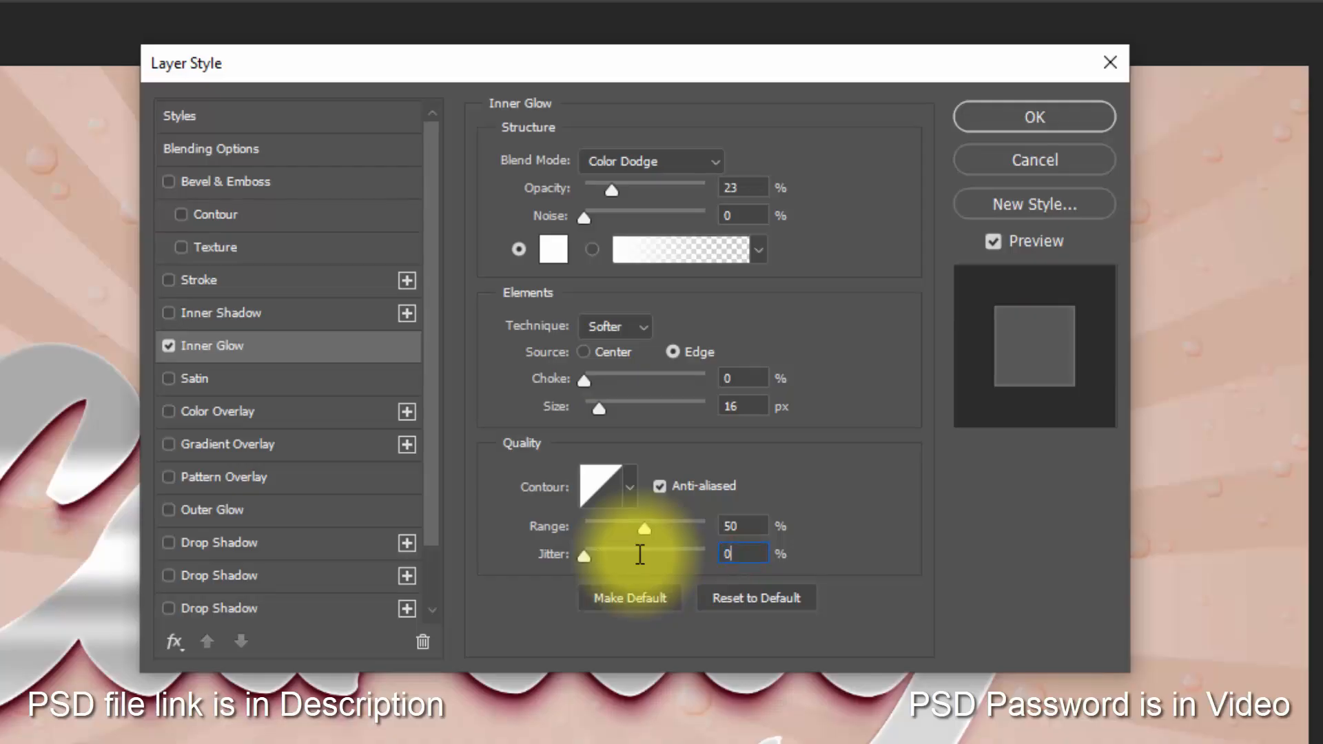
- Add a Color Overlay to the Border group using Linear Burn, color #d21979 and 93% opacity
{"action": "left_click", "coordinate": [264, 416]}
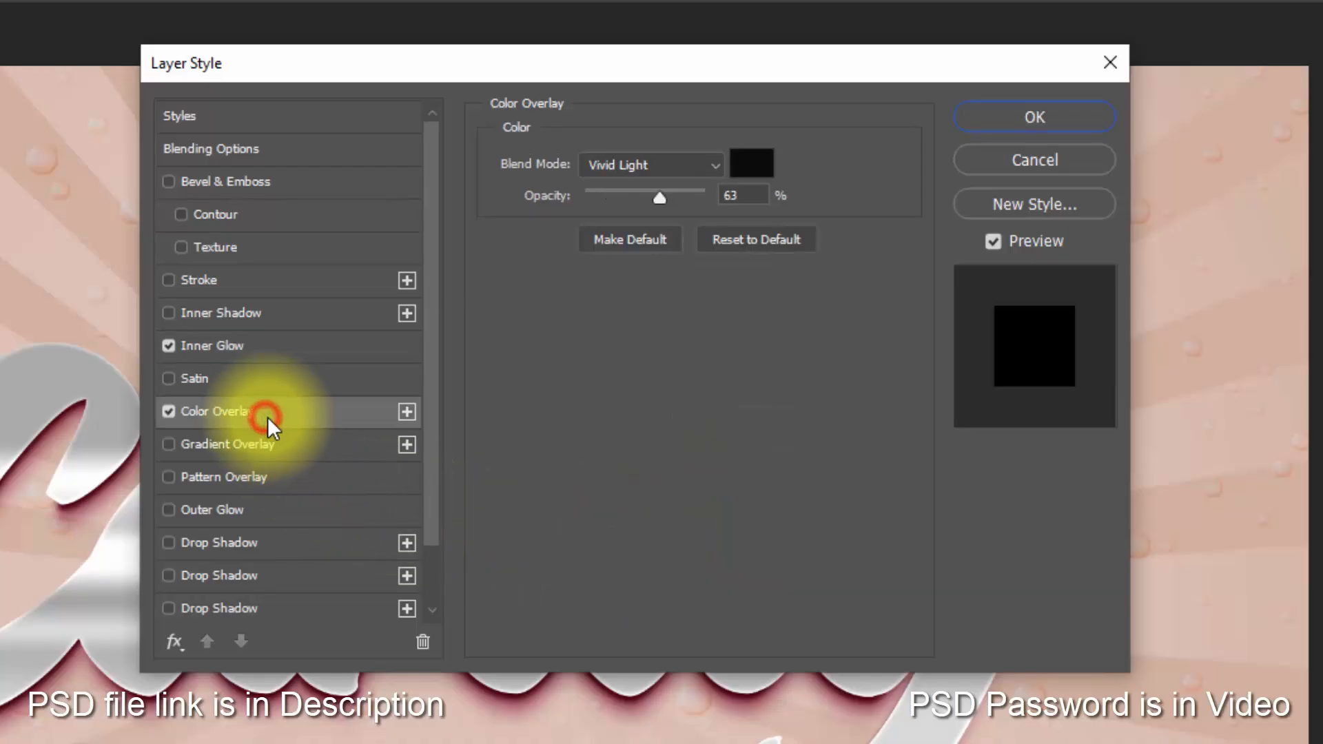
{"action": "left_click", "coordinate": [629, 164]}
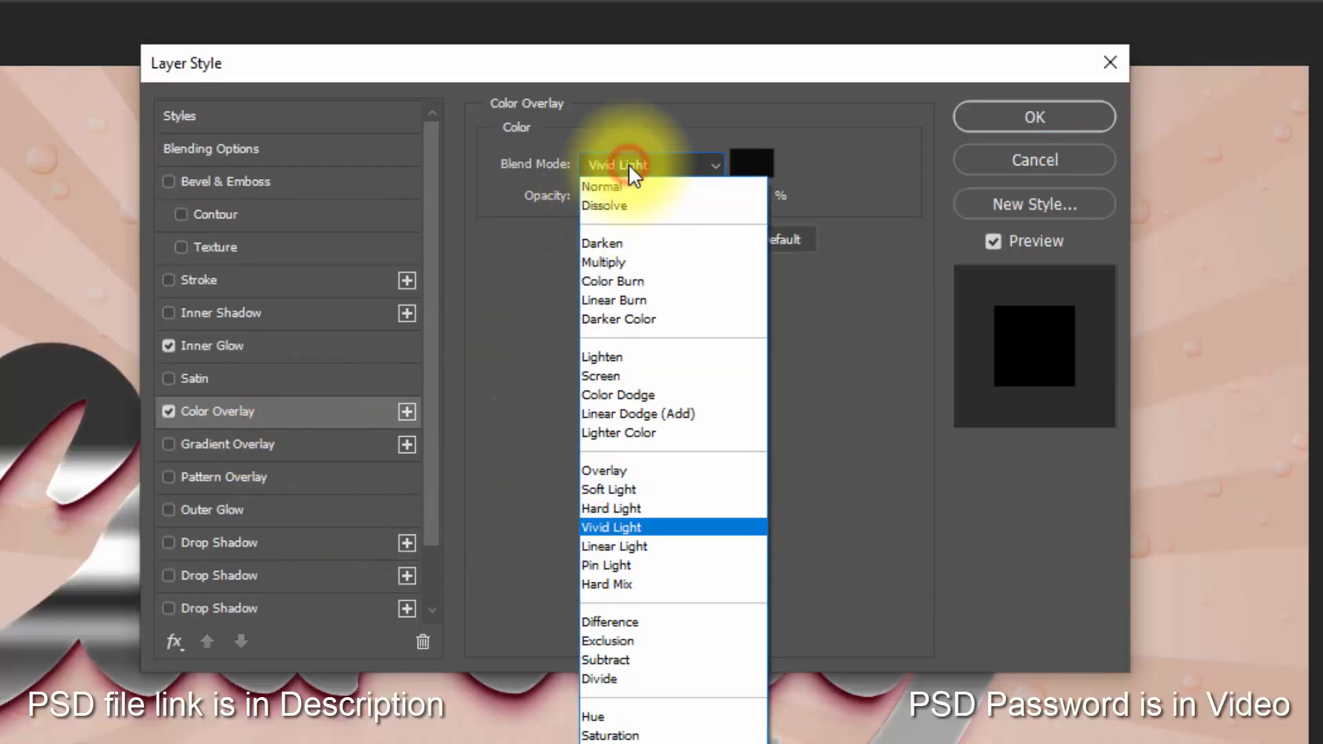
{"action": "left_click", "coordinate": [624, 299]}
{"action": "left_click", "coordinate": [752, 167]}
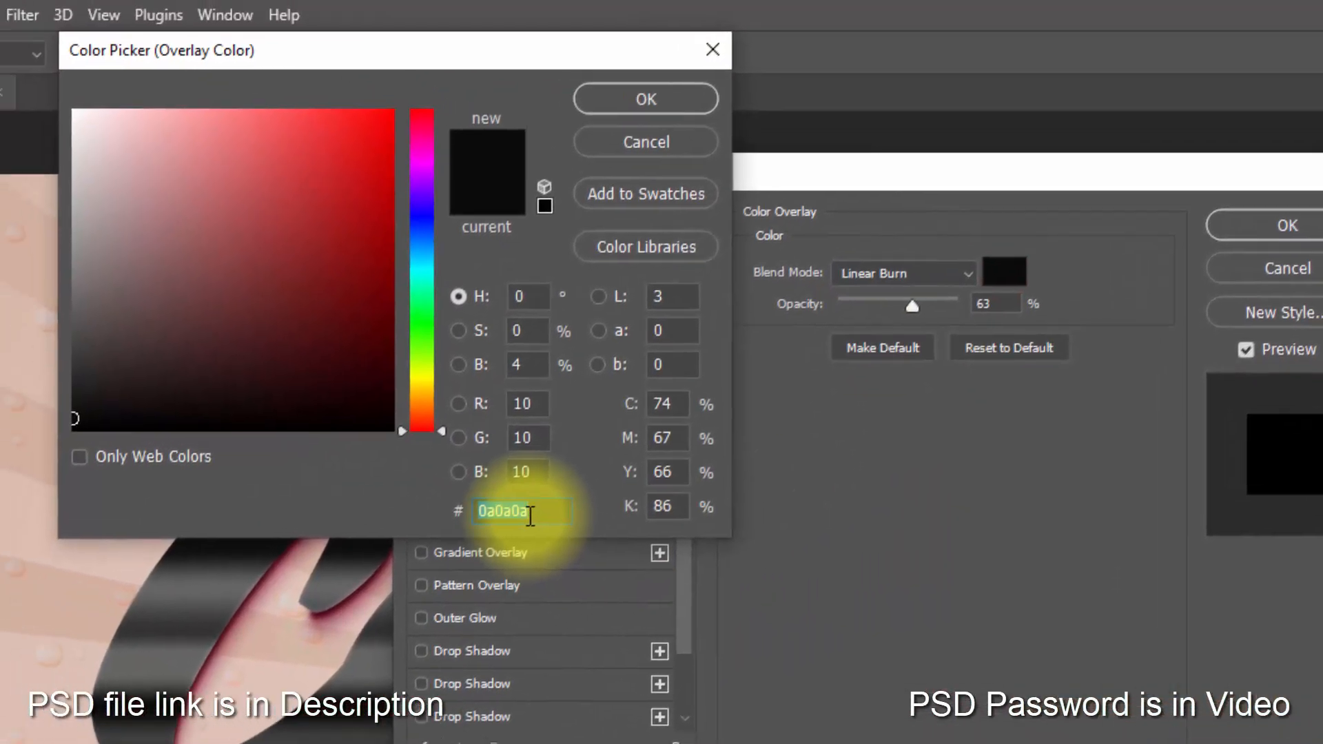
{"action": "type", "text": "d"}
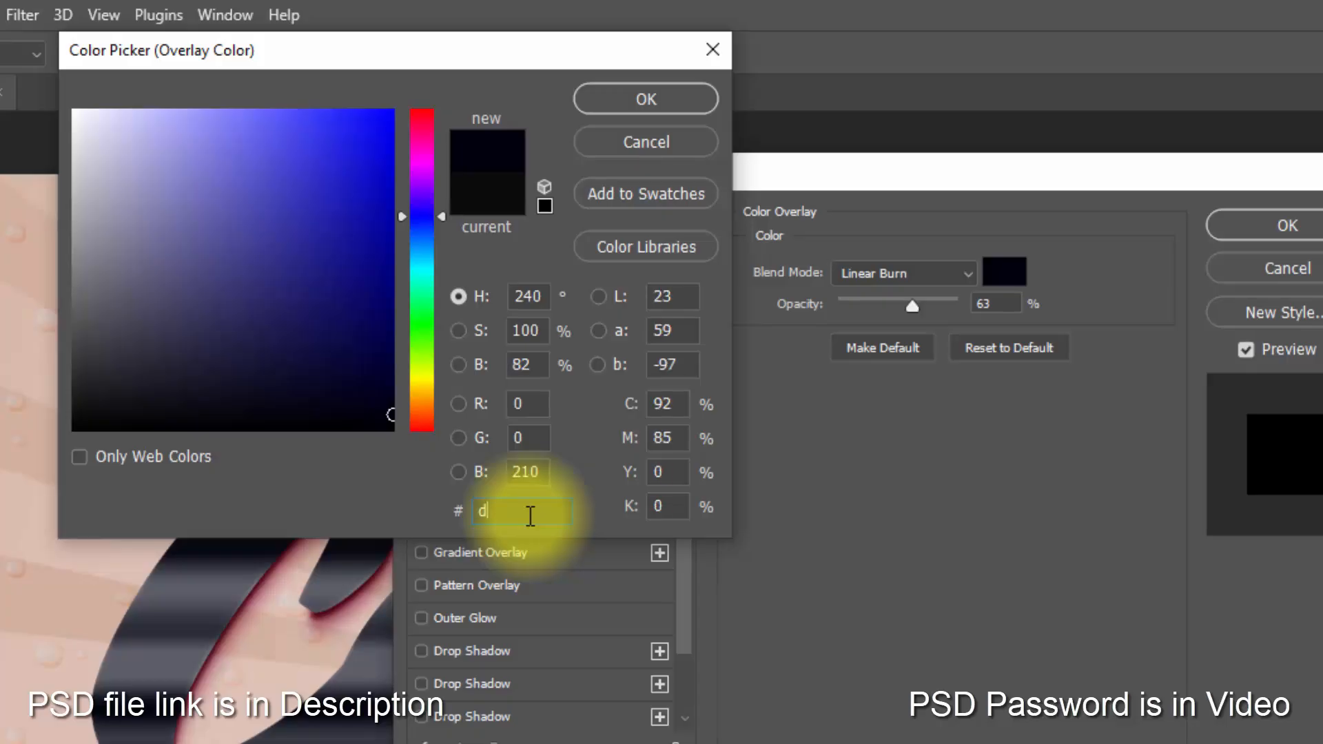
{"action": "type", "text": "21979"}
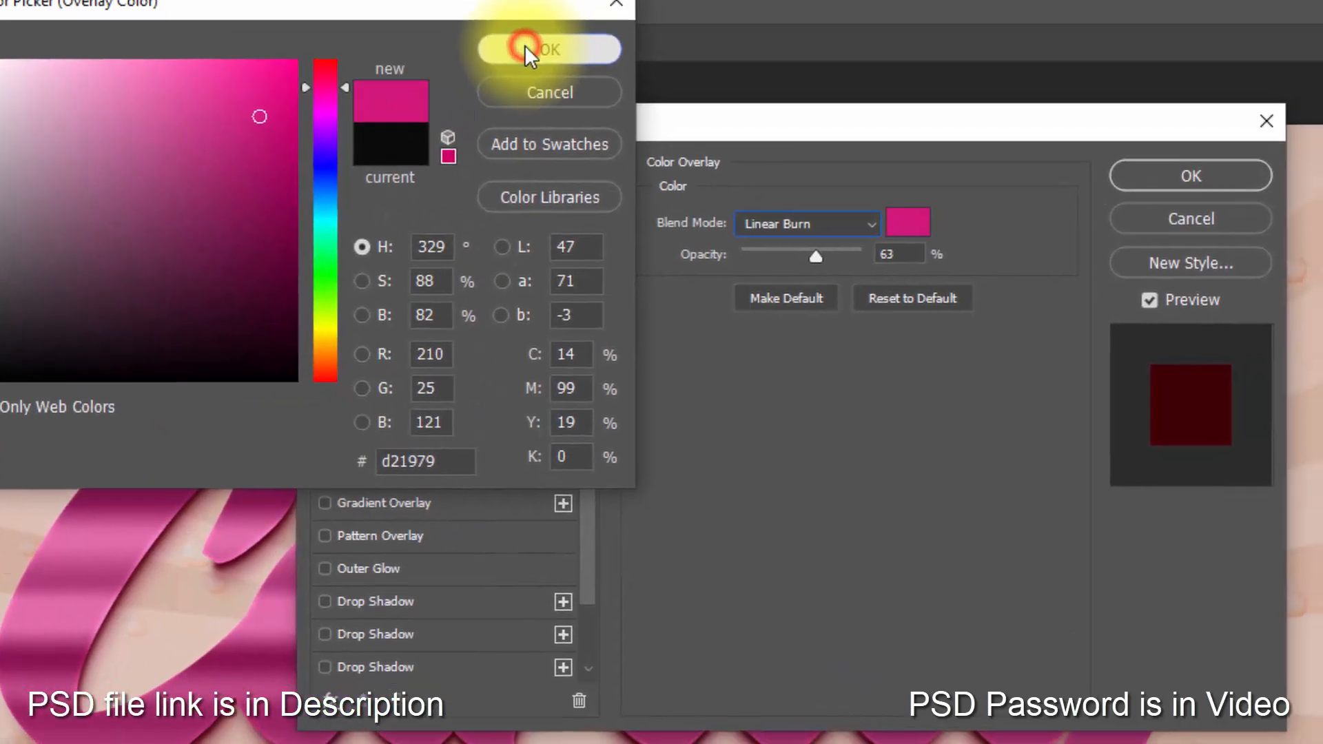
{"action": "left_click", "coordinate": [646, 98]}
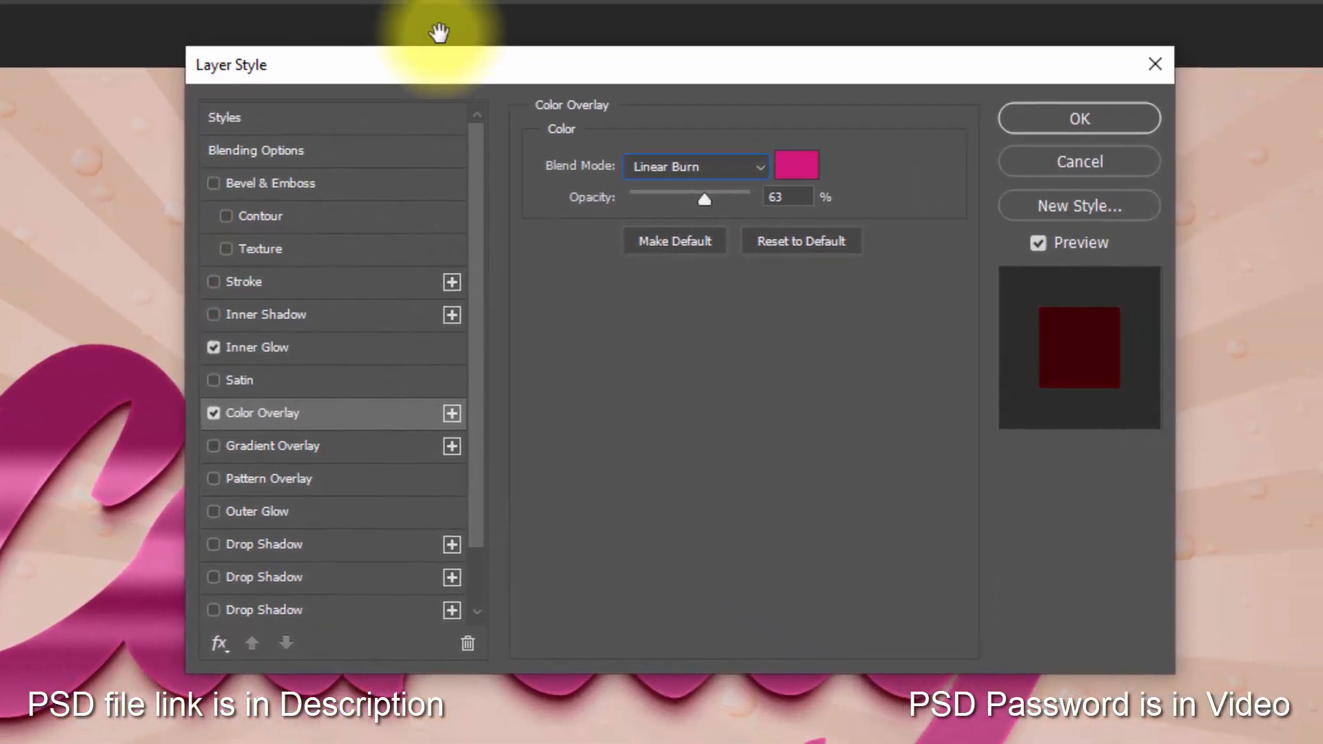
{"action": "left_click", "coordinate": [791, 197]}
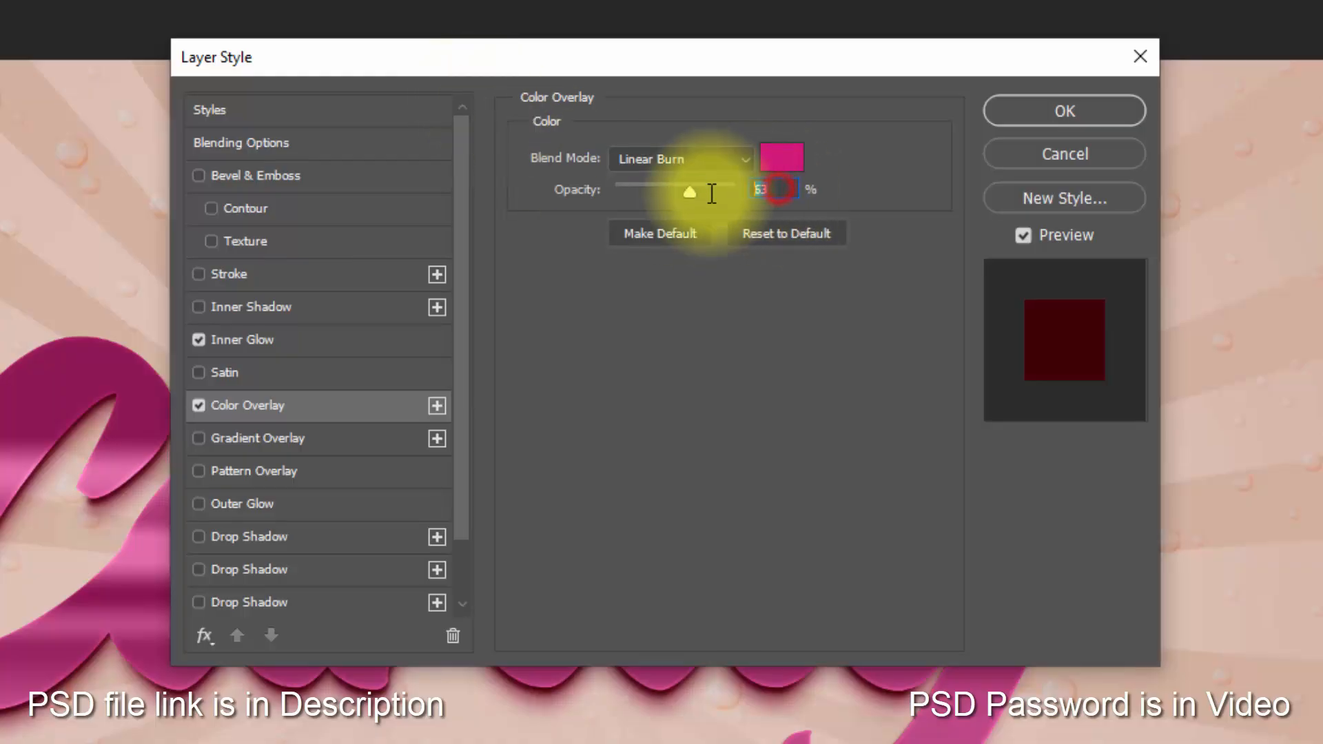
{"action": "type", "text": "93"}
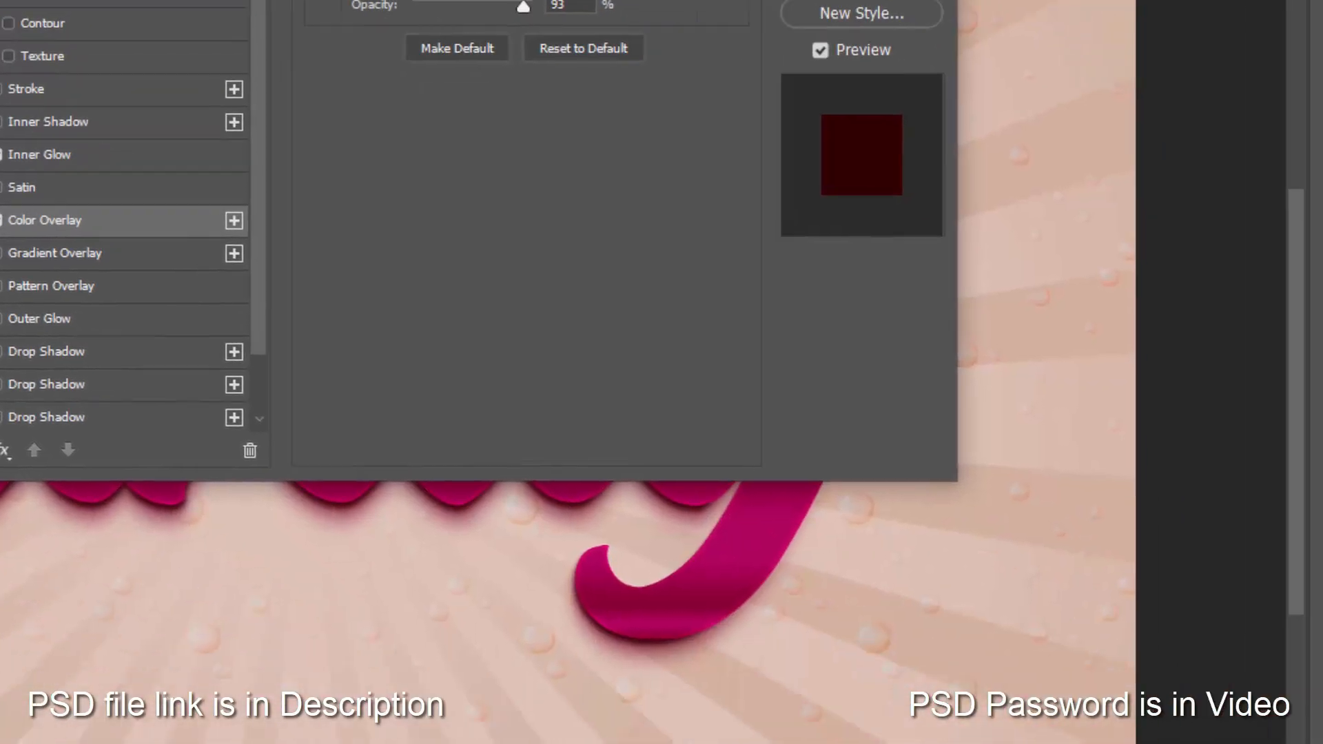
- Apply the Border group's layer style, collapse its effects list and make the Surface layer visible
{"action": "left_click", "coordinate": [1058, 120]}
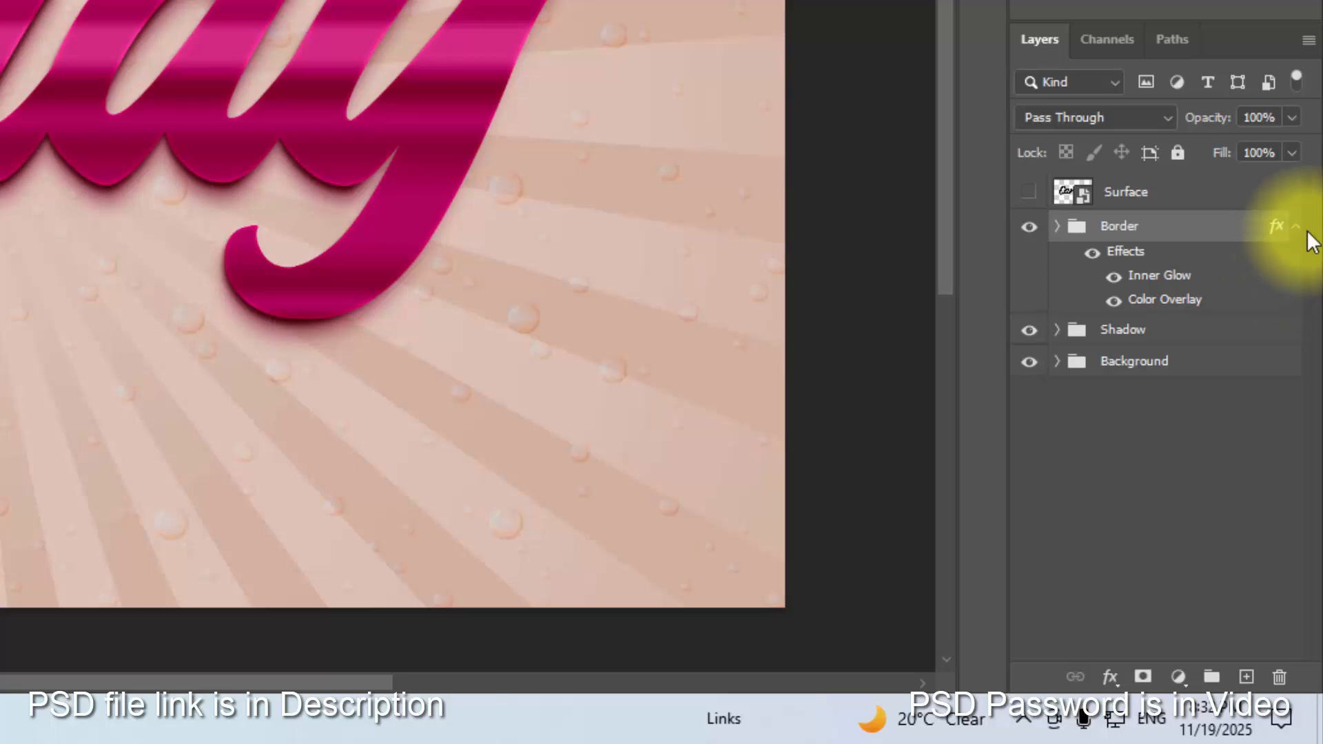
{"action": "left_click", "coordinate": [1302, 232]}
{"action": "left_click", "coordinate": [1029, 192]}
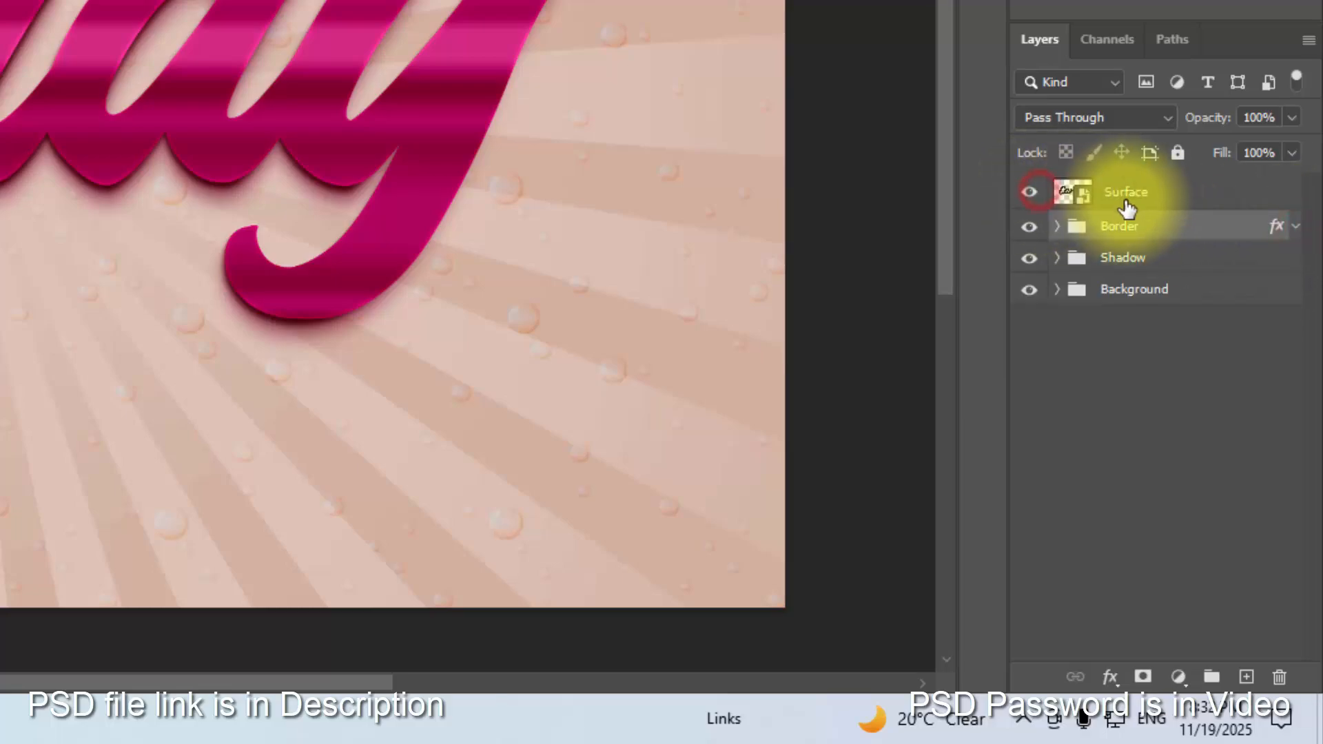
- Add a stroke effect to the Surface layer with 5 px size, Outside position, Normal blend mode and 100% opacity
{"action": "left_click", "coordinate": [1167, 203]}
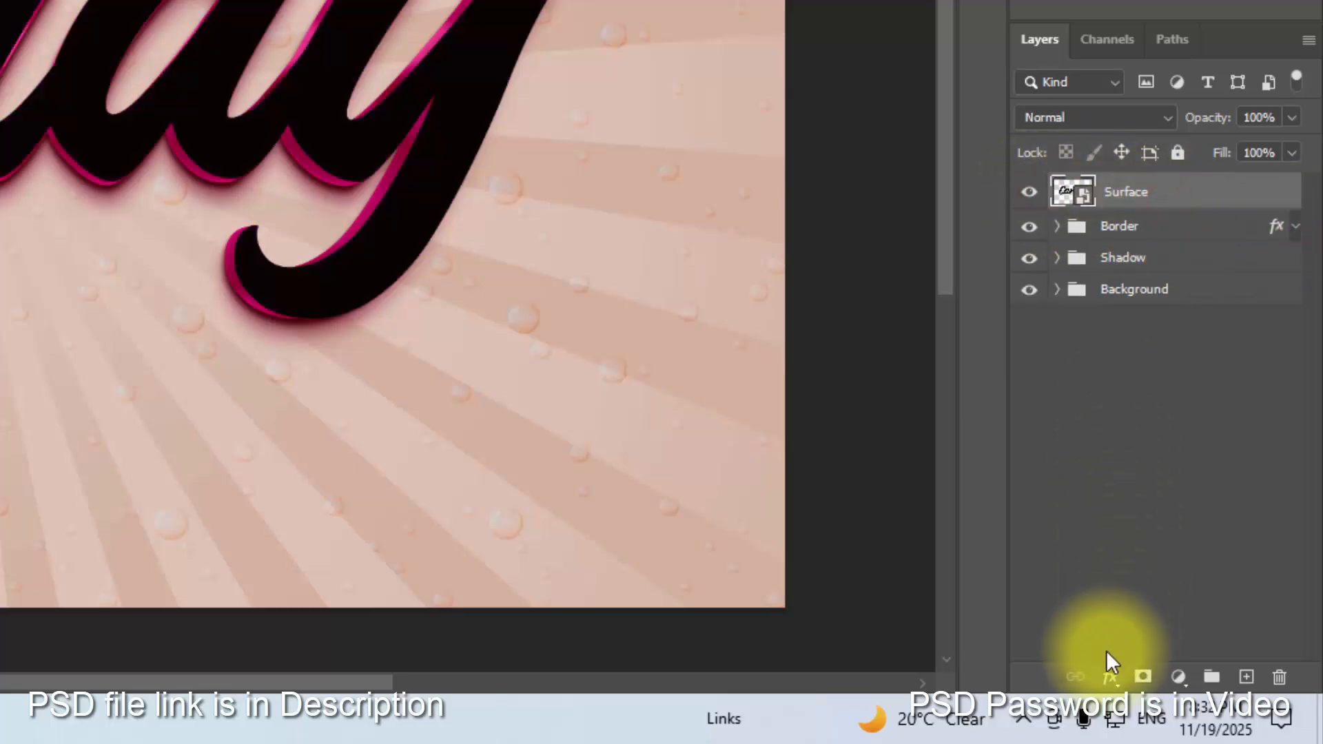
{"action": "left_click", "coordinate": [1108, 677]}
{"action": "left_click", "coordinate": [1144, 433]}
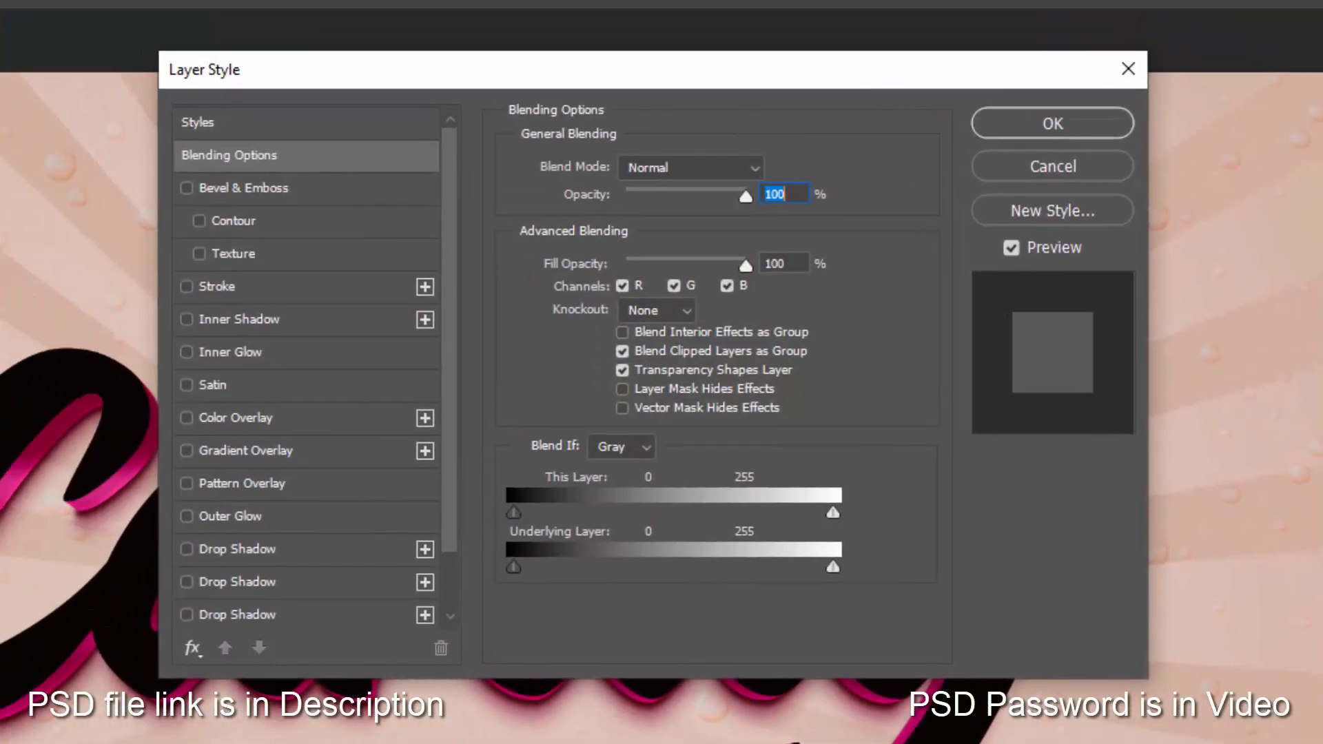
{"action": "left_click", "coordinate": [786, 264]}
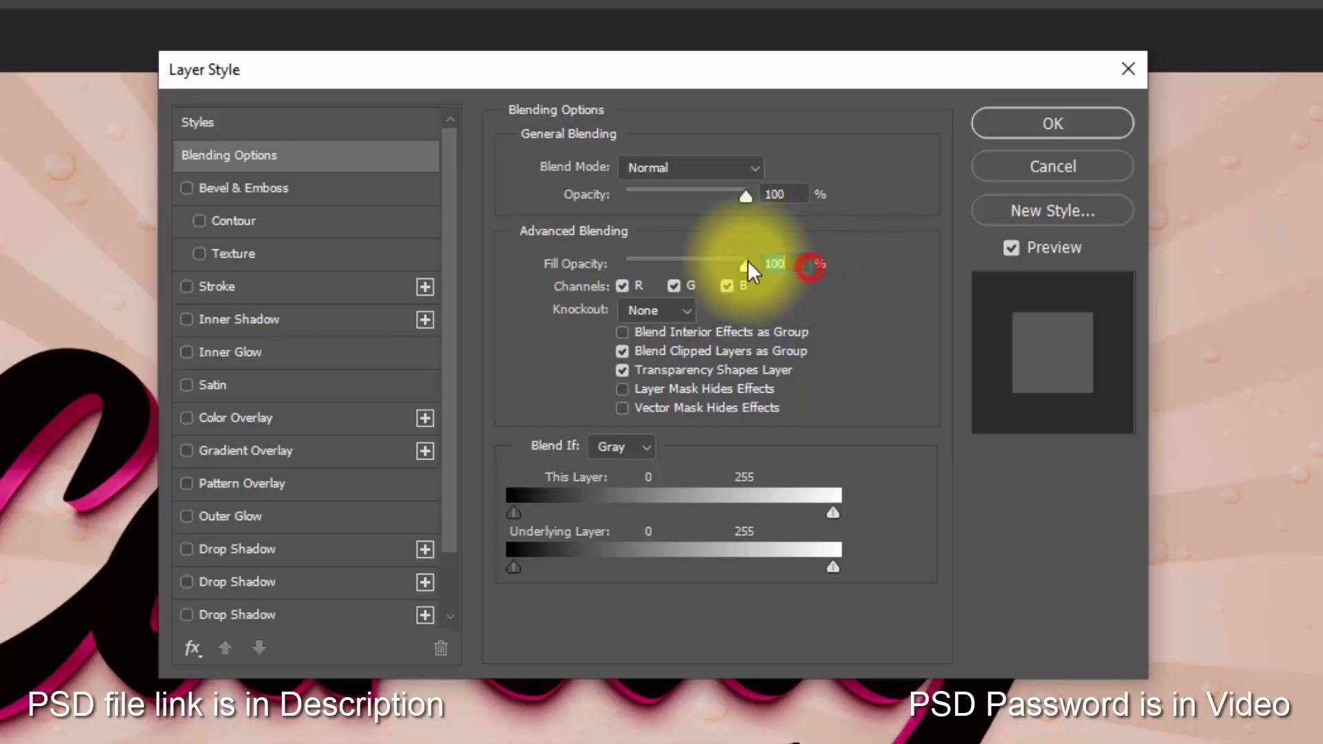
{"action": "left_click", "coordinate": [348, 287]}
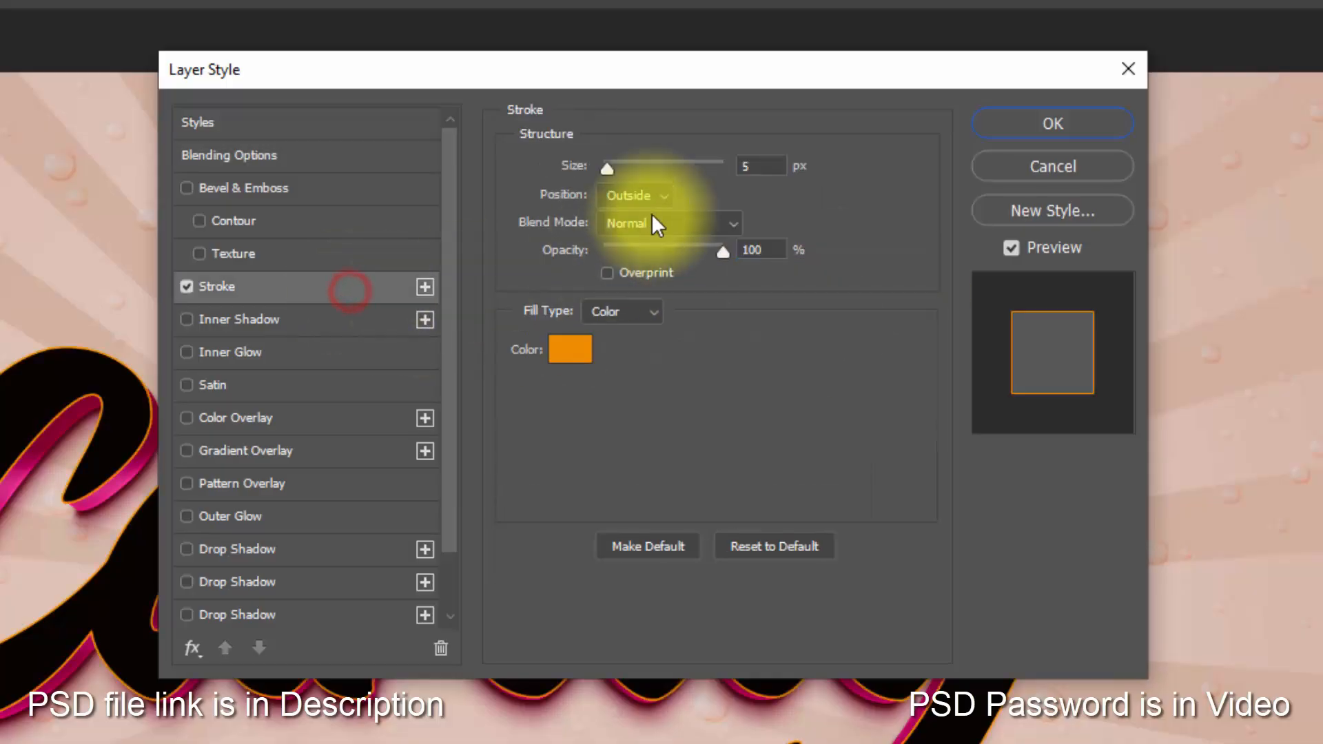
{"action": "left_click", "coordinate": [760, 162]}
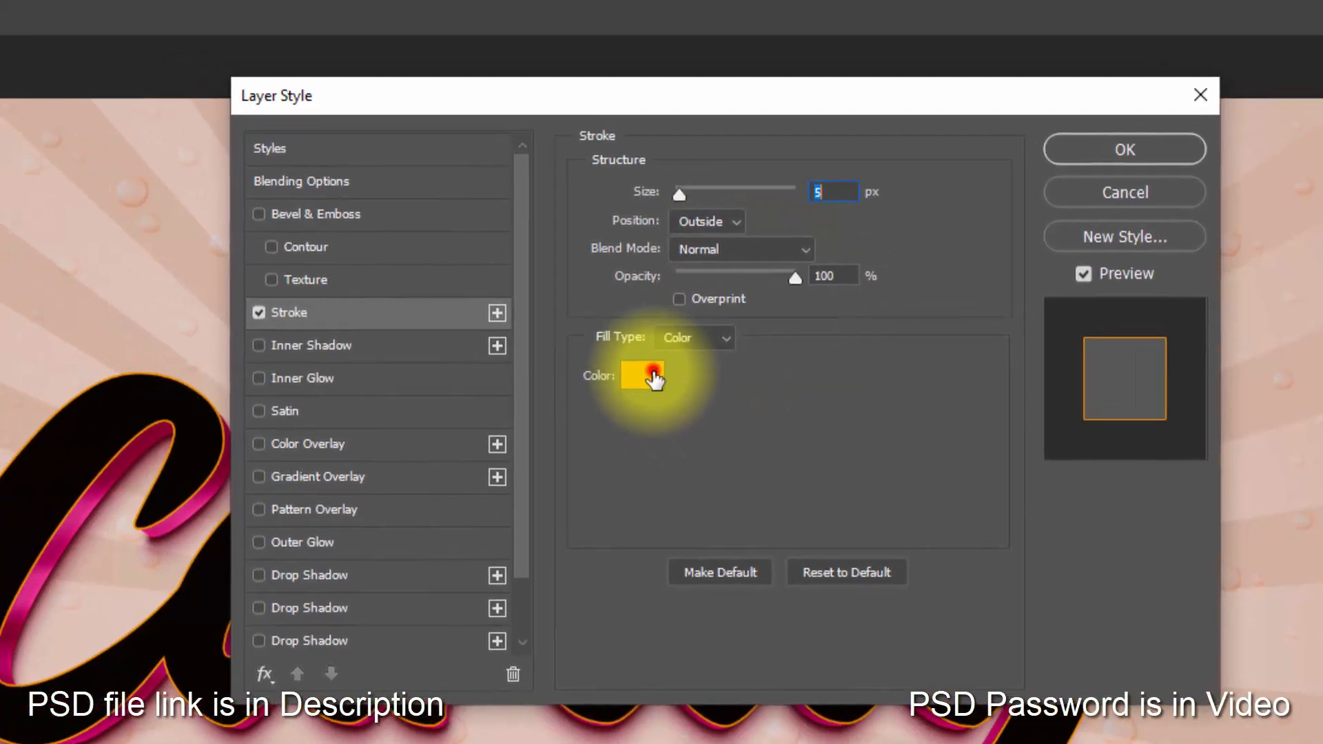
- Set the Surface layer's stroke color to #ff64a2 and apply the layer style
{"action": "left_click", "coordinate": [570, 350]}
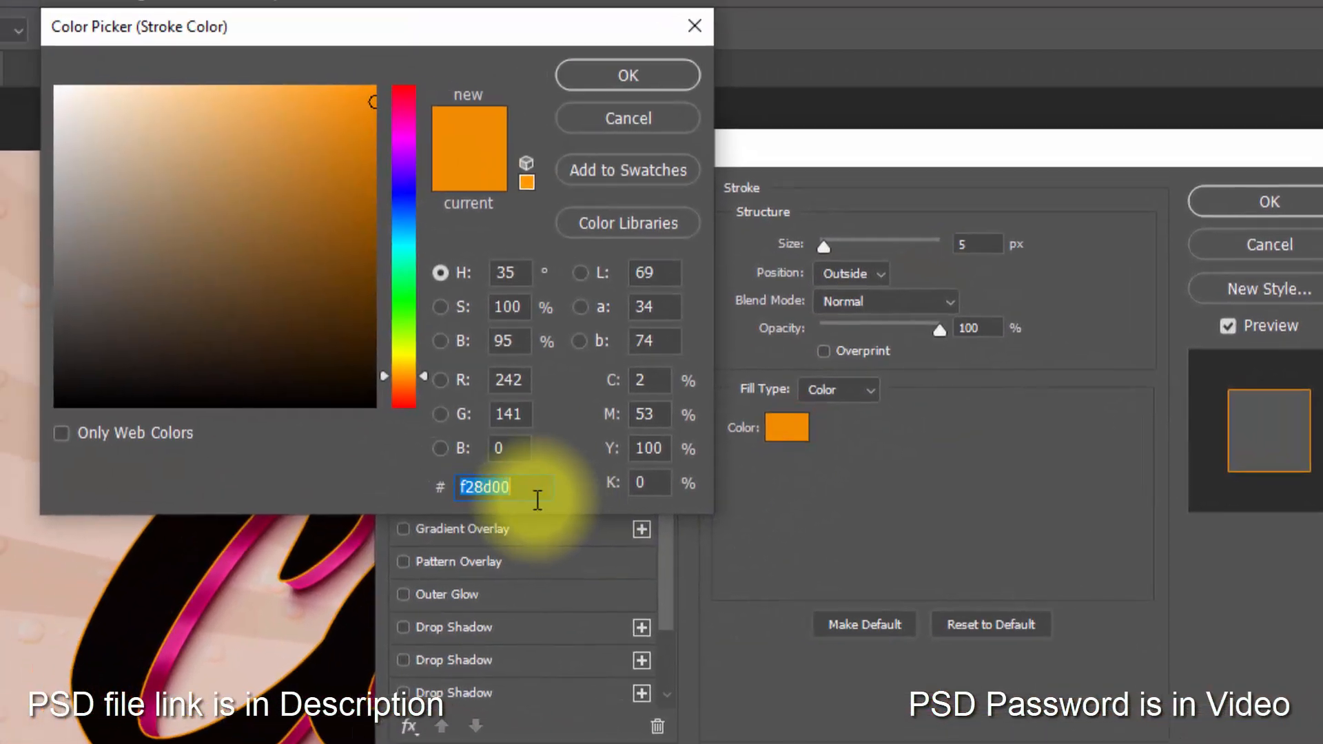
{"action": "type", "text": "ff"}
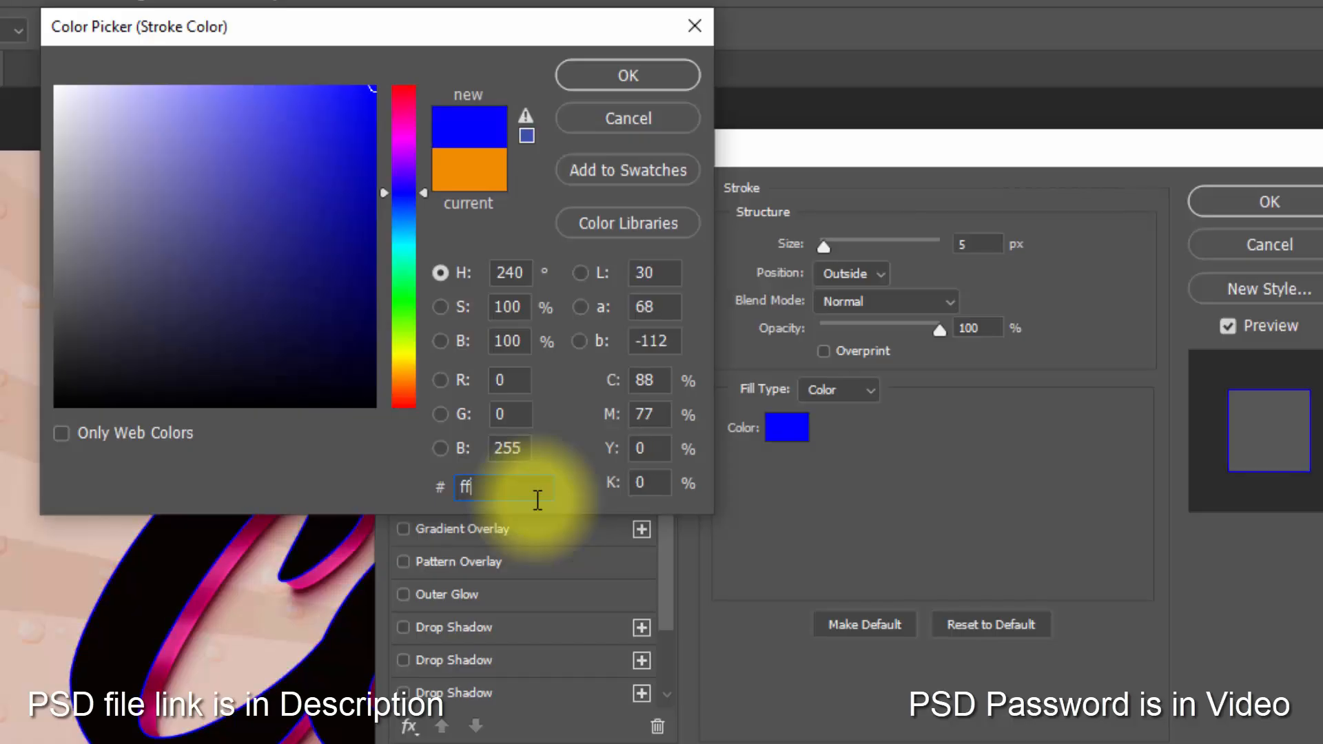
{"action": "type", "text": "64a"}
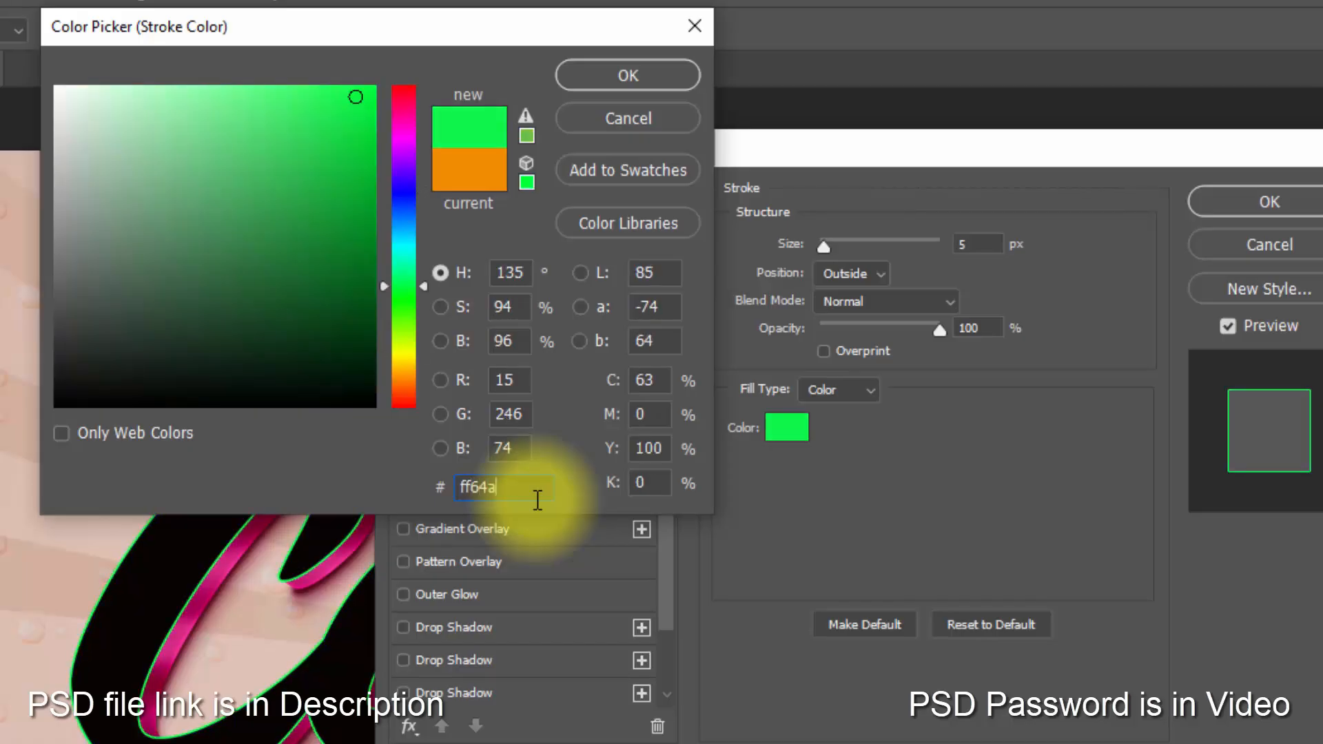
{"action": "type", "text": "2"}
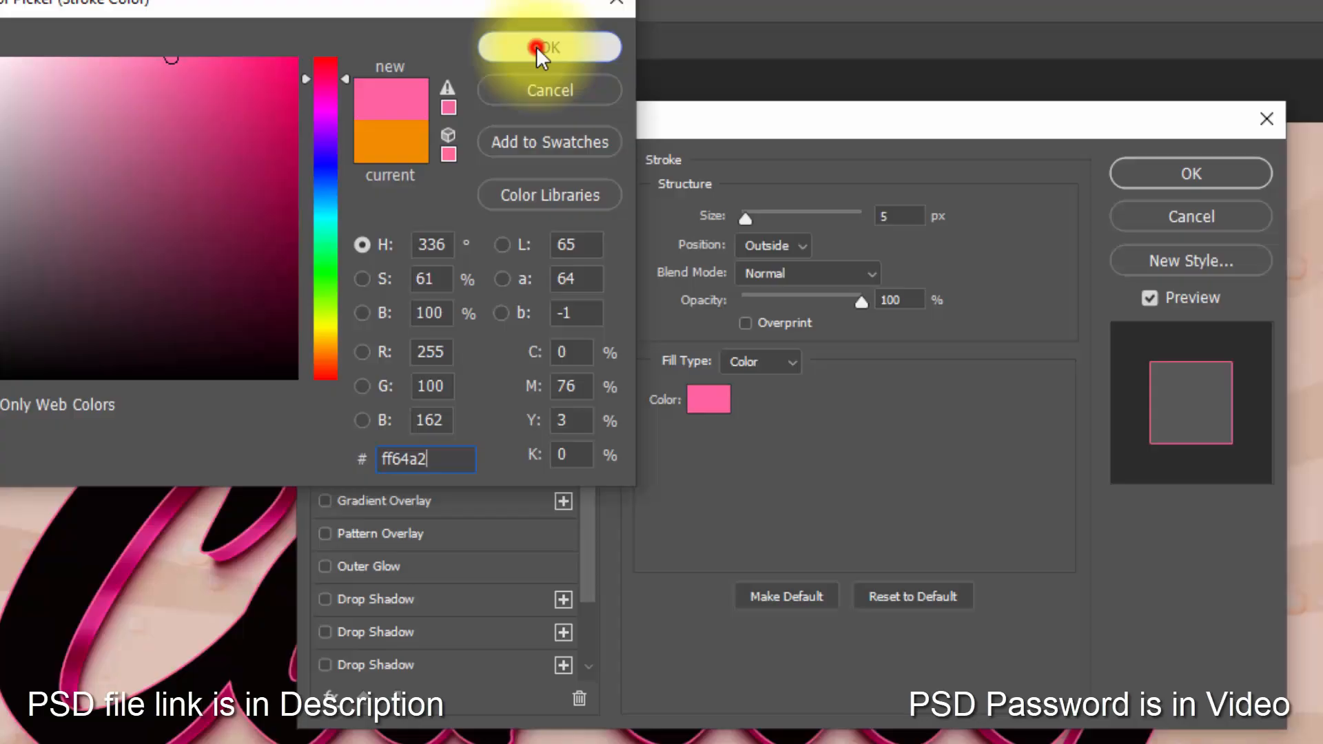
{"action": "left_click", "coordinate": [536, 47]}
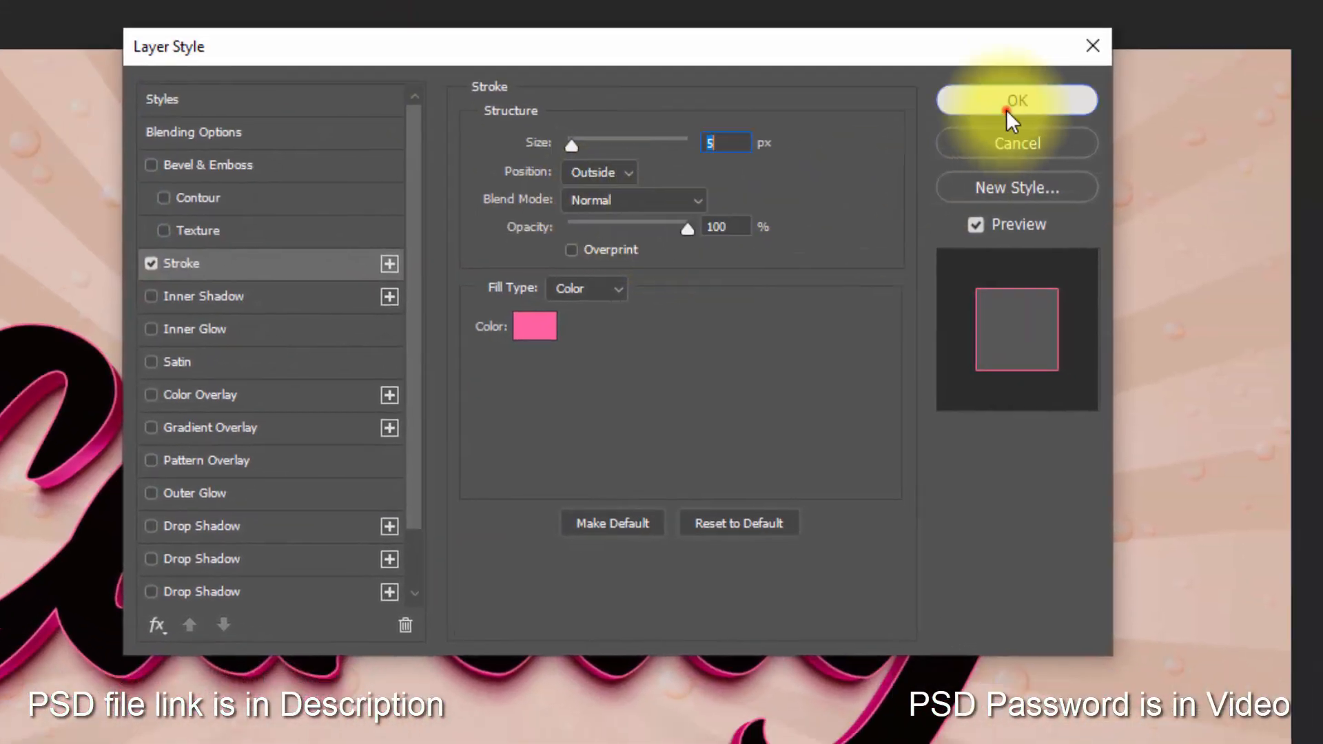
{"action": "left_click", "coordinate": [1010, 117]}
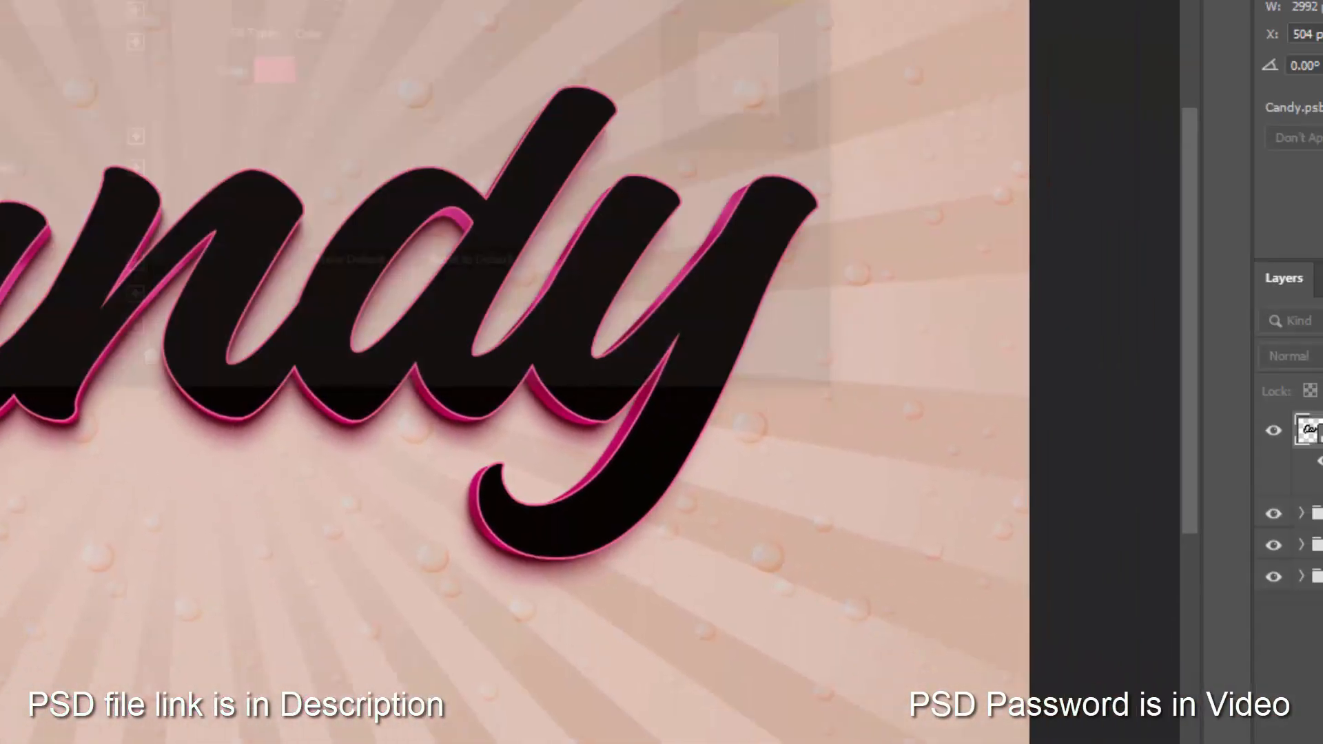
- Collapse the Surface layer's effects list and duplicate the layer in place
{"action": "left_click", "coordinate": [1296, 192]}
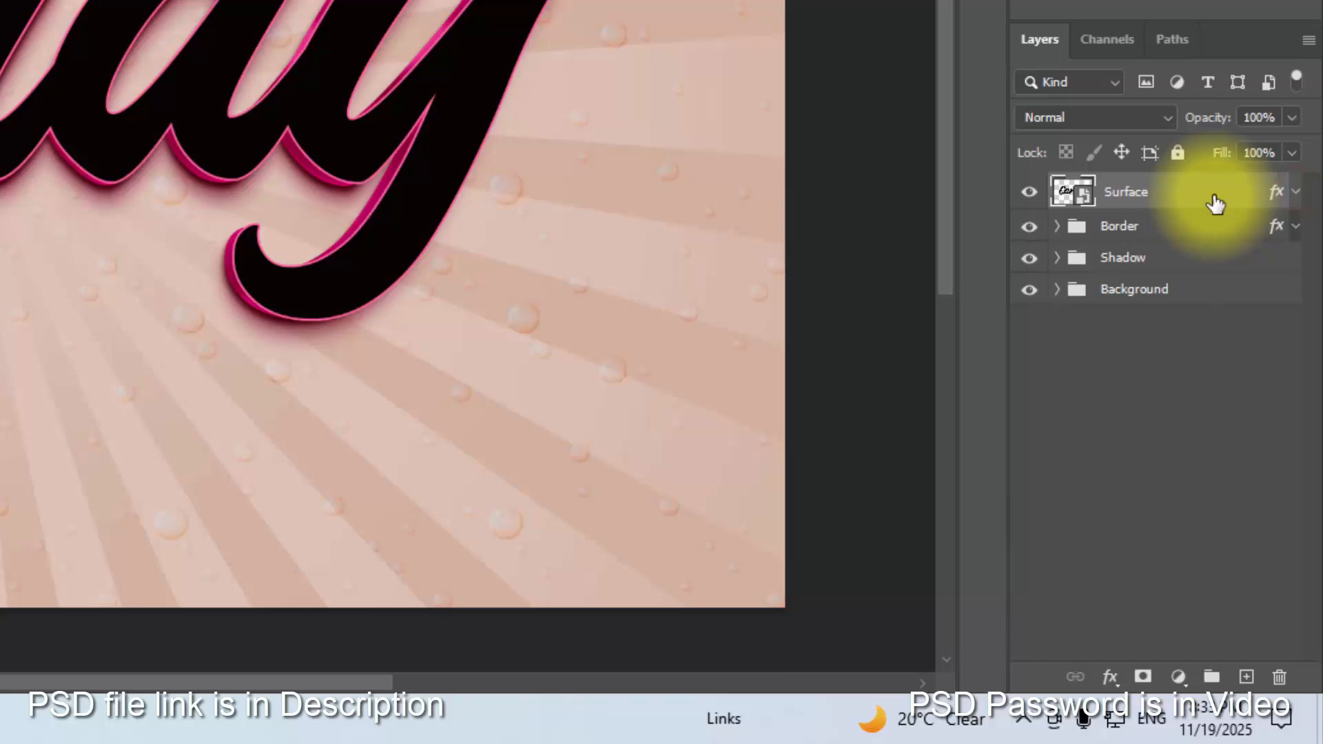
{"action": "key", "text": "ctrl+shift+alt+t"}
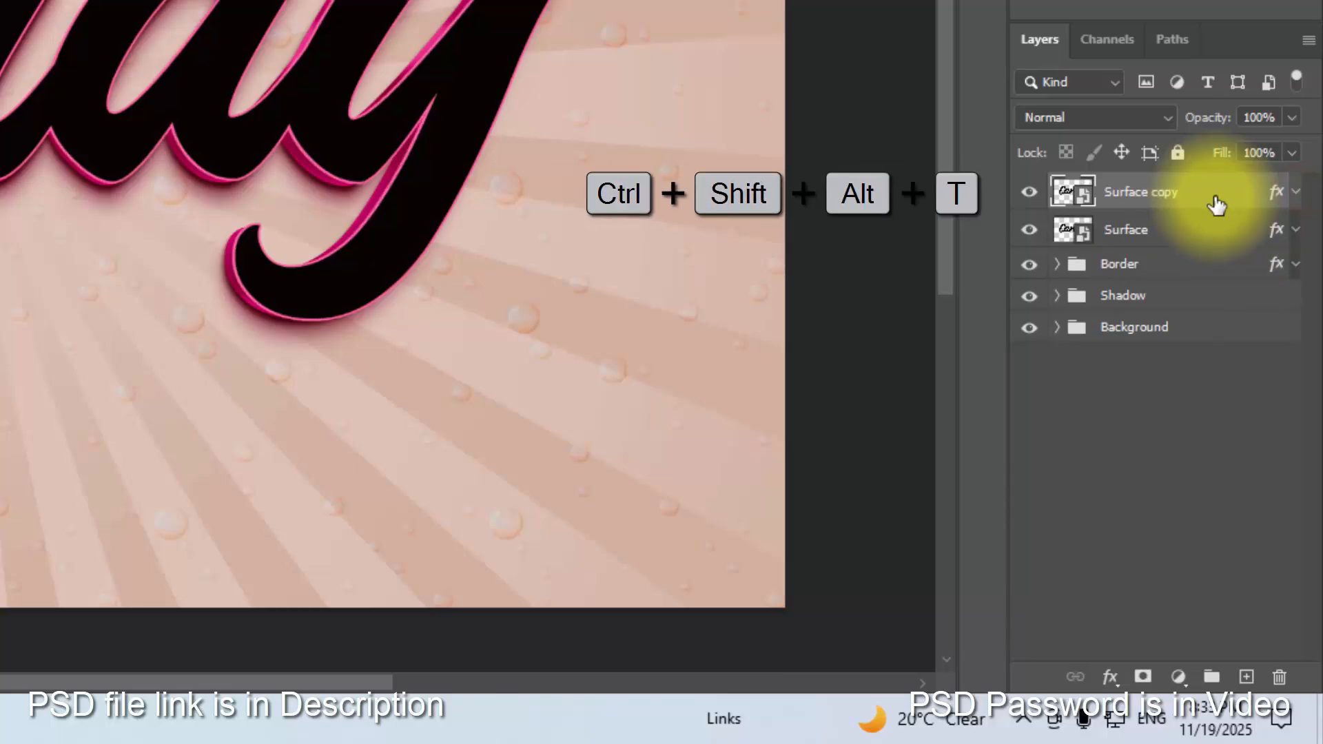
{"action": "left_click", "coordinate": [1279, 190]}
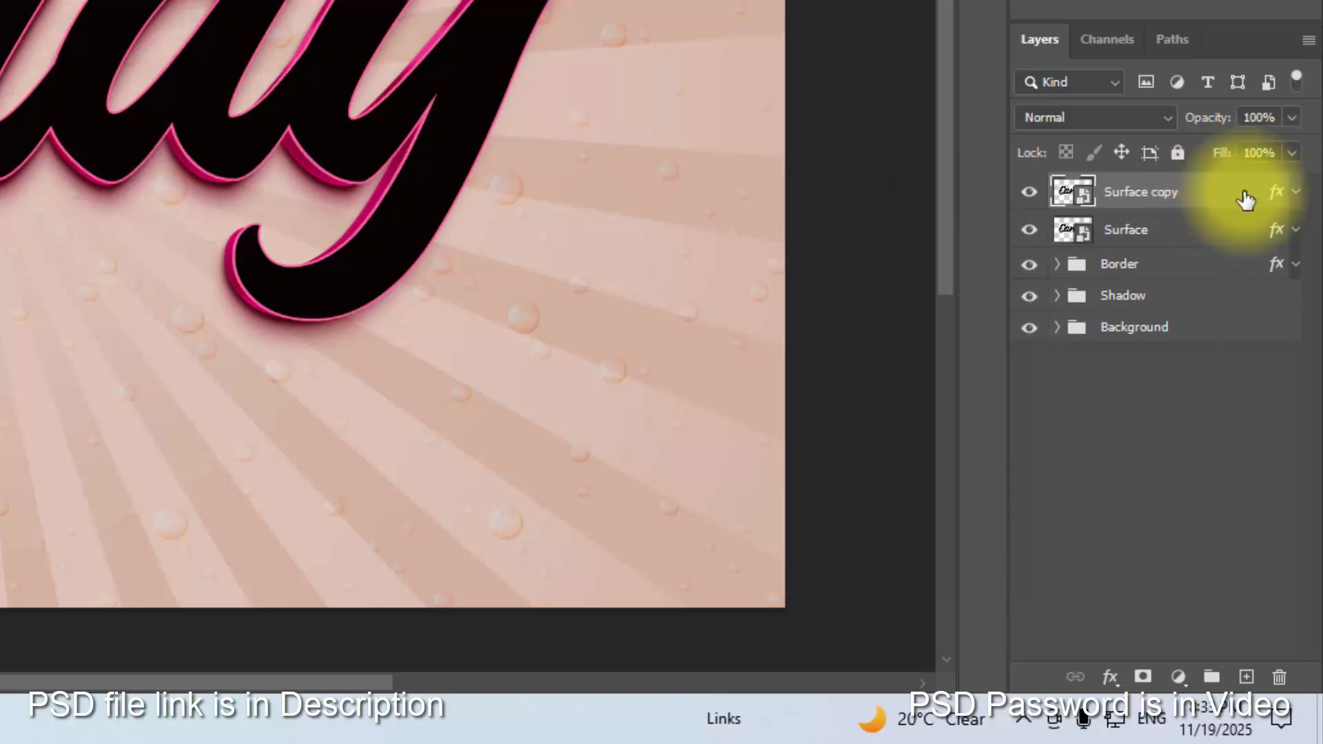
- Add a Smooth Stroke Emboss bevel to the Surface copy with 264% depth, Up direction and 15 px size
{"action": "double_click", "coordinate": [1246, 194]}
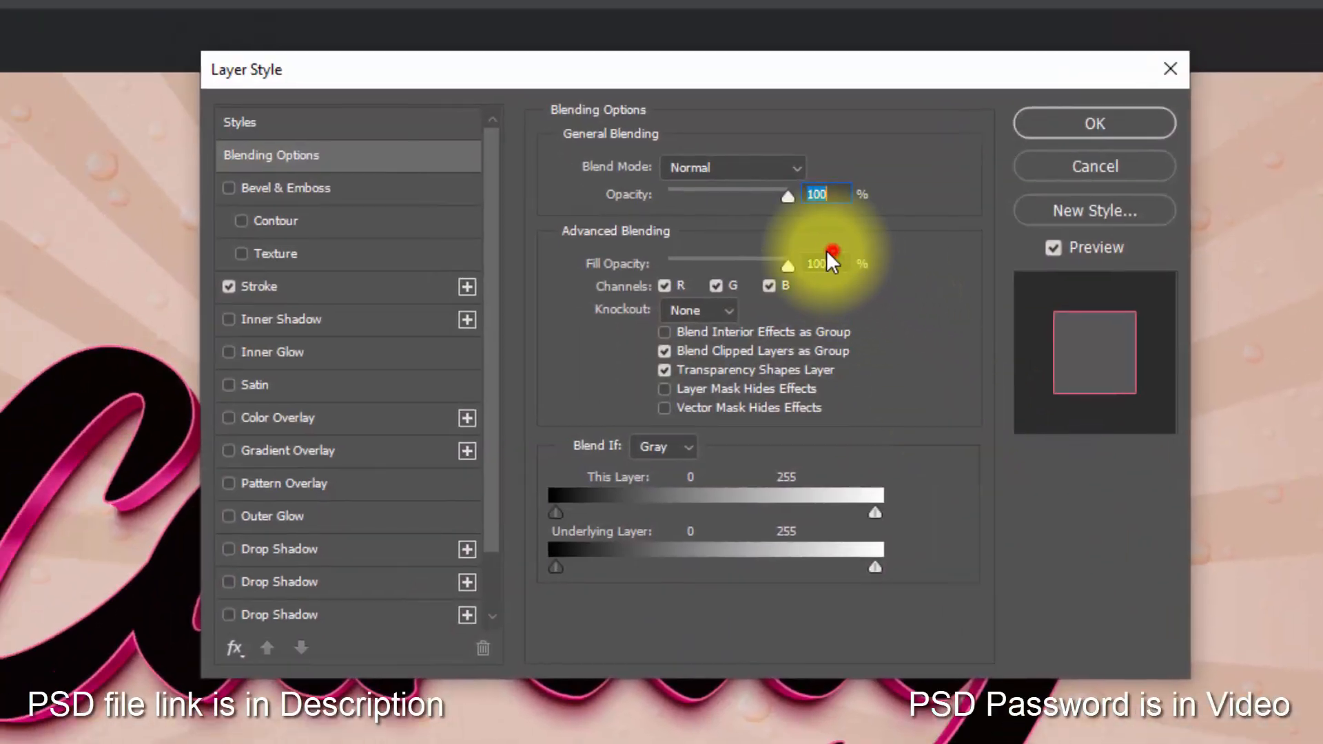
{"action": "left_click", "coordinate": [325, 180]}
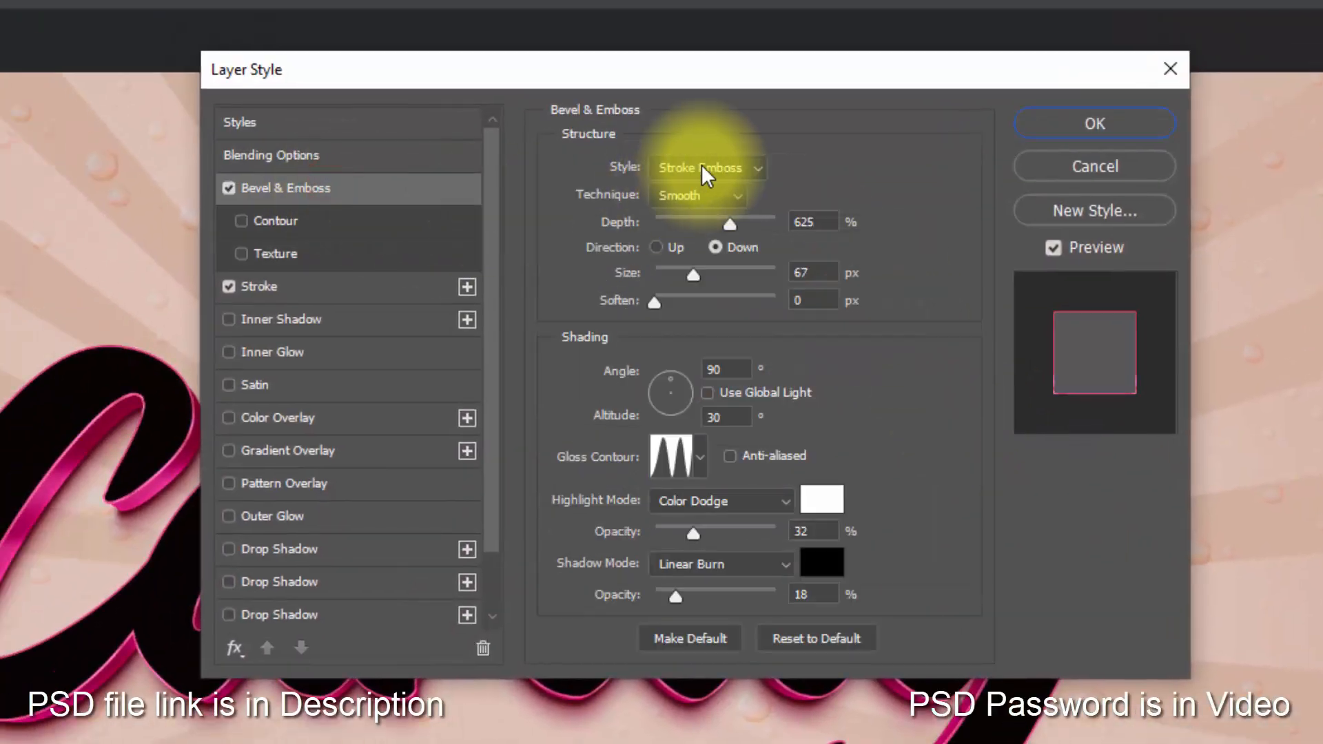
{"action": "left_click", "coordinate": [824, 222]}
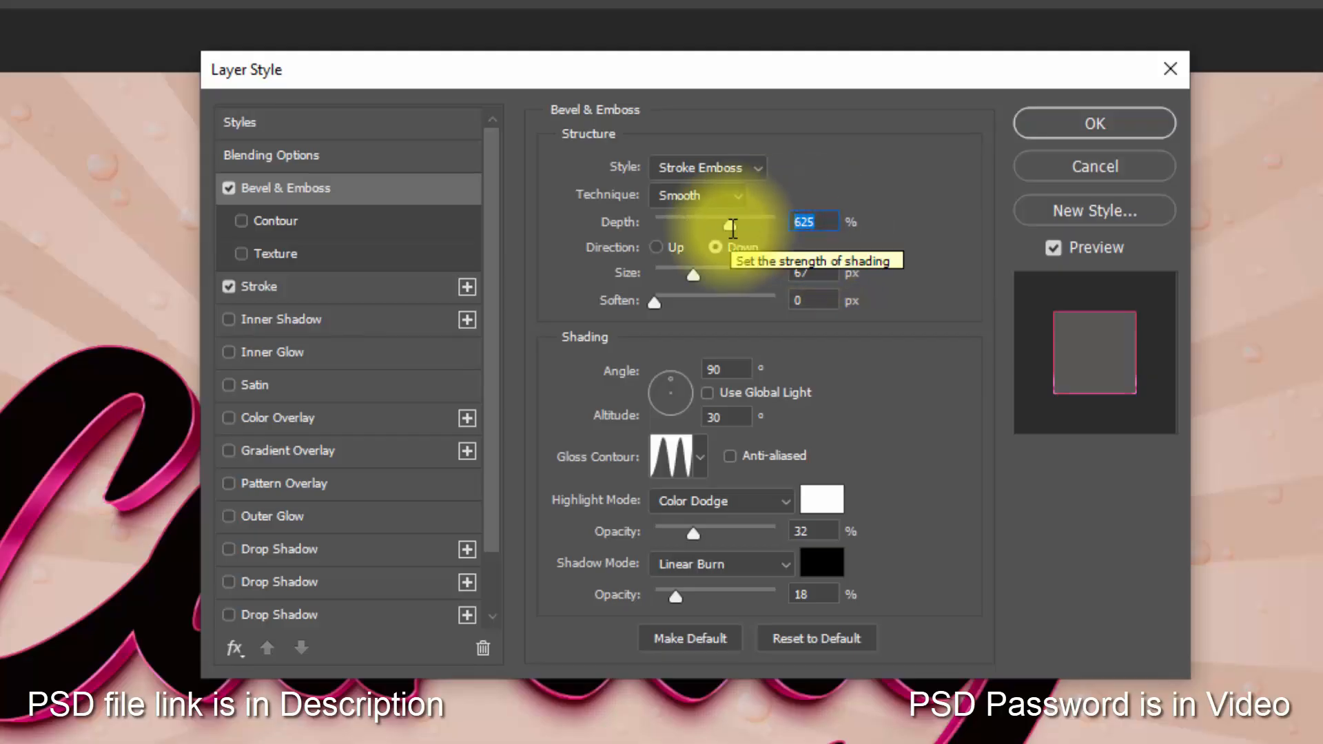
{"action": "type", "text": "264"}
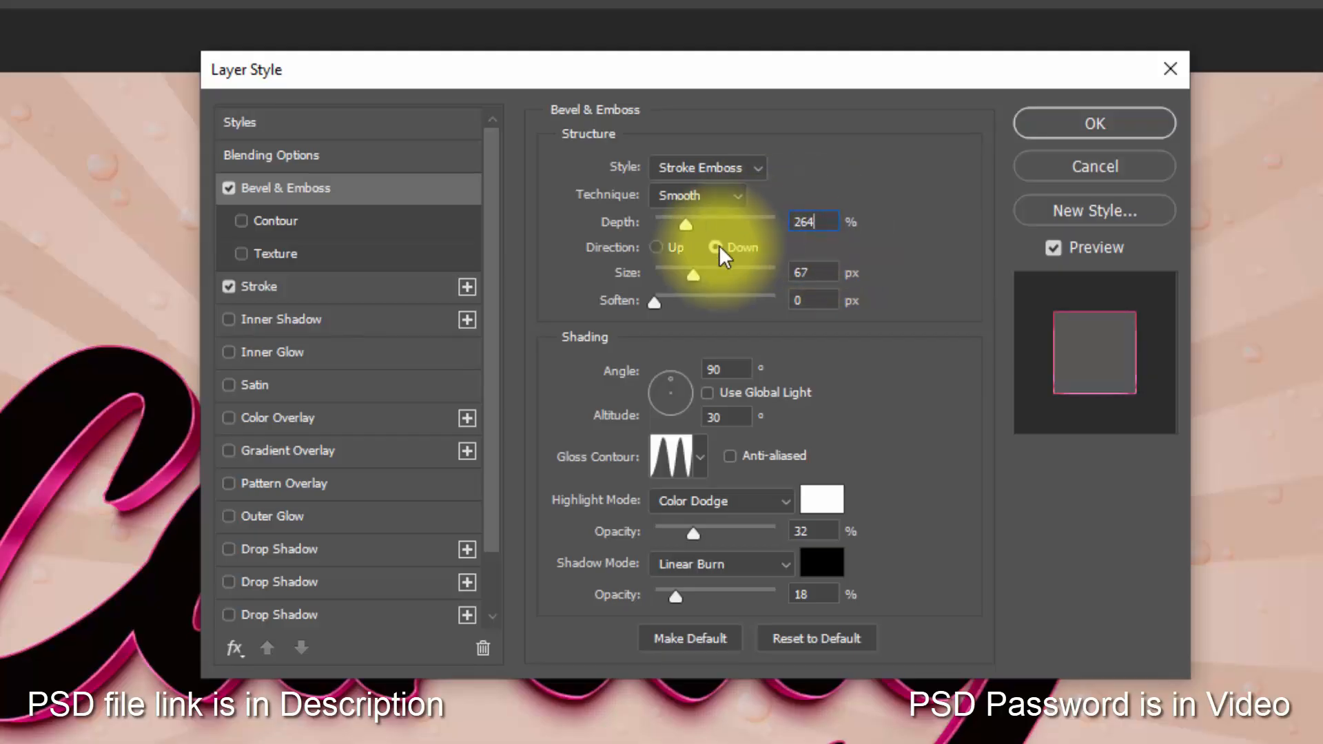
{"action": "left_click", "coordinate": [676, 248]}
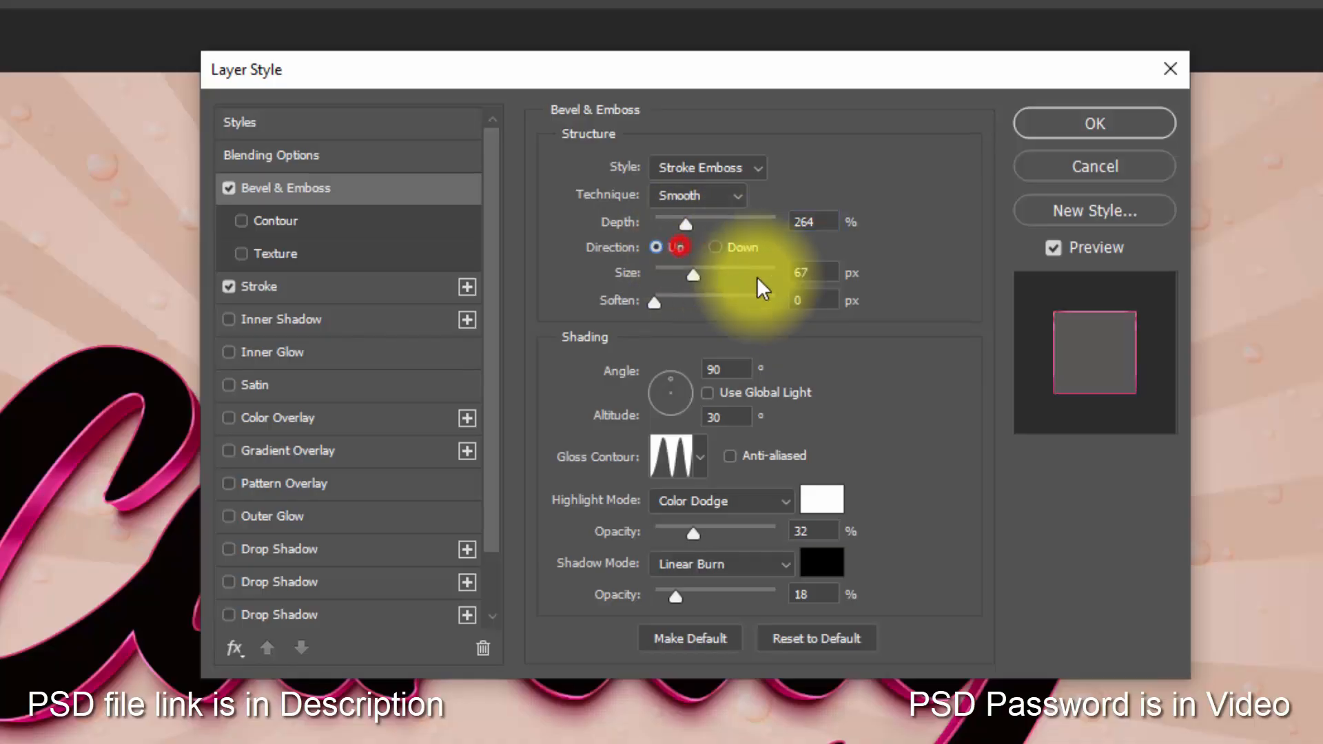
{"action": "left_click", "coordinate": [822, 273]}
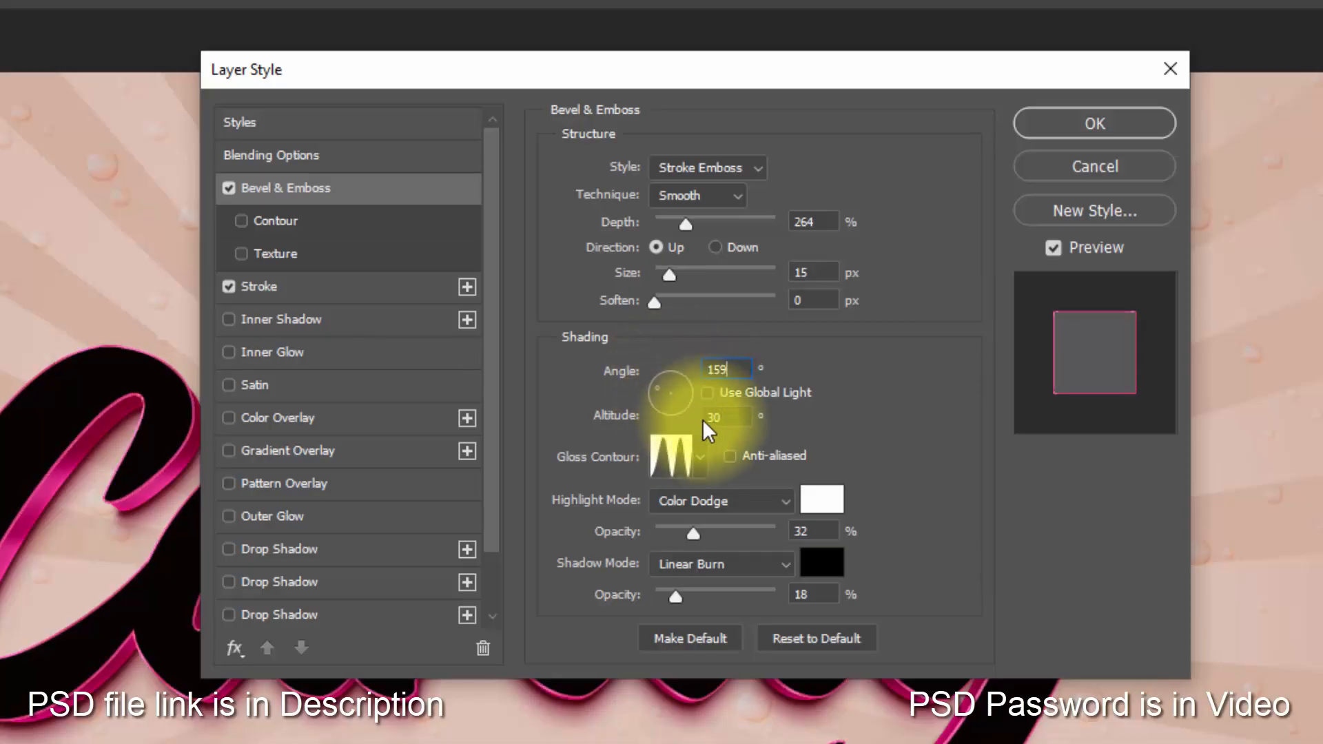
- Set the bevel's shading angle to 159° and altitude to 26°, with the Tripel Ring preset as gloss contour
{"action": "left_click", "coordinate": [732, 419]}
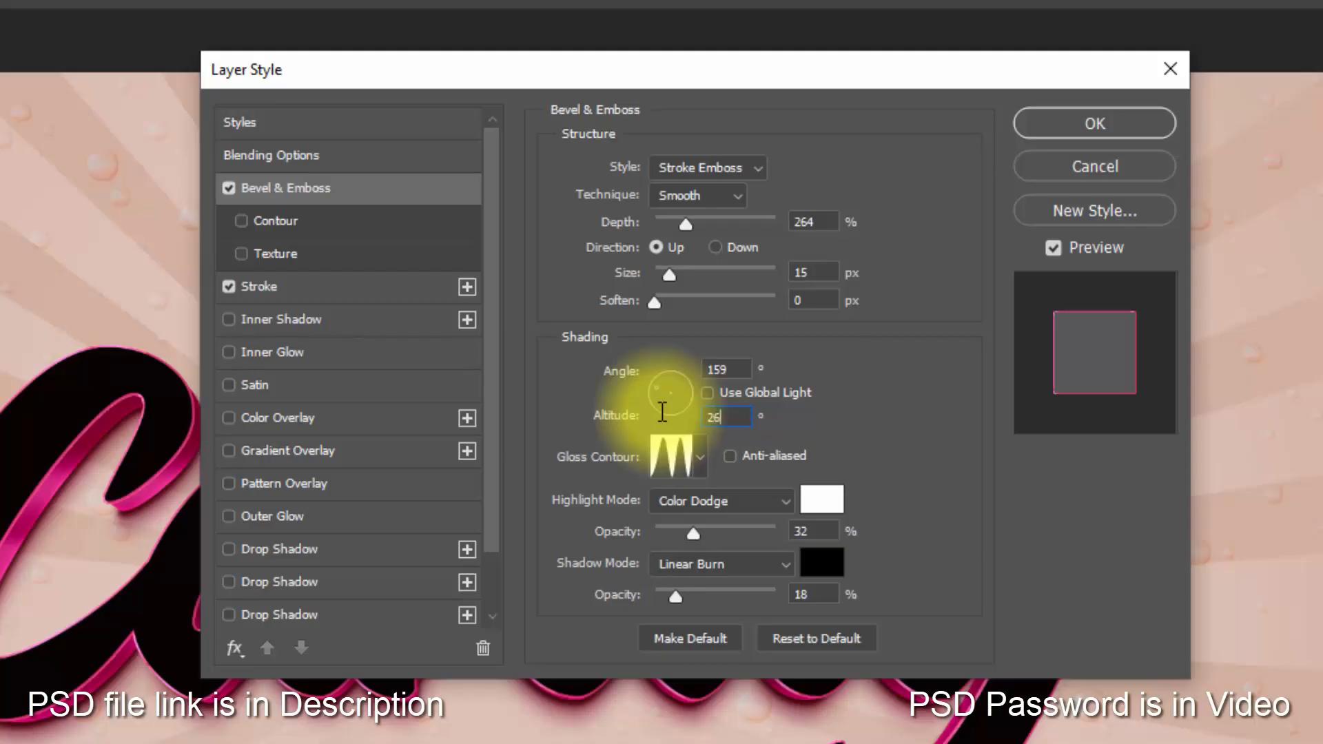
{"action": "left_click", "coordinate": [663, 447]}
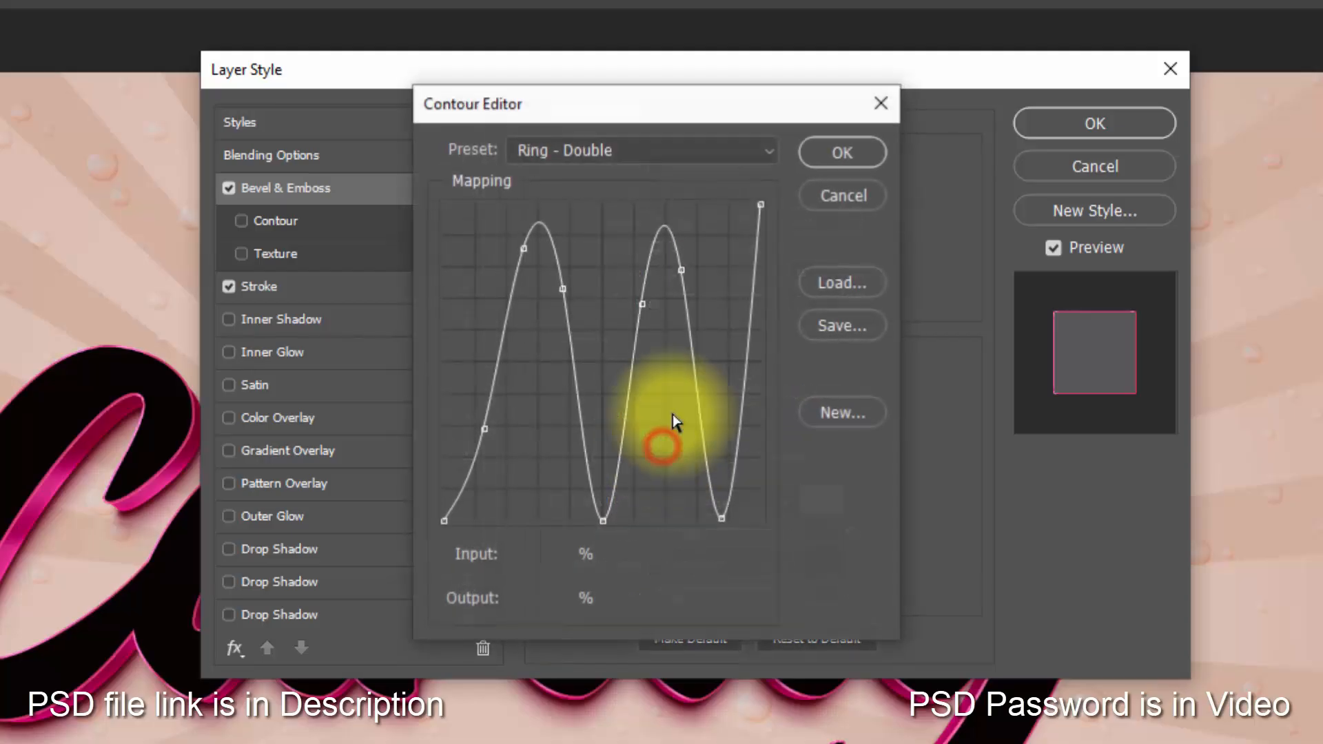
{"action": "left_click", "coordinate": [665, 155]}
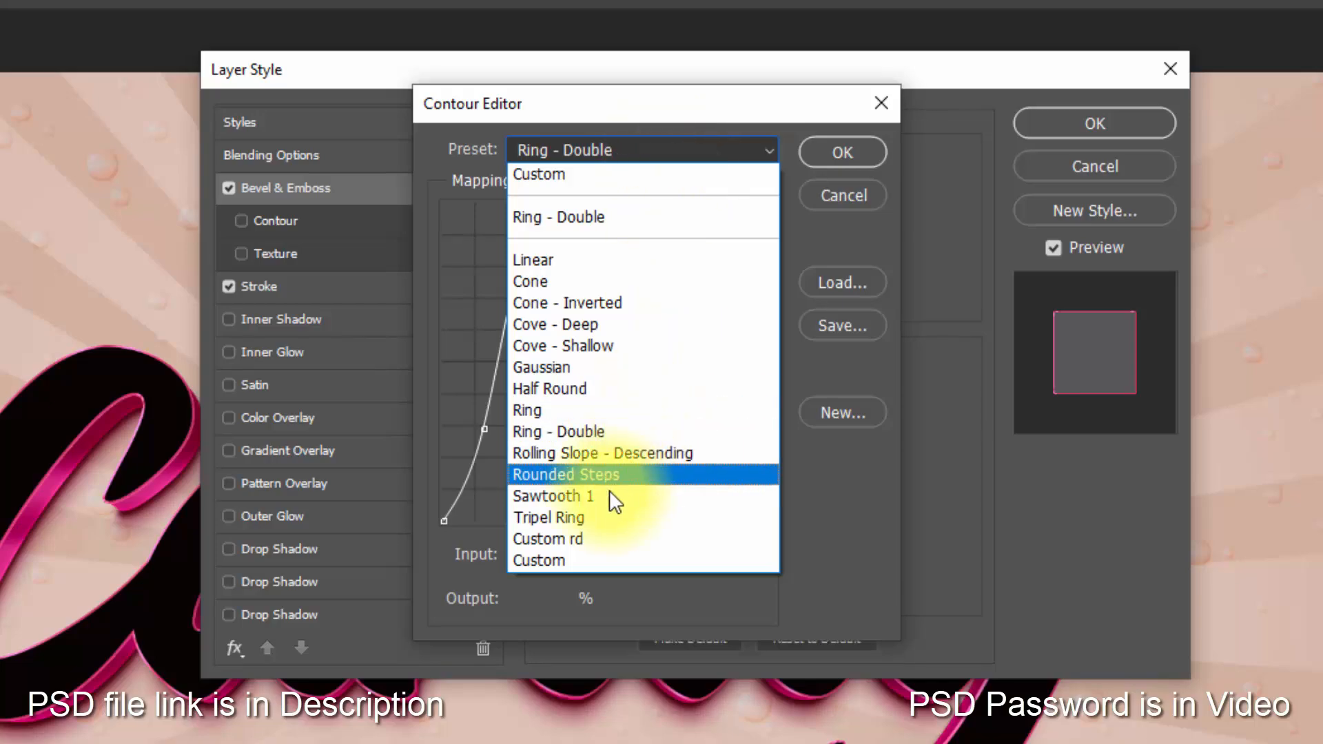
{"action": "left_click", "coordinate": [595, 514]}
{"action": "left_click", "coordinate": [827, 154]}
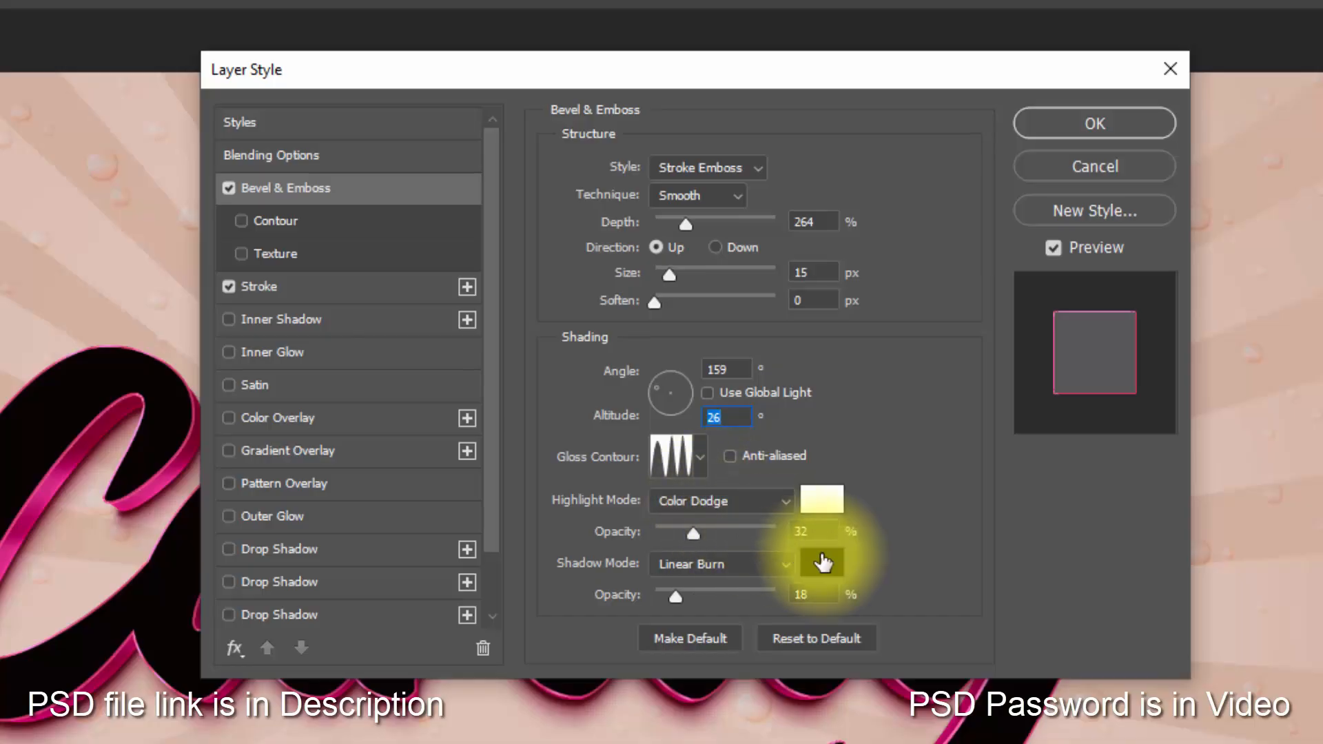
- Set the bevel's highlight opacity to 74% and its shadow mode to Multiply
{"action": "left_click", "coordinate": [820, 531]}
{"action": "type", "text": "74"}
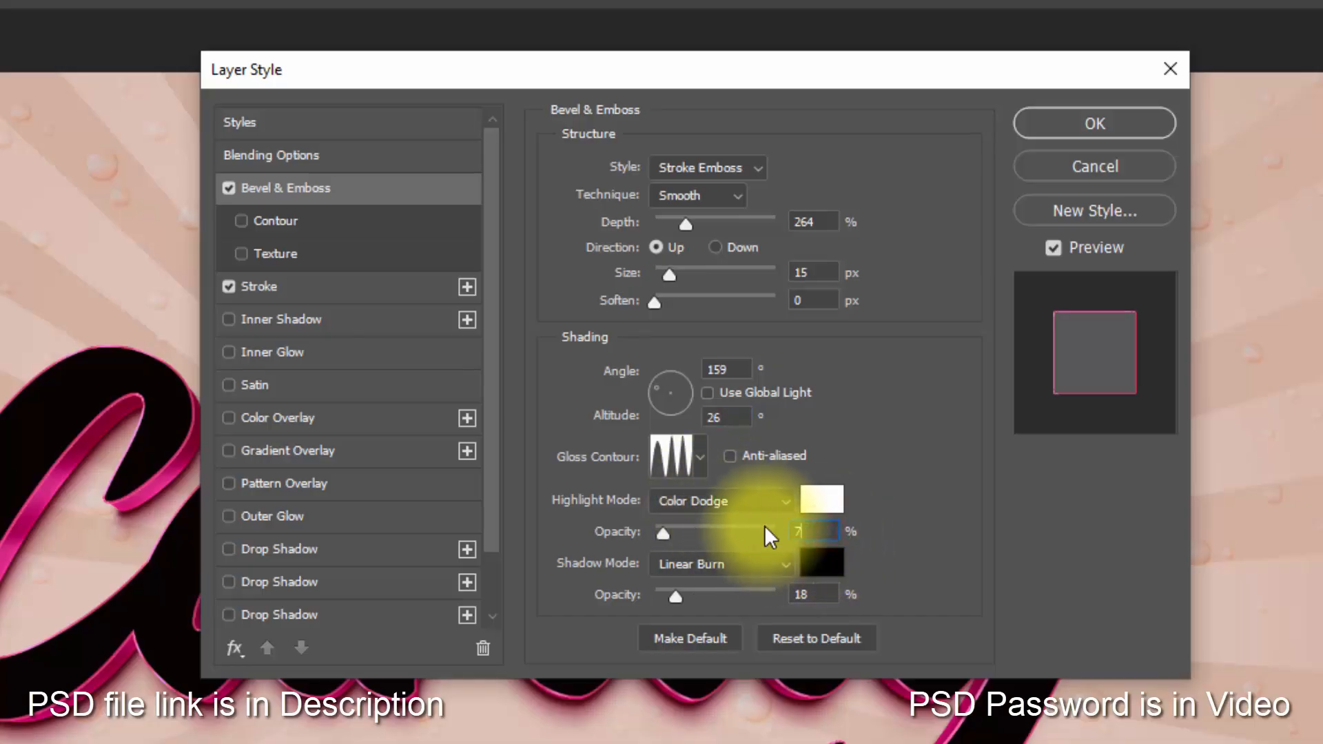
{"action": "left_click", "coordinate": [759, 565]}
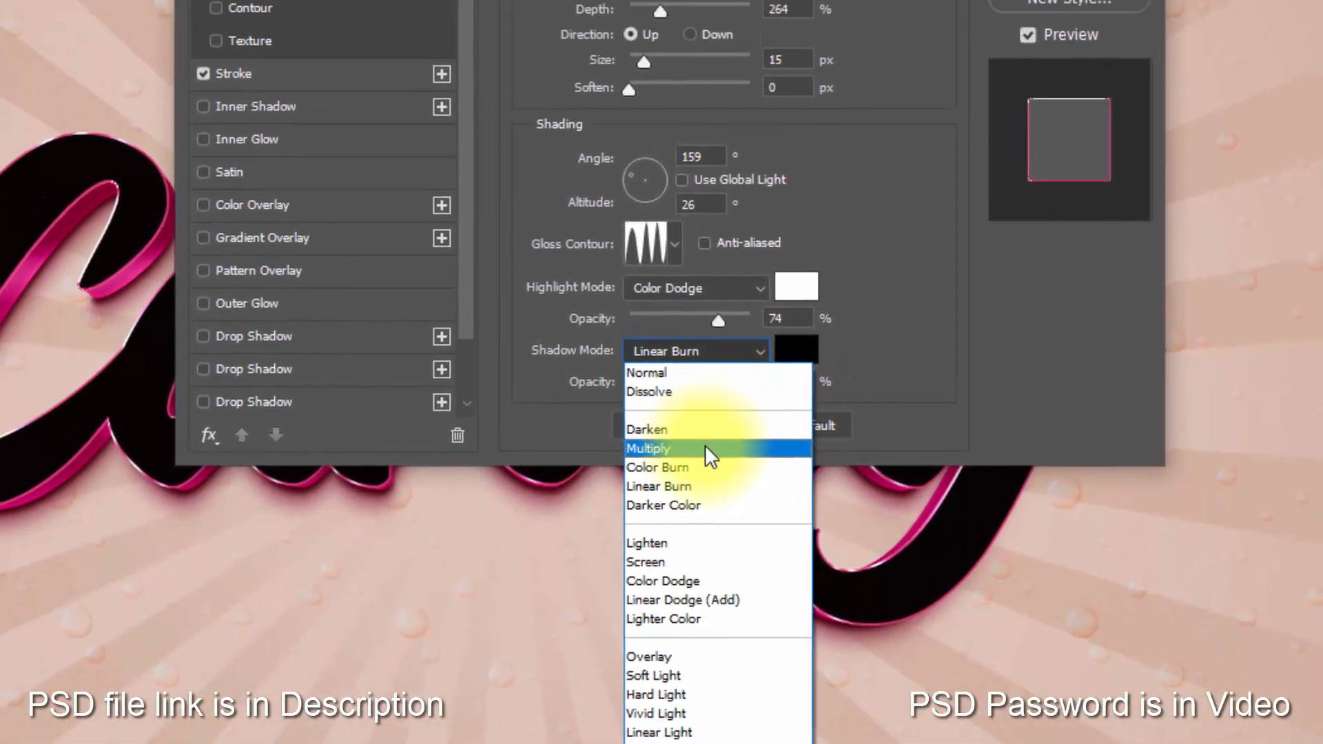
{"action": "left_click", "coordinate": [705, 448]}
- Set the bevel's shadow color to #411100 and its shadow opacity to 24%
{"action": "left_click", "coordinate": [832, 572]}
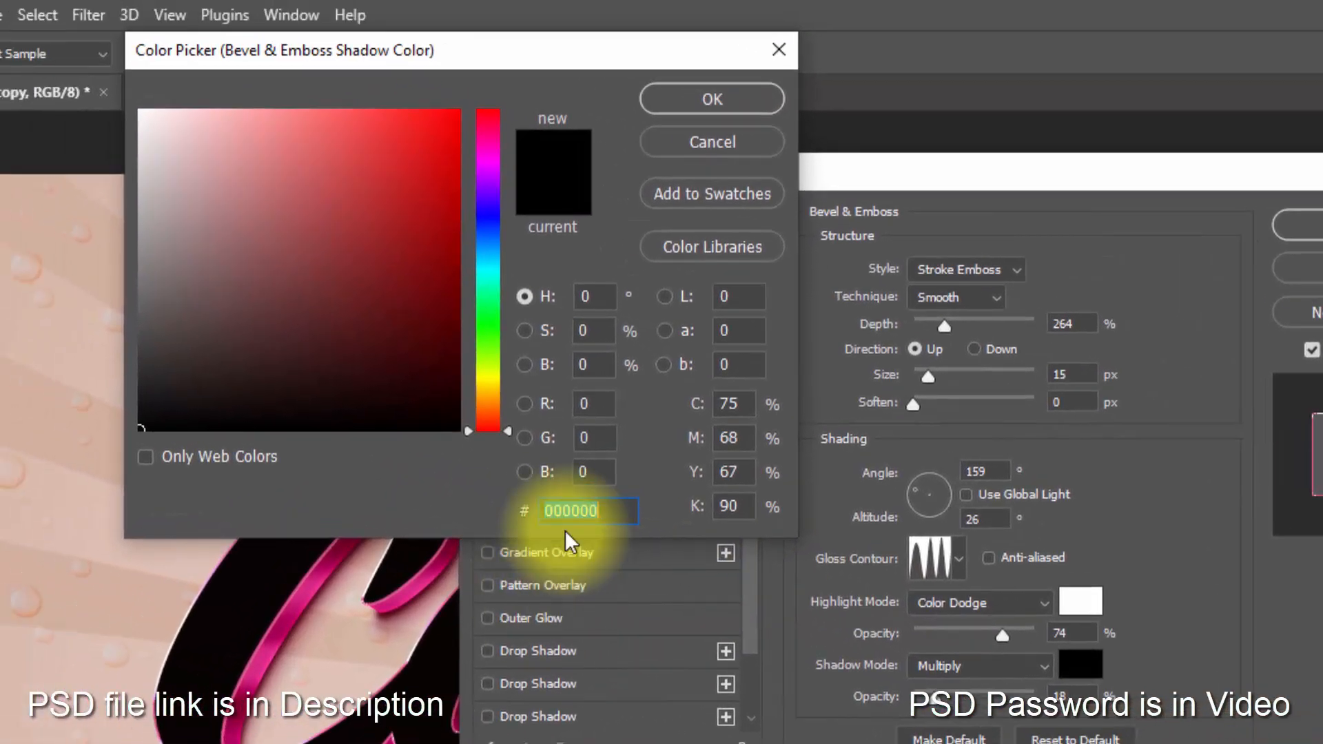
{"action": "type", "text": "41110"}
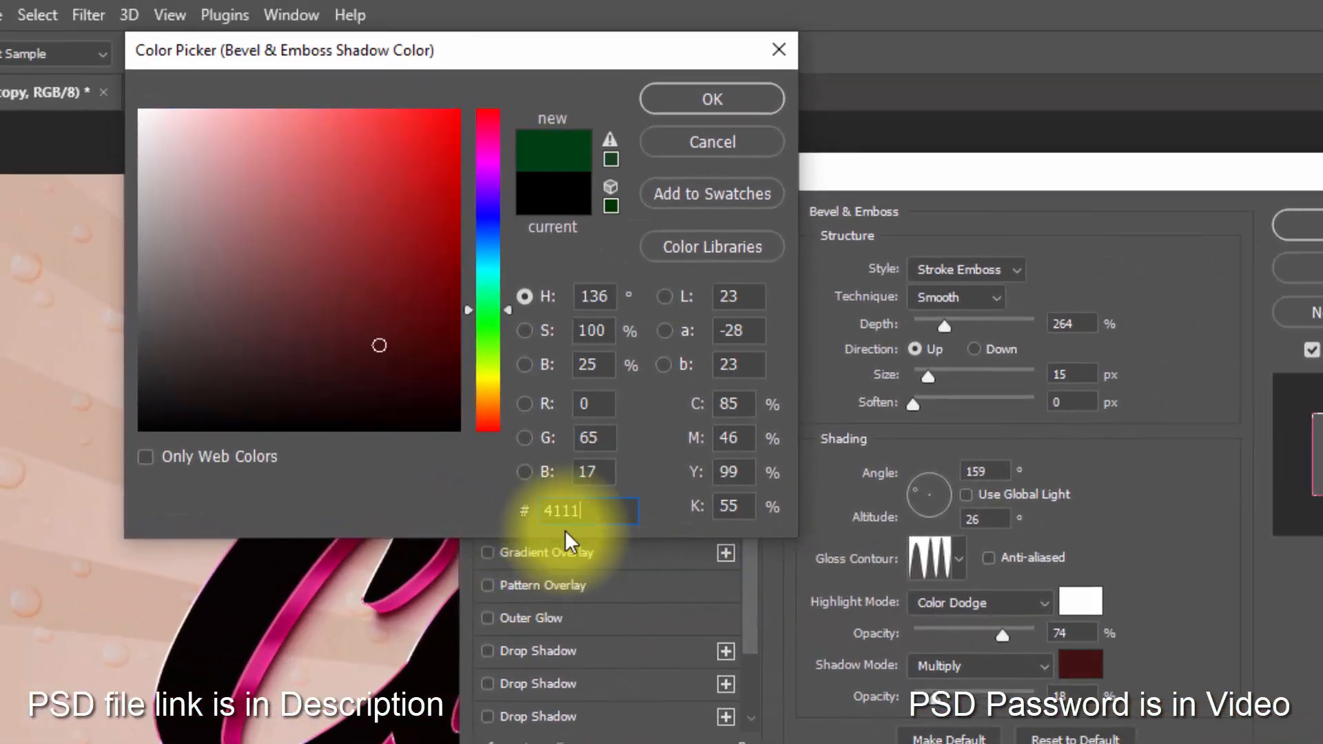
{"action": "type", "text": "0"}
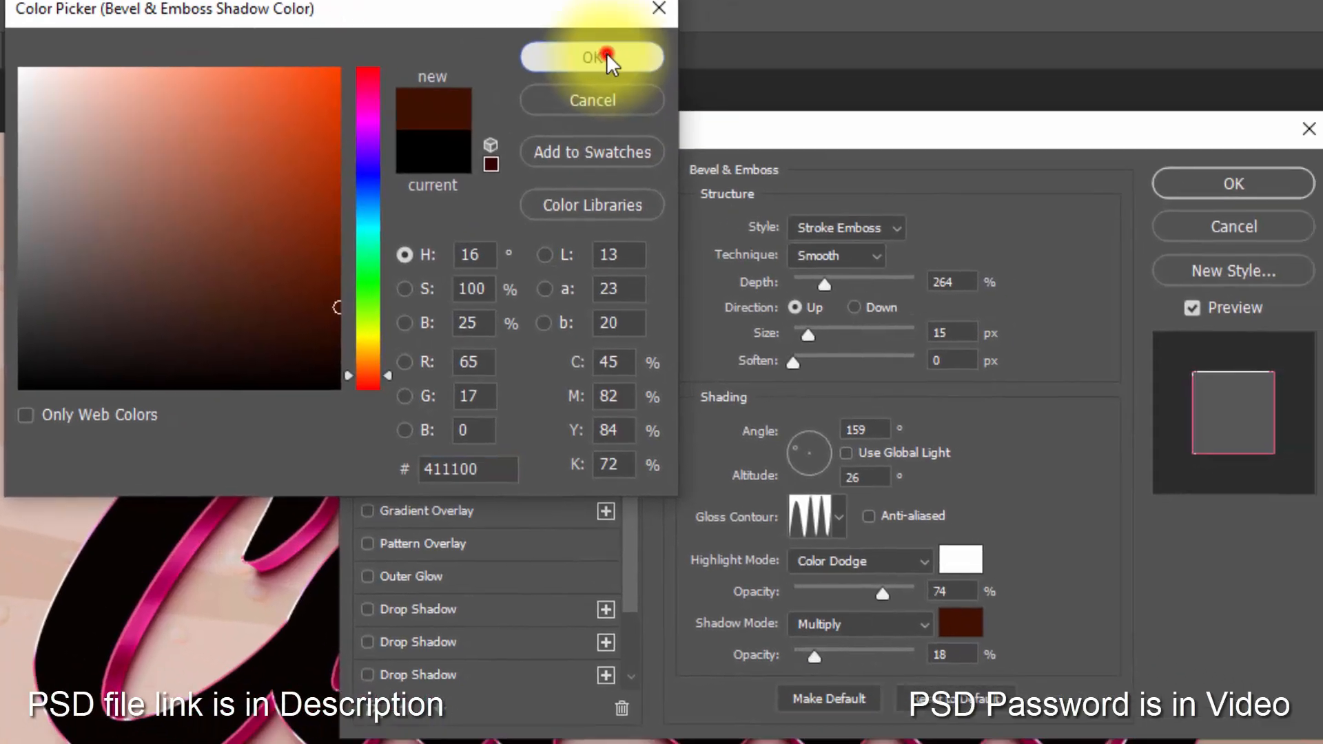
{"action": "left_click", "coordinate": [711, 98]}
{"action": "left_click", "coordinate": [827, 605]}
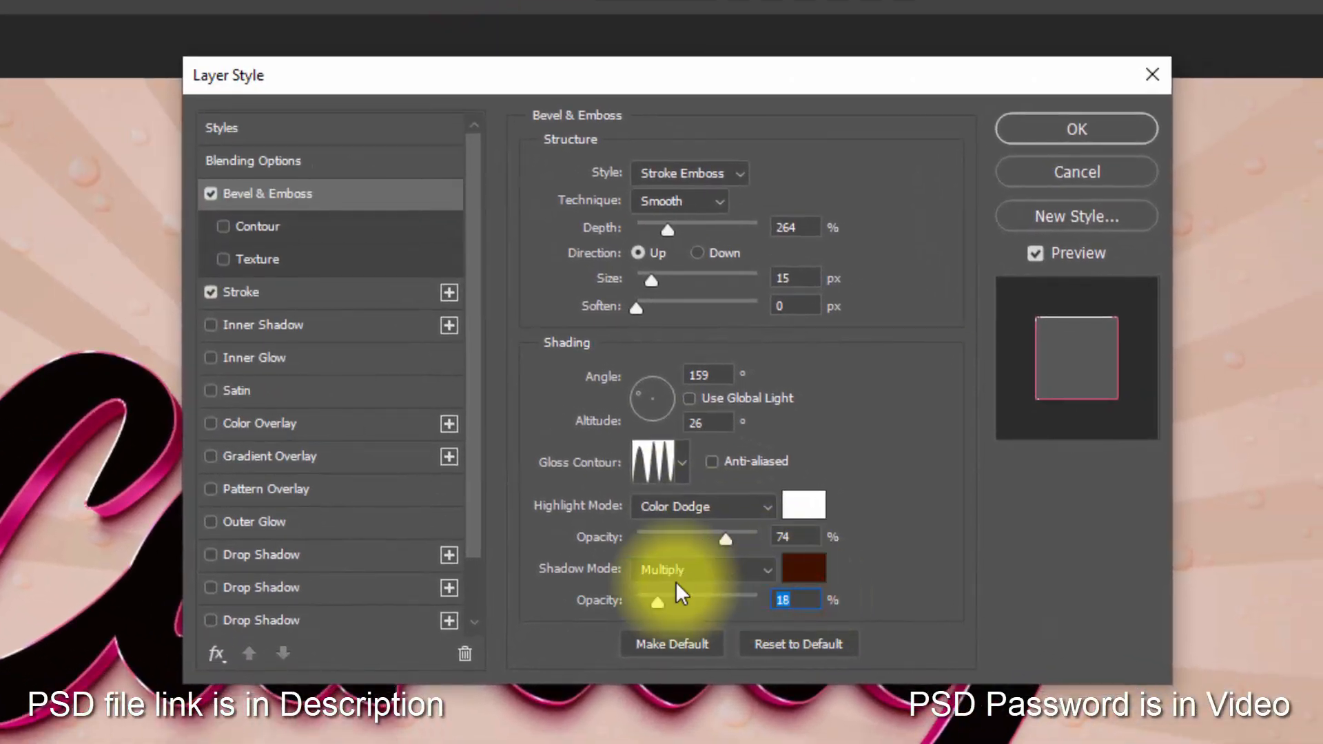
{"action": "type", "text": "24"}
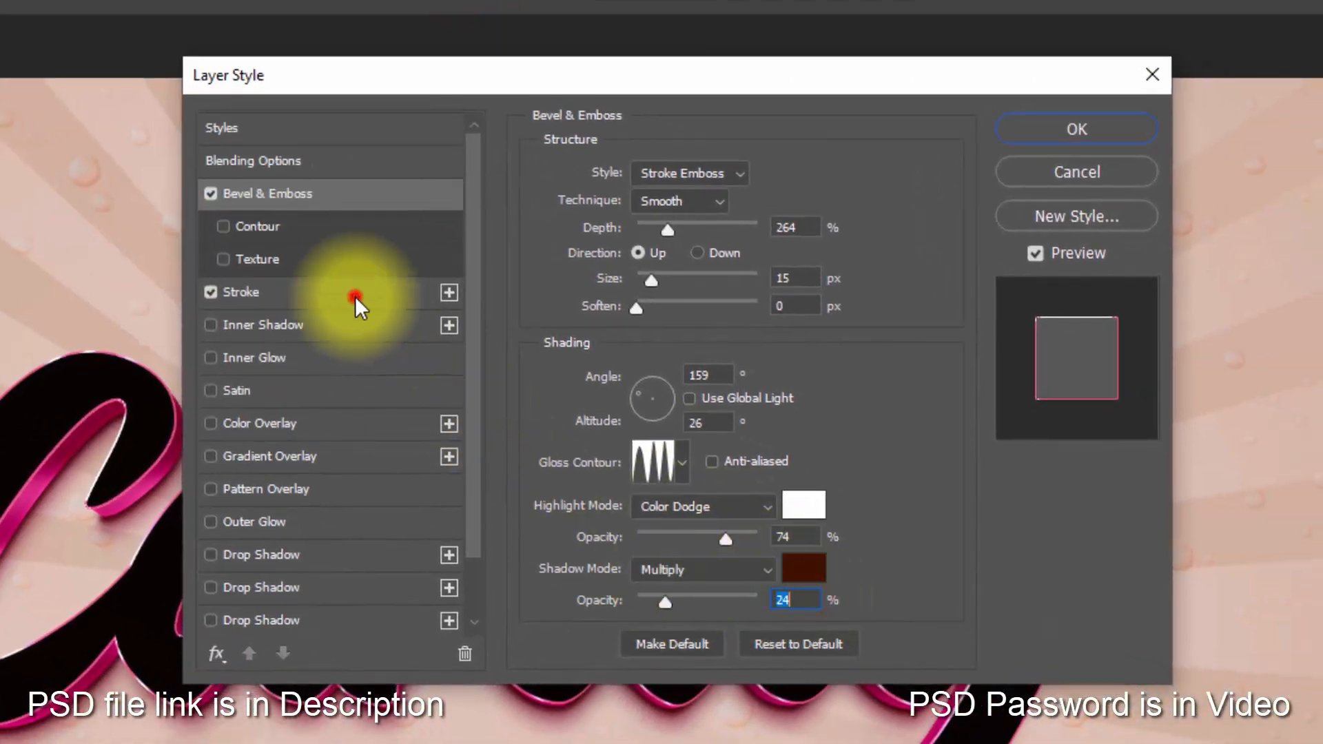
- Set the Surface copy's stroke to a 6 px size with Inside position
{"action": "left_click", "coordinate": [354, 296]}
{"action": "left_click", "coordinate": [789, 169]}
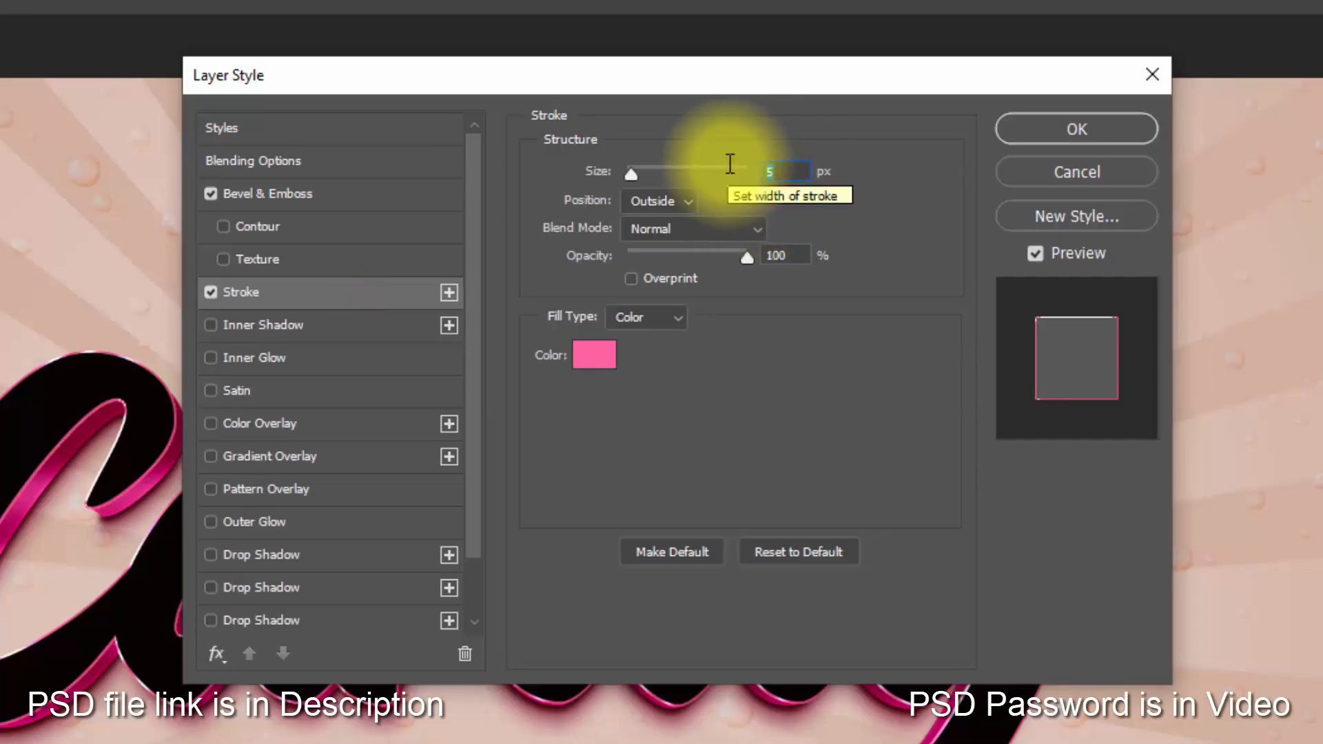
{"action": "type", "text": "6"}
{"action": "left_click", "coordinate": [660, 201]}
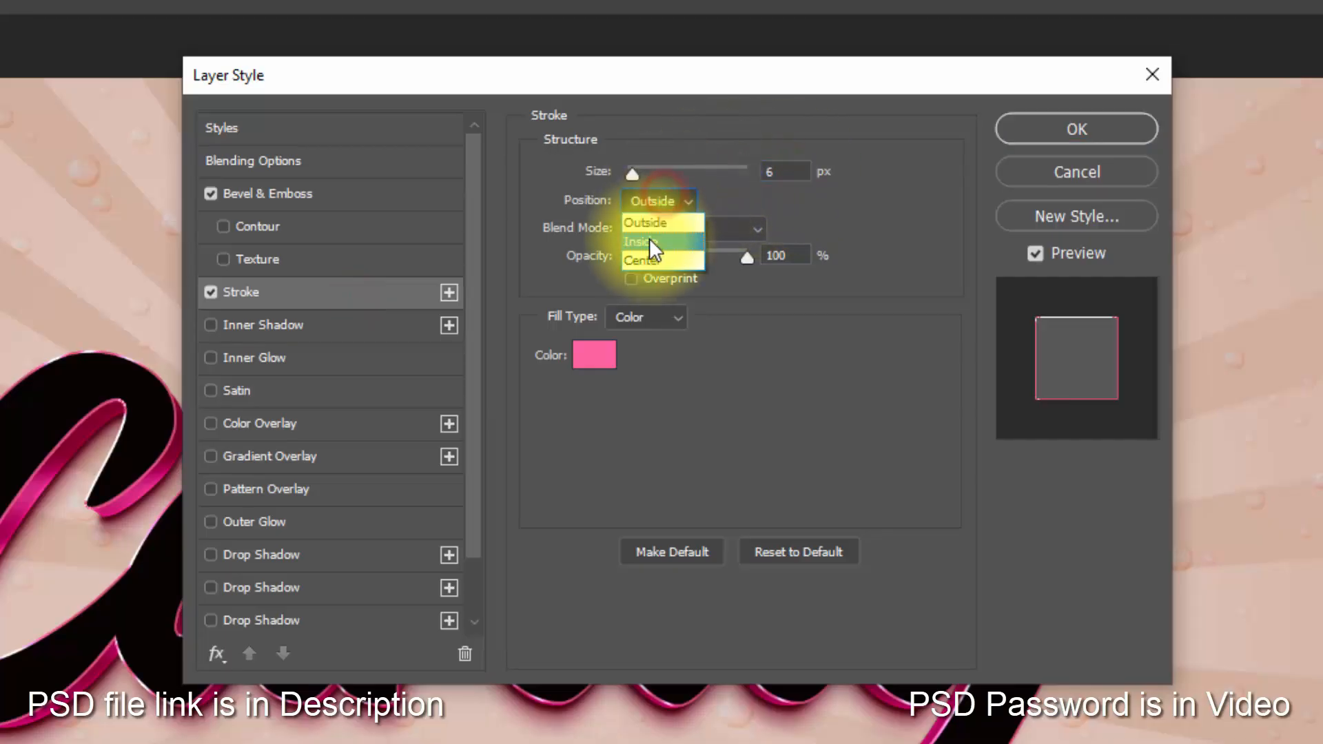
{"action": "left_click", "coordinate": [649, 242]}
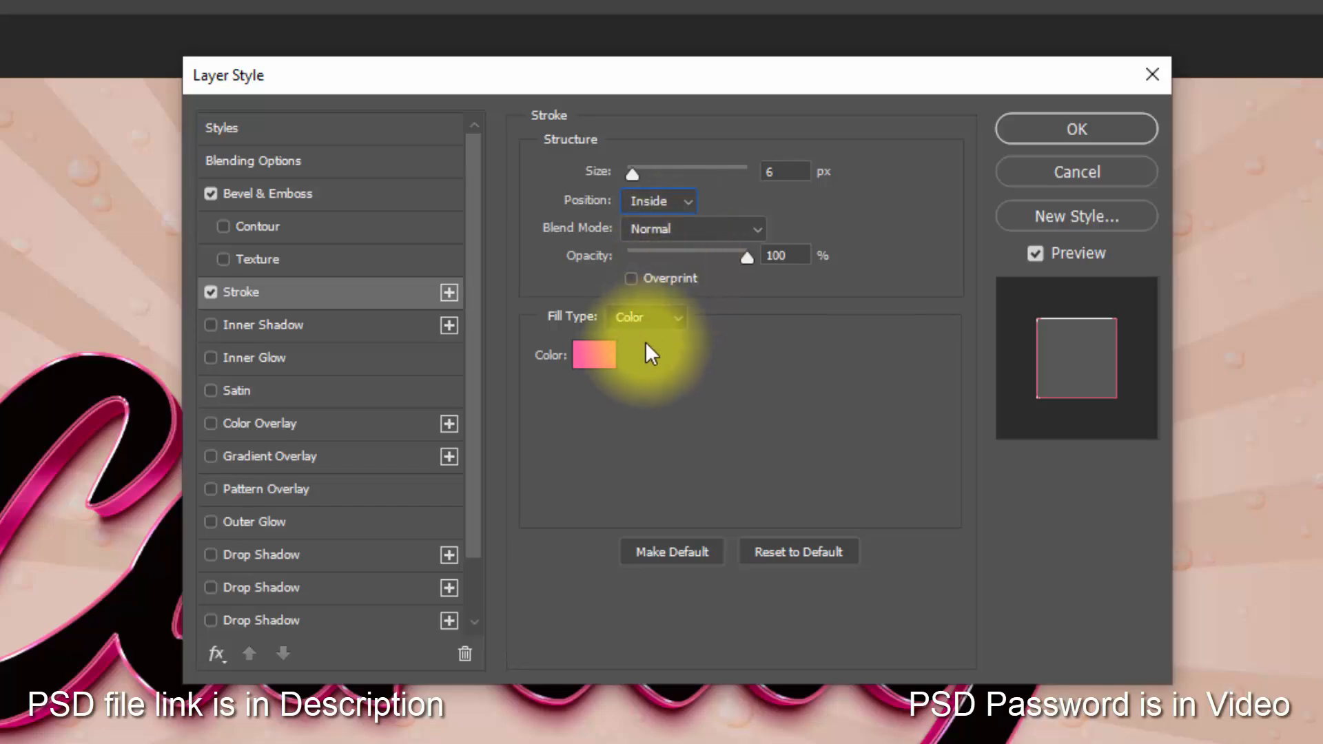
- Change the stroke color of the Surface copy to #ff5aa4
{"action": "left_click", "coordinate": [594, 354]}
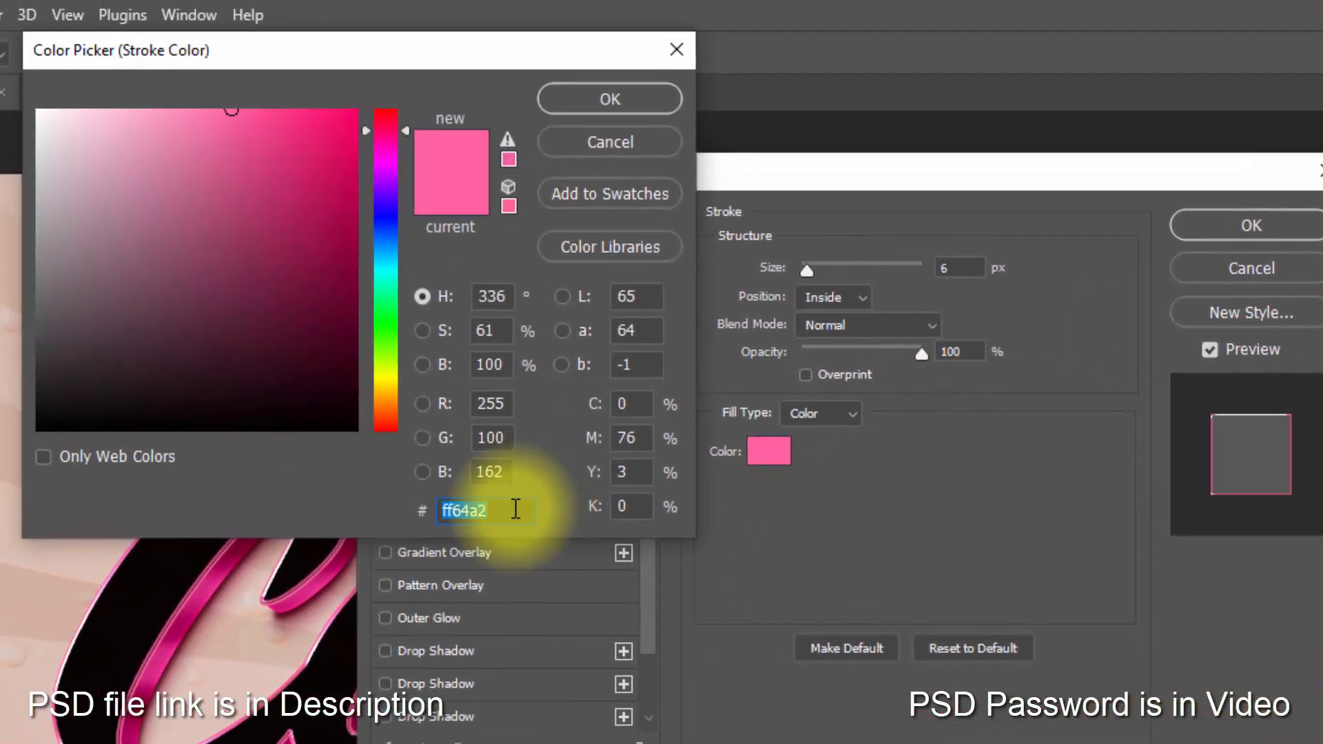
{"action": "type", "text": "ff5aa"}
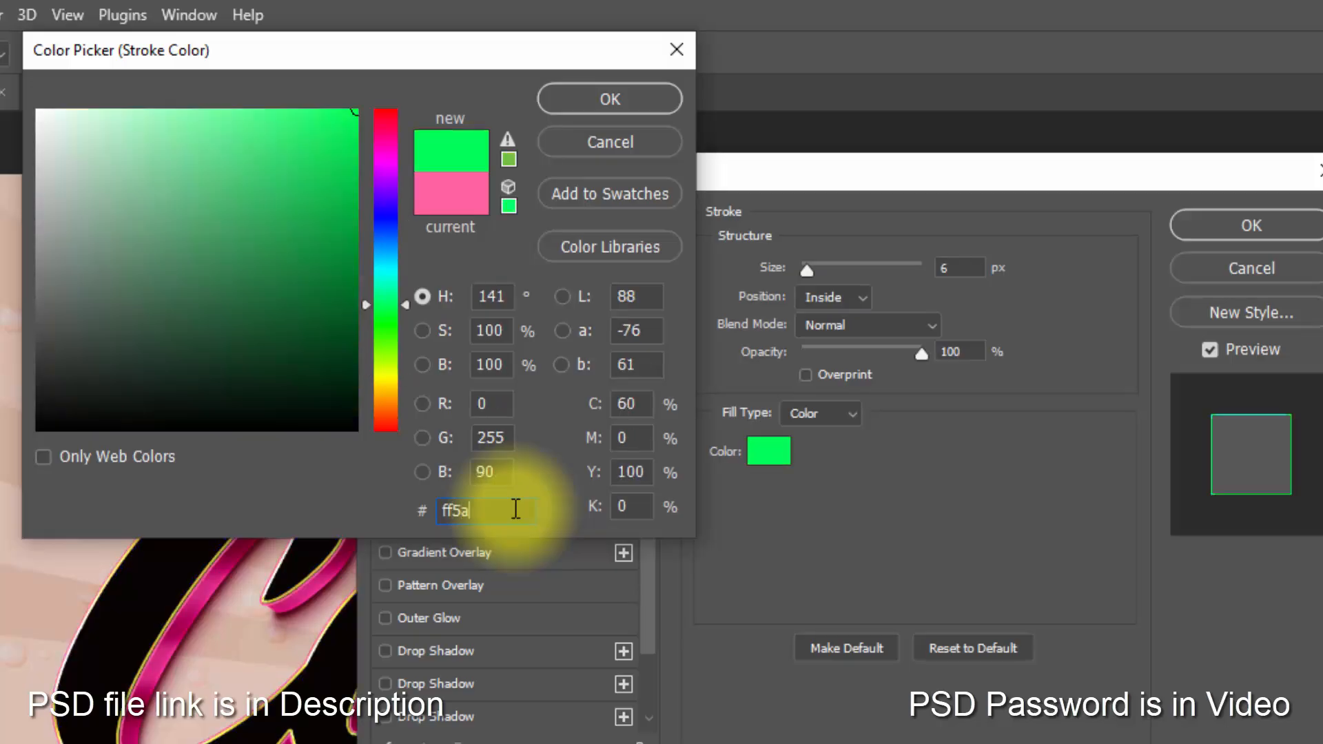
{"action": "type", "text": "4"}
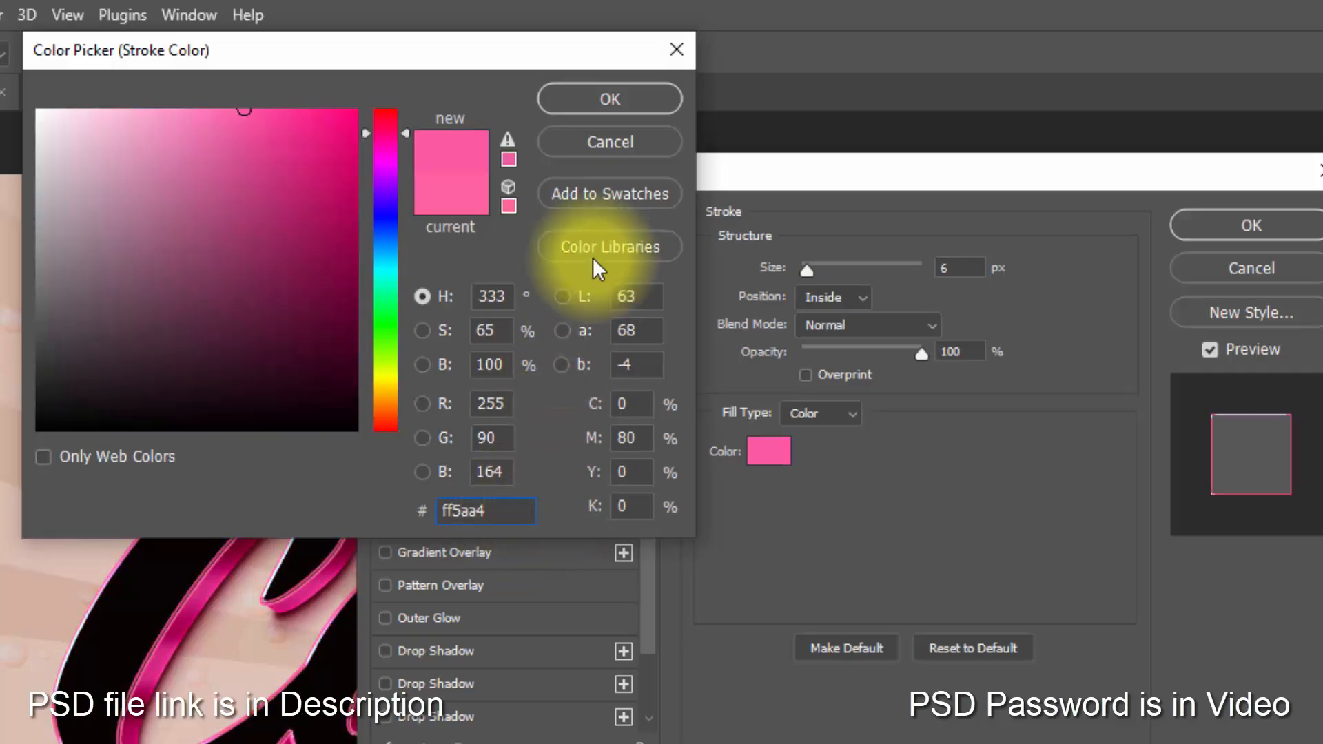
{"action": "left_click", "coordinate": [610, 98]}
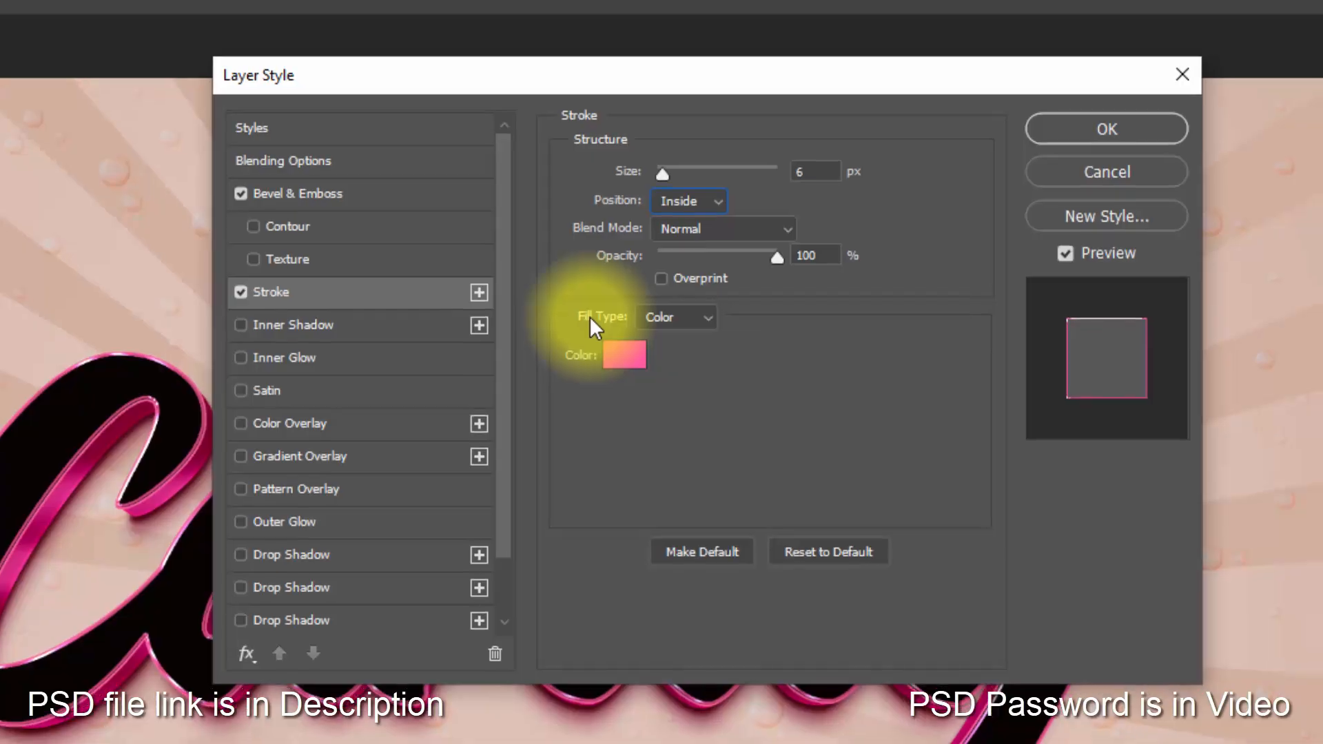
- Add a Color Overlay to the Surface copy in Normal blend mode with color #ff82a1, and apply the layer style
{"action": "left_click", "coordinate": [416, 435]}
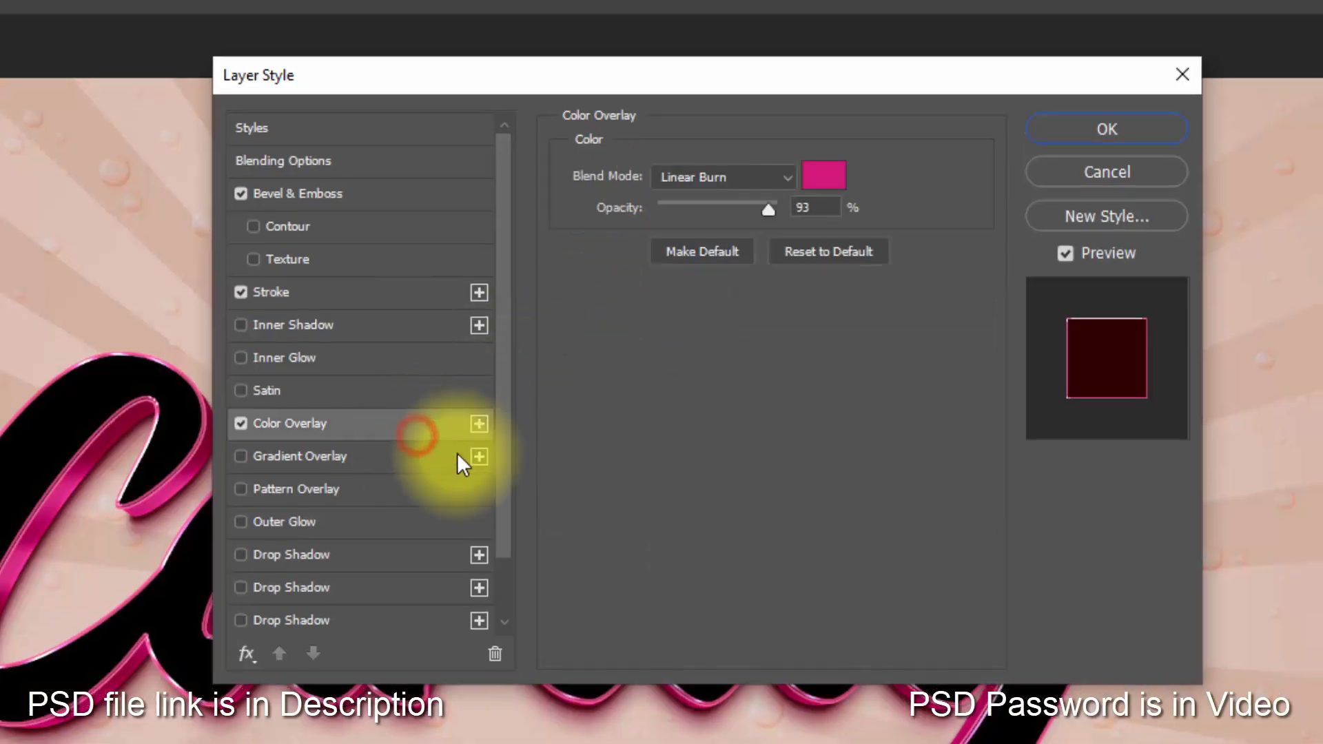
{"action": "left_click", "coordinate": [728, 170]}
{"action": "left_click", "coordinate": [724, 199]}
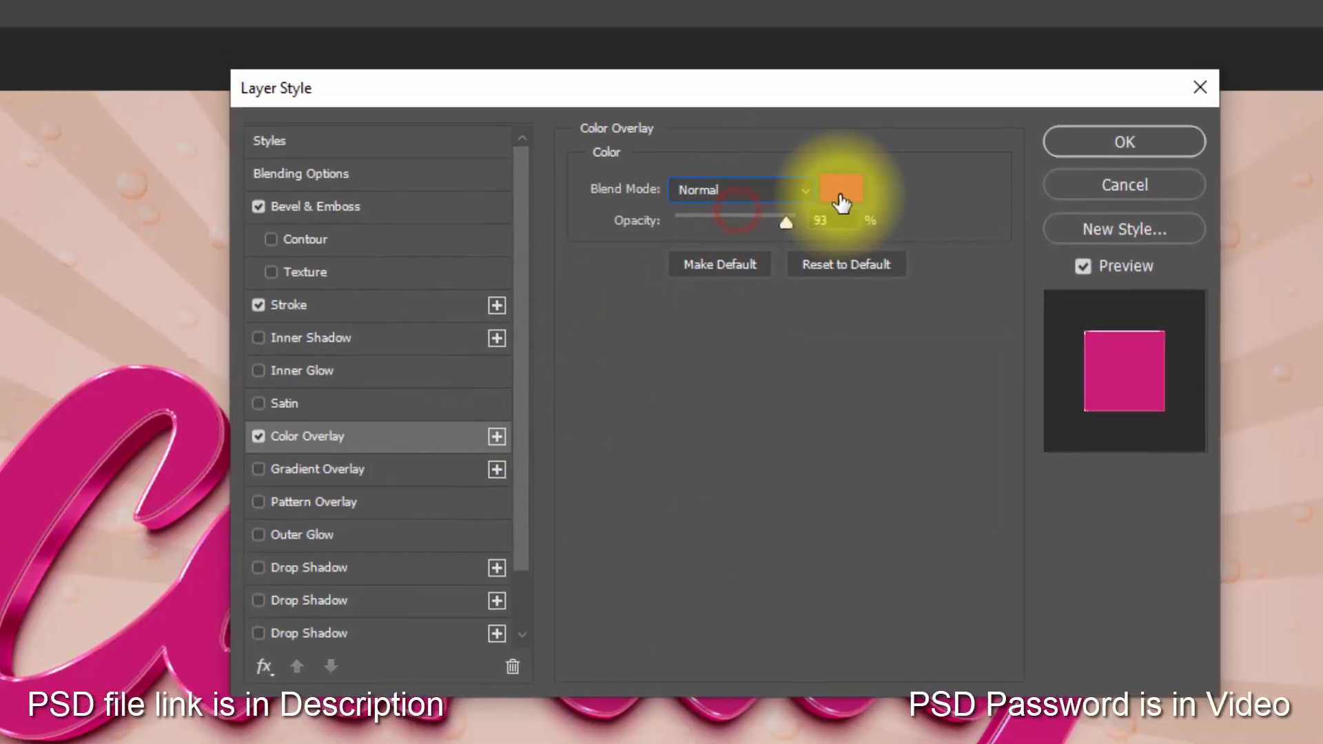
{"action": "left_click", "coordinate": [825, 176]}
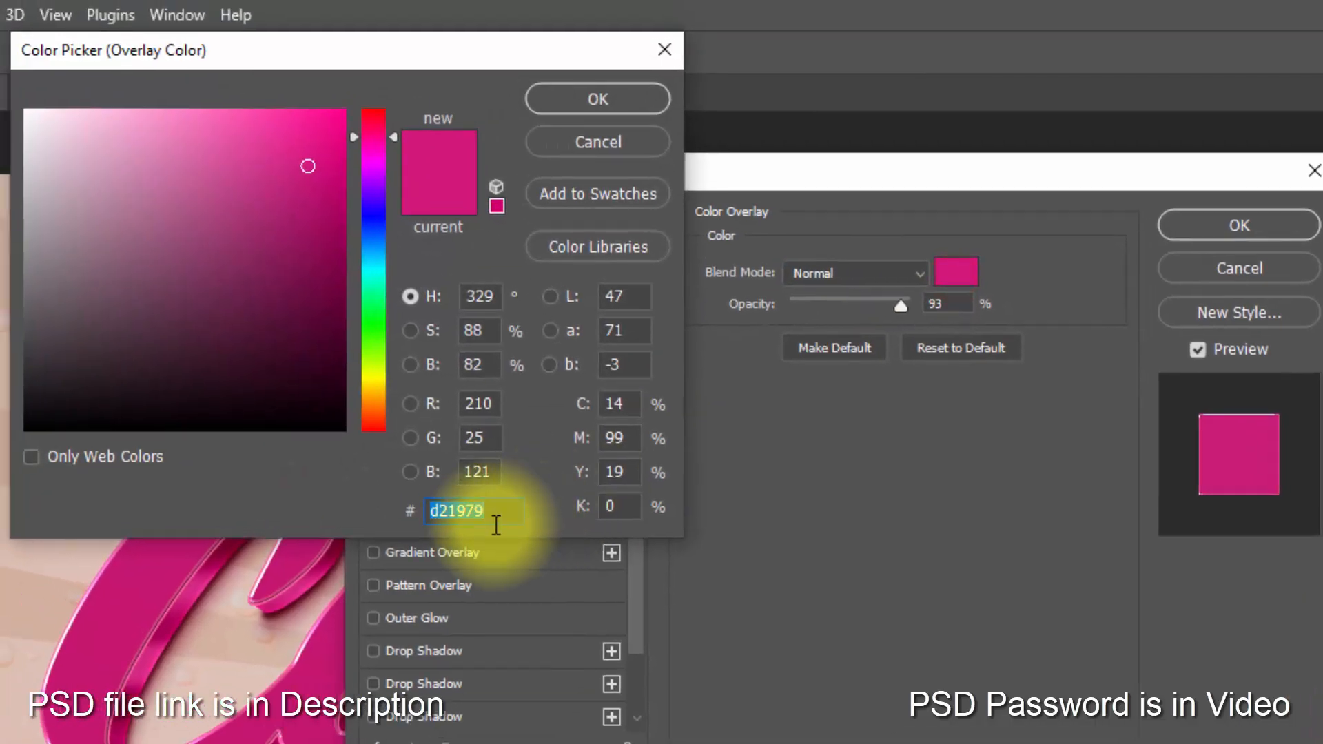
{"action": "type", "text": "ff82a"}
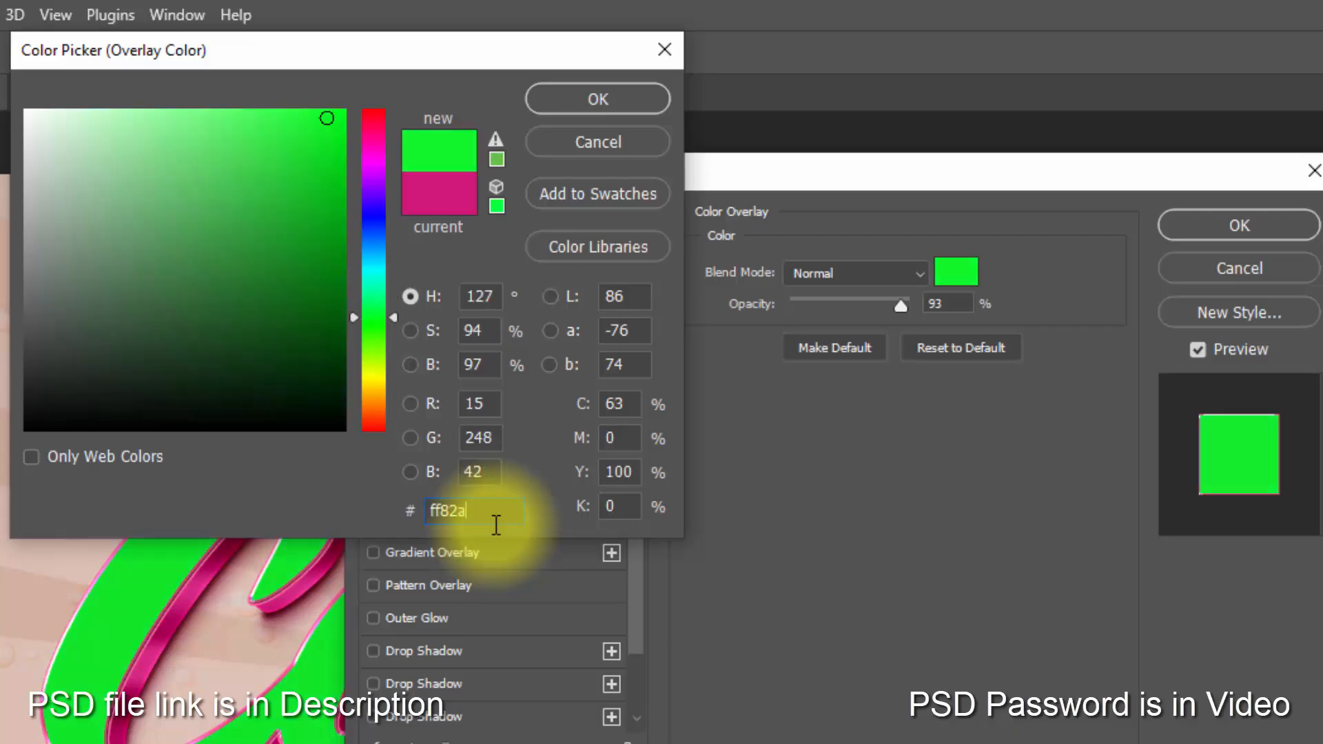
{"action": "type", "text": "1"}
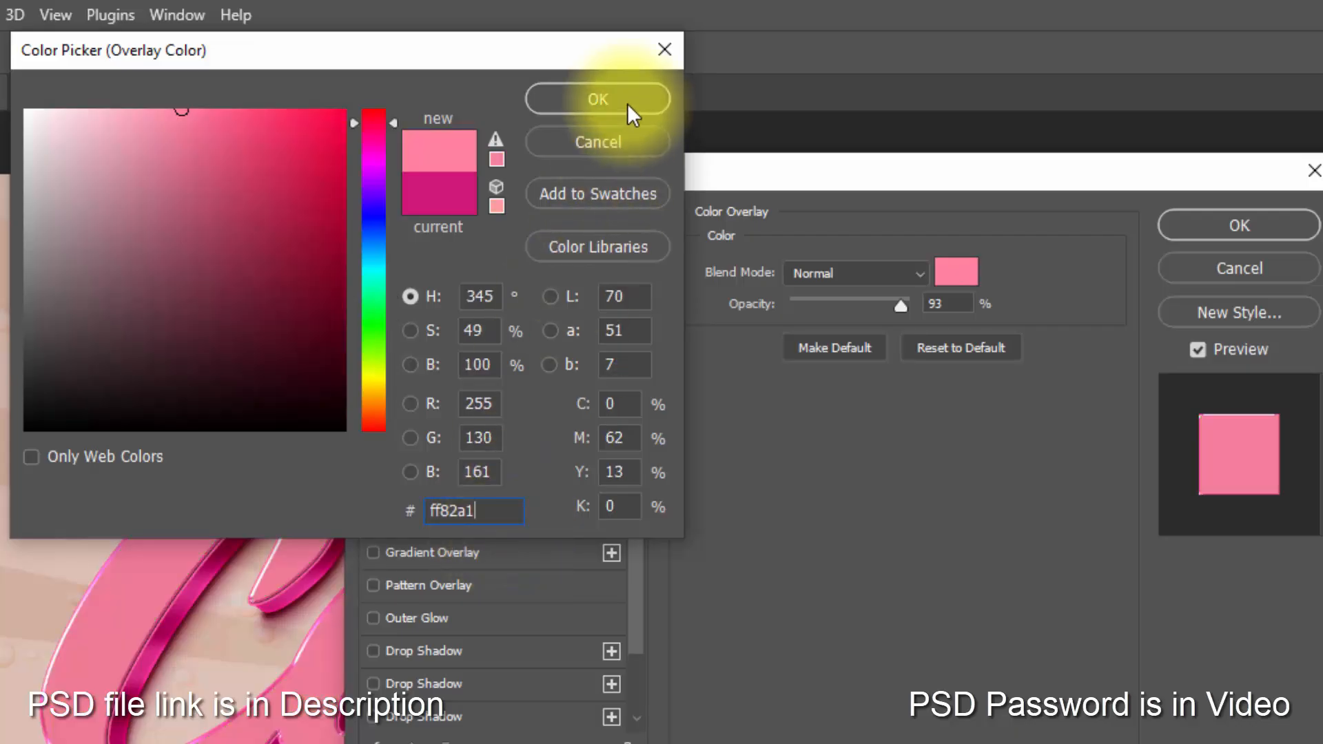
{"action": "left_click", "coordinate": [626, 100]}
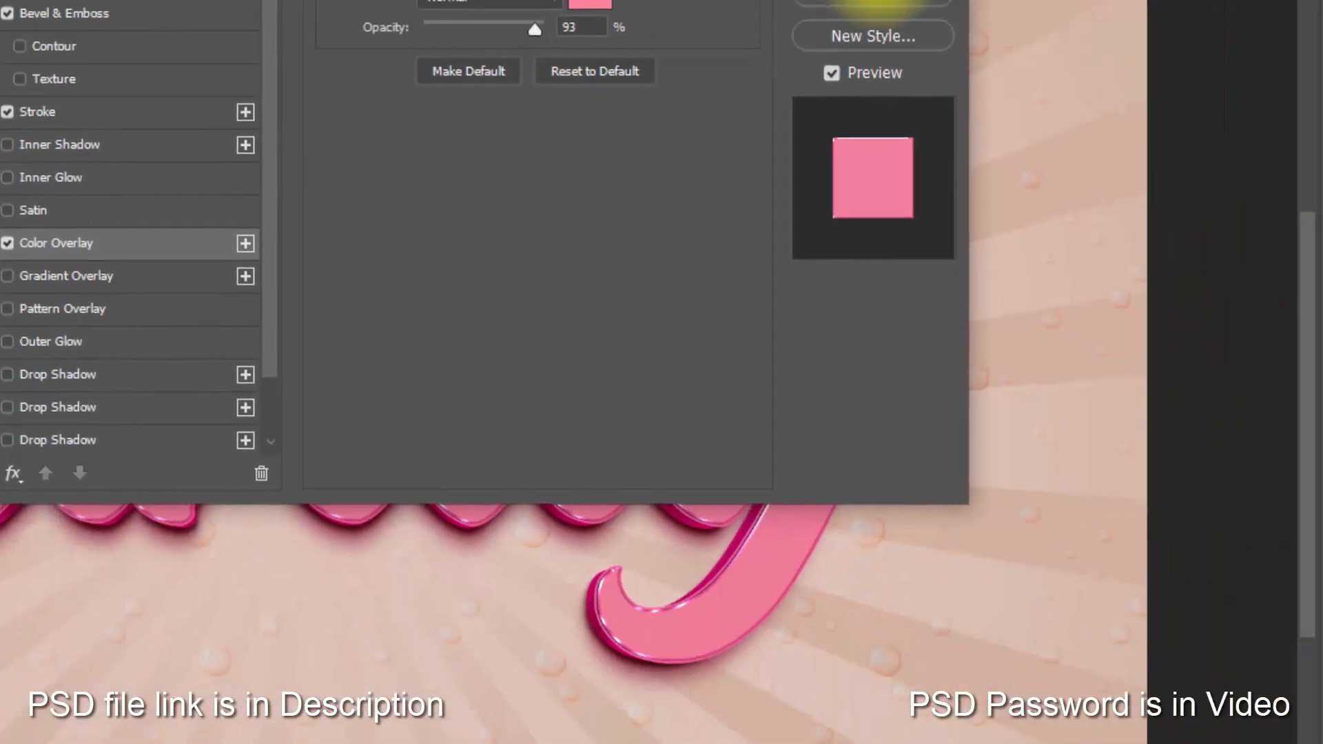
{"action": "left_click", "coordinate": [1082, 147]}
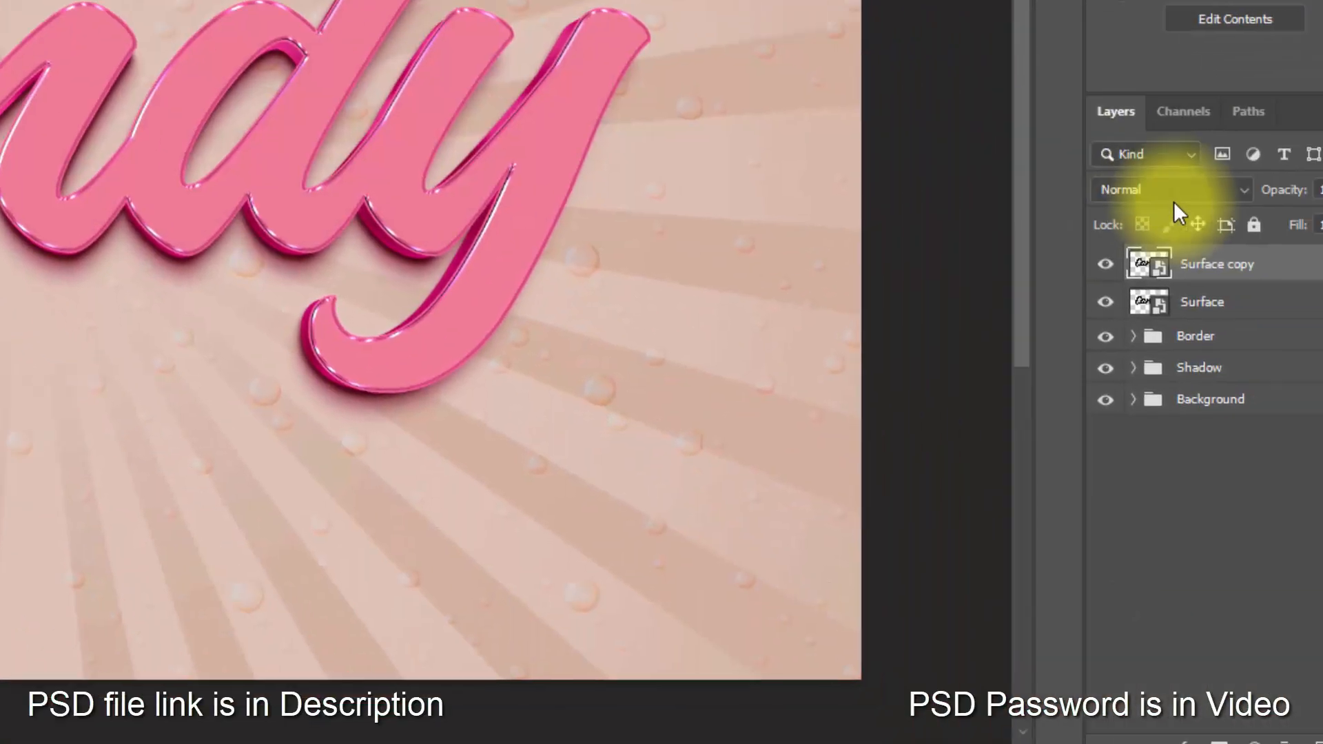
- Duplicate the Surface copy layer and set the duplicate's fill opacity to 0% in its blending options
{"action": "key", "text": "ctrl+shift+alt+t"}
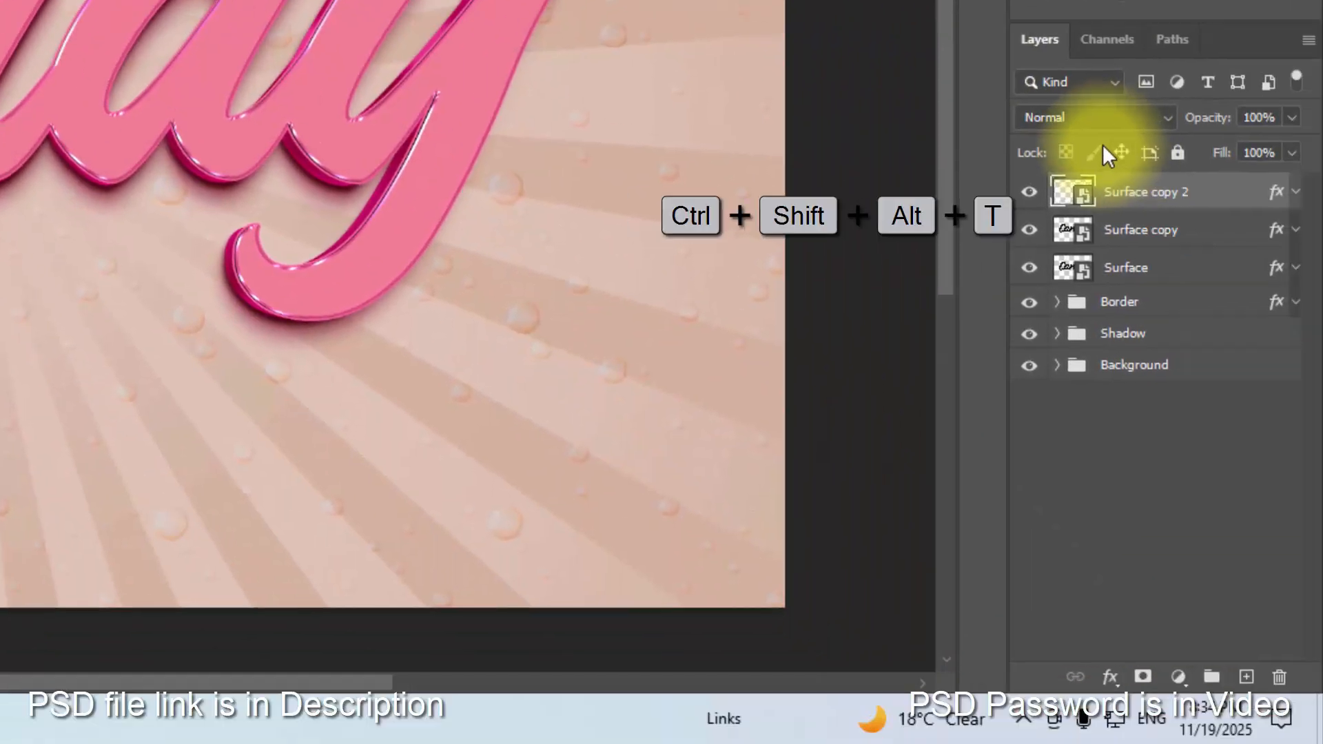
{"action": "double_click", "coordinate": [1278, 196]}
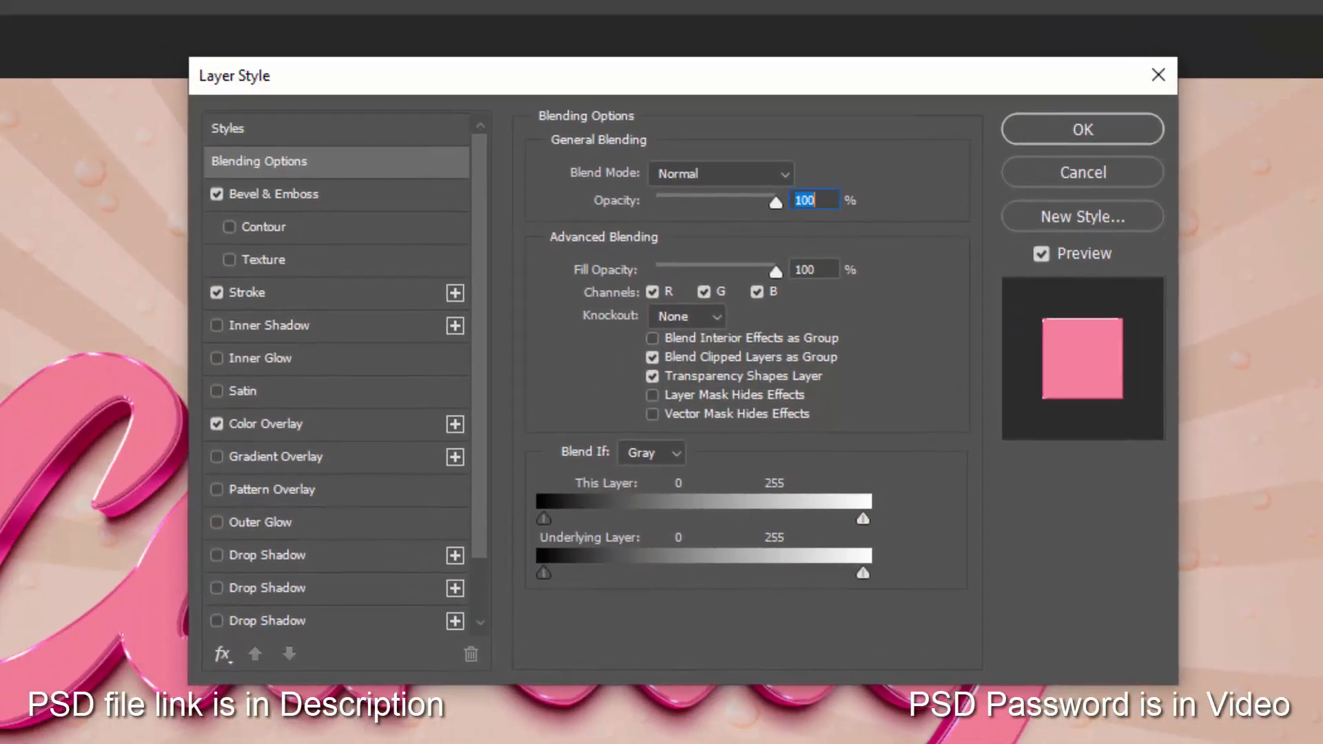
{"action": "left_click_drag", "start_coordinate": [829, 265], "coordinate": [729, 270]}
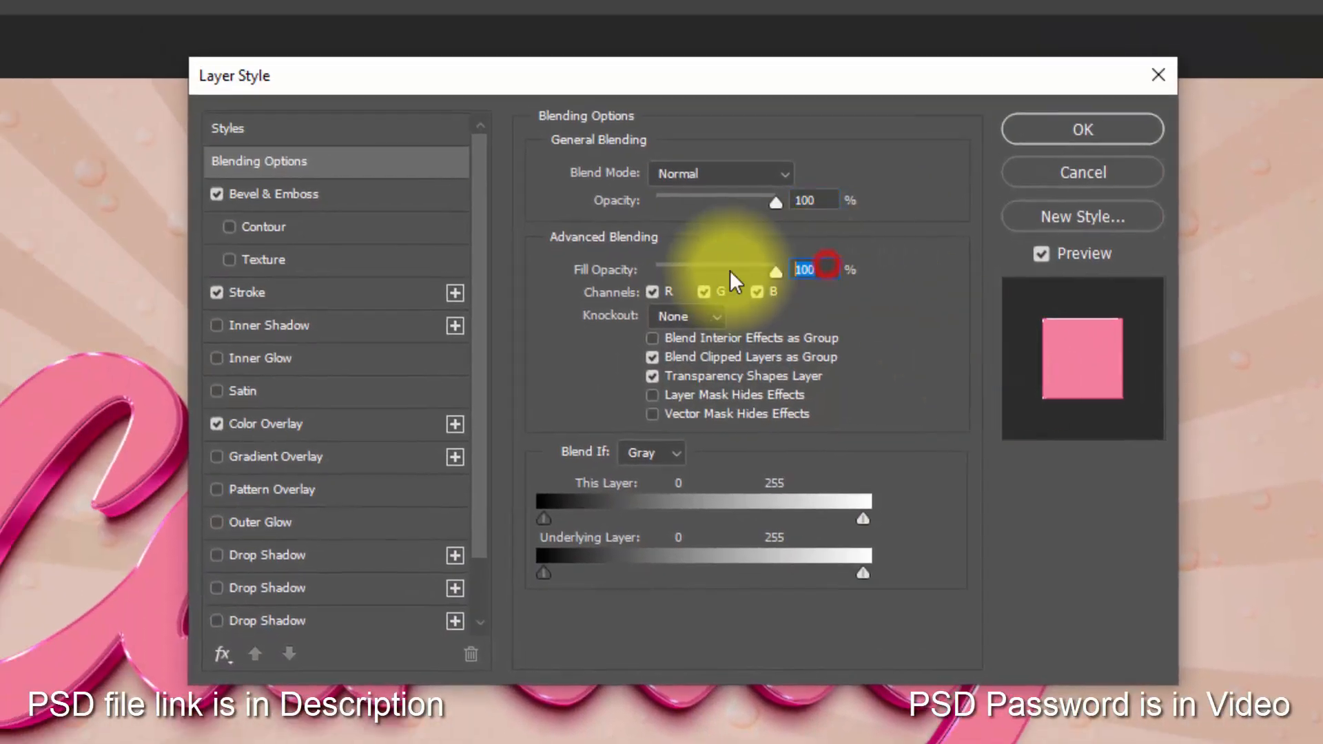
{"action": "type", "text": "0"}
- Change the new duplicate's bevel to Inner Bevel with 168% depth, 10 px size and 1 px soften
{"action": "left_click", "coordinate": [358, 196]}
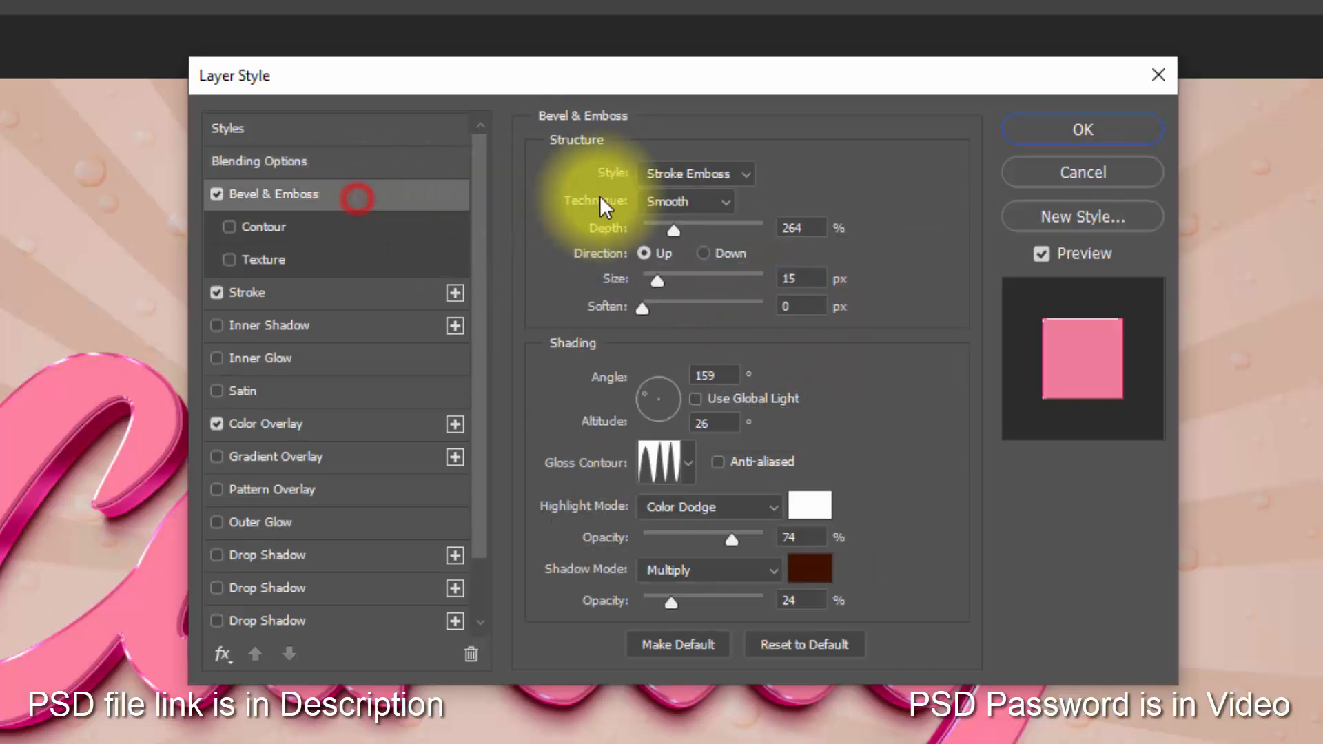
{"action": "left_click", "coordinate": [671, 172]}
{"action": "left_click", "coordinate": [692, 215]}
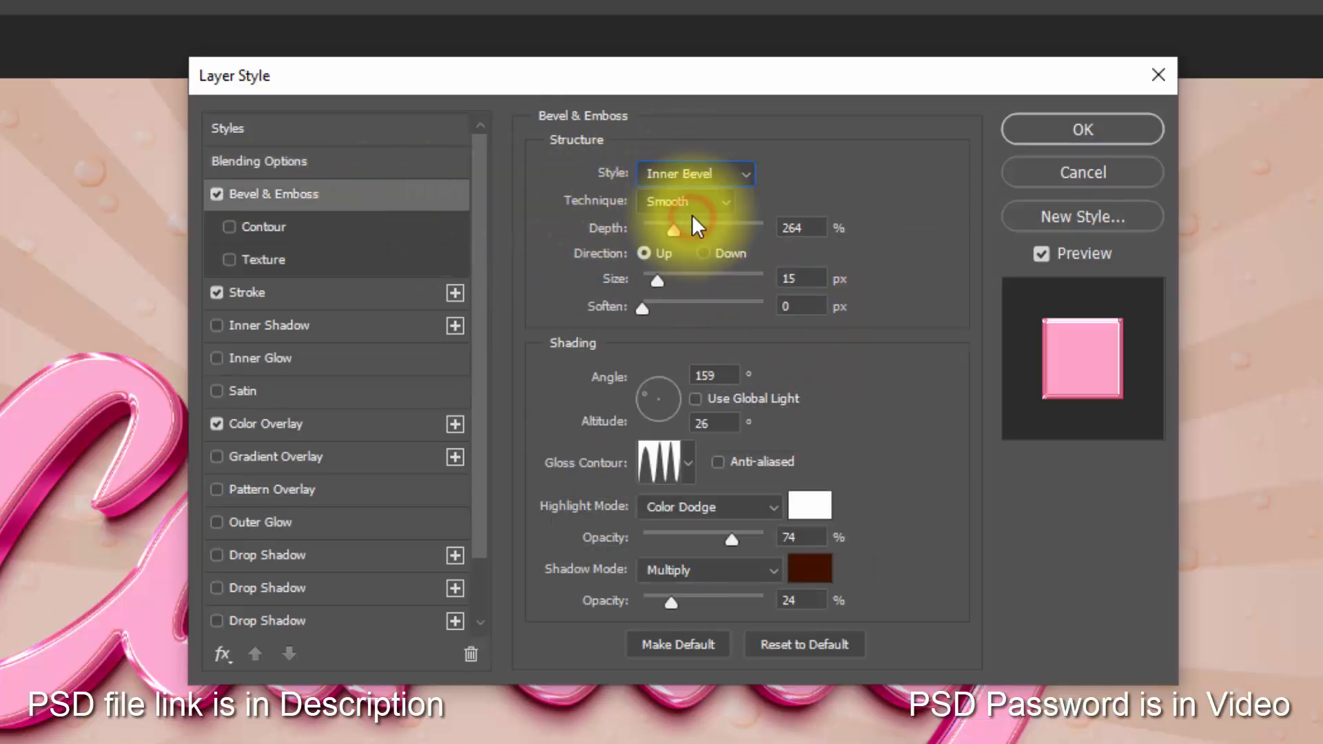
{"action": "double_click", "coordinate": [805, 227]}
{"action": "type", "text": "168"}
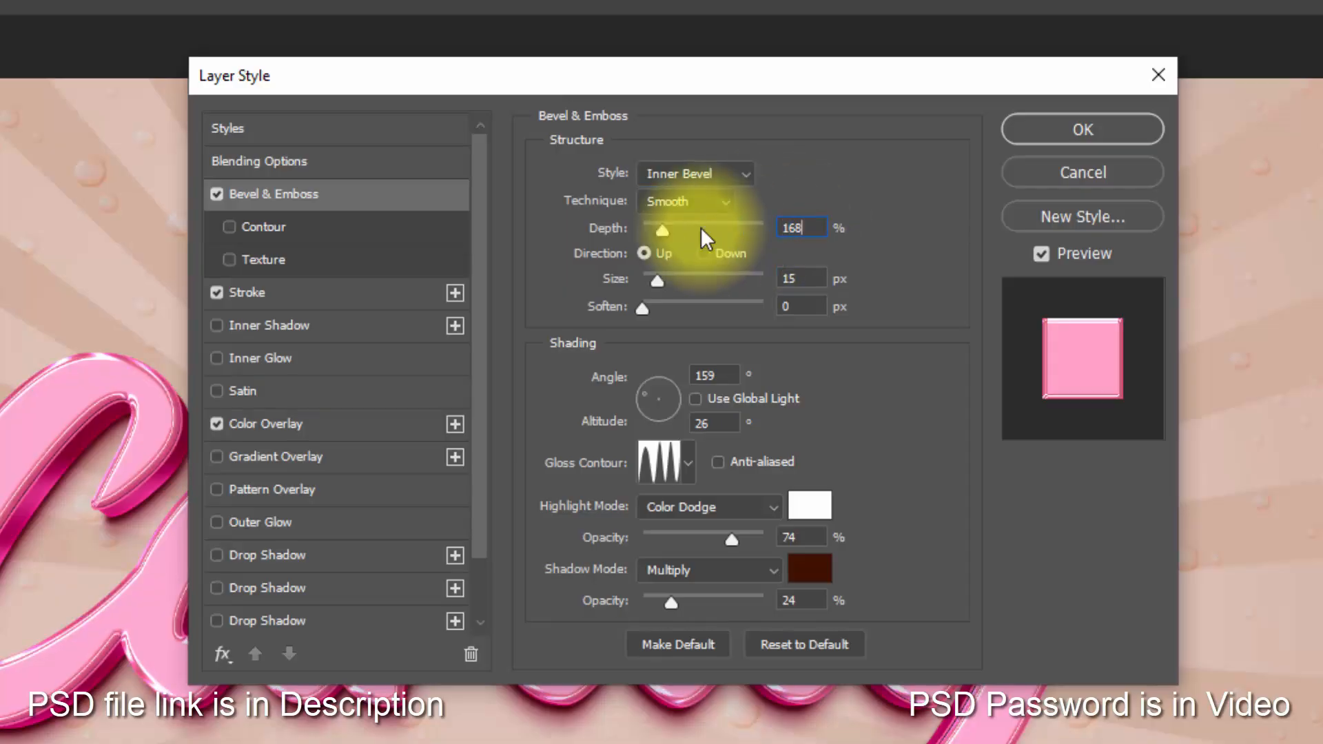
{"action": "double_click", "coordinate": [818, 279]}
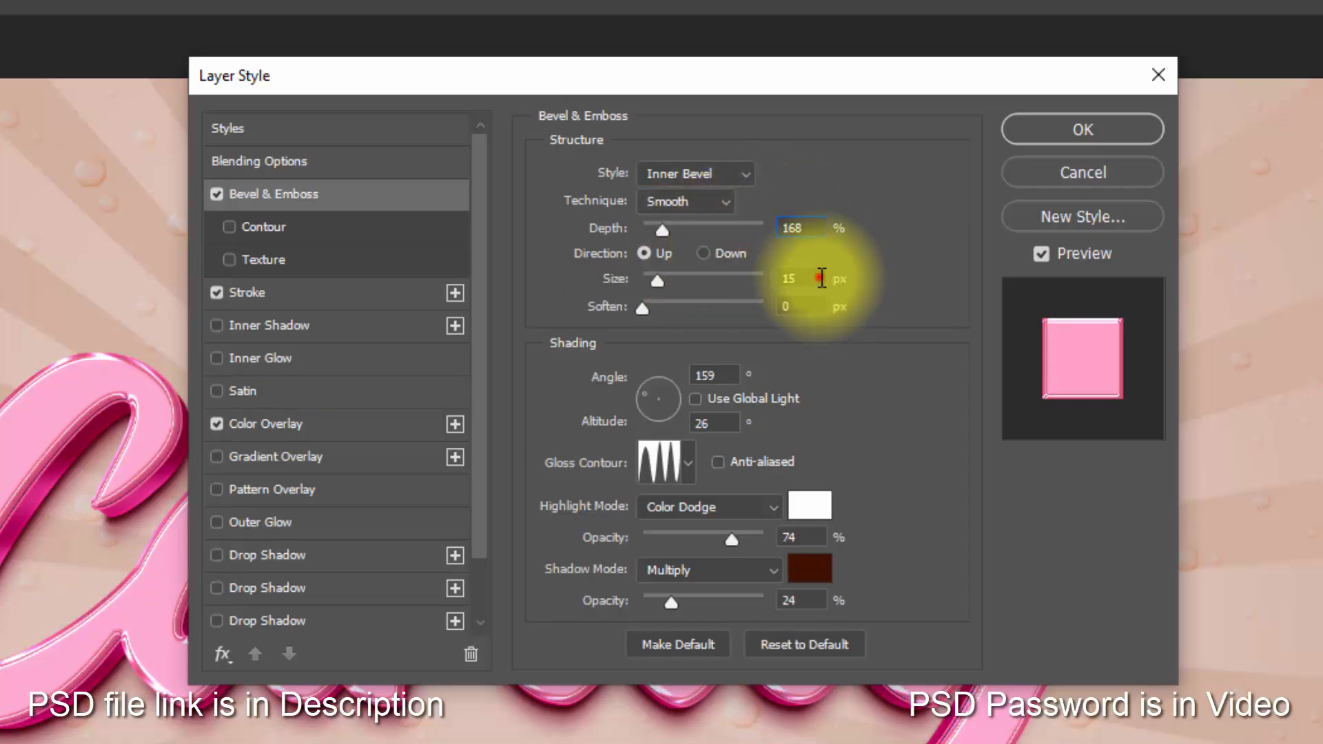
{"action": "type", "text": "10"}
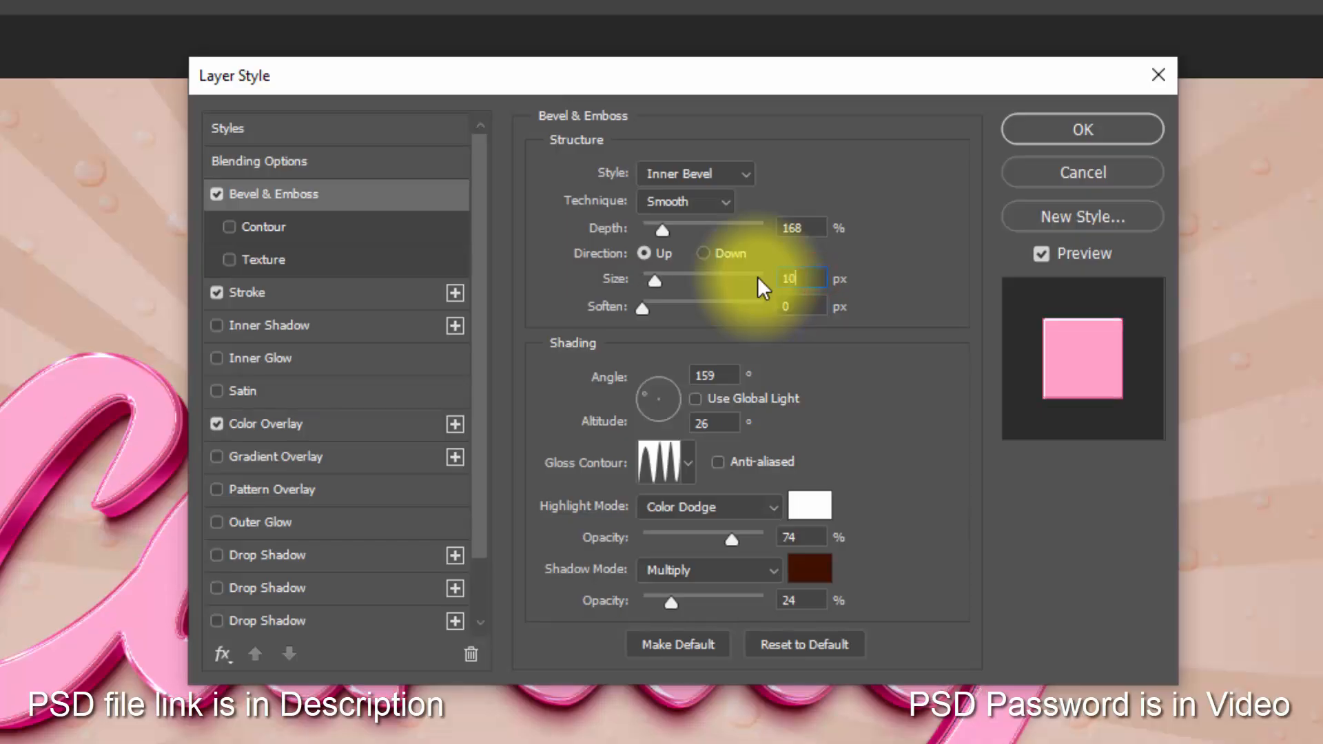
{"action": "double_click", "coordinate": [807, 305]}
{"action": "type", "text": "1"}
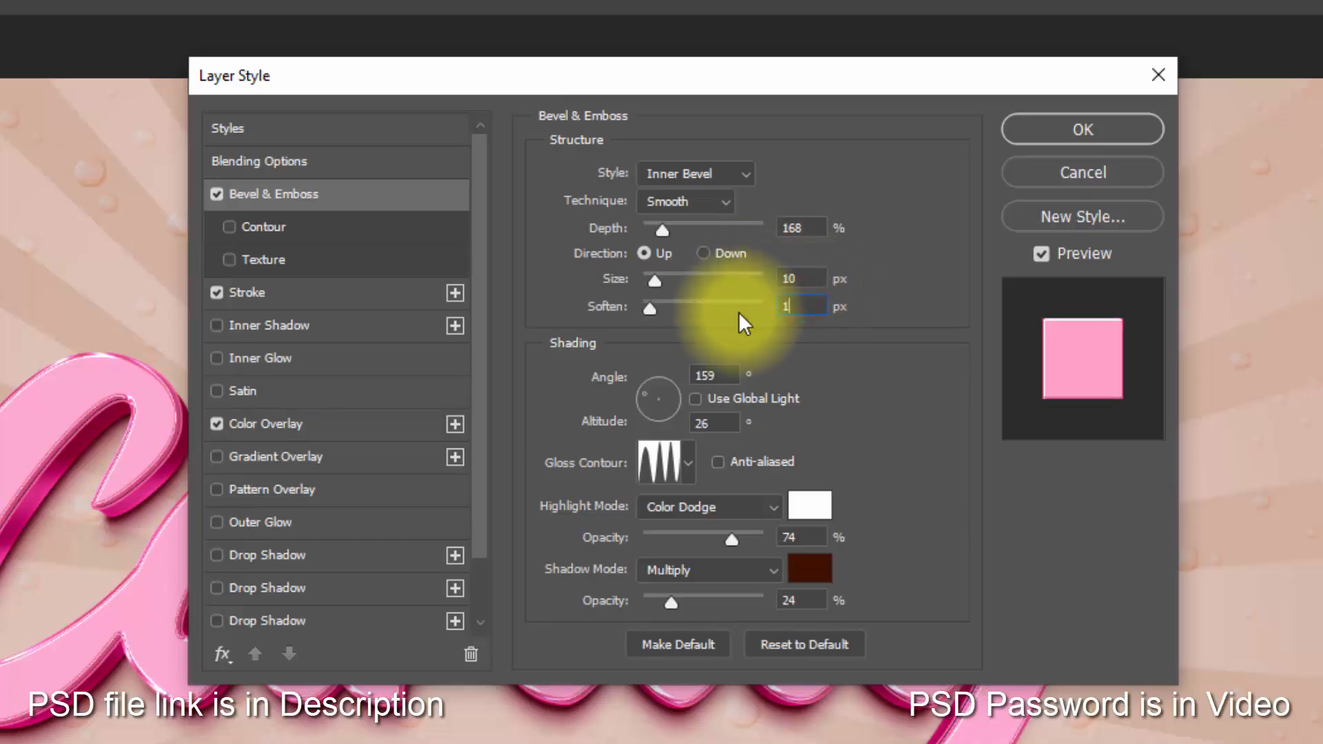
- Set the inner bevel's shading angle to 49° and altitude to 11°, with the Linear preset as gloss contour
{"action": "double_click", "coordinate": [730, 368]}
{"action": "type", "text": "49"}
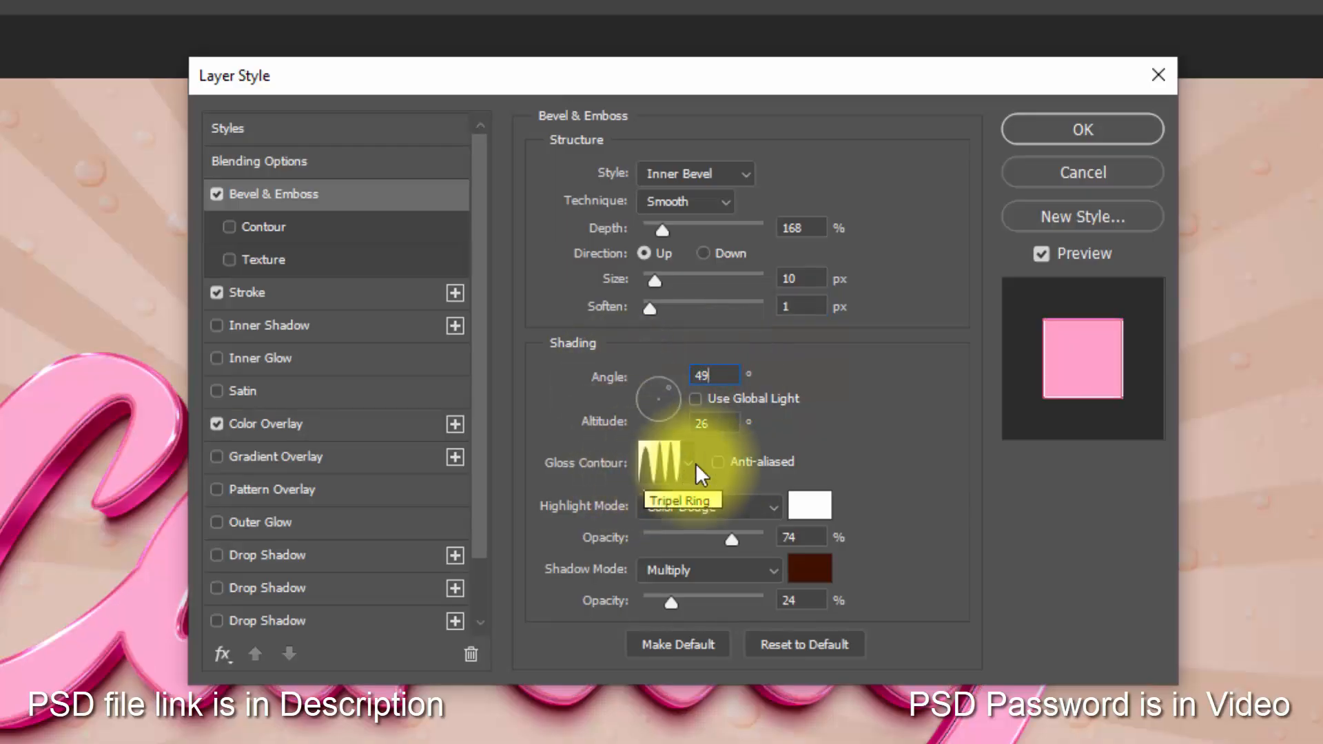
{"action": "double_click", "coordinate": [710, 423]}
{"action": "type", "text": "11"}
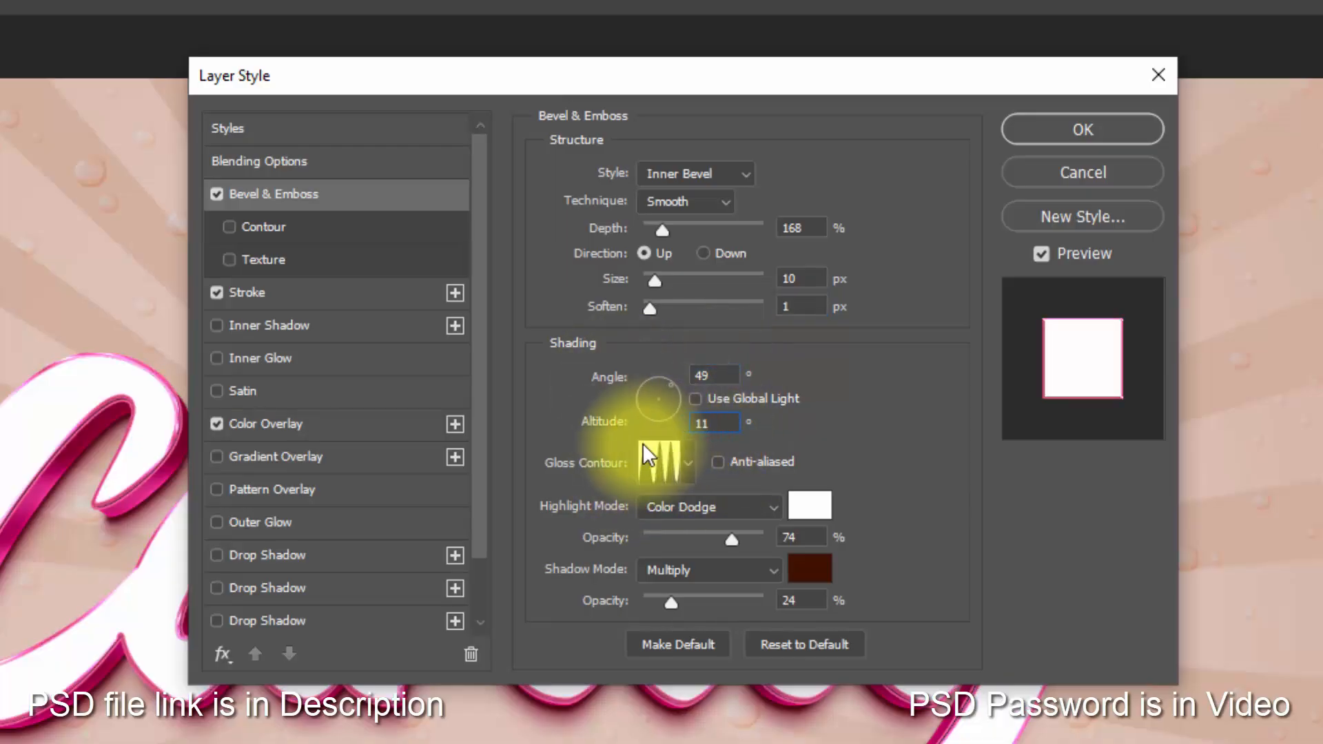
{"action": "left_click", "coordinate": [641, 460]}
{"action": "left_click", "coordinate": [561, 156]}
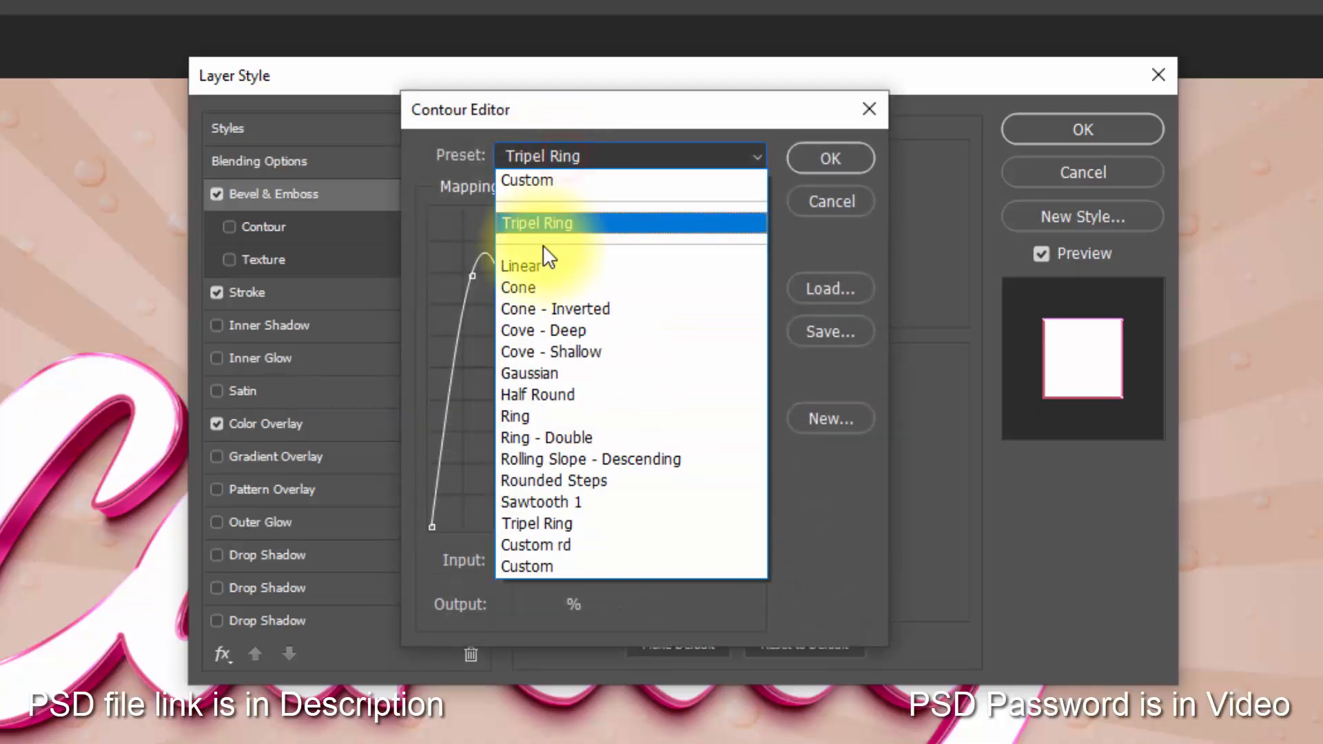
{"action": "left_click", "coordinate": [542, 262]}
{"action": "left_click", "coordinate": [813, 167]}
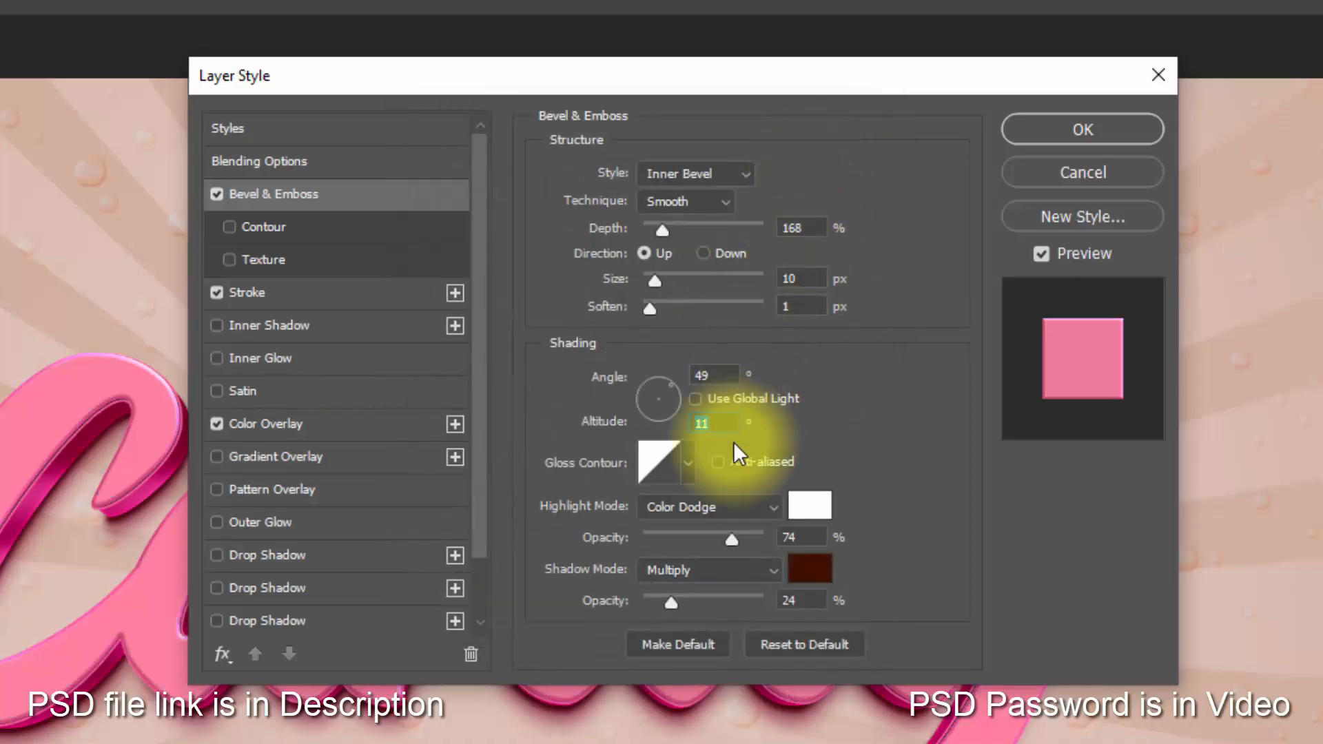
- Set the inner bevel's highlight opacity to 82% and its shadow opacity to 9%
{"action": "left_click_drag", "start_coordinate": [809, 536], "coordinate": [710, 534]}
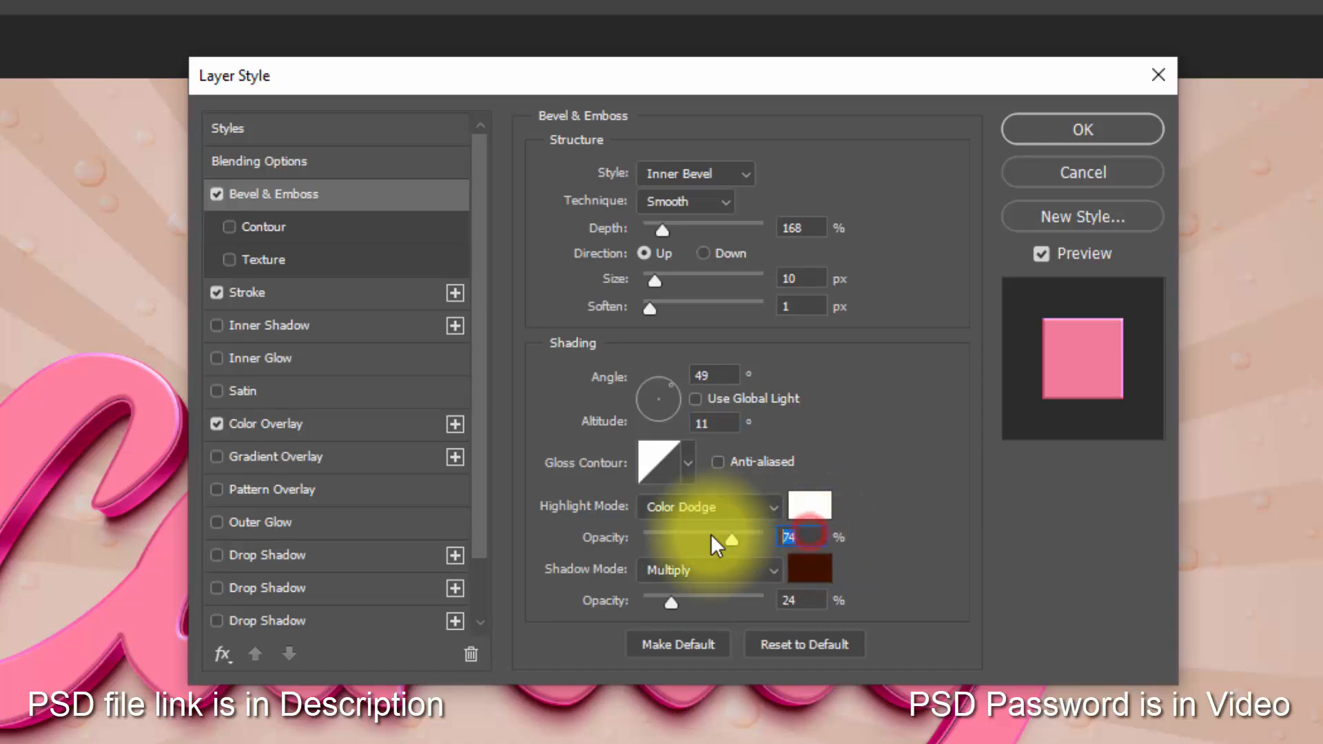
{"action": "type", "text": "82"}
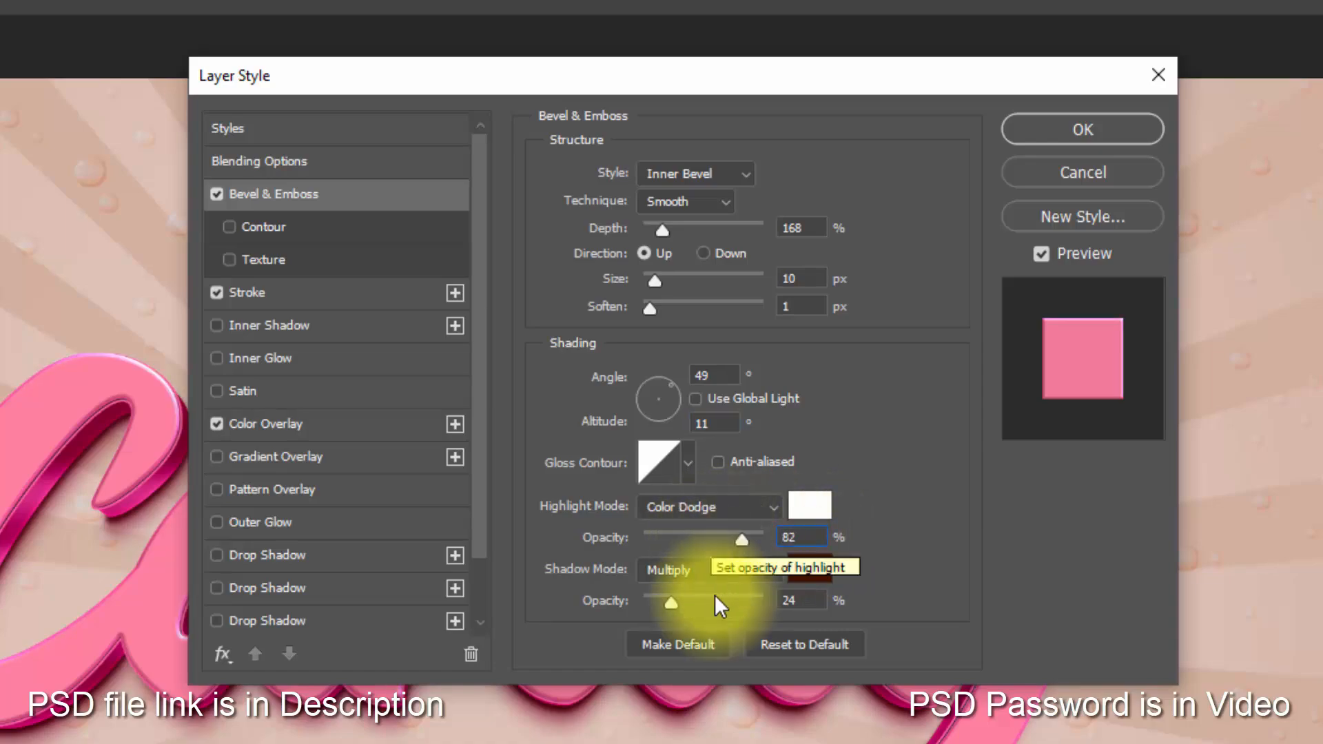
{"action": "left_click", "coordinate": [806, 600]}
{"action": "left_click_drag", "start_coordinate": [807, 598], "coordinate": [719, 601]}
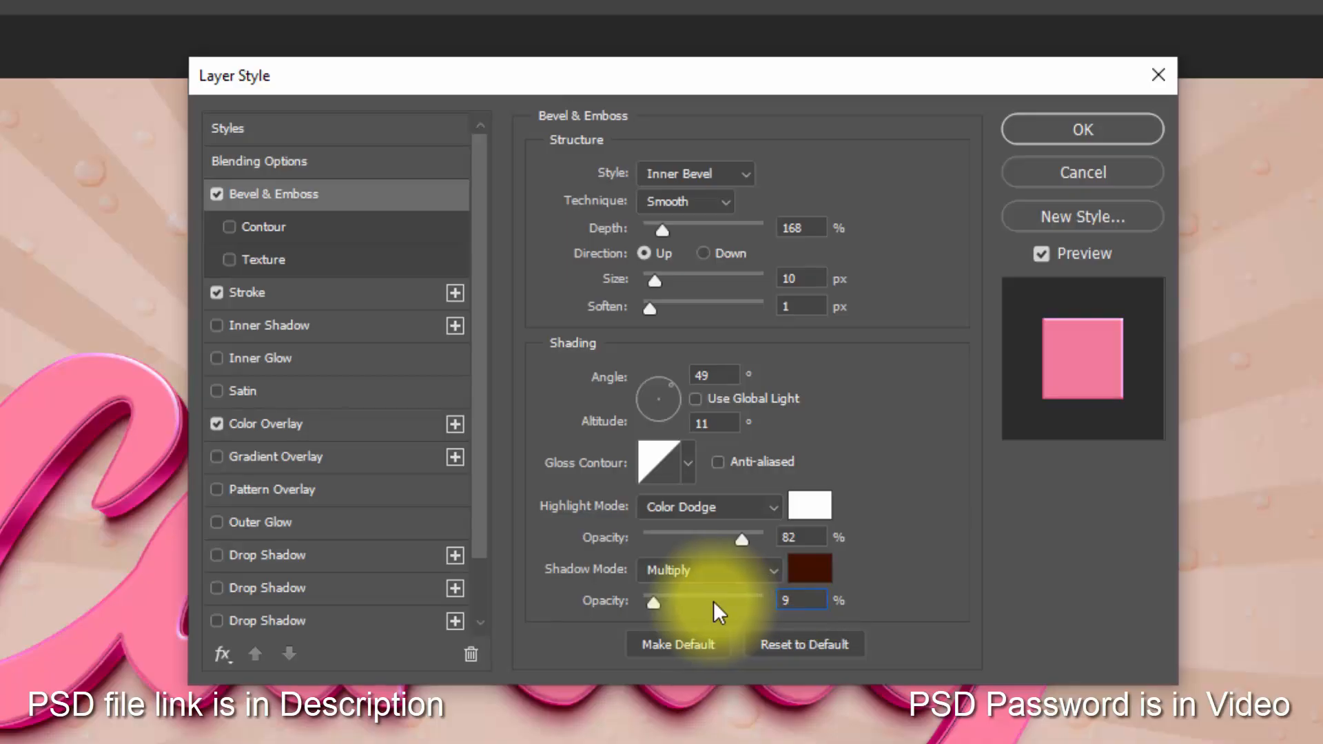
- Set the inner bevel's shadow color to #3b1f00
{"action": "left_click", "coordinate": [817, 570]}
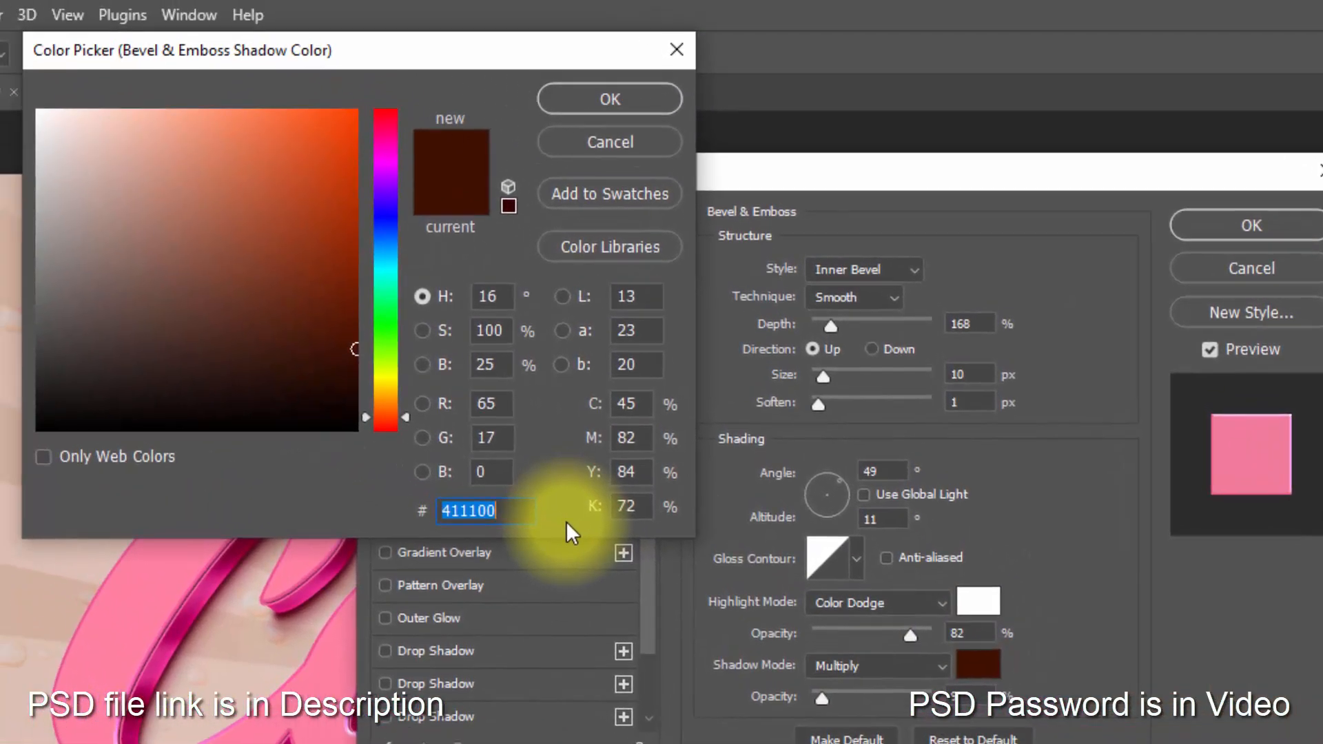
{"action": "type", "text": "3"}
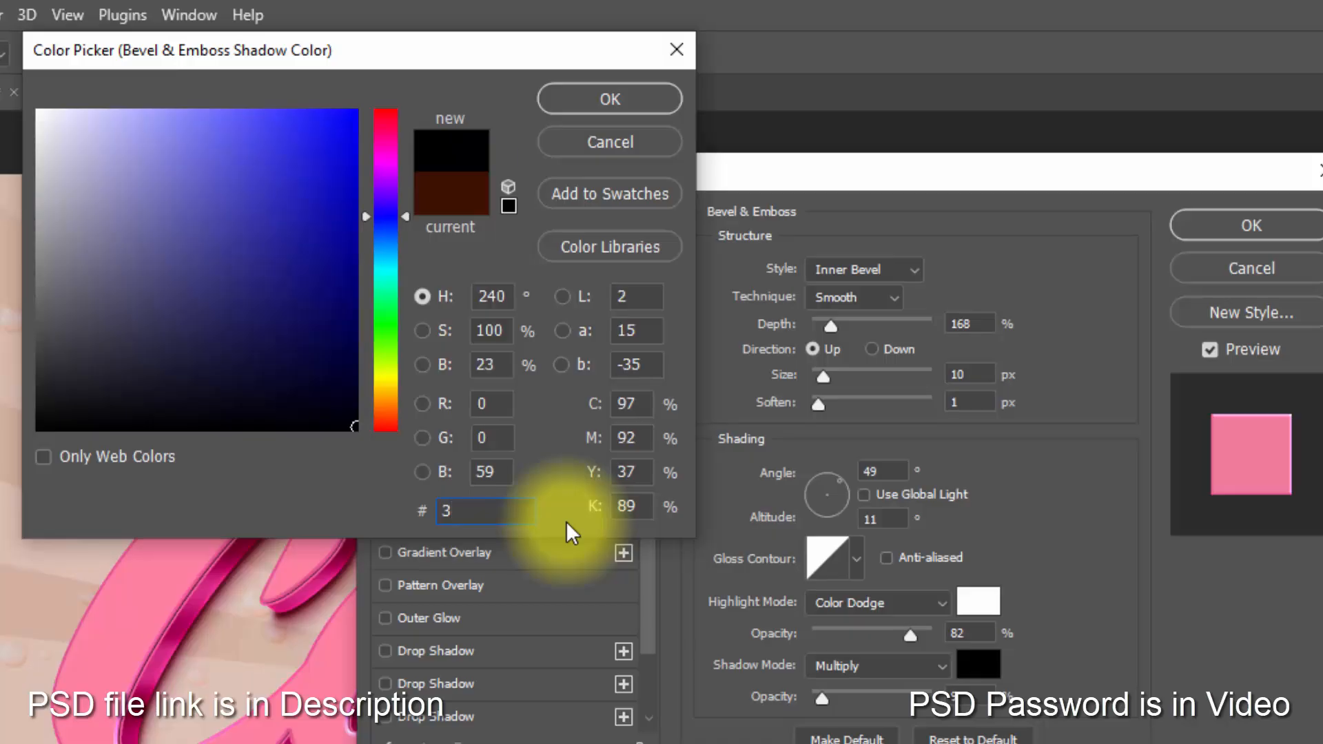
{"action": "type", "text": "b1"}
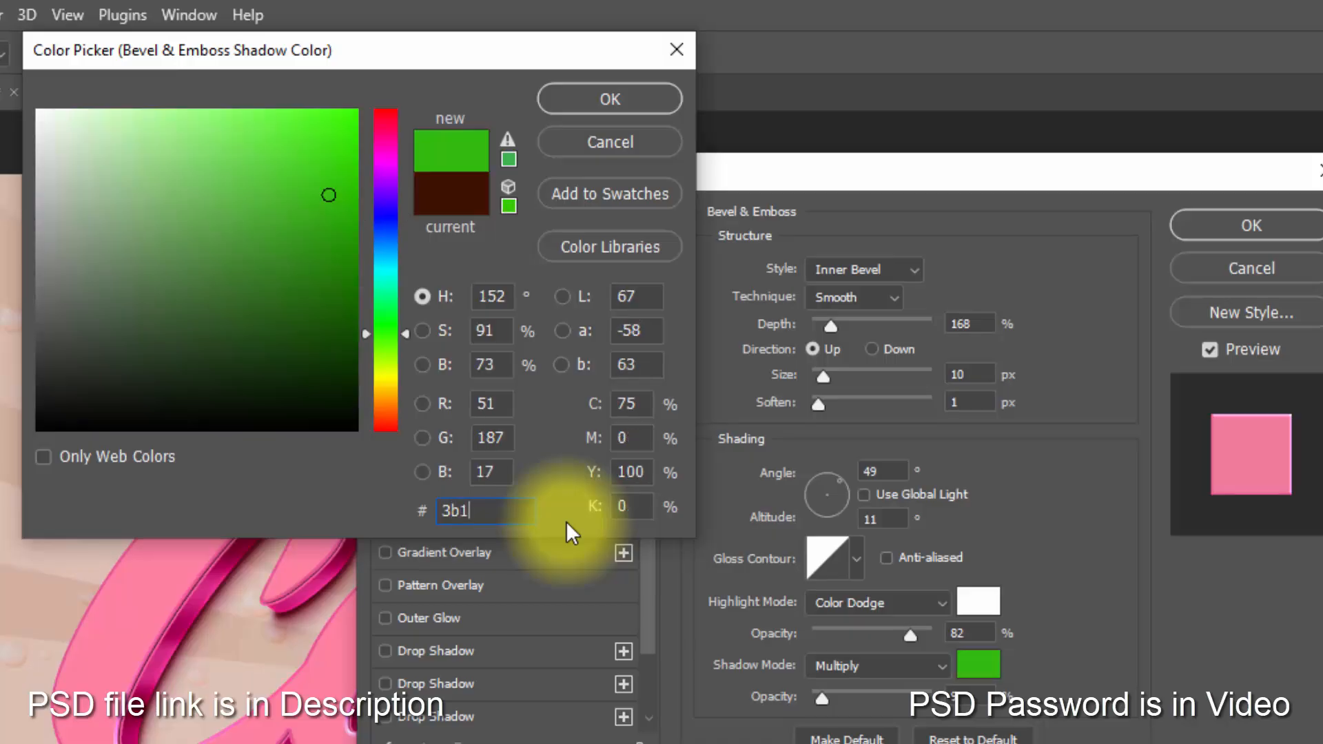
{"action": "type", "text": "f00"}
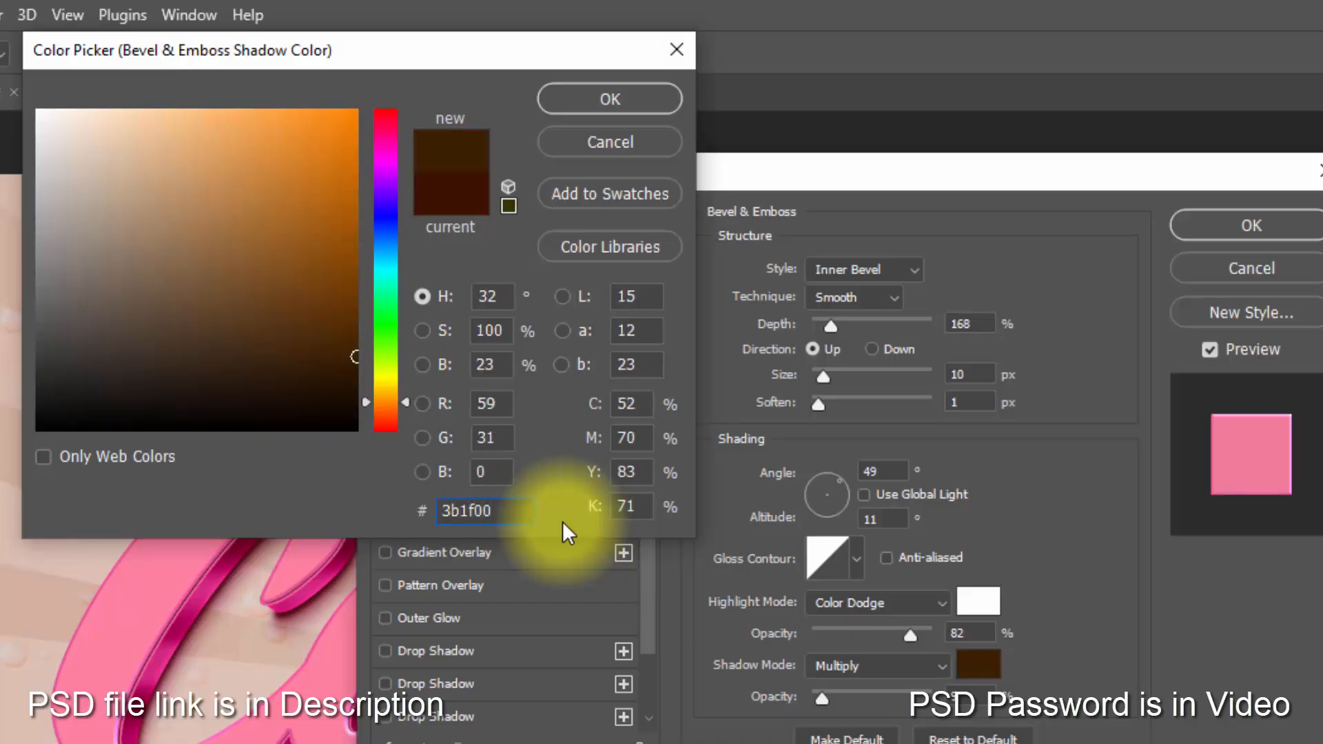
{"action": "left_click", "coordinate": [610, 99]}
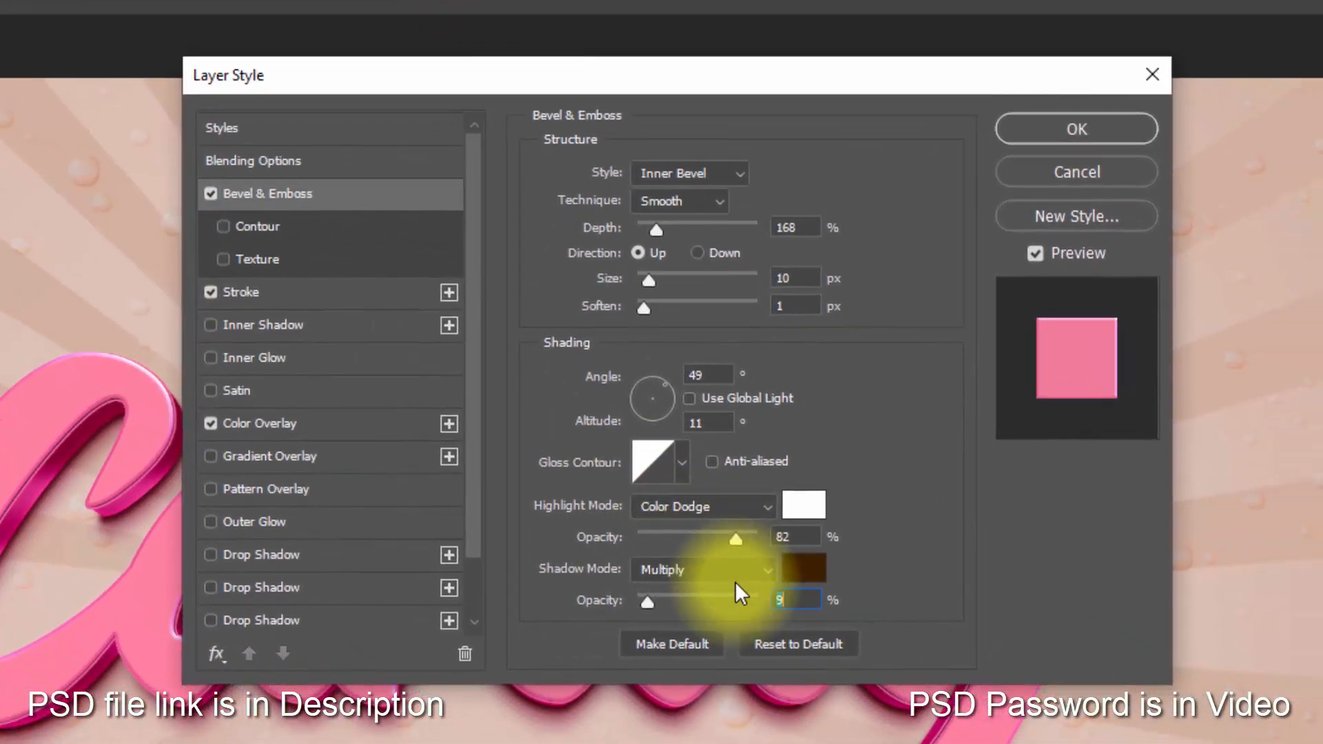
- Disable the stroke and color overlay on the Surface copy 2 layer and accept the layer style
{"action": "left_click", "coordinate": [211, 292]}
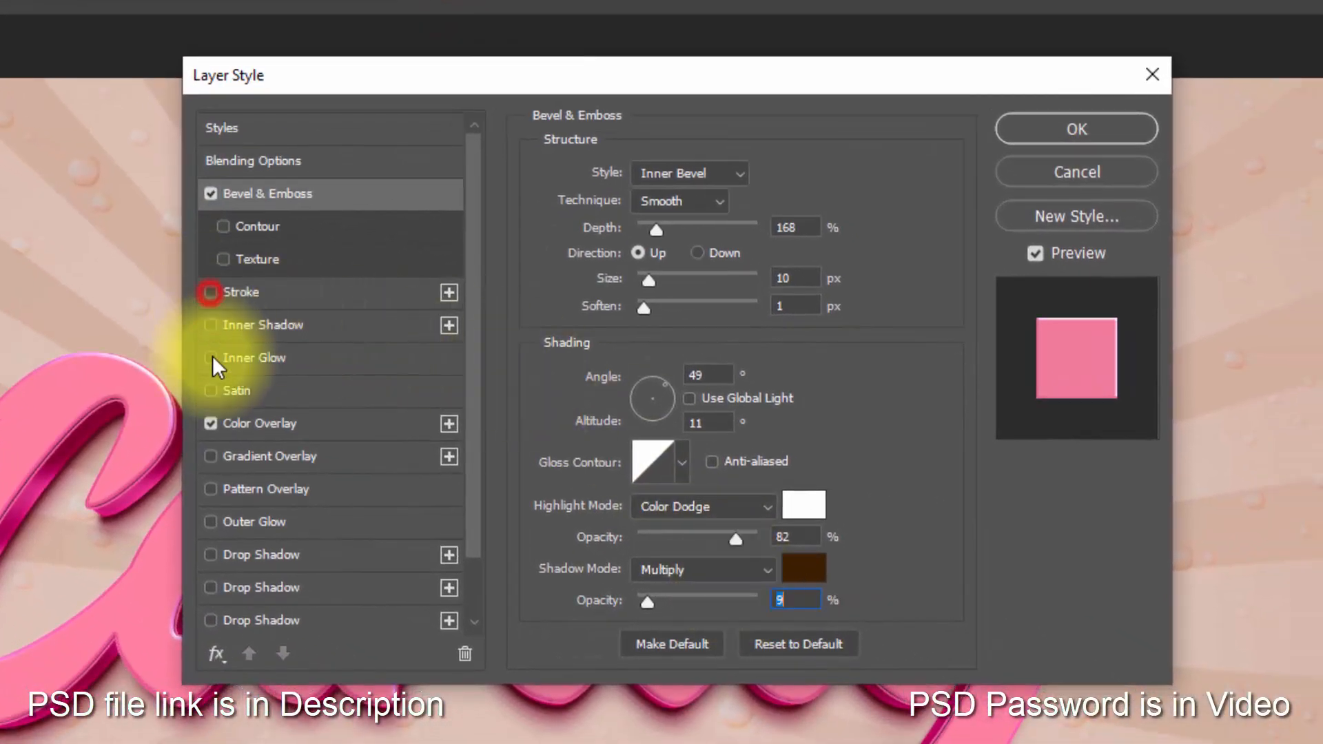
{"action": "left_click", "coordinate": [207, 425]}
{"action": "left_click", "coordinate": [1010, 137]}
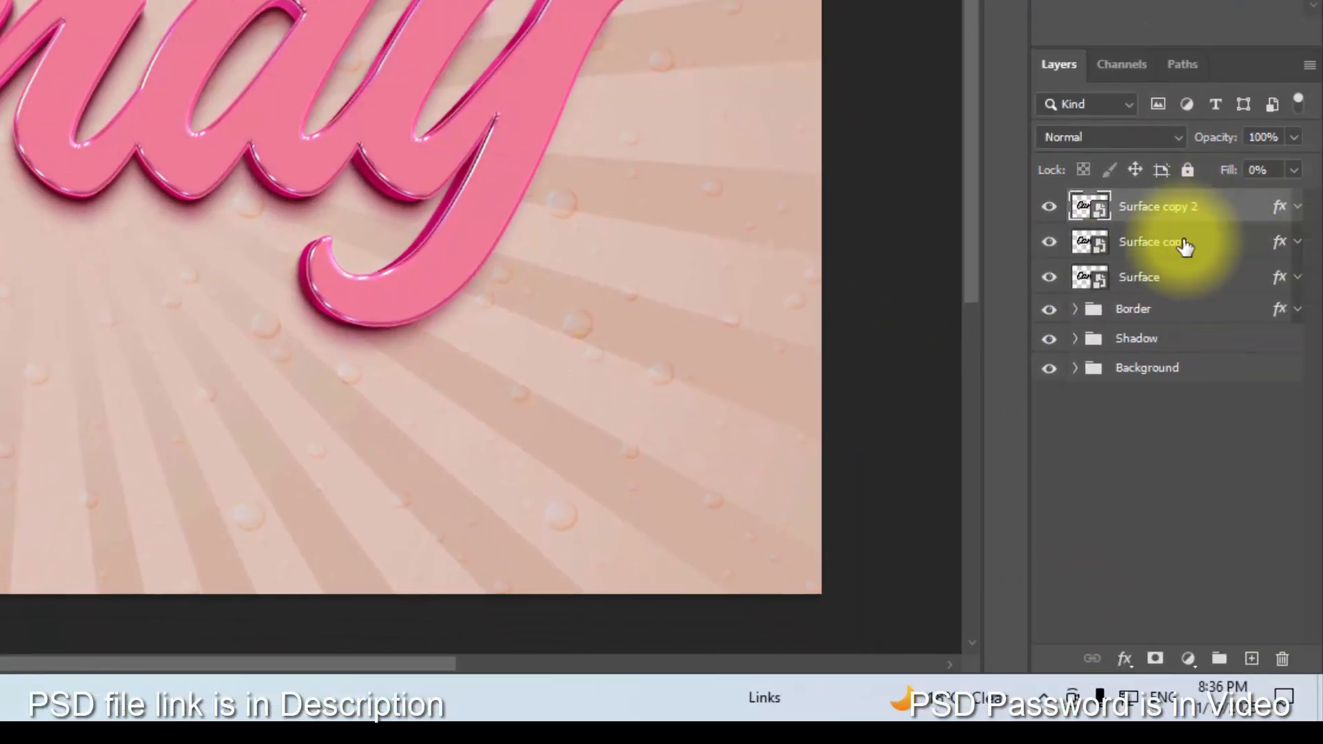
- Duplicate the Surface copy 2 layer and set the duplicate's inner bevel to 49 px size and 4 px soften
{"action": "key", "text": "ctrl+shift+alt+t"}
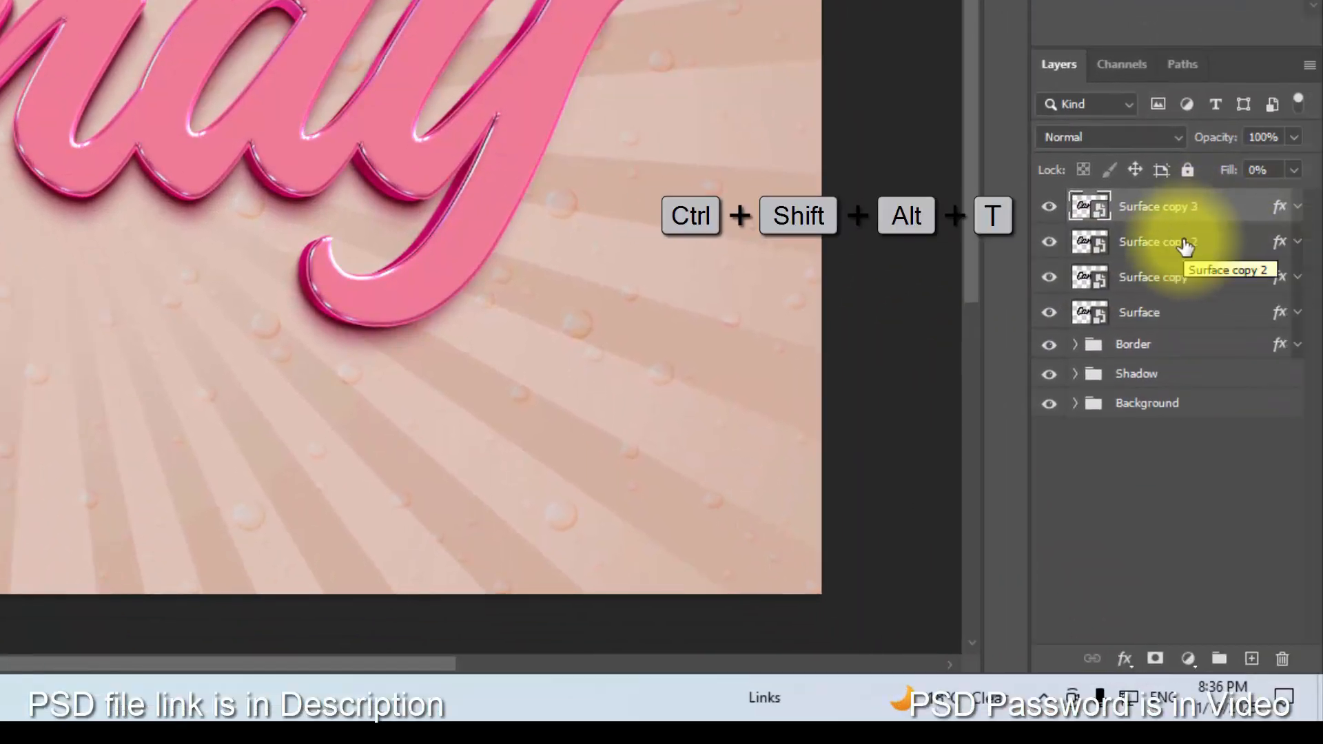
{"action": "double_click", "coordinate": [1275, 211]}
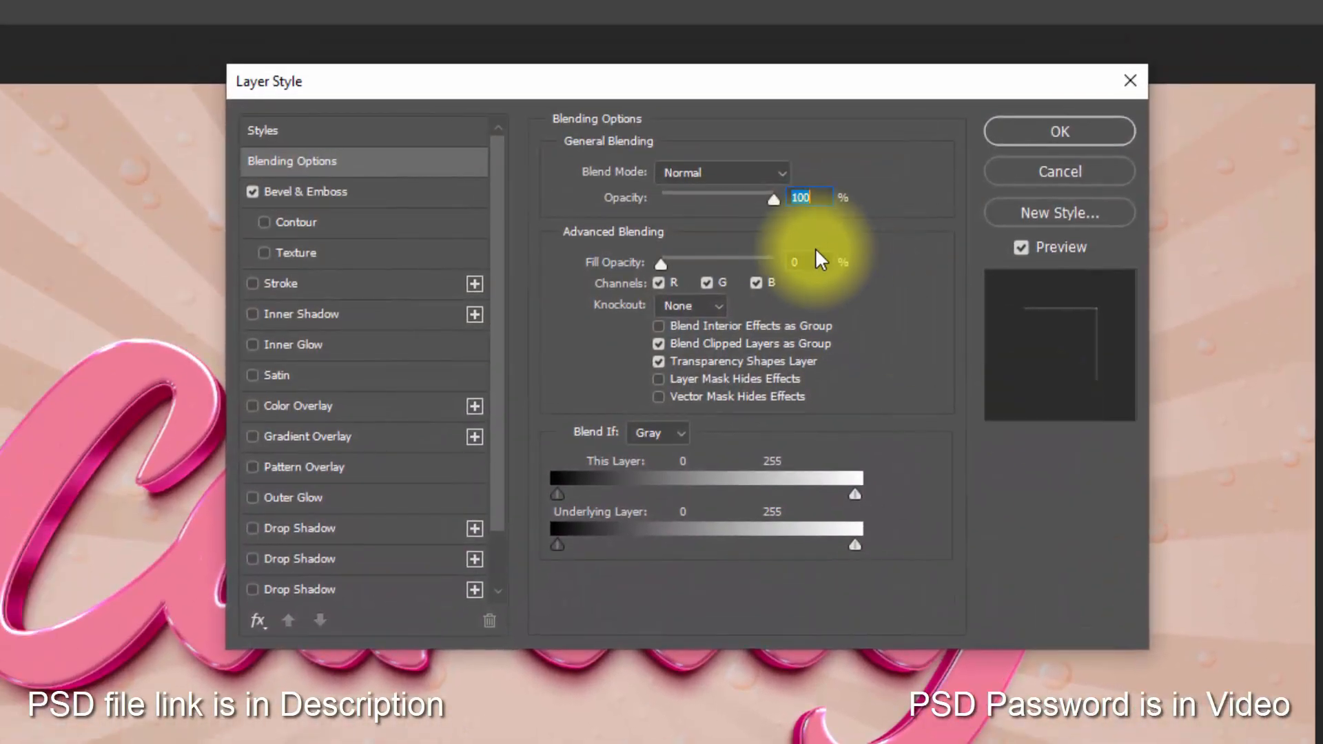
{"action": "left_click", "coordinate": [801, 260]}
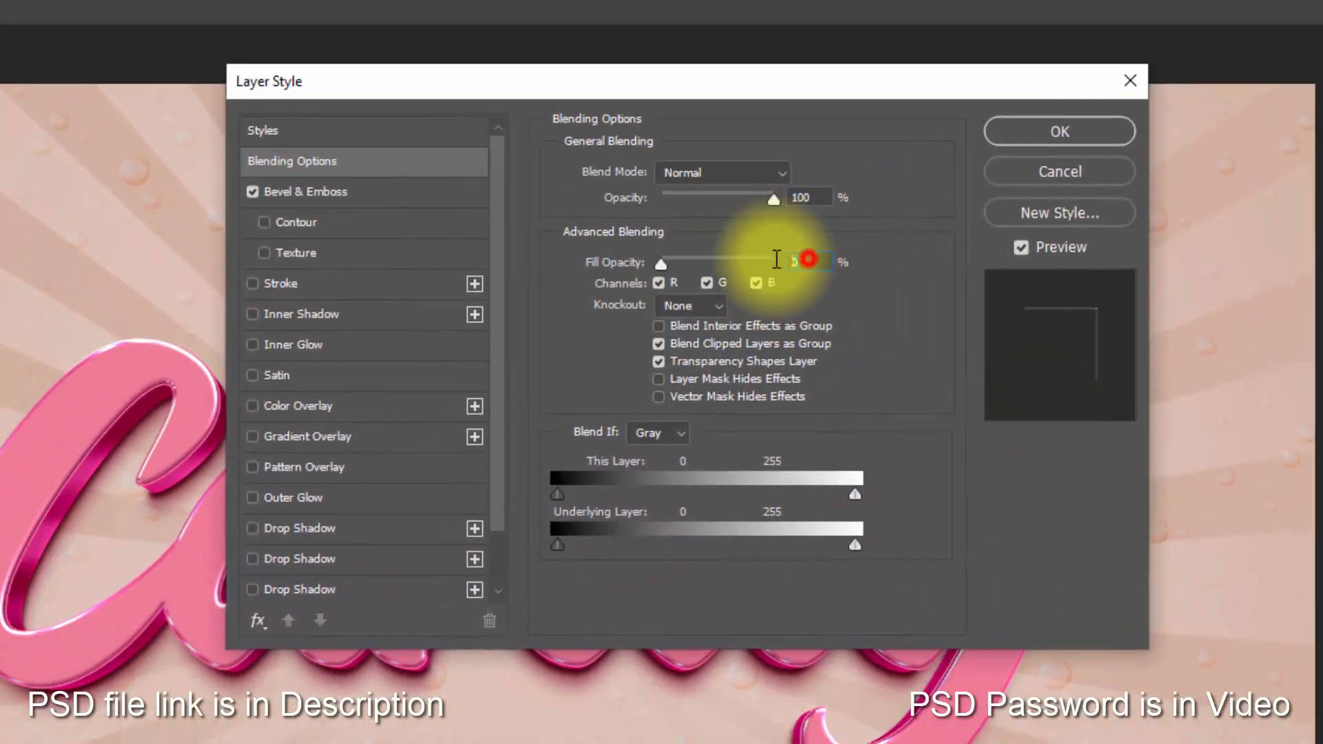
{"action": "left_click", "coordinate": [374, 193]}
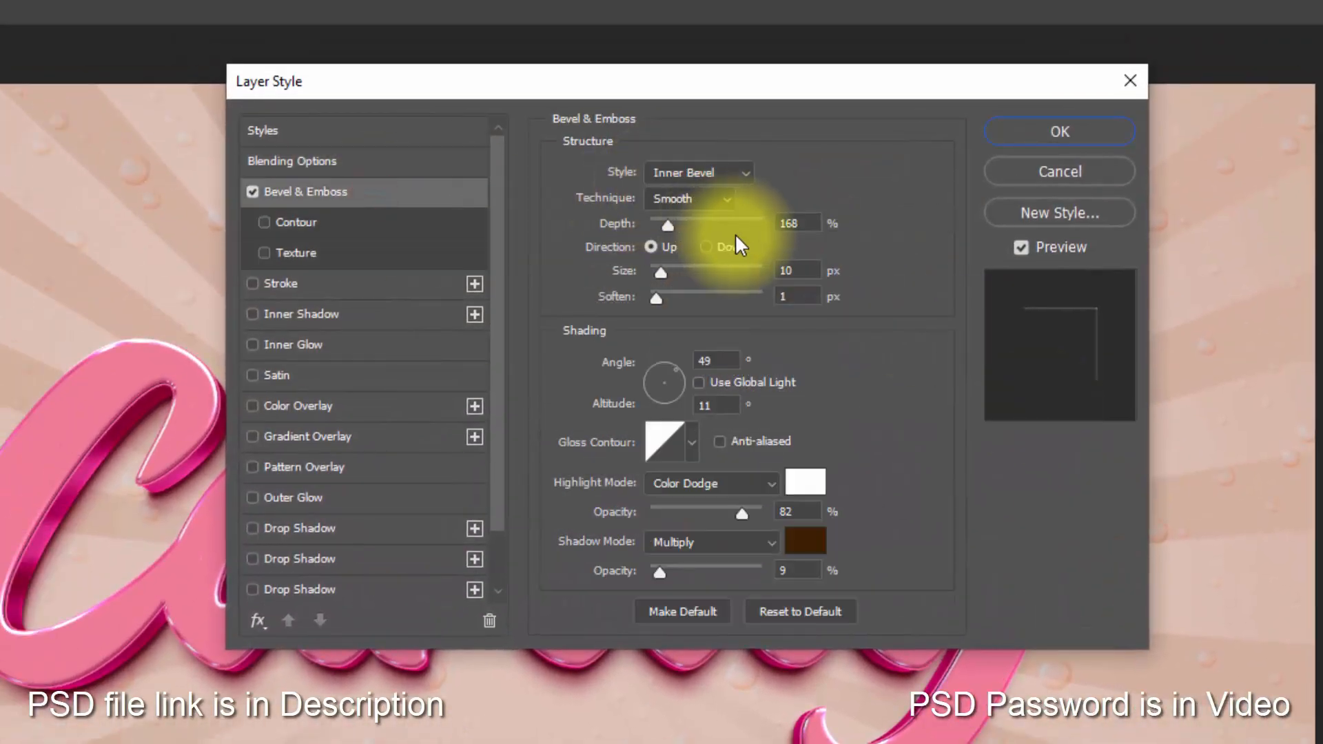
{"action": "left_click", "coordinate": [806, 271]}
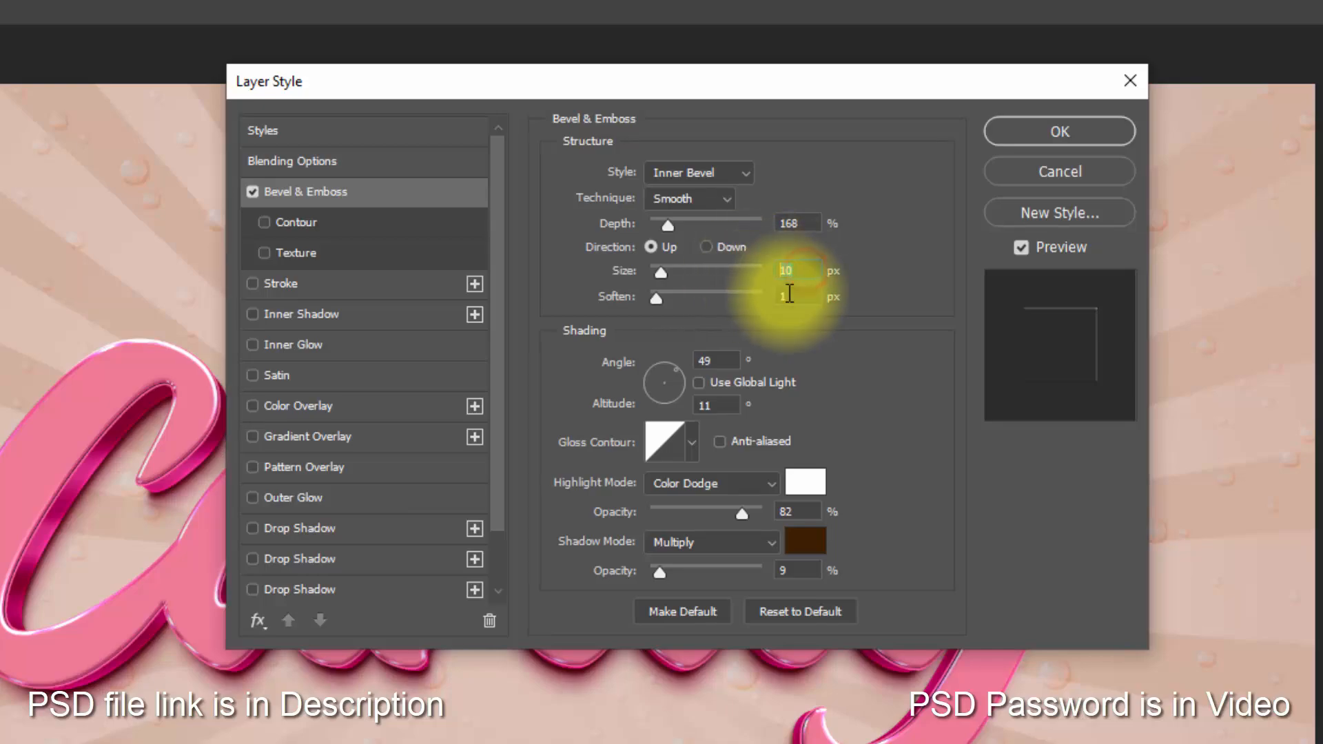
{"action": "type", "text": "49"}
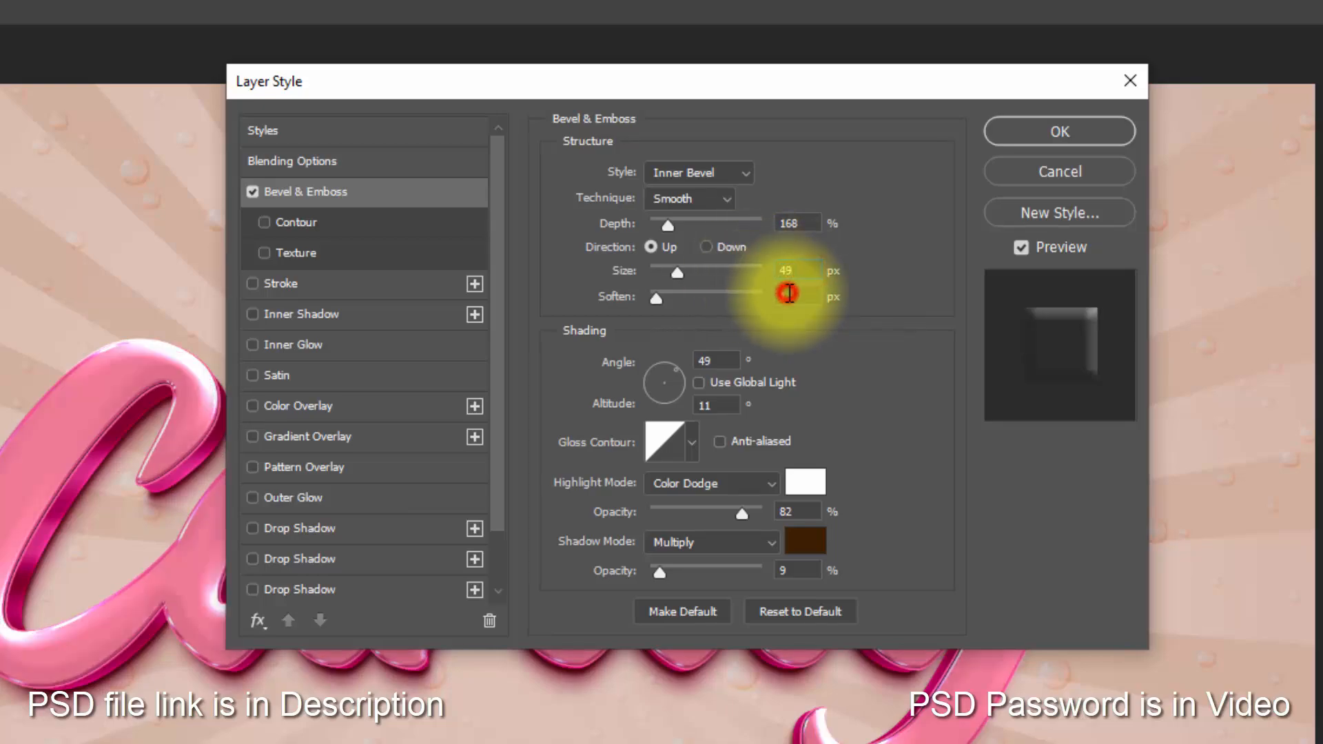
{"action": "left_click", "coordinate": [788, 293]}
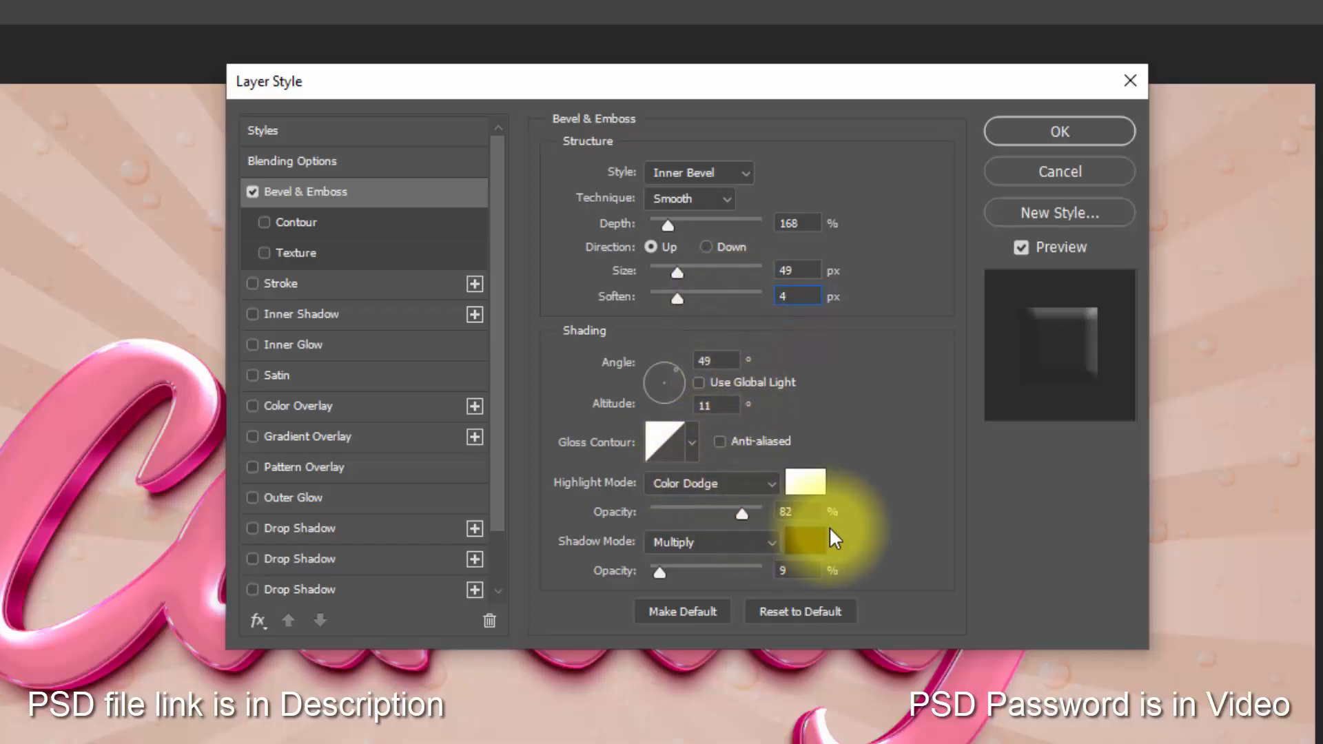
- Set the new duplicate's bevel highlight opacity to 48% and its shadow opacity to 5%
{"action": "left_click", "coordinate": [783, 510]}
{"action": "type", "text": "4"}
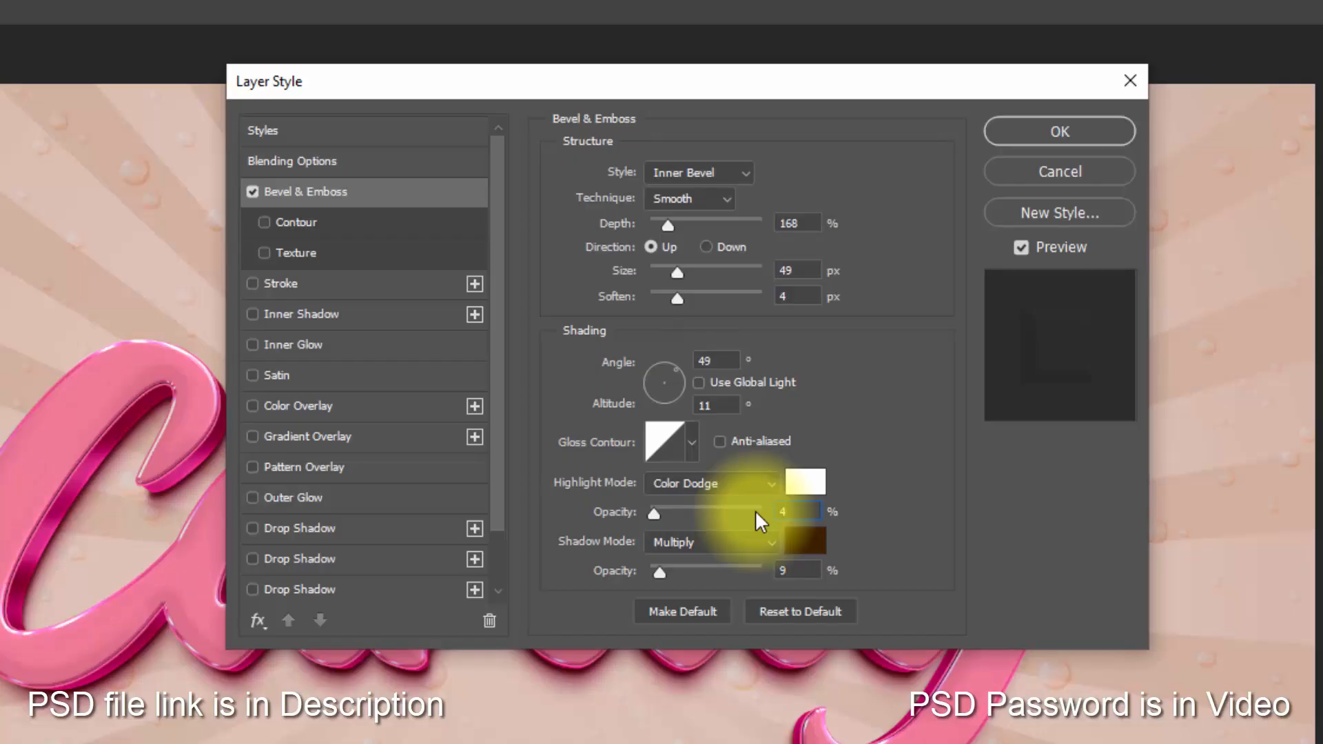
{"action": "type", "text": "8"}
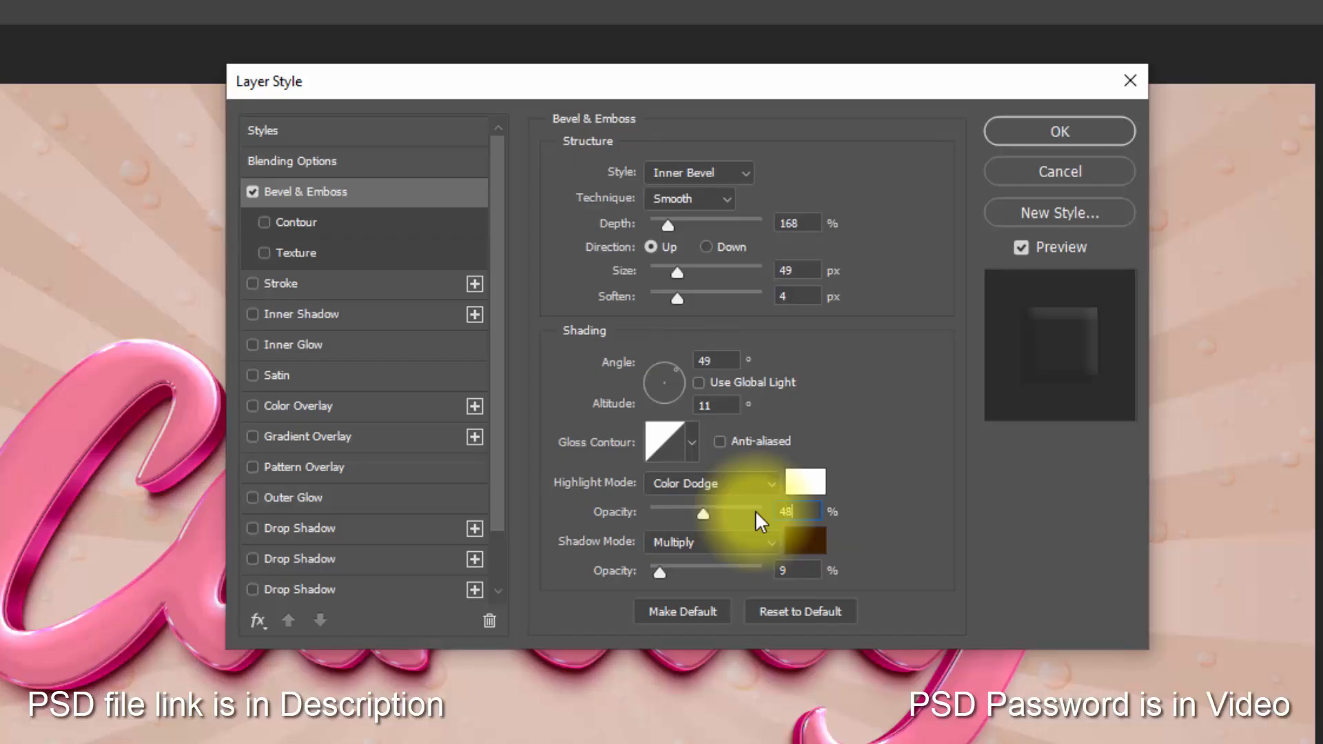
{"action": "left_click", "coordinate": [796, 572]}
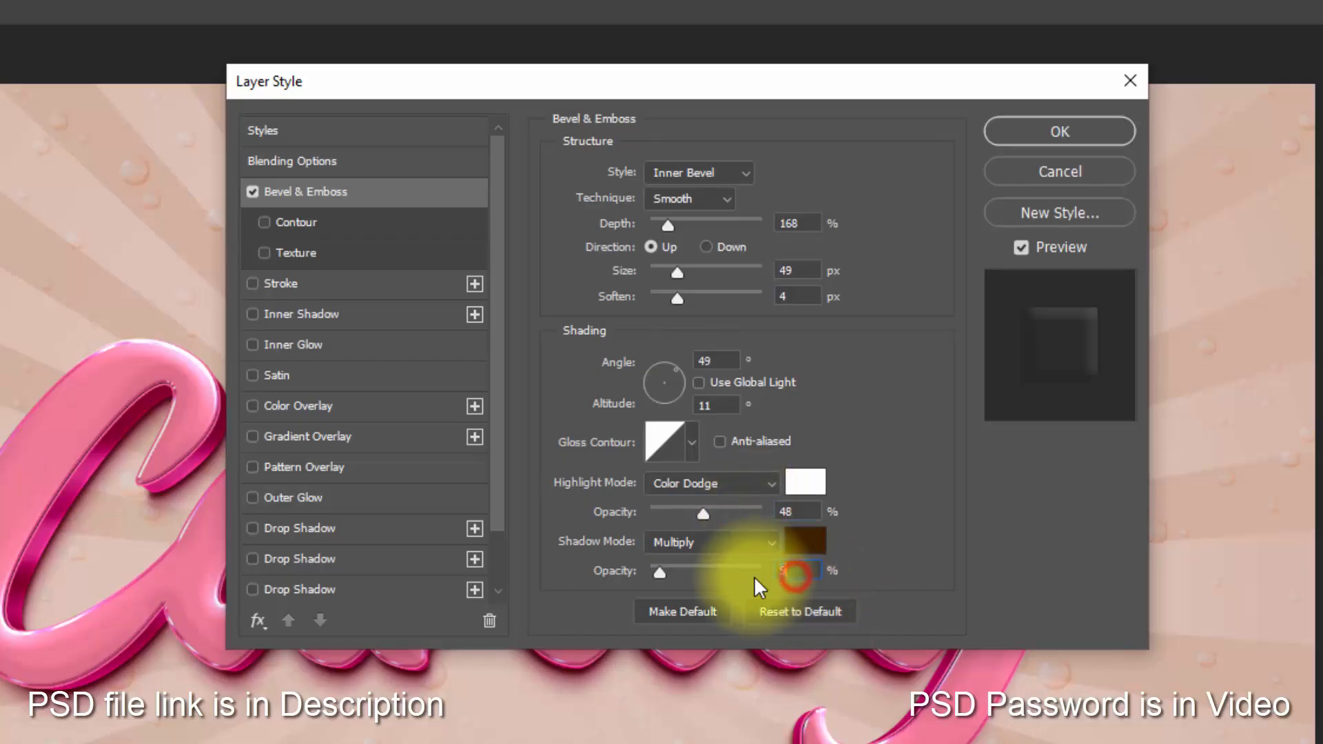
{"action": "type", "text": "5"}
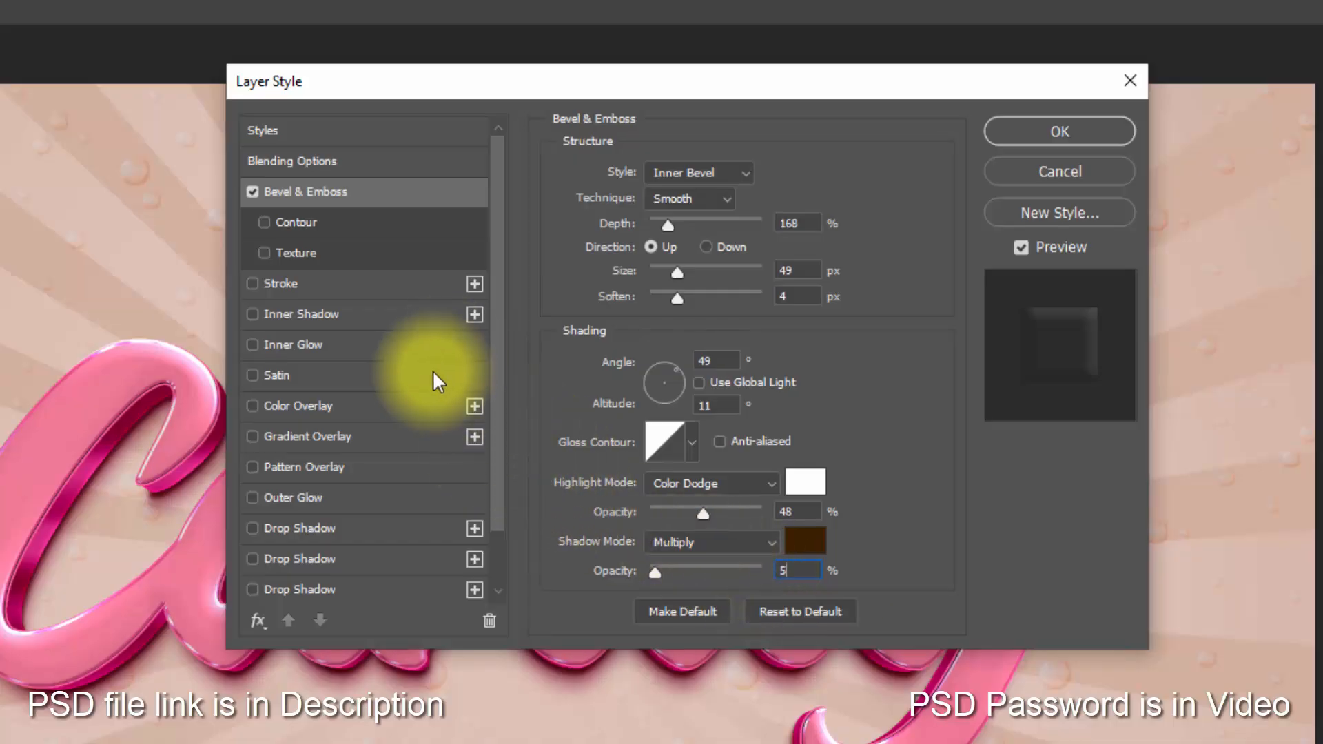
- Add a color overlay to the new duplicate and change its color to light gray
{"action": "left_click", "coordinate": [397, 408]}
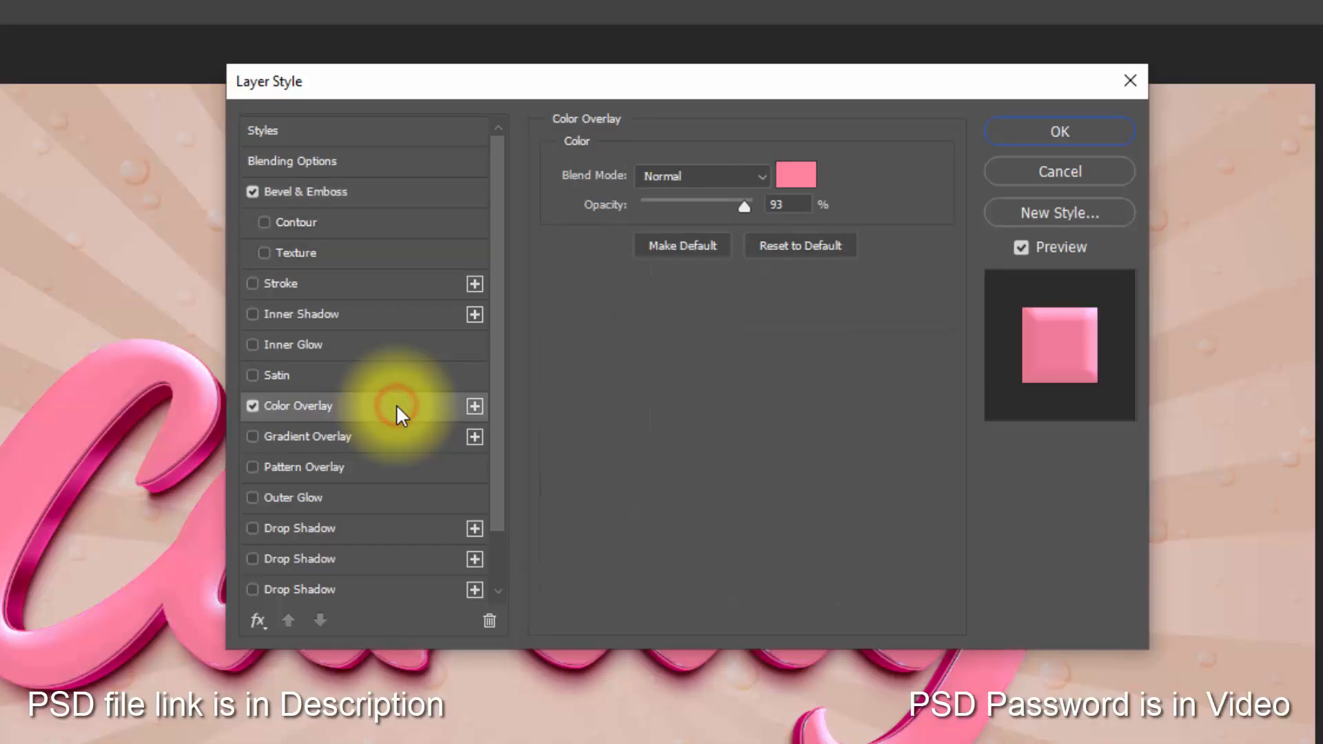
{"action": "left_click", "coordinate": [803, 183]}
{"action": "left_click_drag", "start_coordinate": [172, 197], "coordinate": [60, 177]}
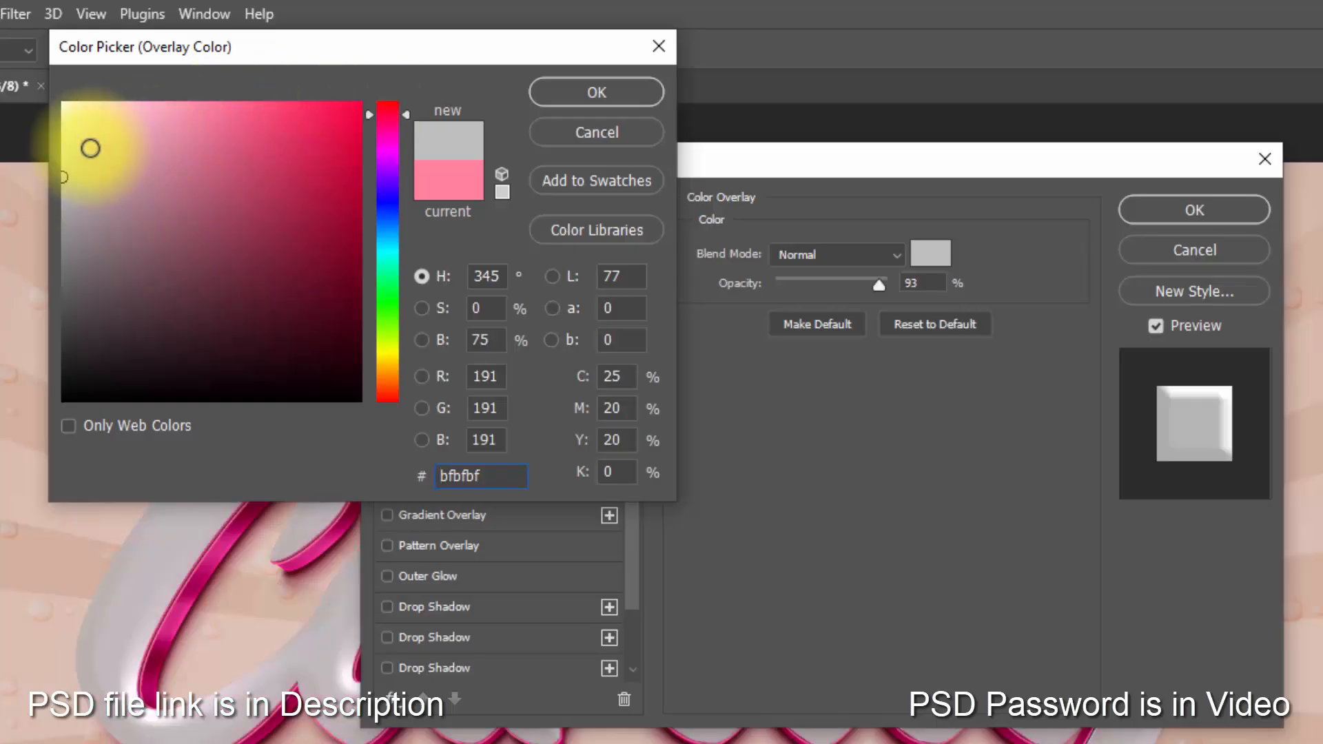
{"action": "left_click", "coordinate": [90, 146]}
{"action": "left_click", "coordinate": [597, 92]}
- Set the color overlay to Overlay blend mode at 35% opacity, and enable the diagonal-stripe pattern overlay
{"action": "left_click", "coordinate": [827, 253]}
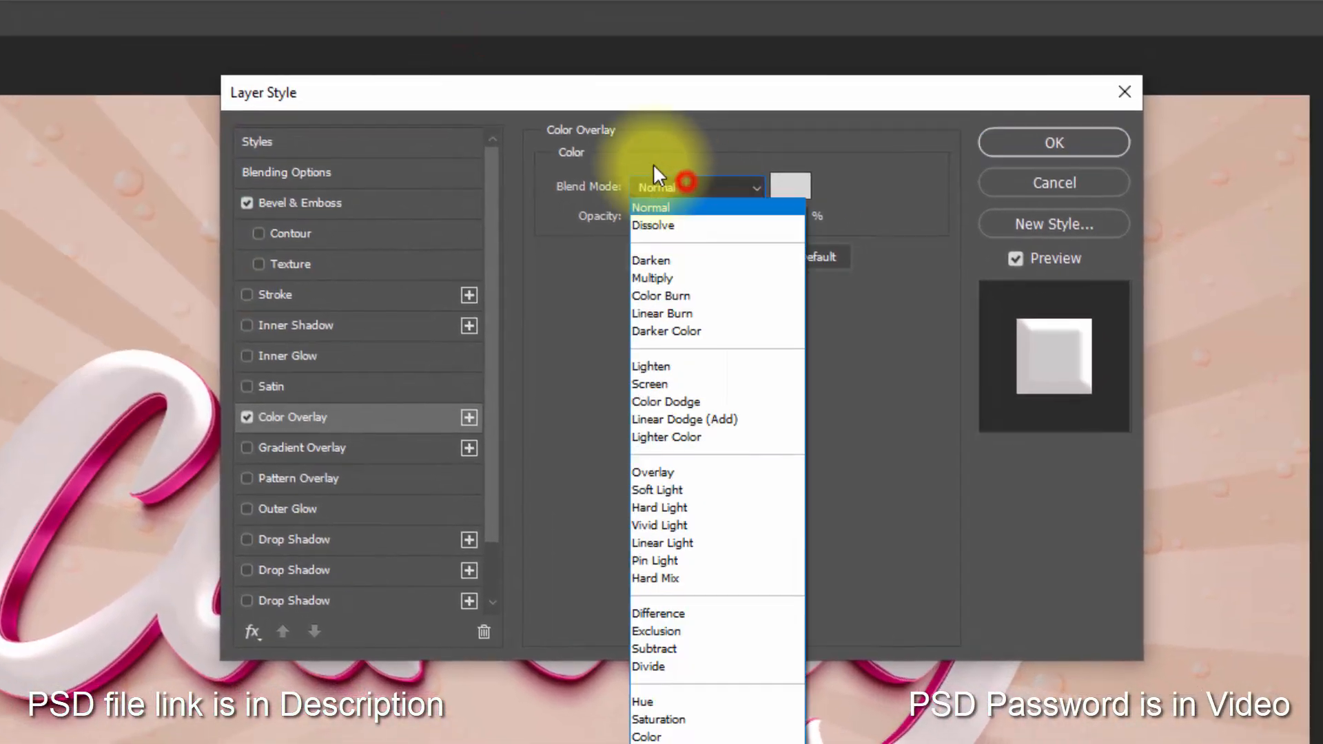
{"action": "left_click", "coordinate": [672, 479]}
{"action": "left_click_drag", "start_coordinate": [739, 218], "coordinate": [673, 216]}
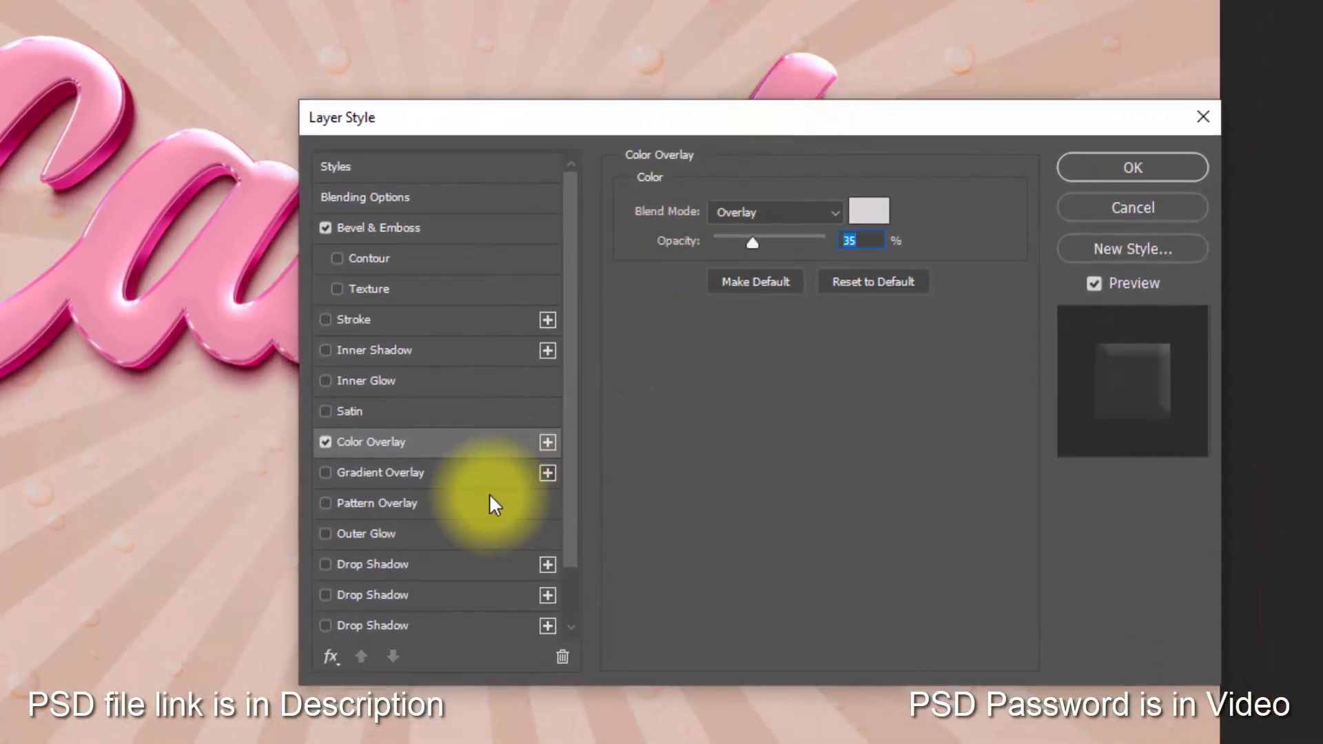
{"action": "left_click", "coordinate": [441, 505]}
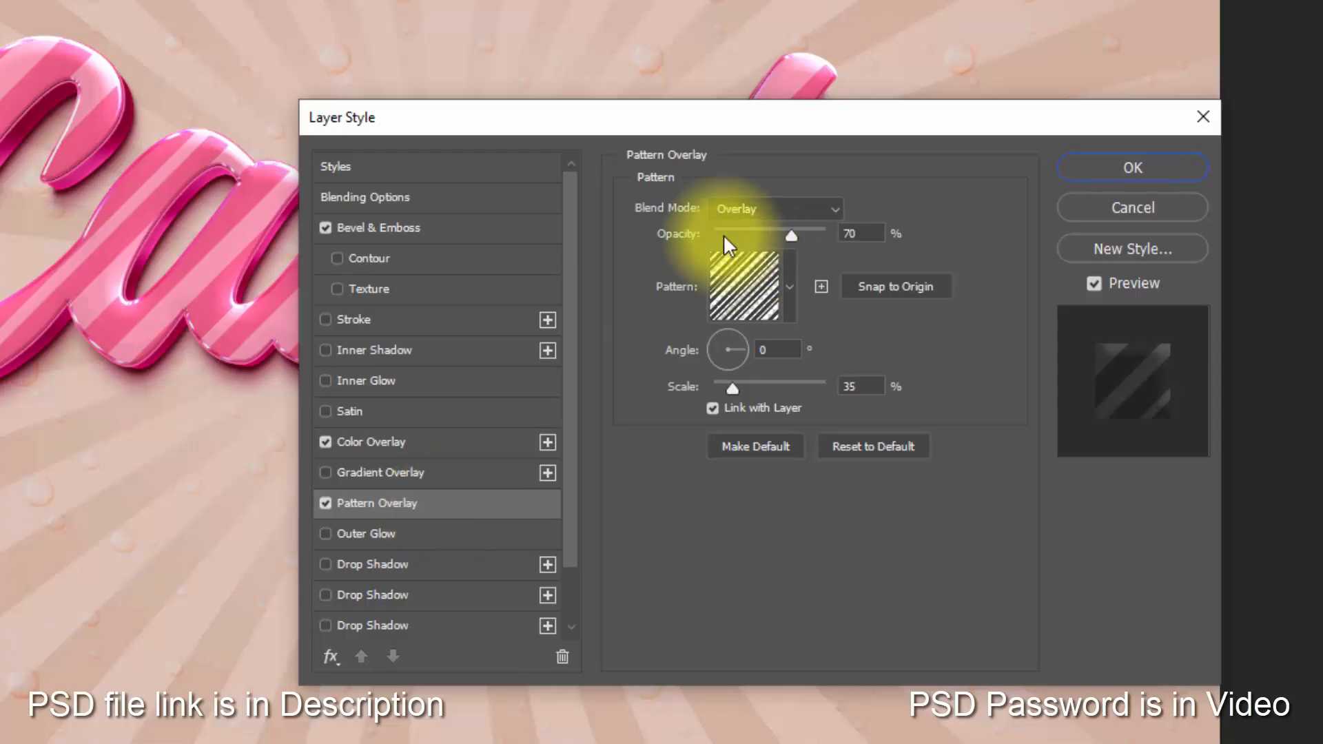
{"action": "left_click_drag", "start_coordinate": [717, 119], "coordinate": [718, 47]}
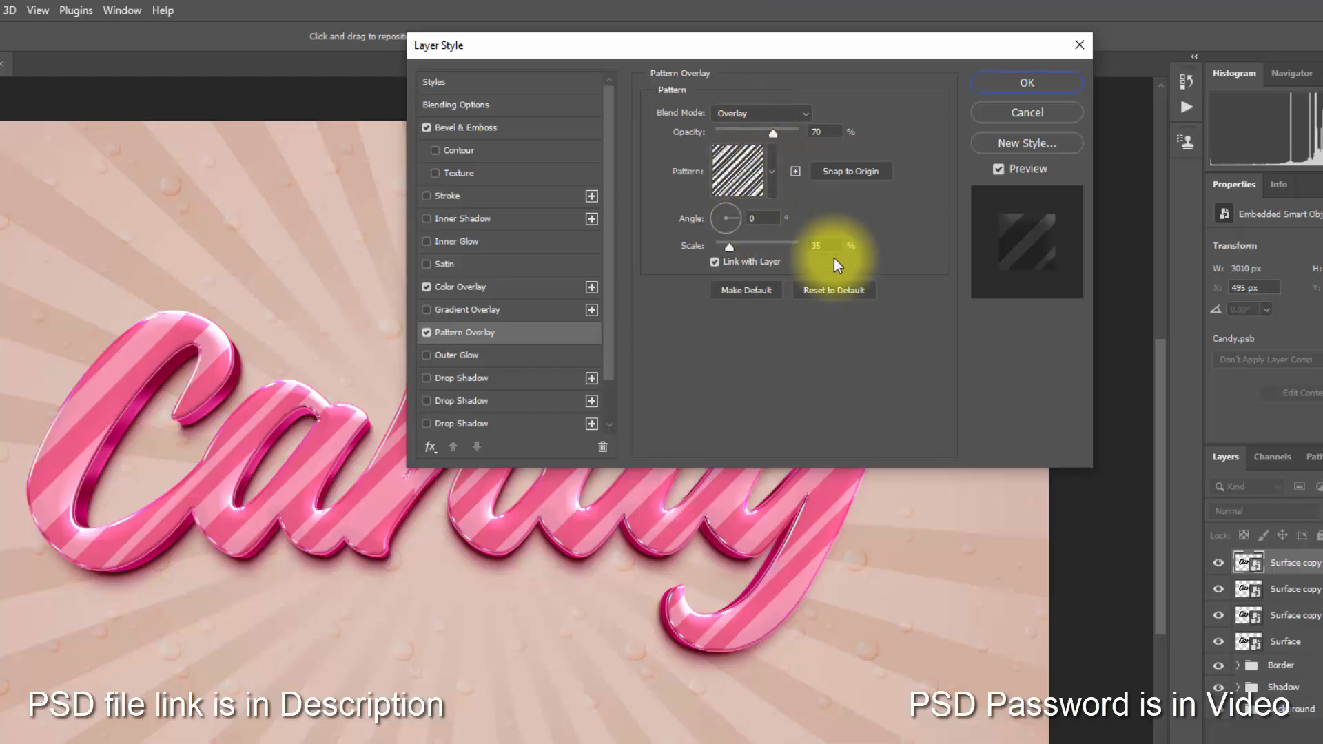
- Change the color overlay to a pinkish gray, about #c6bcbe, at about 81% opacity, and accept the layer style
{"action": "left_click", "coordinate": [520, 292]}
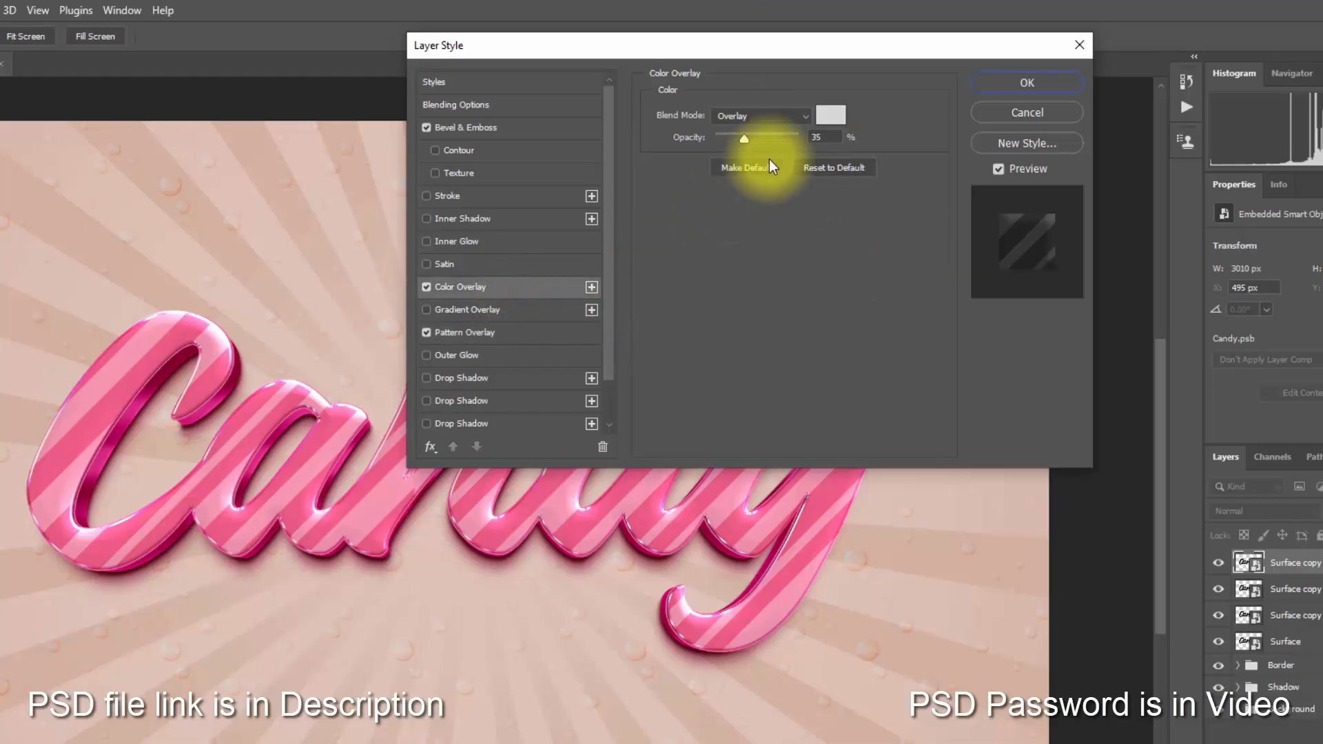
{"action": "left_click_drag", "start_coordinate": [743, 139], "coordinate": [783, 139]}
{"action": "left_click", "coordinate": [822, 118]}
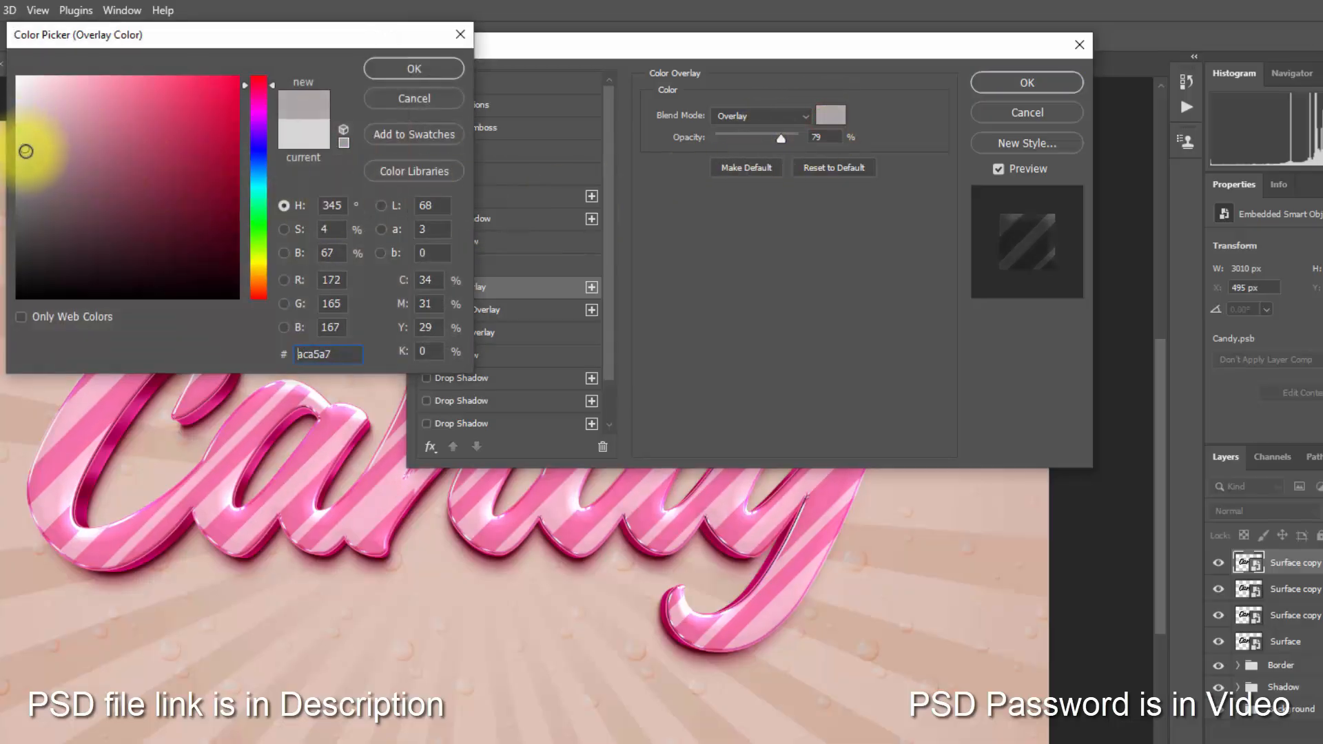
{"action": "mouse_move", "coordinate": [26, 152]}
{"action": "left_mouse_down"}
{"action": "mouse_move", "coordinate": [27, 112]}
{"action": "mouse_move", "coordinate": [15, 108]}
{"action": "mouse_move", "coordinate": [28, 108]}
{"action": "left_mouse_up"}
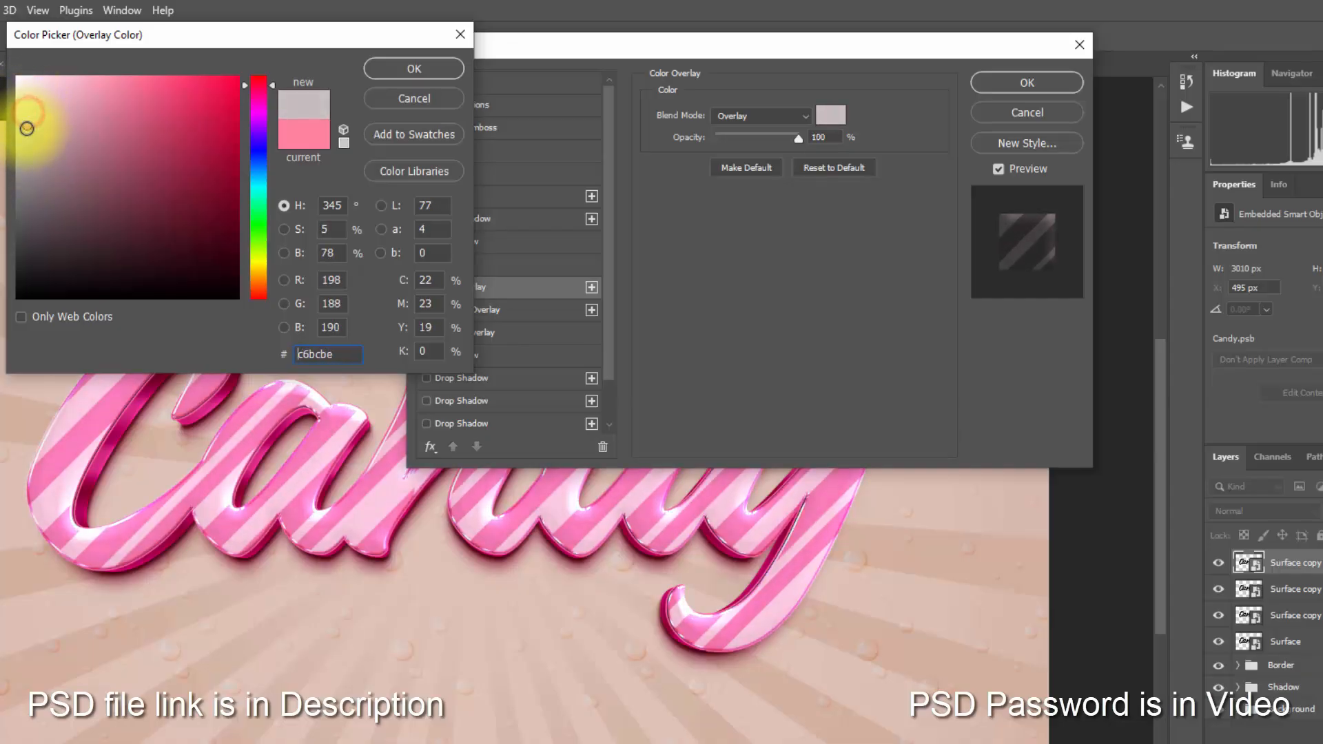
{"action": "left_click", "coordinate": [408, 67]}
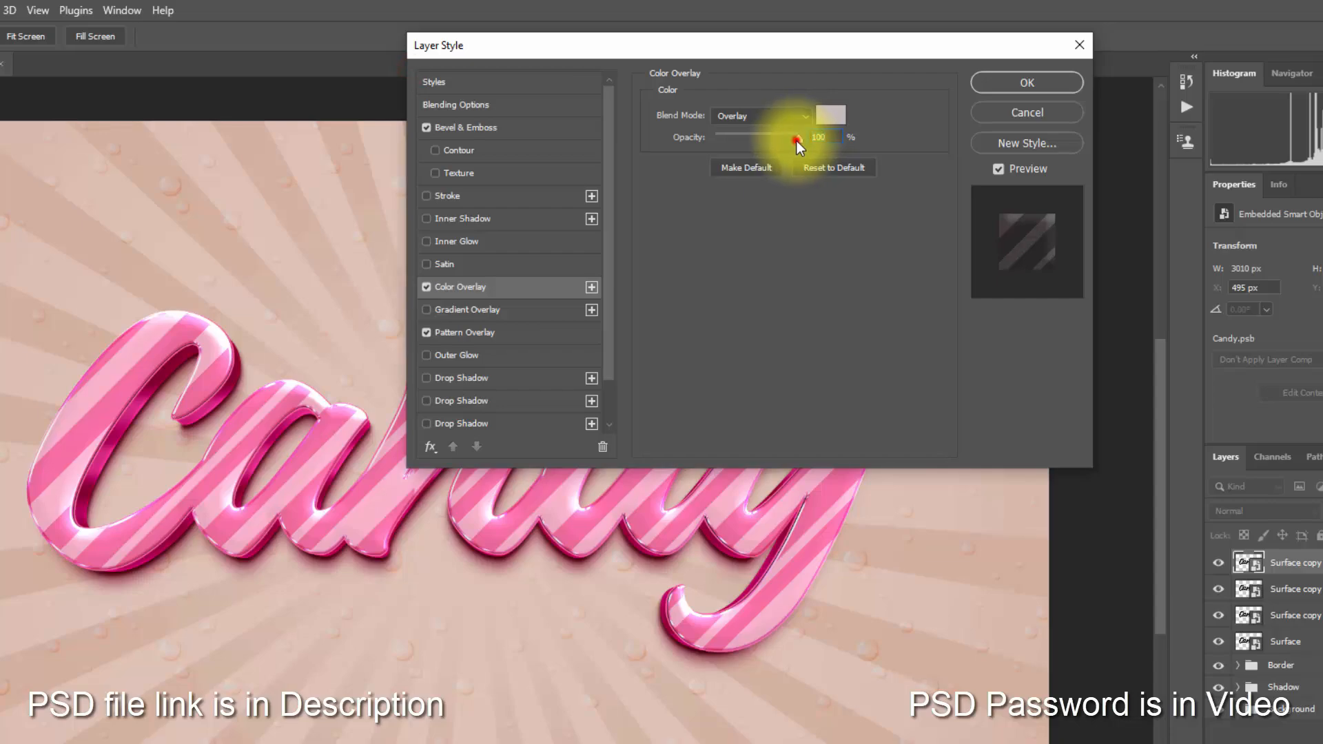
{"action": "left_click_drag", "start_coordinate": [796, 141], "coordinate": [772, 135]}
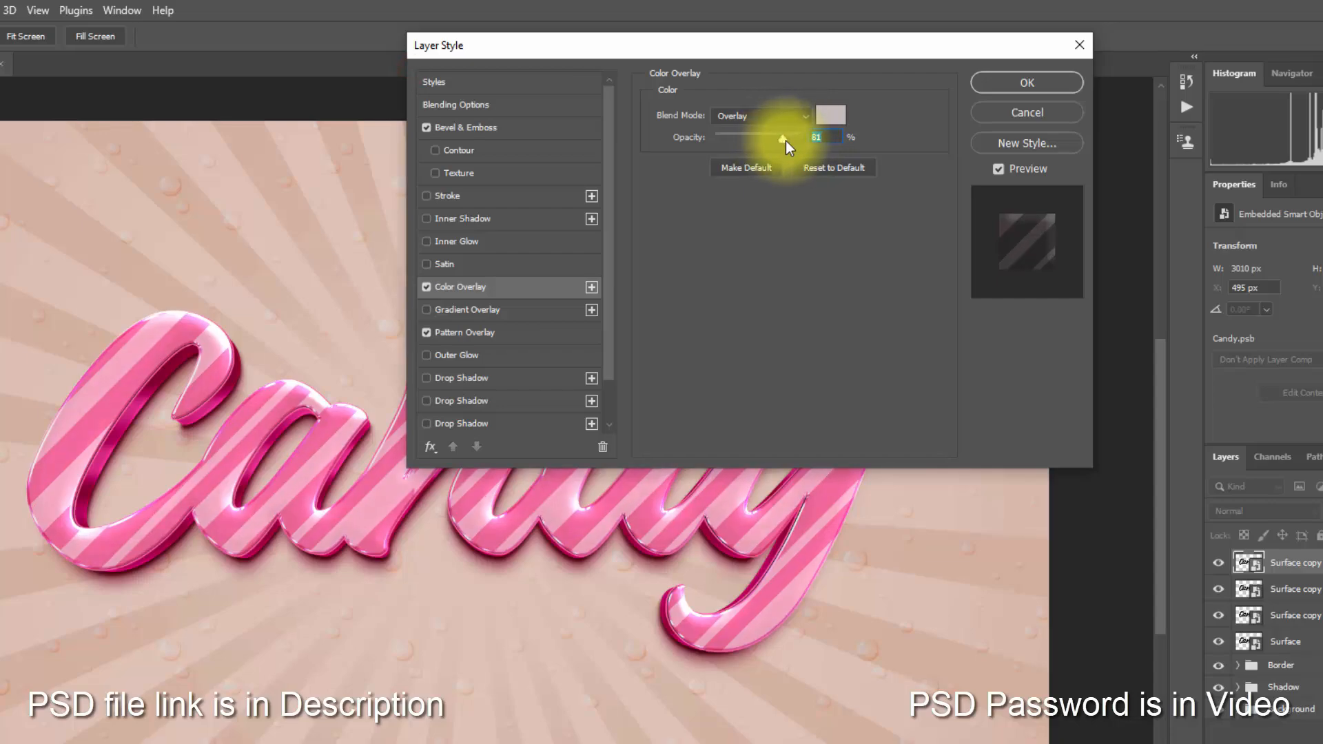
{"action": "left_click", "coordinate": [1044, 85]}
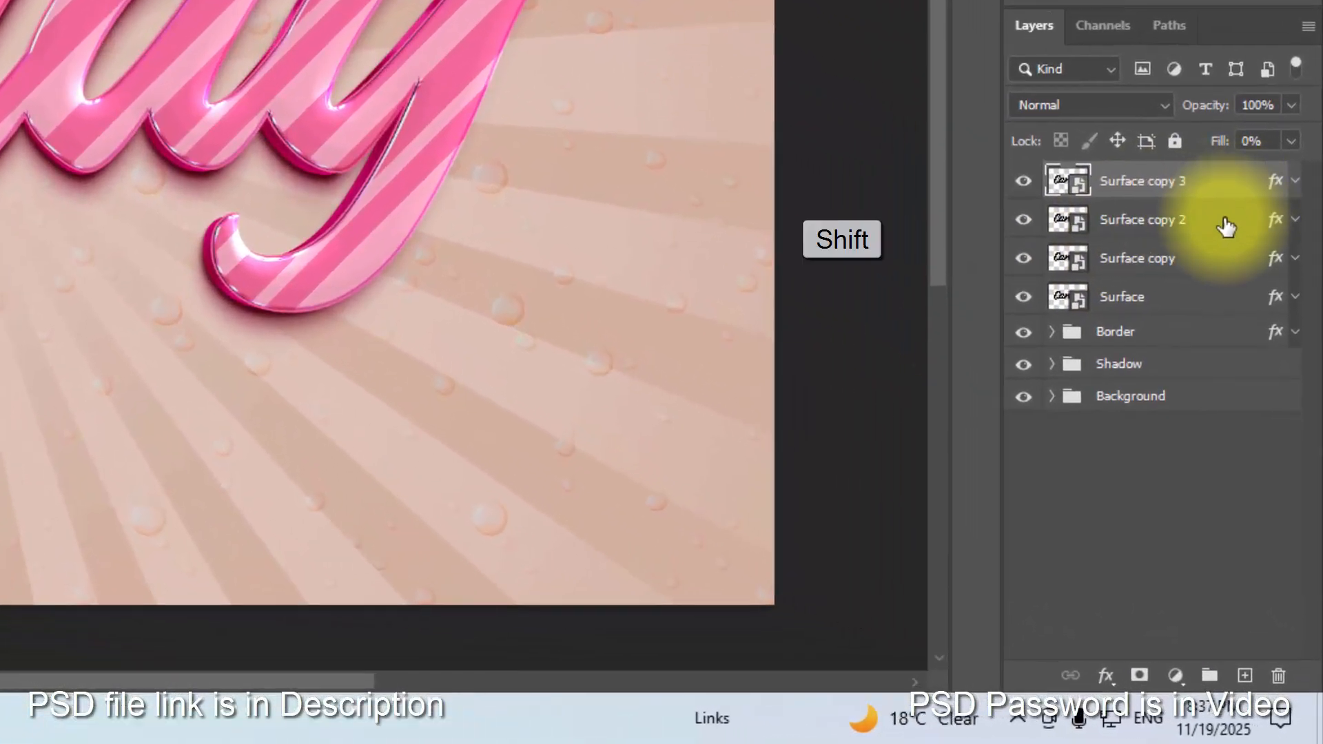
- Put the Surface layer and its three copies into a new group
{"action": "left_click", "coordinate": [1193, 306], "text": "shift"}
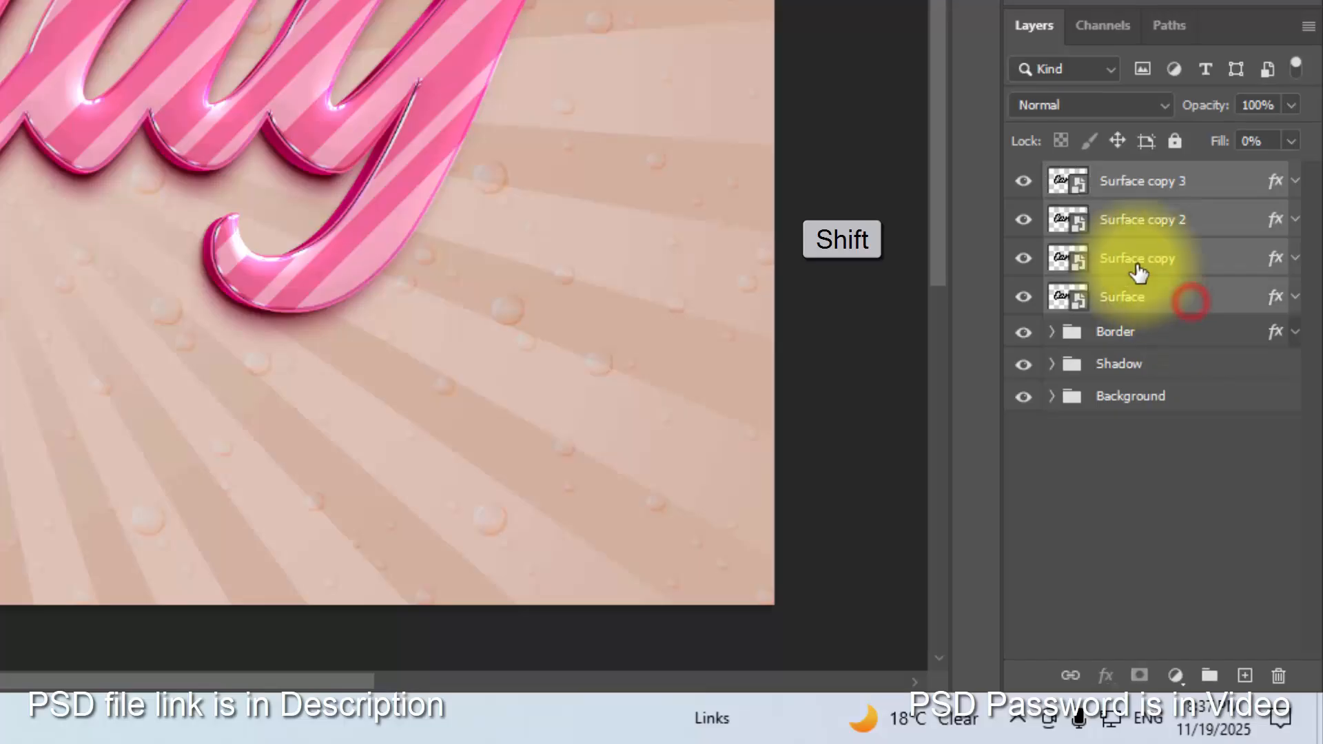
{"action": "left_click", "coordinate": [1211, 677]}
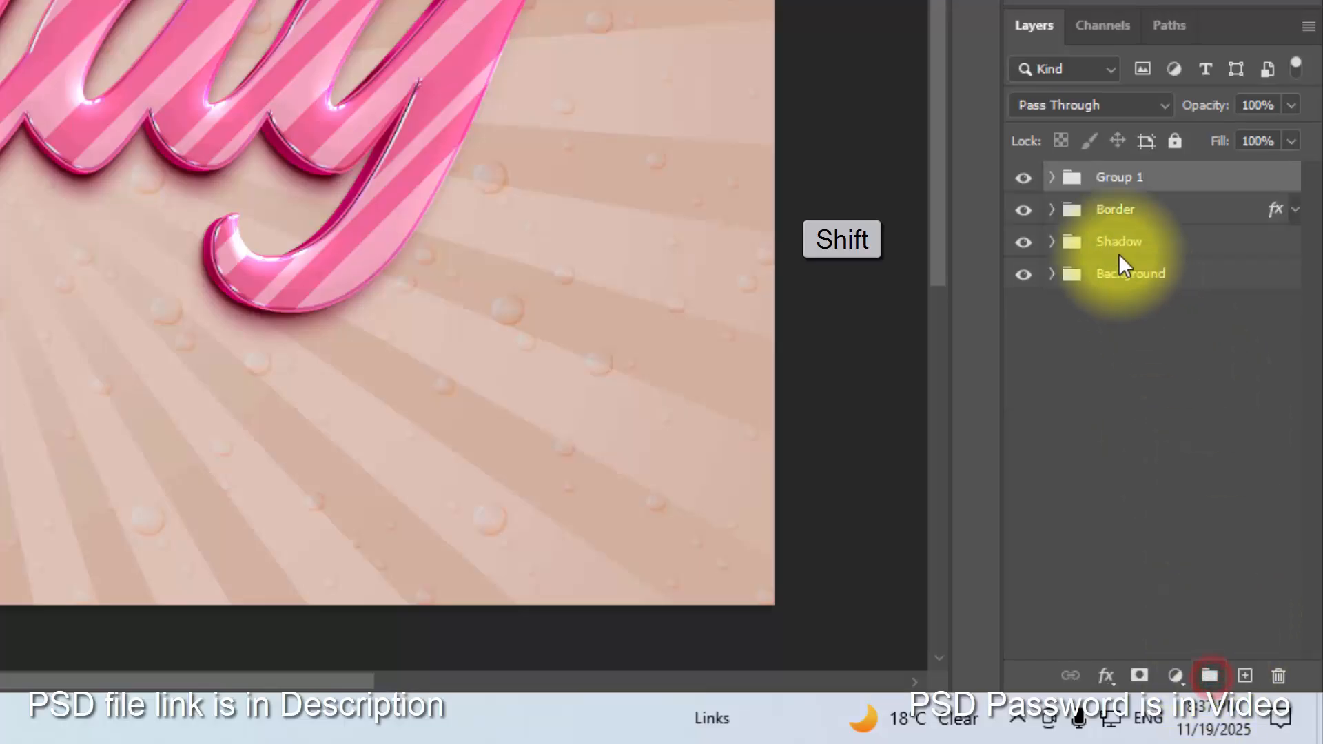